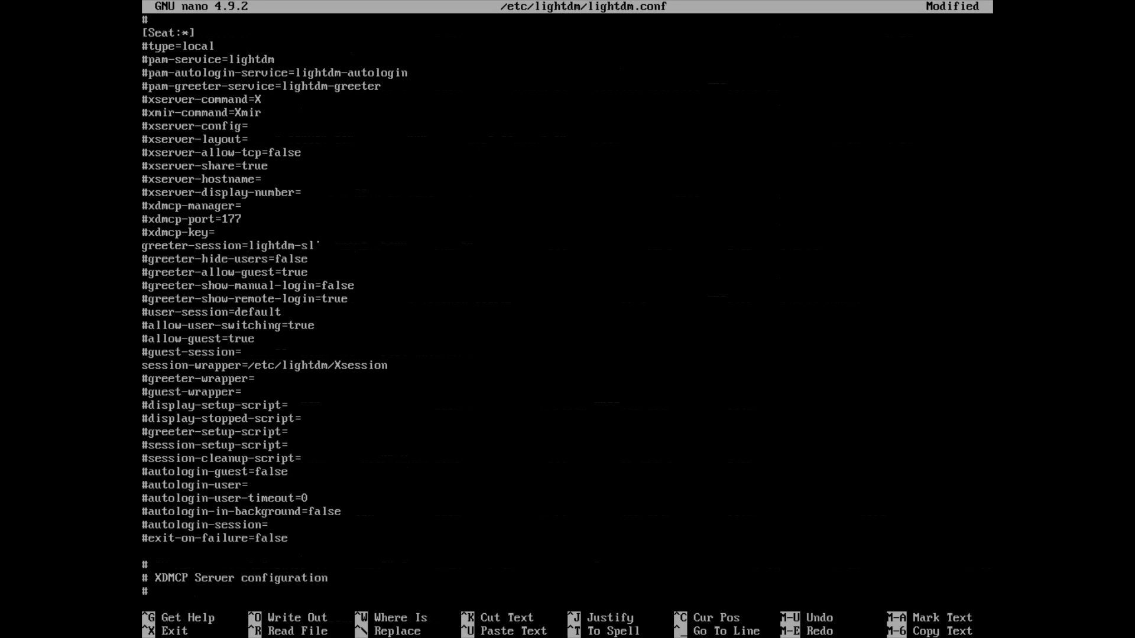
# Step: Set greeter-session to slick-greeter and enable display-setup-script 'xrandr --output Virtual-1 --mode 1920x1080'
pyautogui.write('-greeter')
pyautogui.write('xrand')
pyautogui.write('r -')
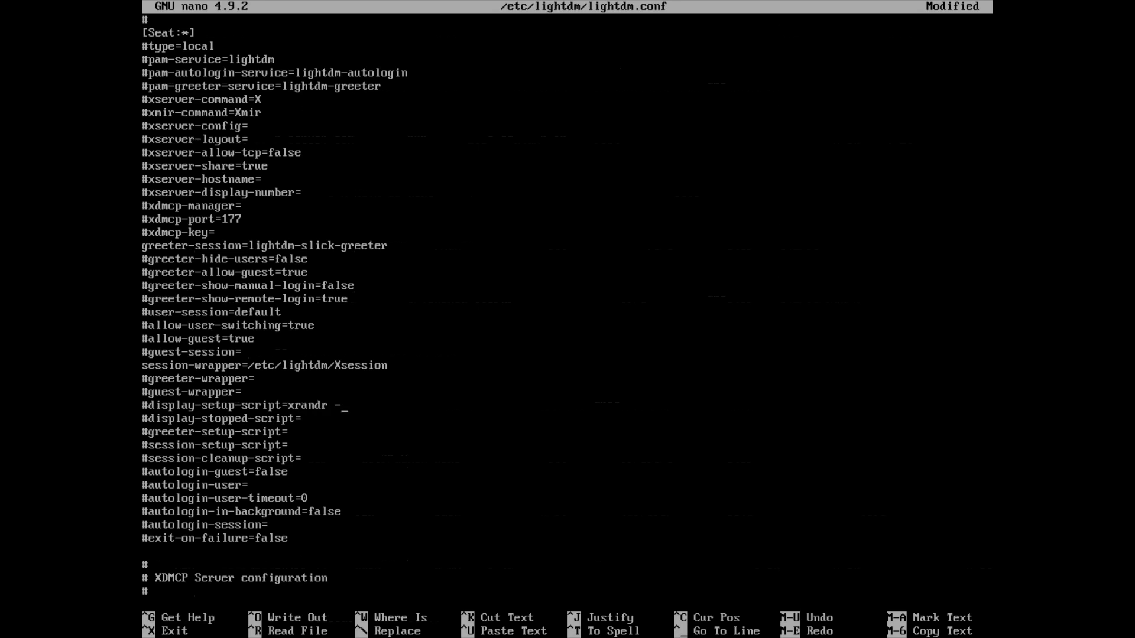
pyautogui.write('-output Virtuaöl-1')
pyautogui.press('Left')
pyautogui.press('Left')
pyautogui.press('Left')
pyautogui.press('BackSpace')
pyautogui.write('--mode')
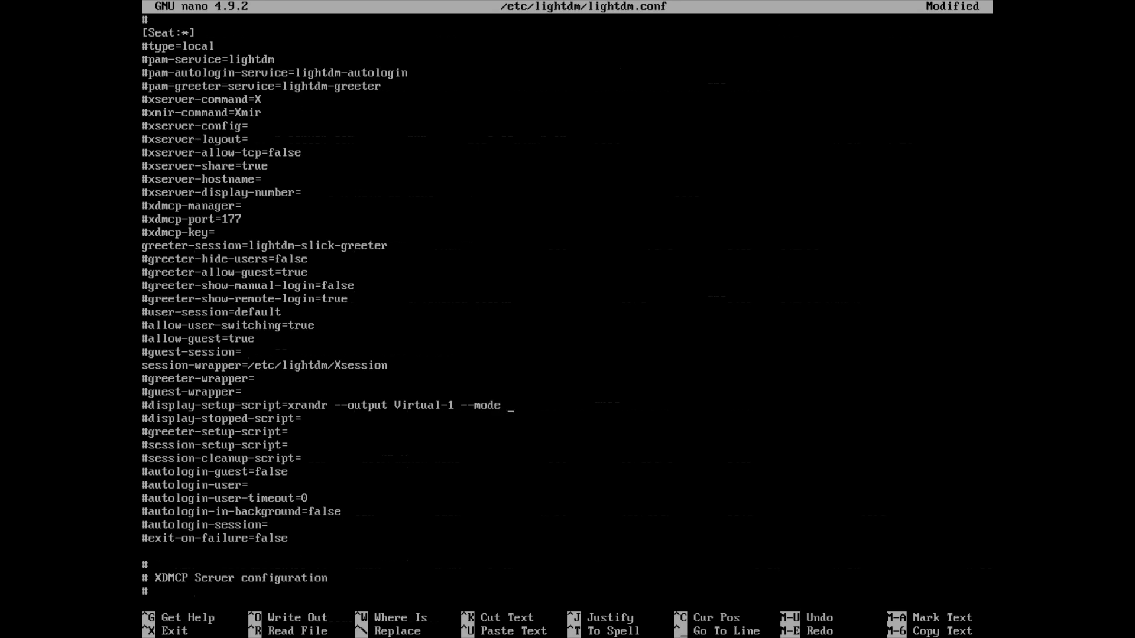
pyautogui.write(' 1920x1080')
pyautogui.press('Left')
pyautogui.press('Left')
pyautogui.press('Left')
pyautogui.press('Left')
pyautogui.press('Left')
pyautogui.press('Left')
pyautogui.press('Left')
pyautogui.press('Left')
pyautogui.press('Delete')
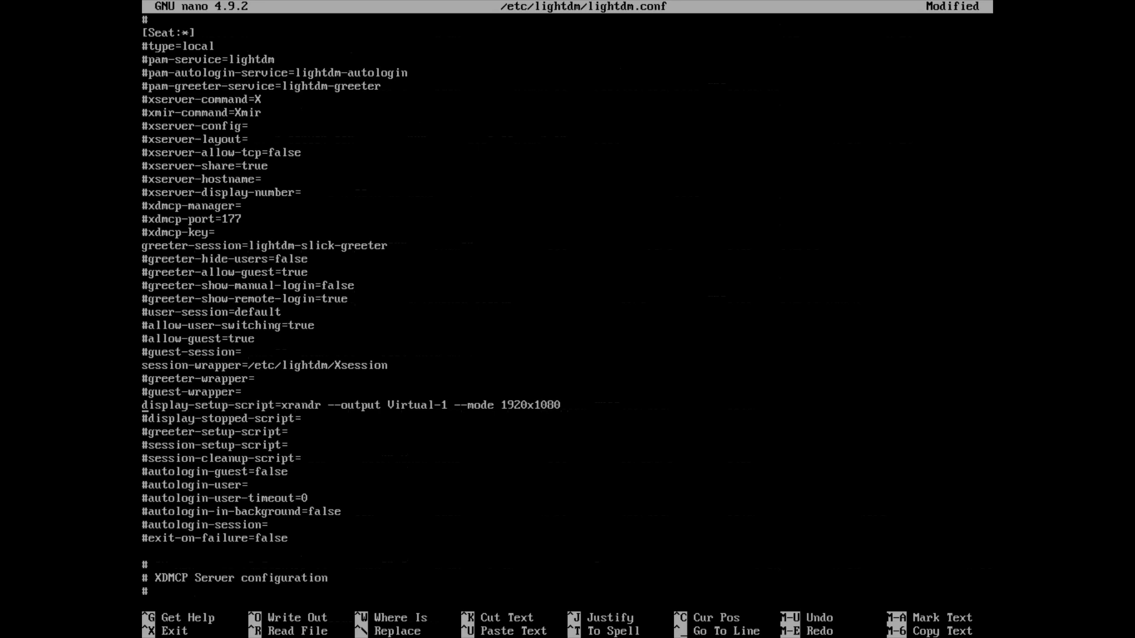
# Step: Save /etc/lightdm/lightdm.conf and exit nano
pyautogui.hotkey('ctrl', 'o')
pyautogui.press('Return')
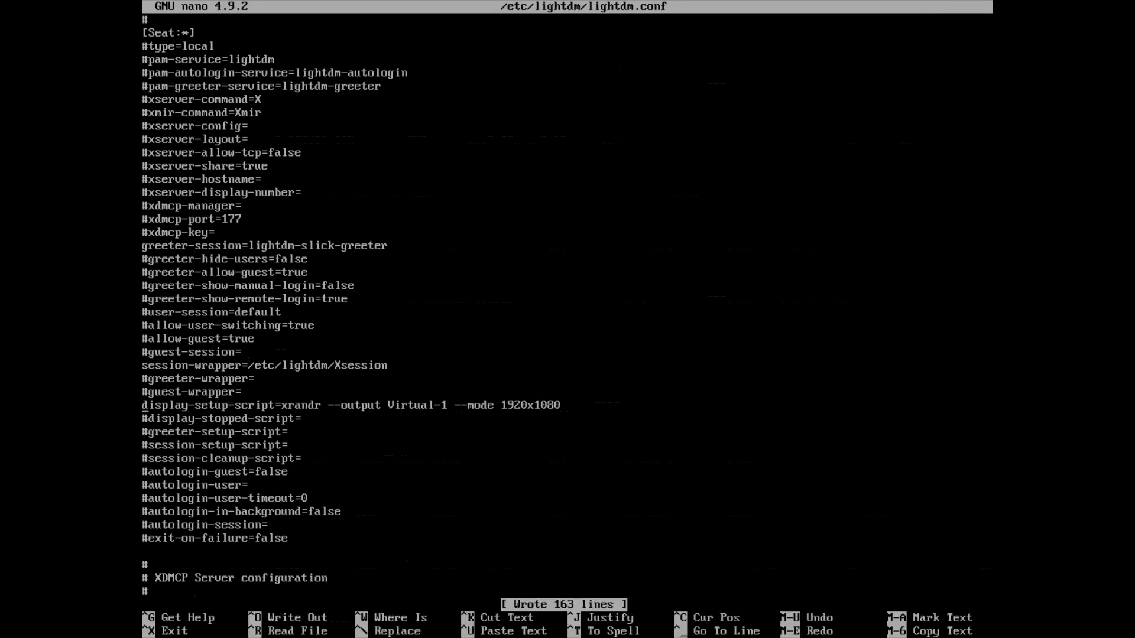
pyautogui.hotkey('ctrl', 'x')
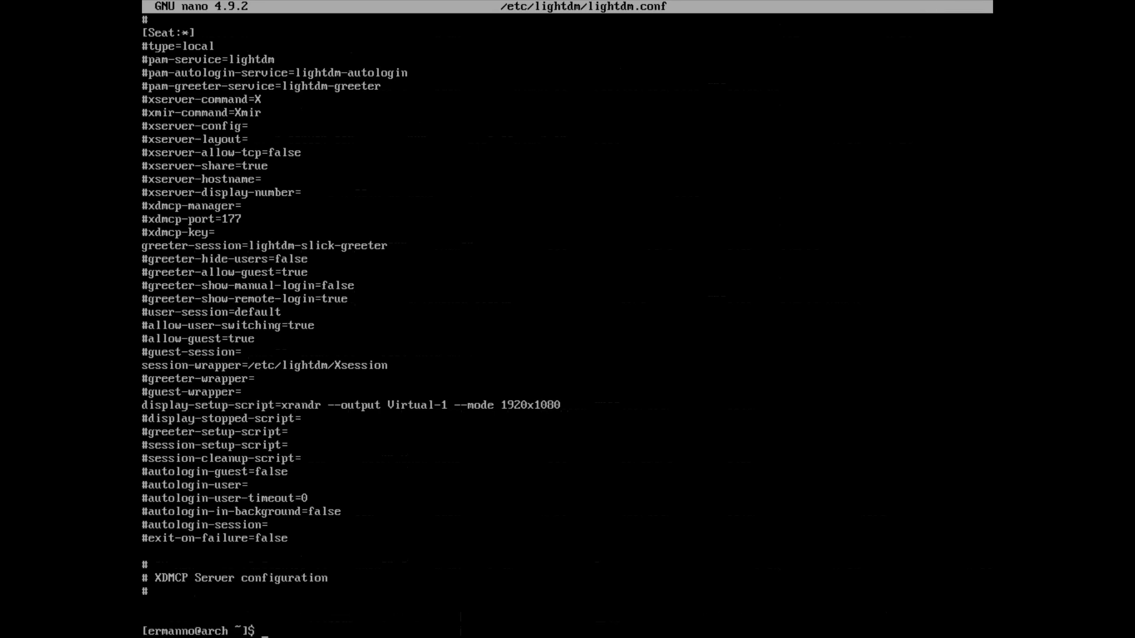
# Step: Clear the console, run sudo systemctl enable lightdm, and enter reboot
pyautogui.hotkey('ctrl', 'l')
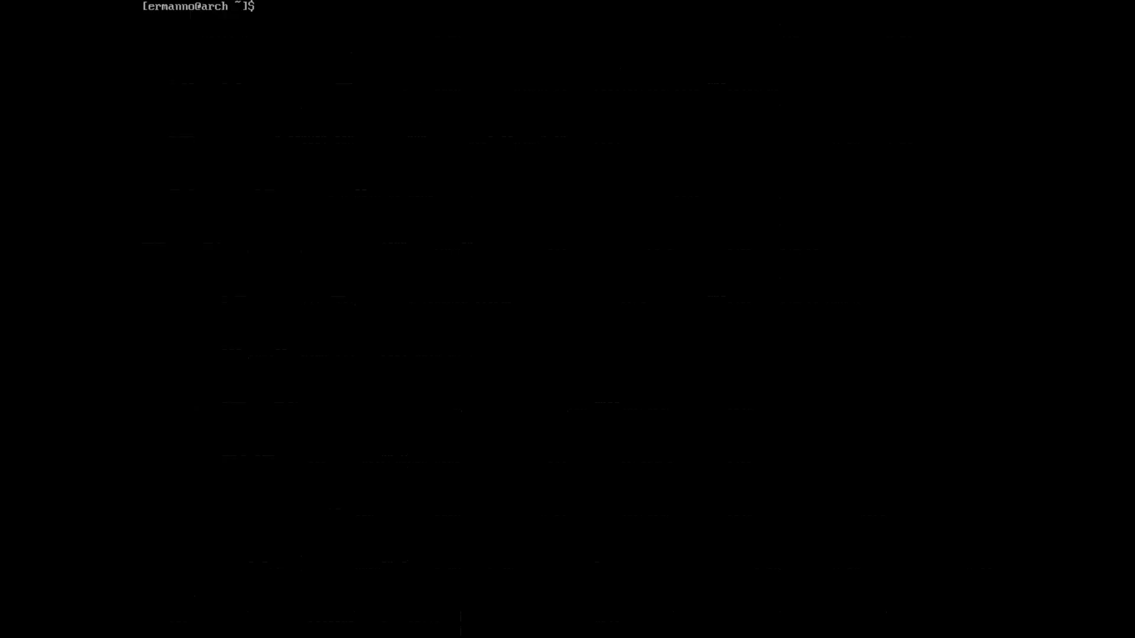
pyautogui.write('sudo systemctl enab')
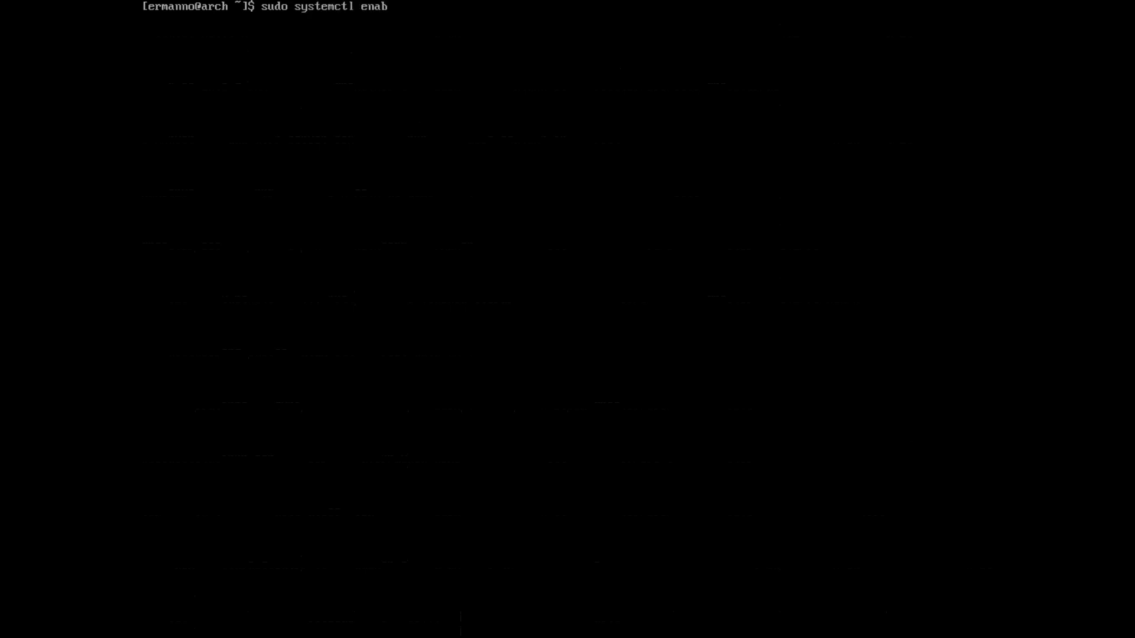
pyautogui.write('le lightdm')
pyautogui.press('Return')
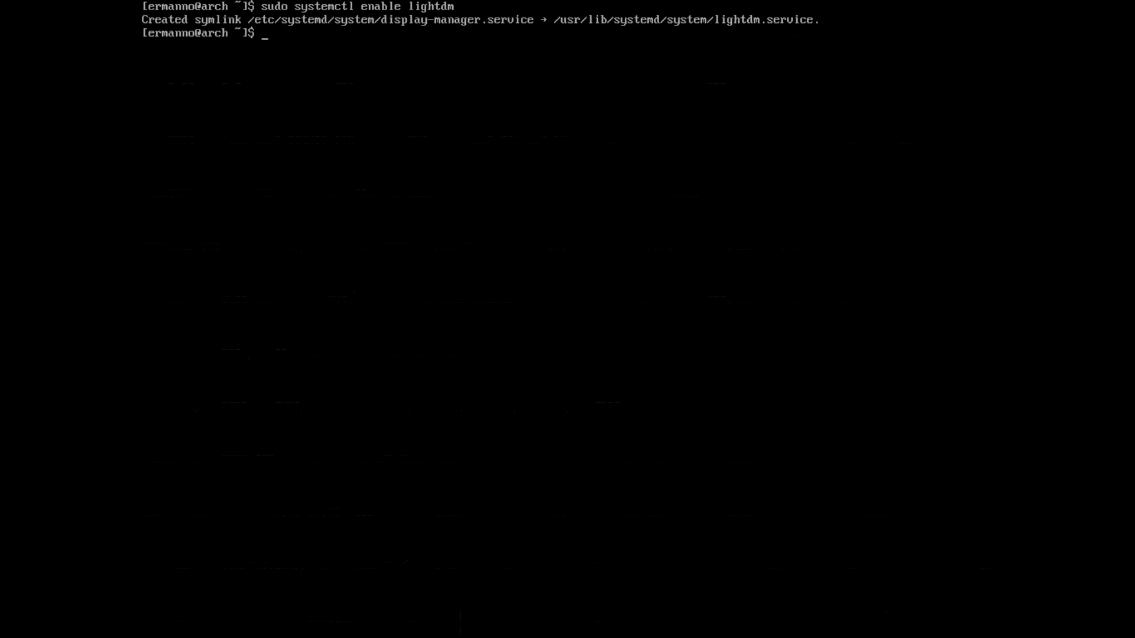
pyautogui.write('reboot')
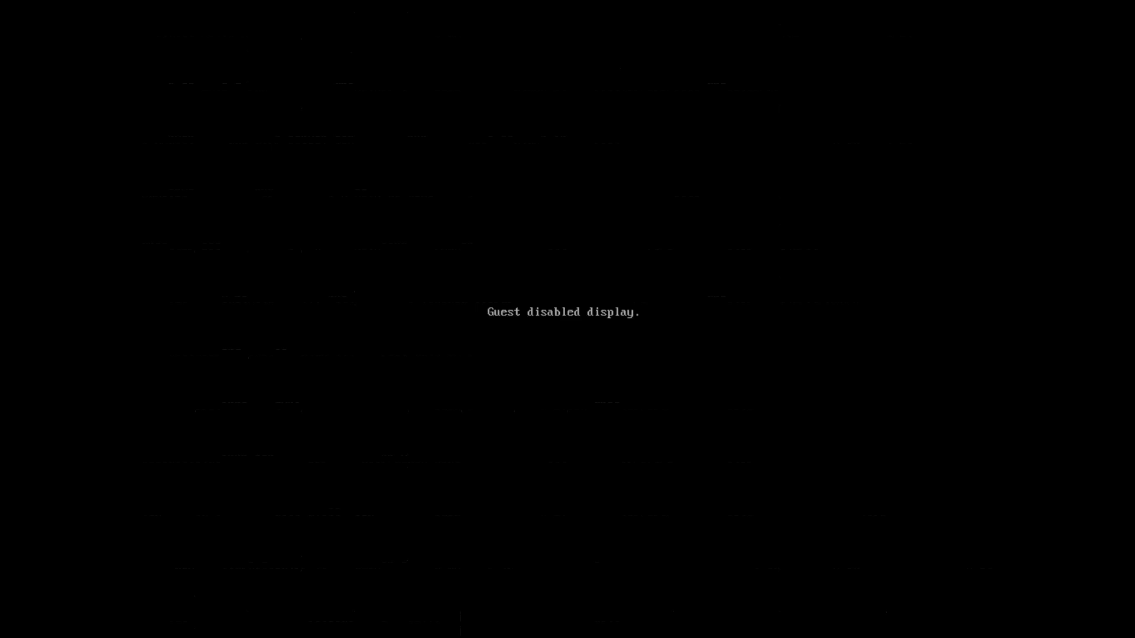
# Step: Boot Arch Linux from the GRUB menu and log in with the user's password in the LightDM greeter
pyautogui.press('Return')
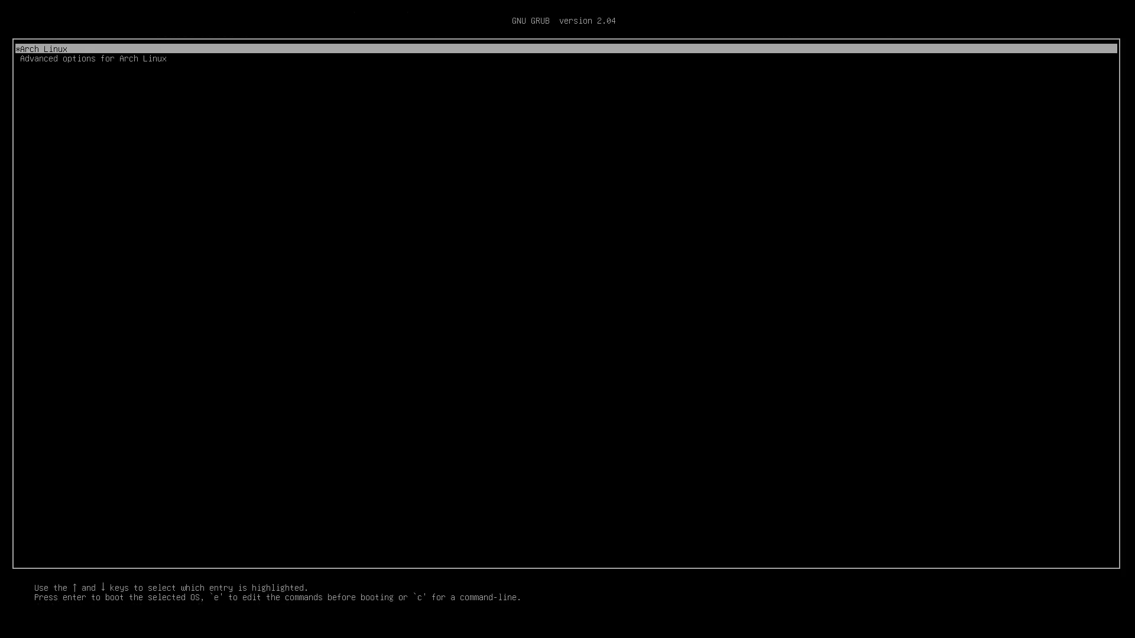
pyautogui.press('Return')
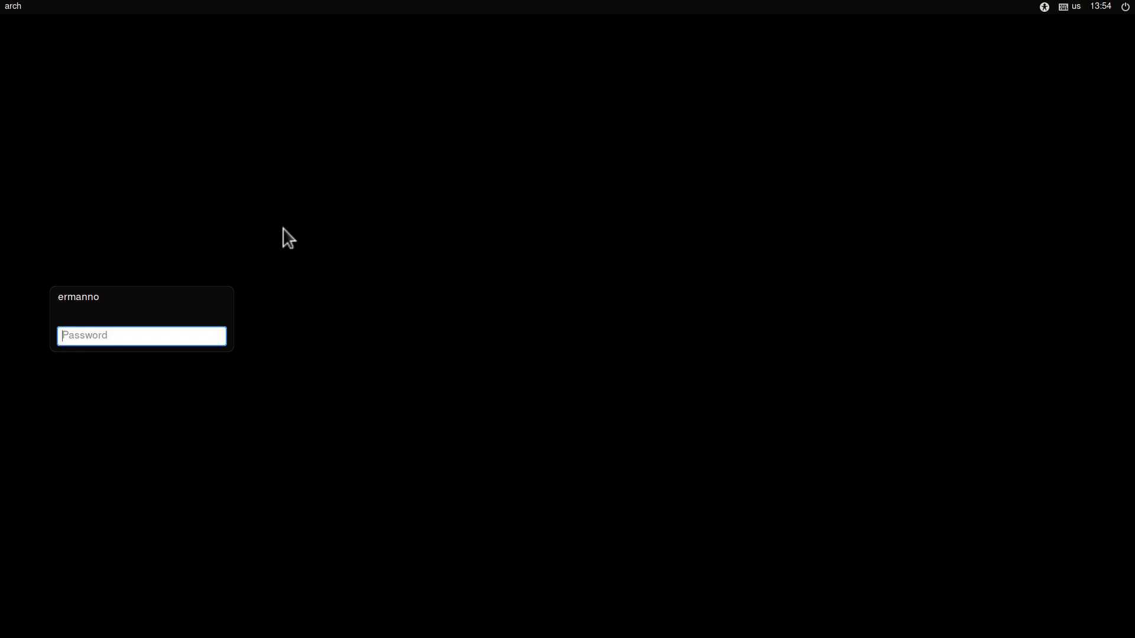
pyautogui.write('**********')
pyautogui.press('Return')
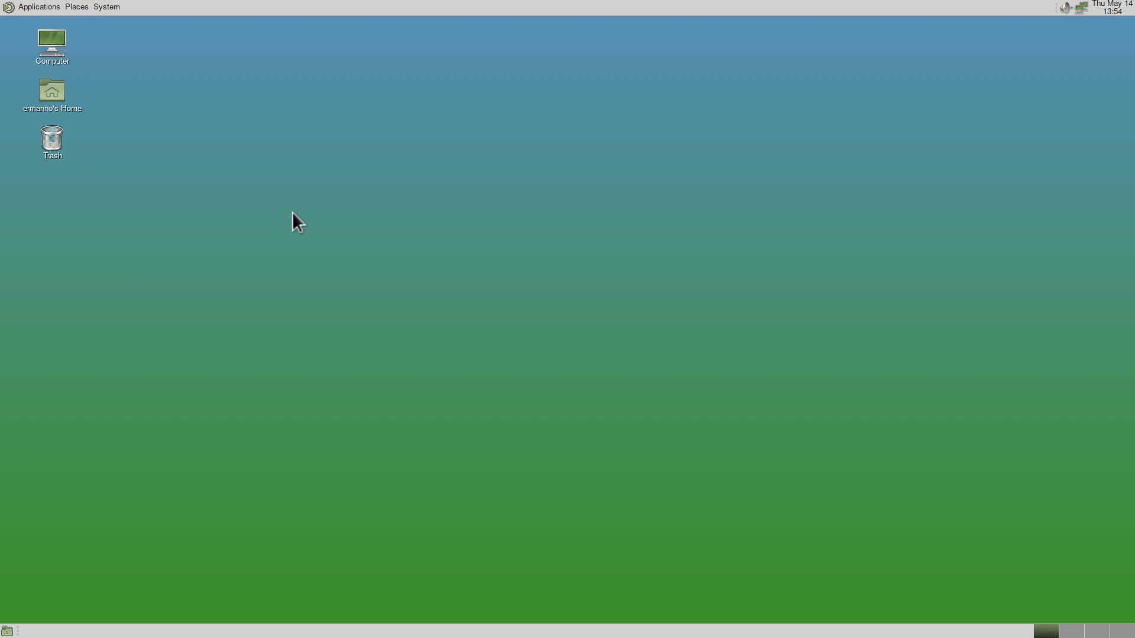
# Step: From the desktop context menu, set the stormy-sky image as the wallpaper
pyautogui.rightClick(501, 139)
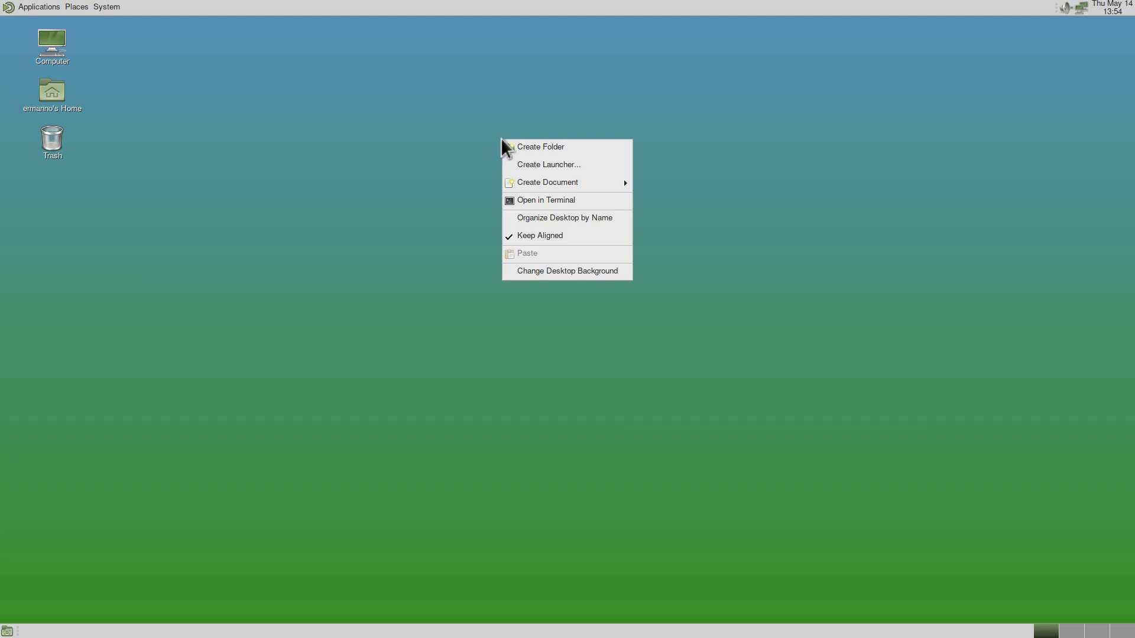
pyautogui.click(552, 272)
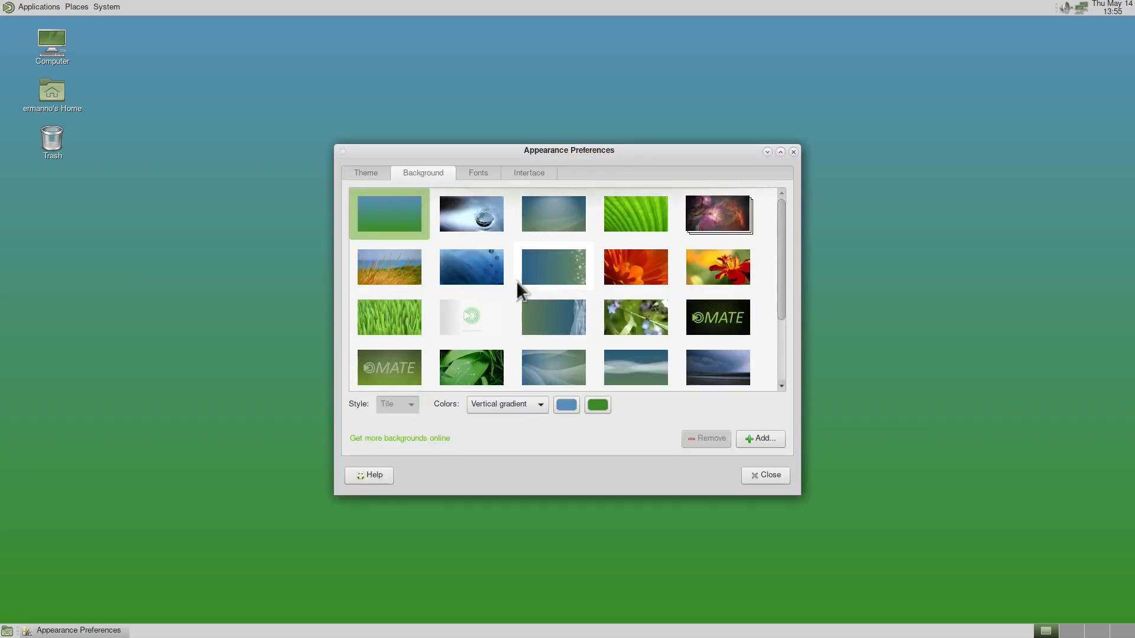
pyautogui.scroll(-3, 516, 281)
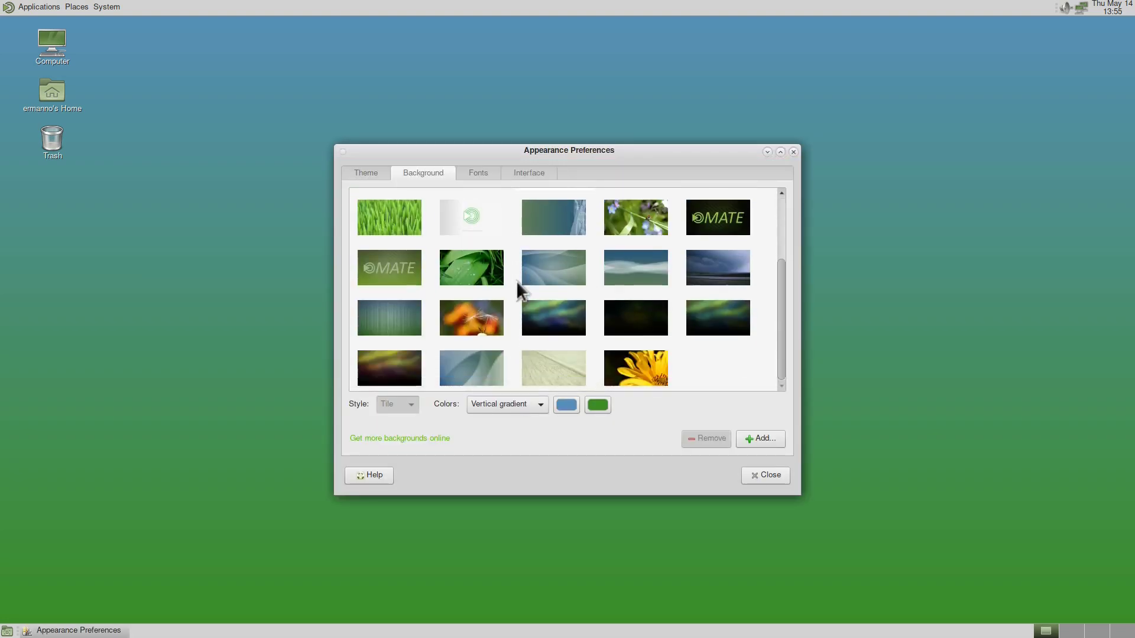
pyautogui.click(720, 271)
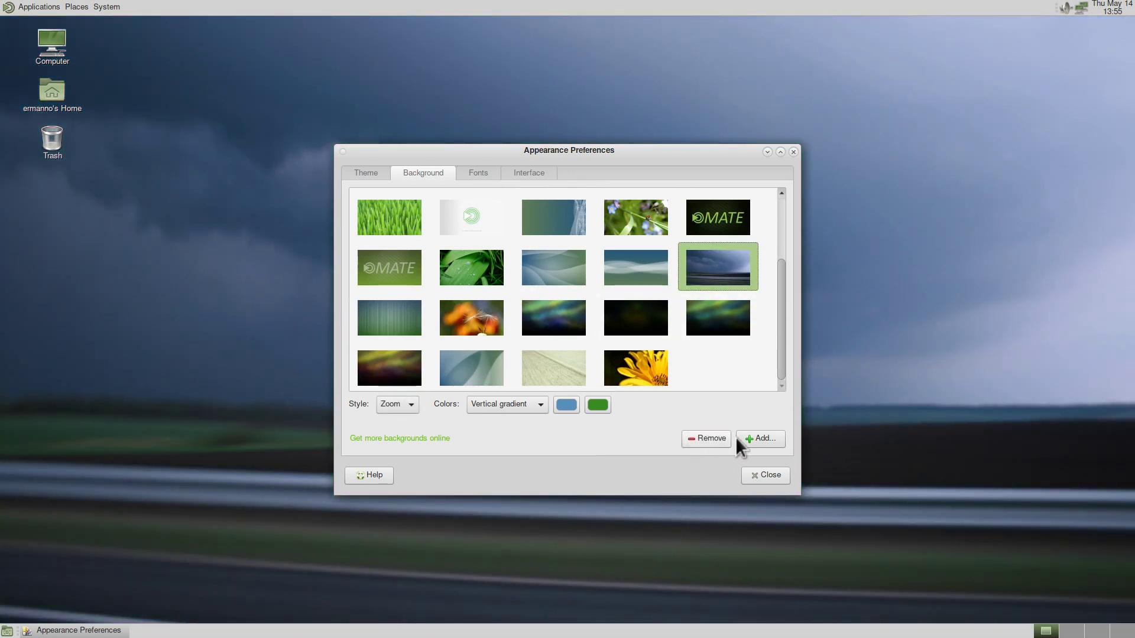
# Step: Add the nine images from /usr/share/backgrounds/cosmos and set the comet image as wallpaper
pyautogui.click(764, 438)
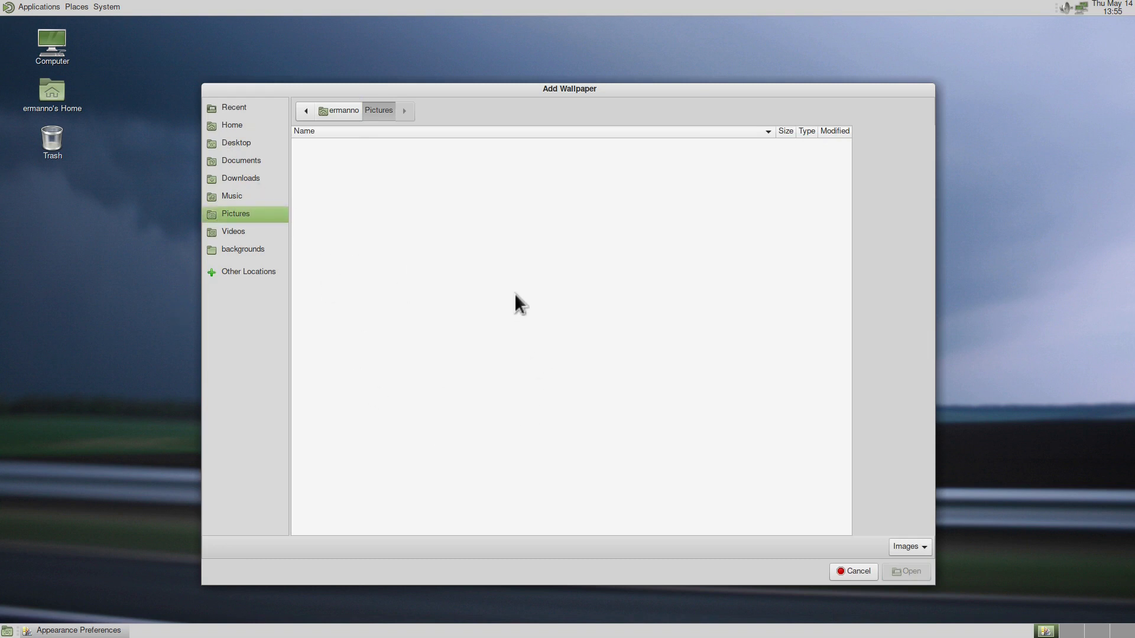
pyautogui.click(227, 248)
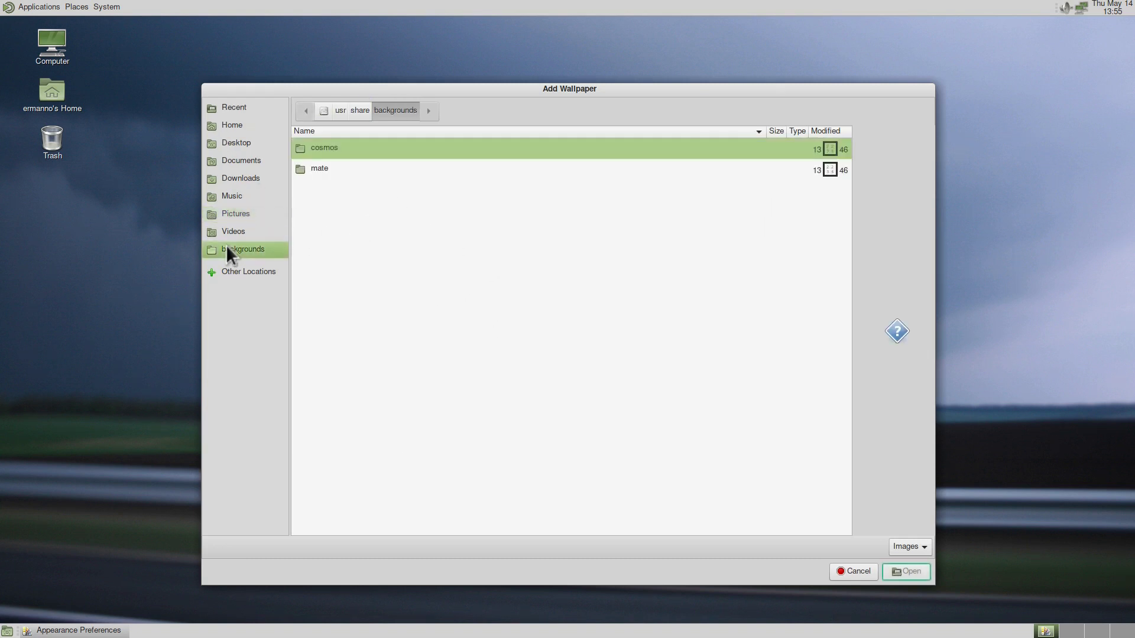
pyautogui.doubleClick(335, 148)
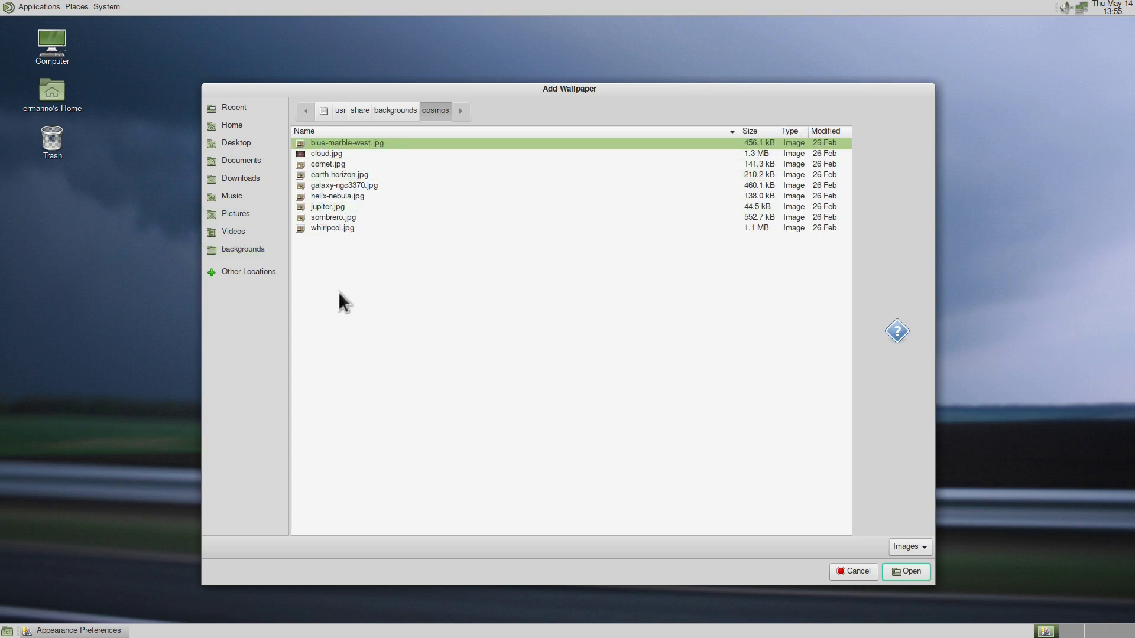
pyautogui.keyDown('shift'); pyautogui.click(350, 225); pyautogui.keyUp('shift')
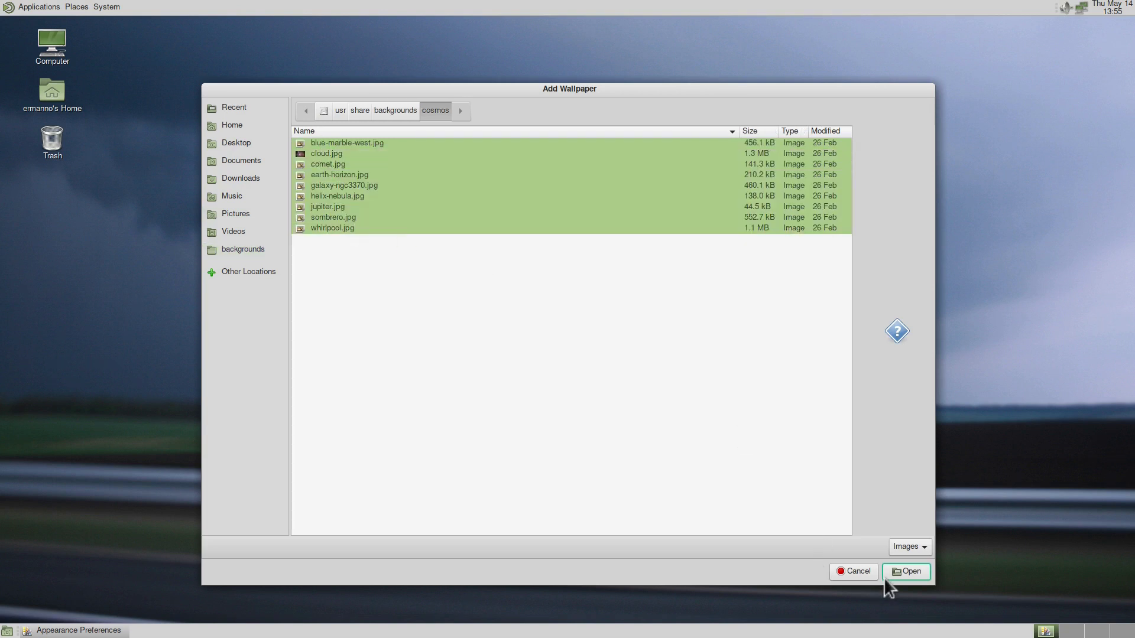
pyautogui.click(905, 571)
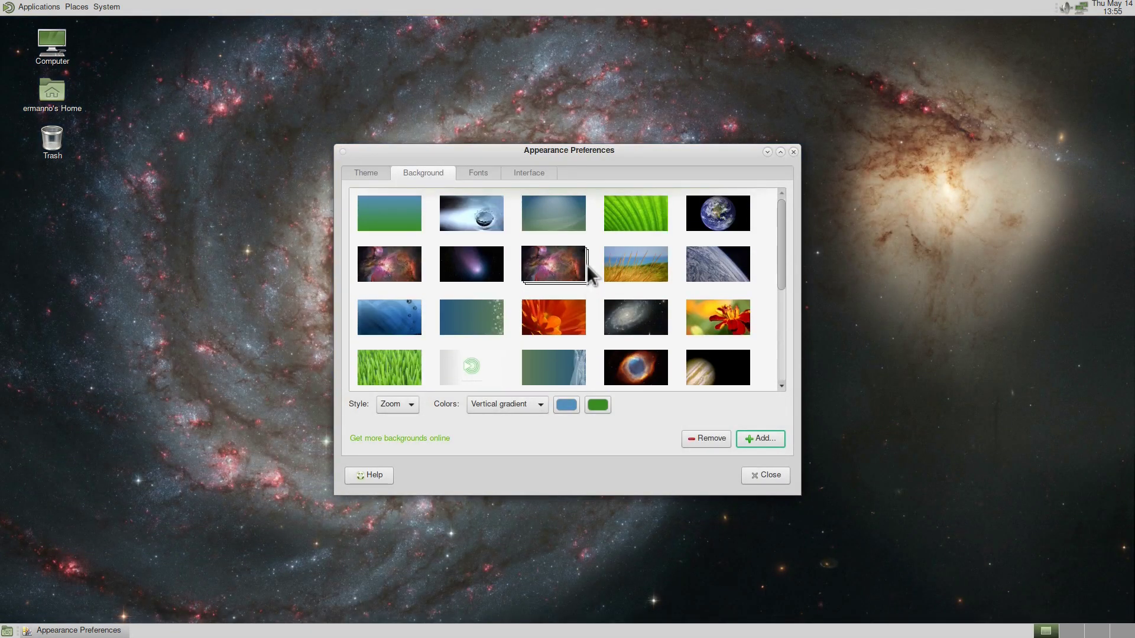
pyautogui.click(462, 258)
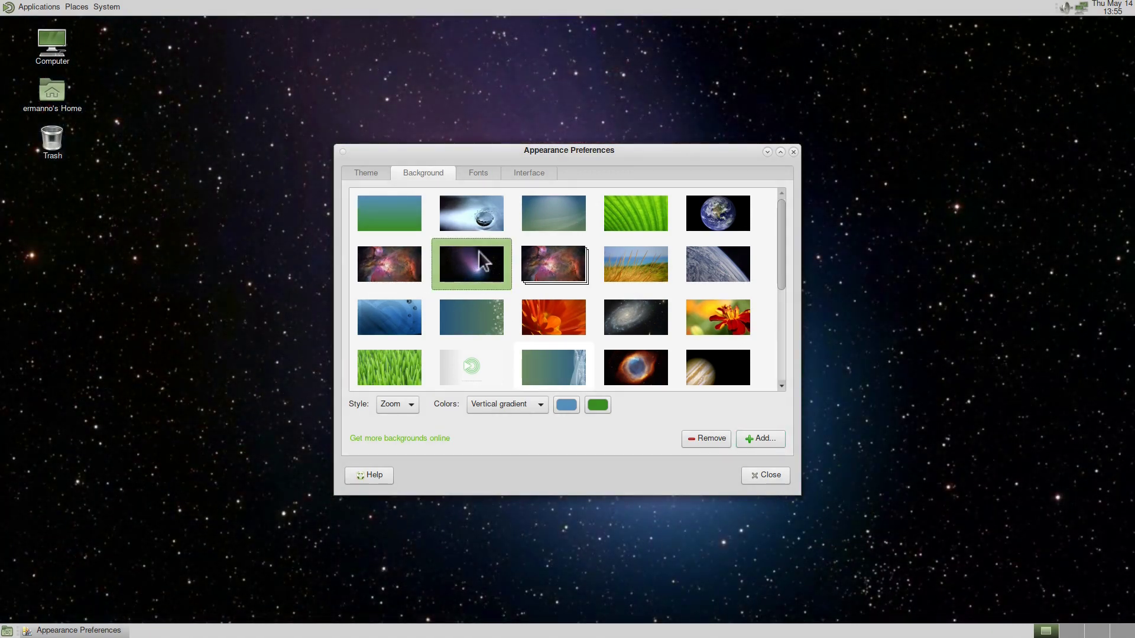
pyautogui.click(362, 173)
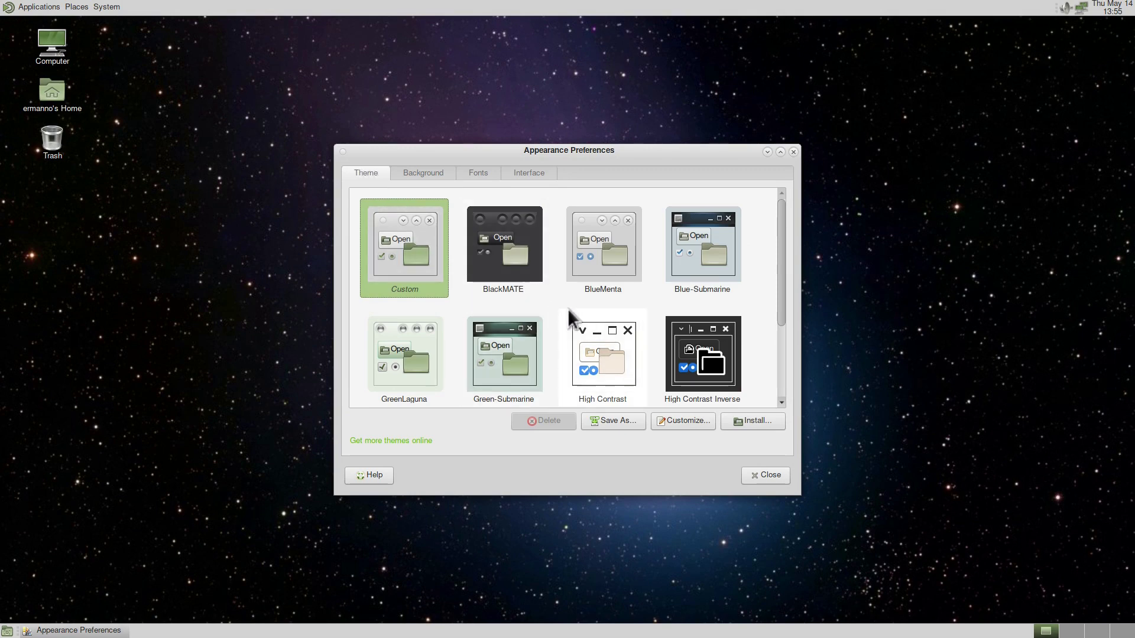
# Step: Apply the Green-Submarine theme
pyautogui.scroll(-2, 567, 308)
pyautogui.scroll(-3, 567, 308)
pyautogui.scroll(5, 568, 309)
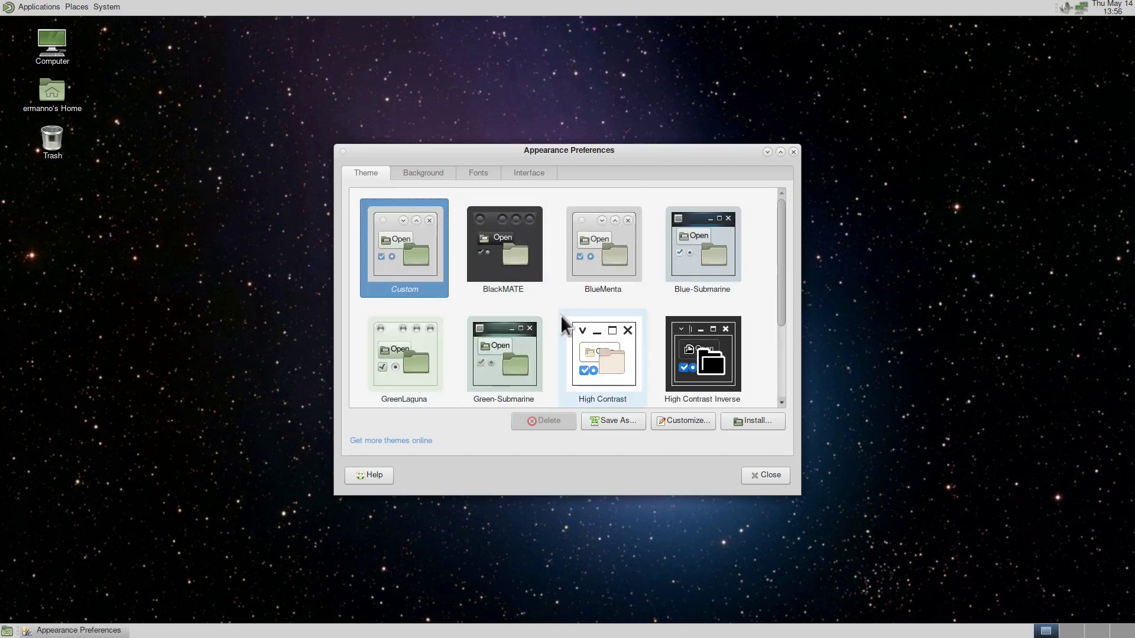
pyautogui.scroll(-2, 540, 285)
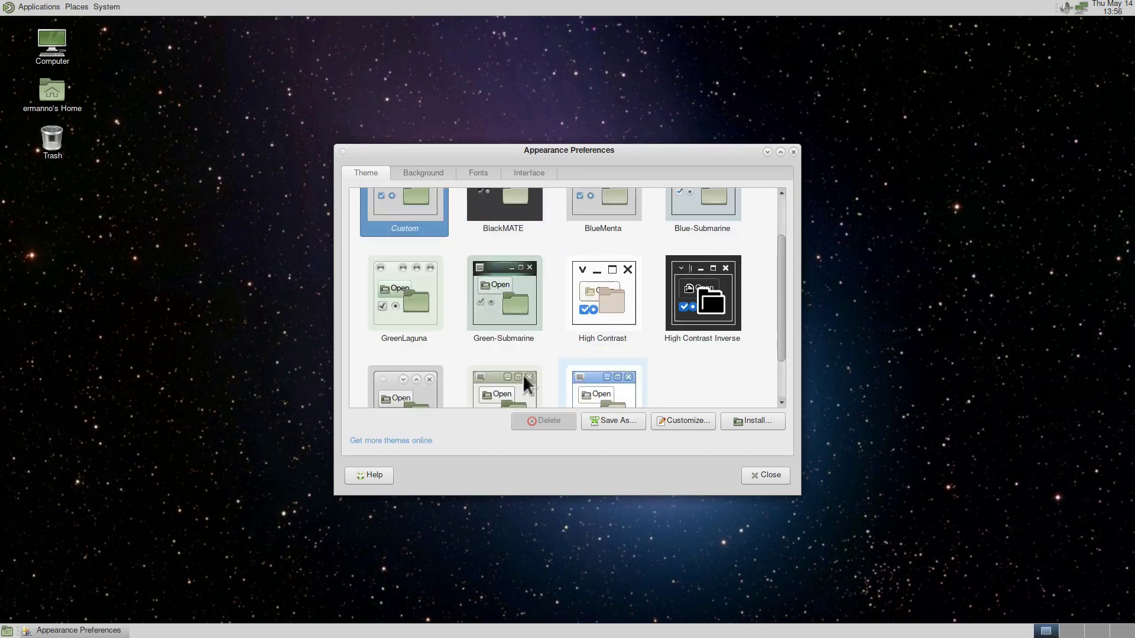
pyautogui.click(498, 308)
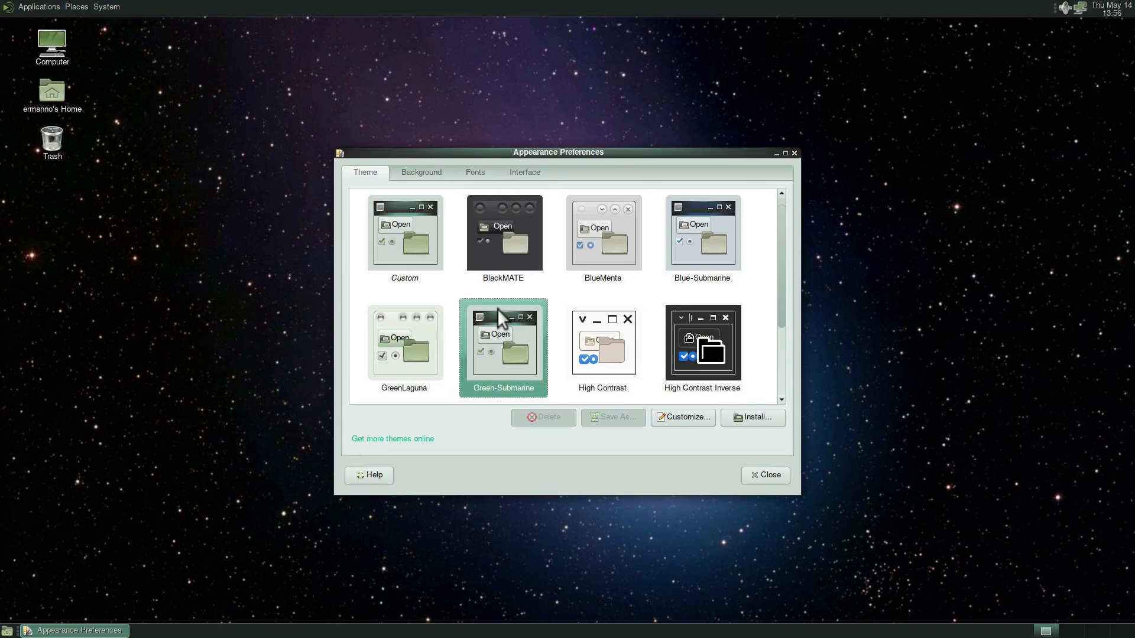
# Step: Review the Fonts and Interface tabs, then close Appearance Preferences
pyautogui.click(470, 172)
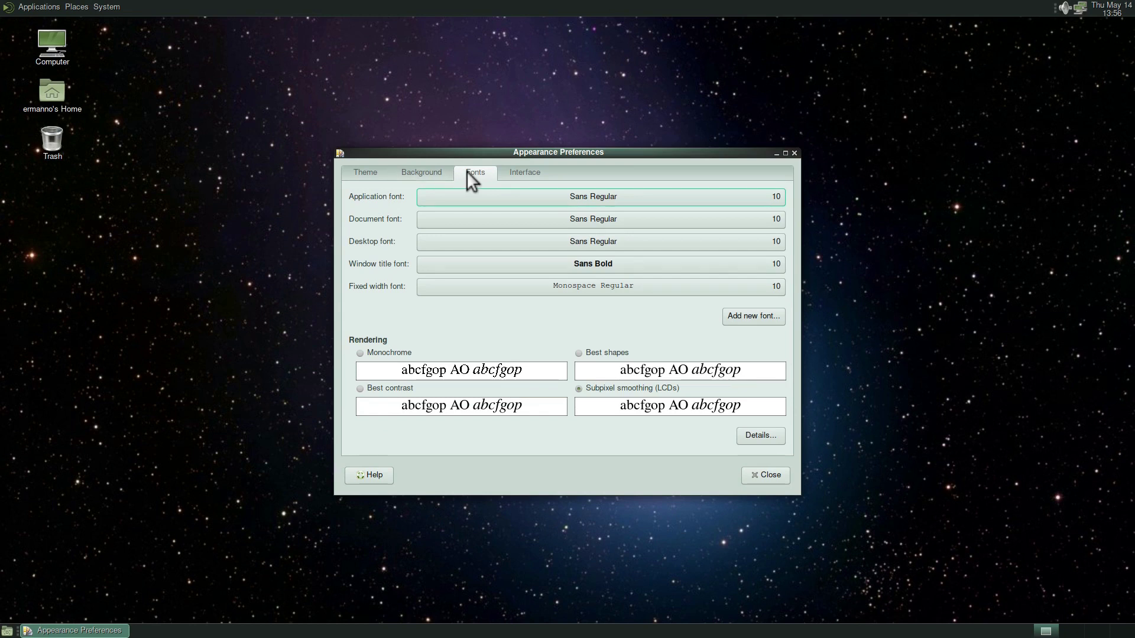
pyautogui.click(523, 174)
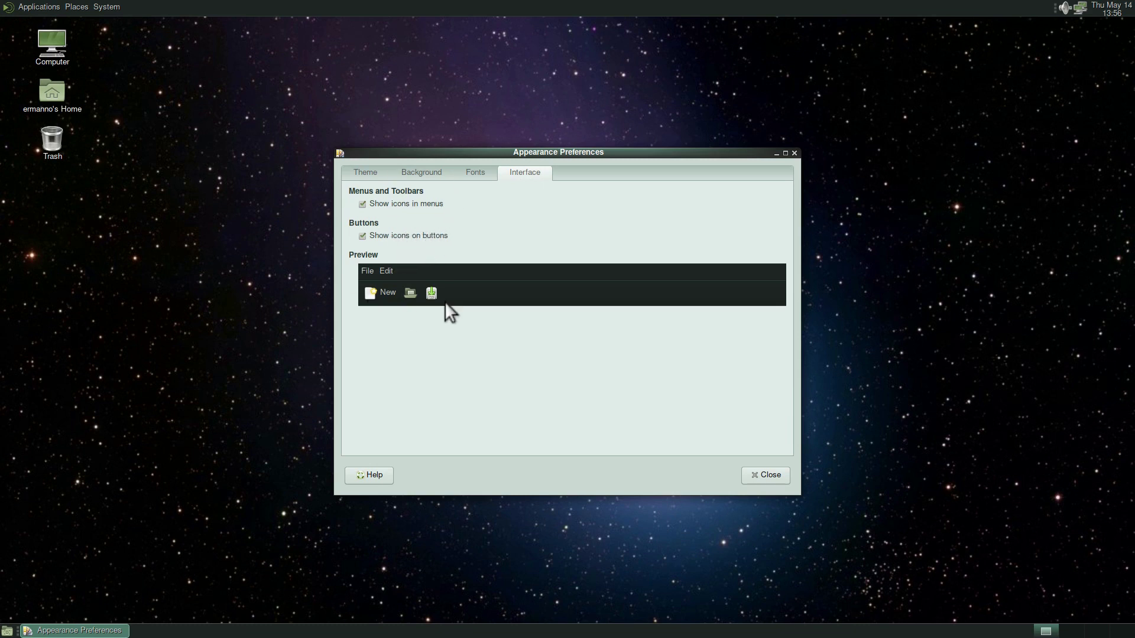
pyautogui.click(775, 481)
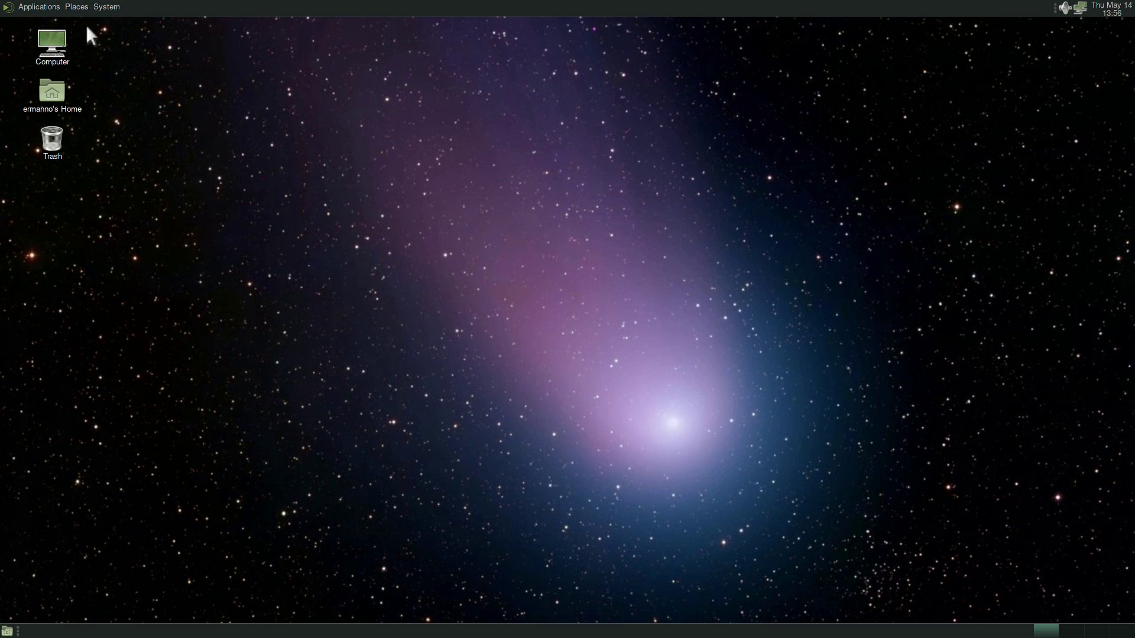
# Step: Browse the Applications and Places menus, then launch Control Center from the System menu
pyautogui.click(25, 9)
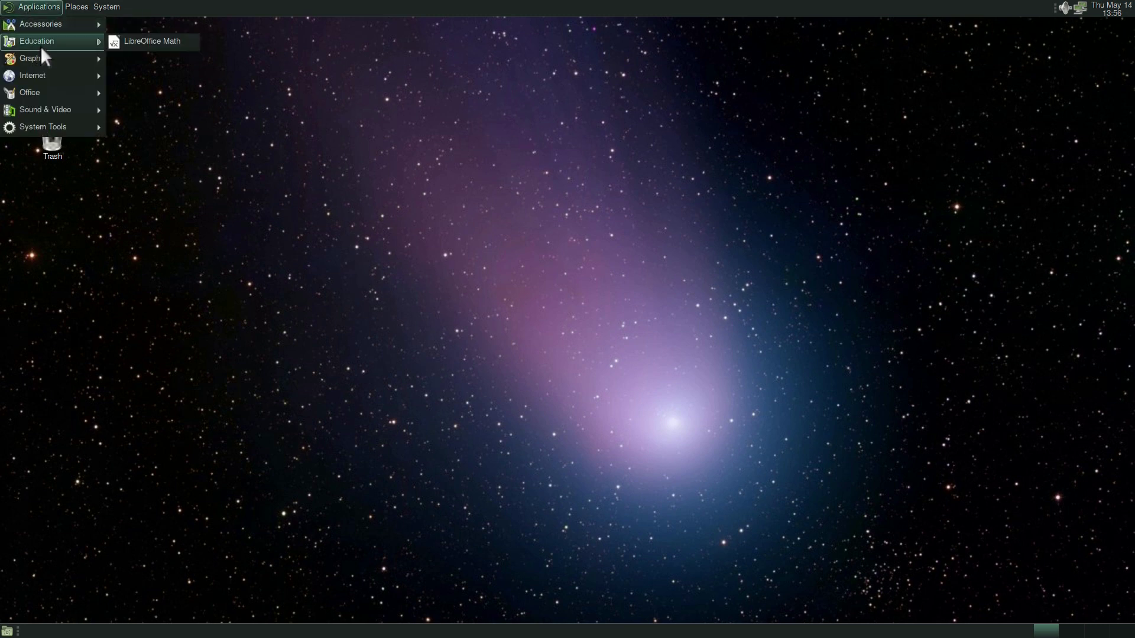
pyautogui.moveTo(63, 120)
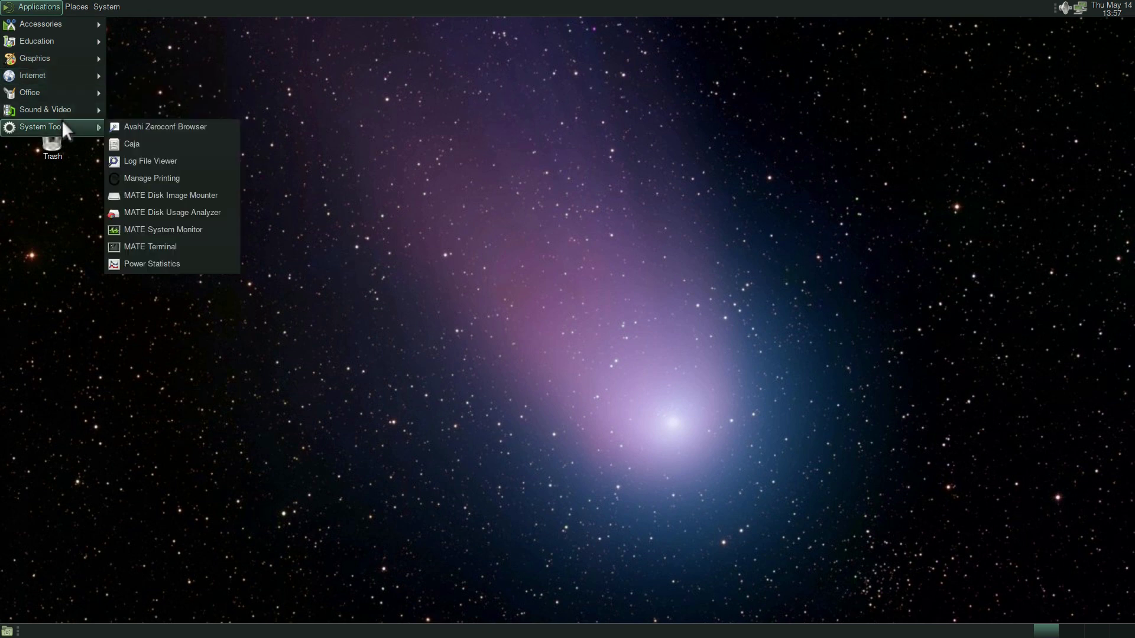
pyautogui.click(76, 6)
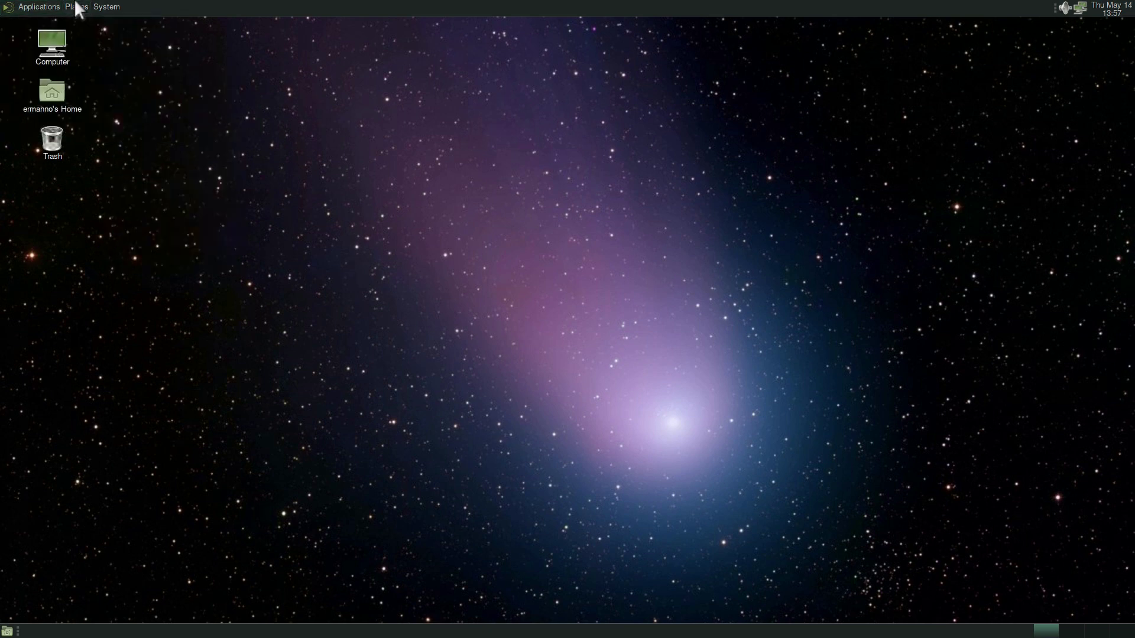
pyautogui.click(76, 6)
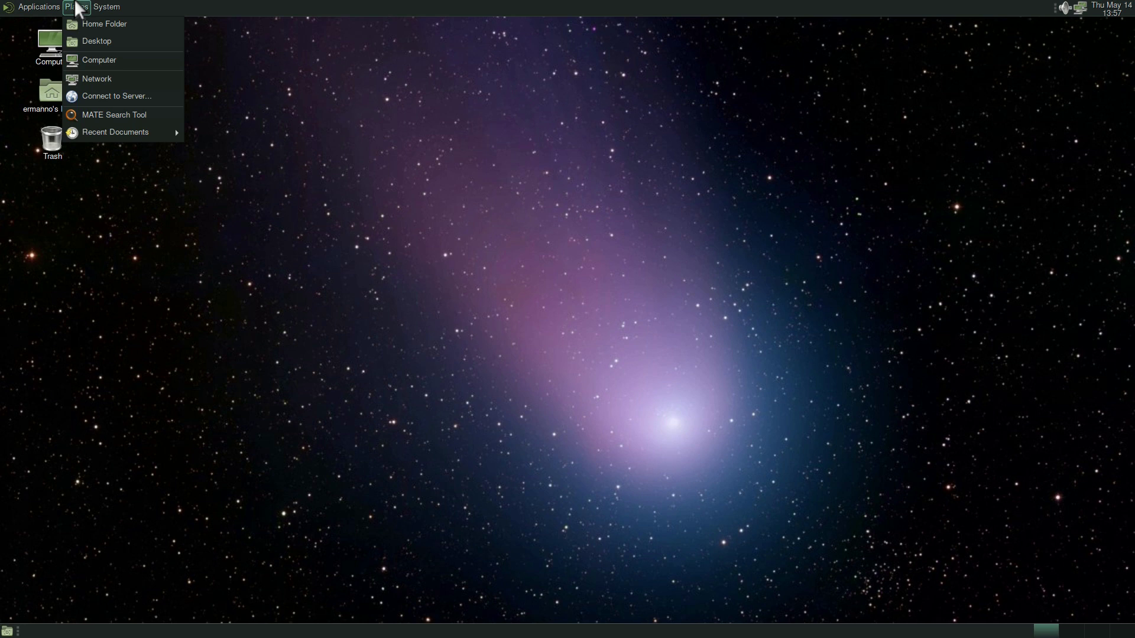
pyautogui.moveTo(108, 8)
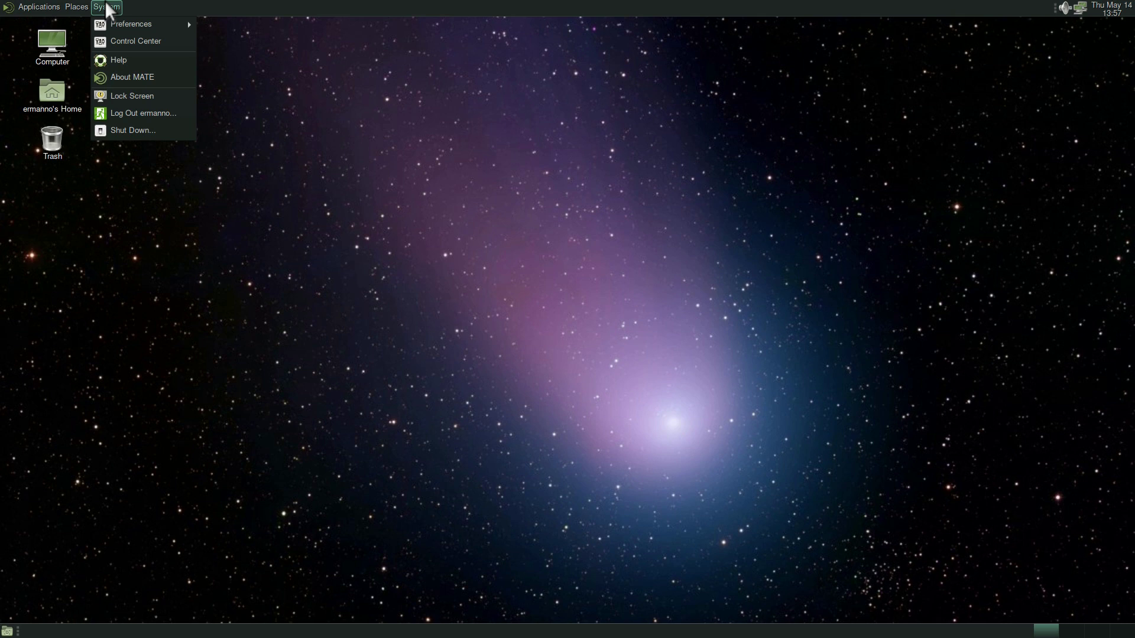
pyautogui.click(130, 39)
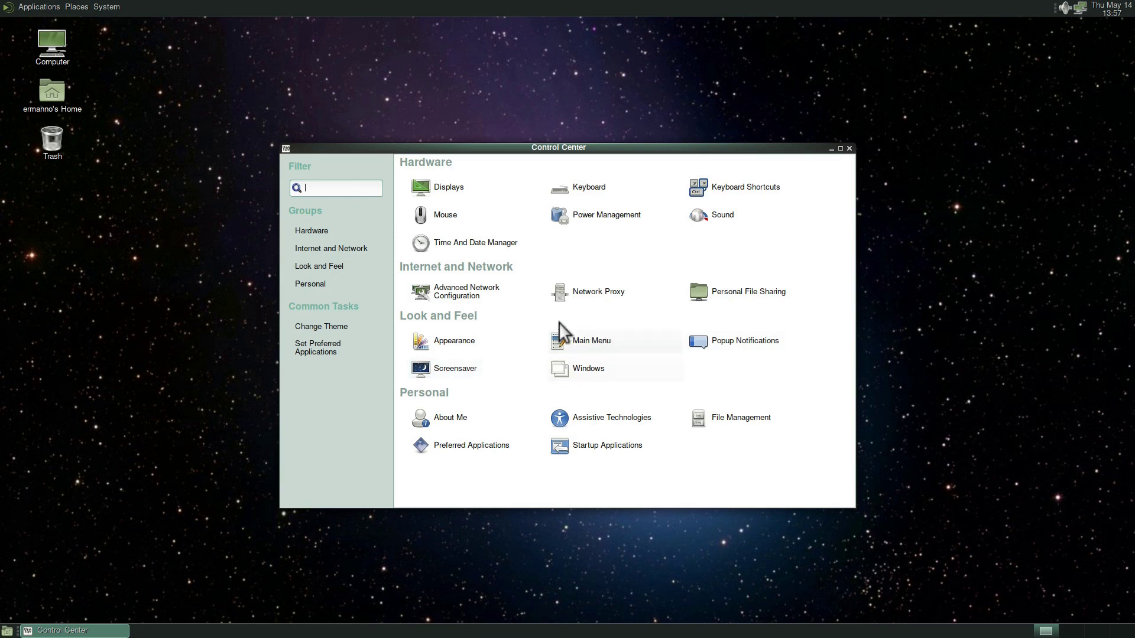
# Step: Look at the Appearance and Main Menu settings, closing each again
pyautogui.click(453, 340)
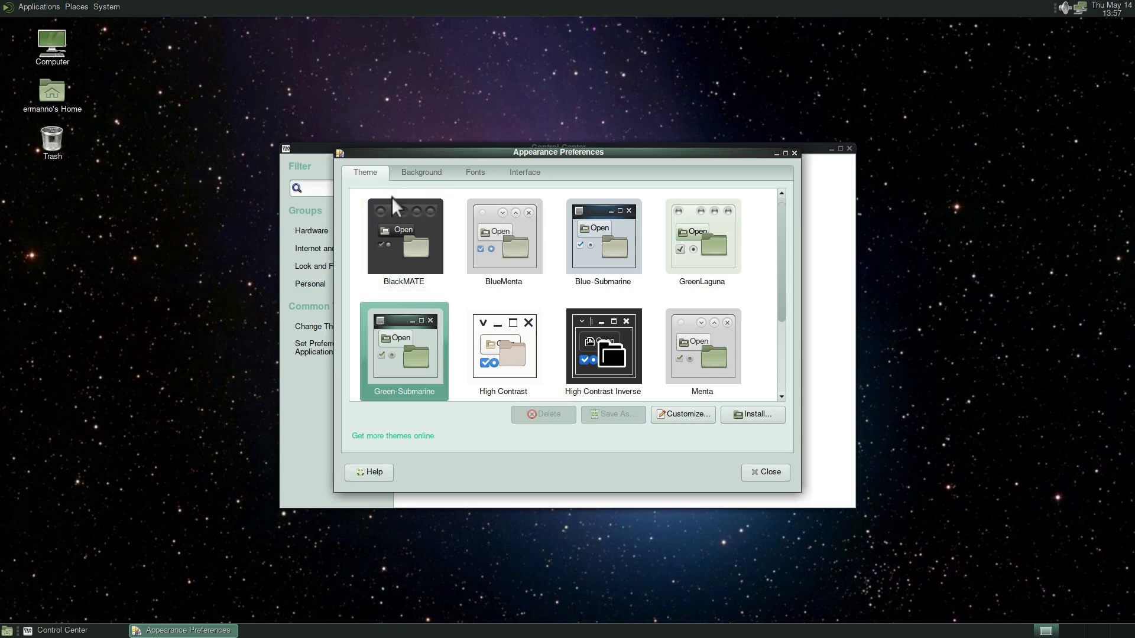
pyautogui.click(768, 470)
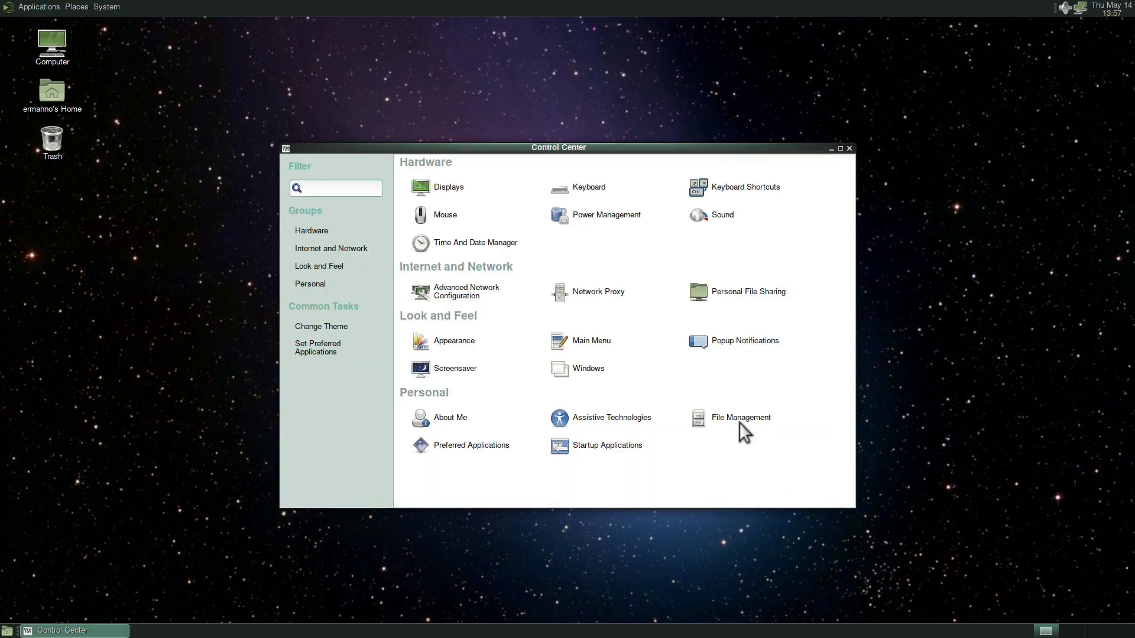
pyautogui.click(590, 339)
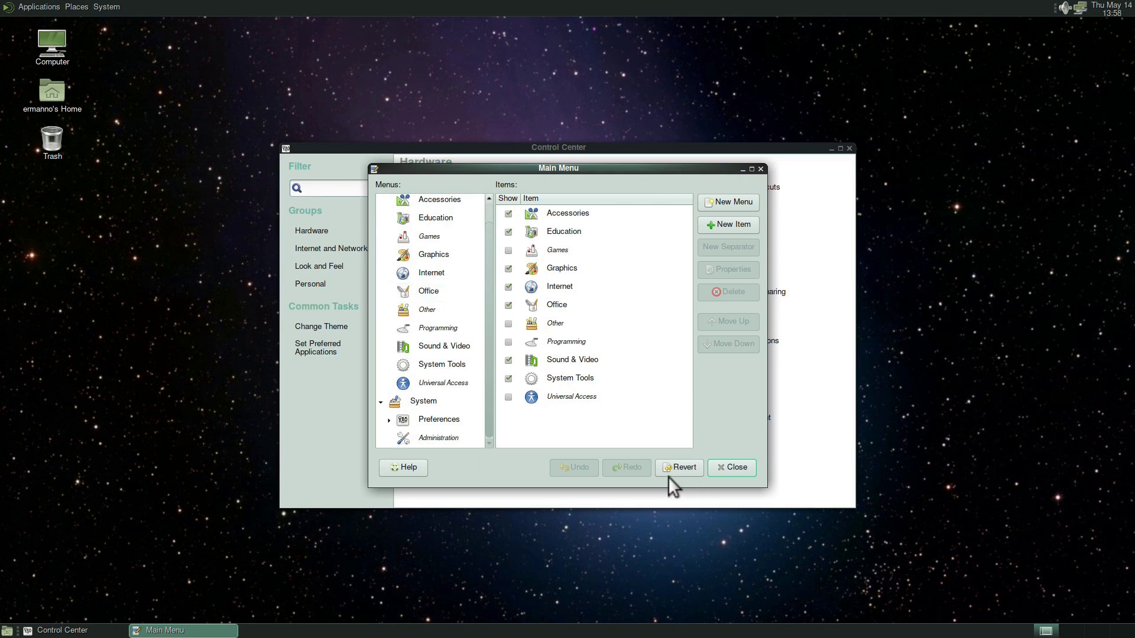
pyautogui.click(736, 465)
# Step: Set popup notifications to the Nodoka theme at Top Right and preview a test notification
pyautogui.click(746, 345)
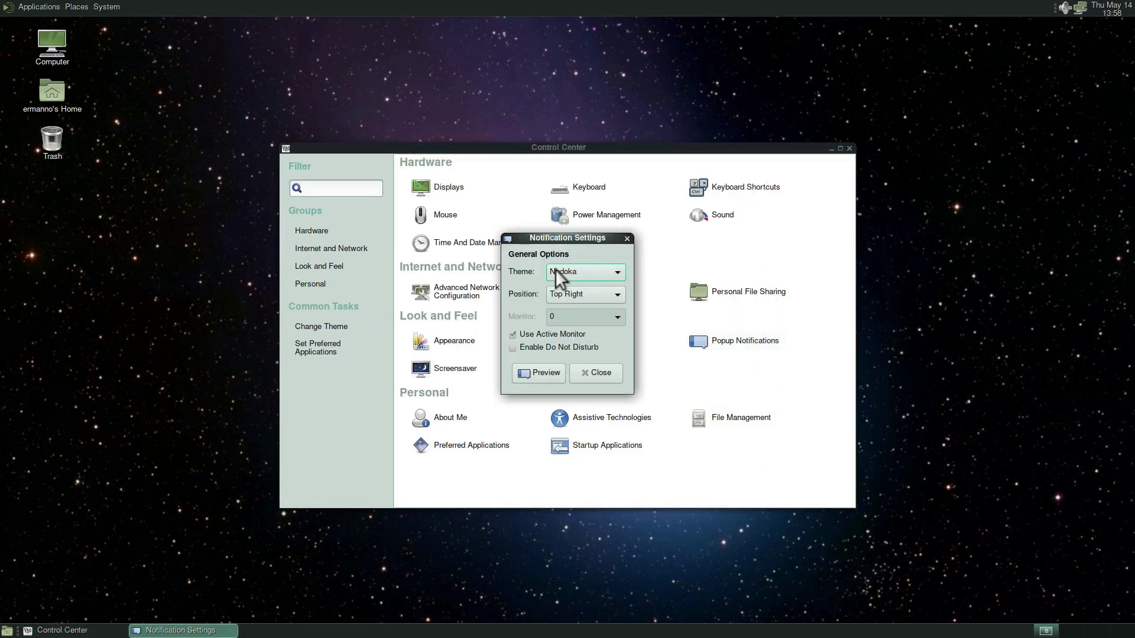
pyautogui.click(608, 278)
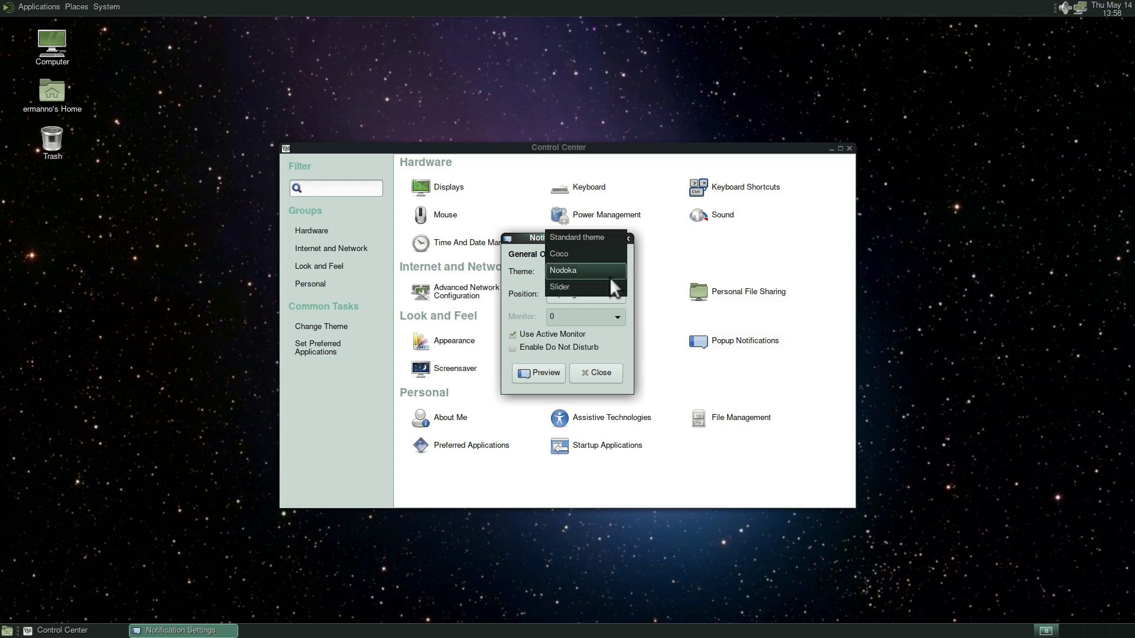
pyautogui.click(610, 271)
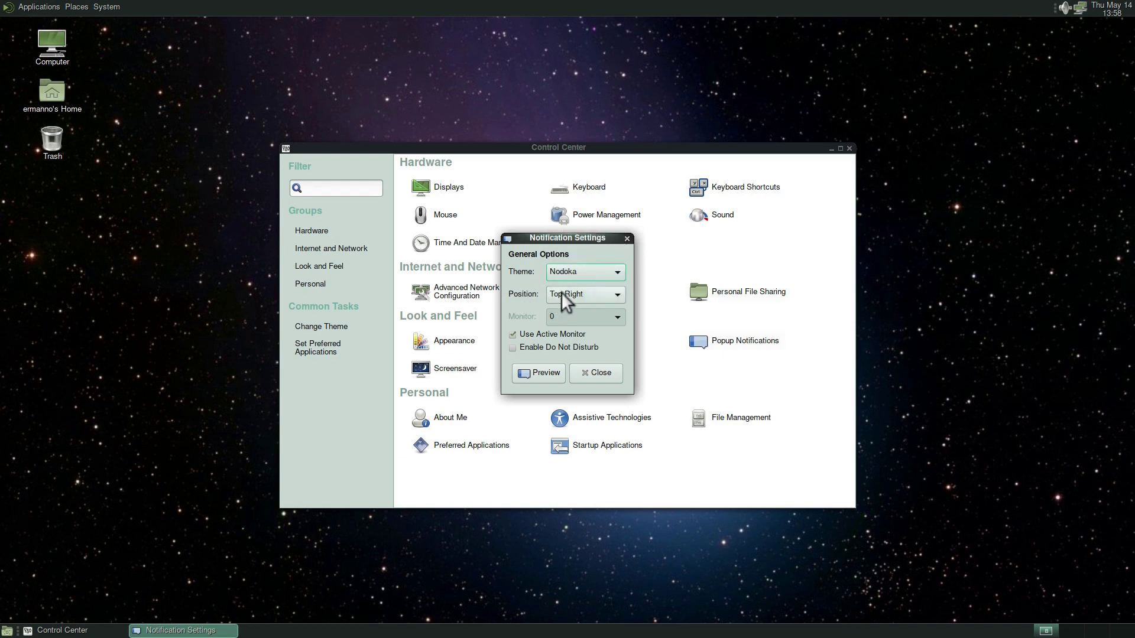
pyautogui.click(587, 292)
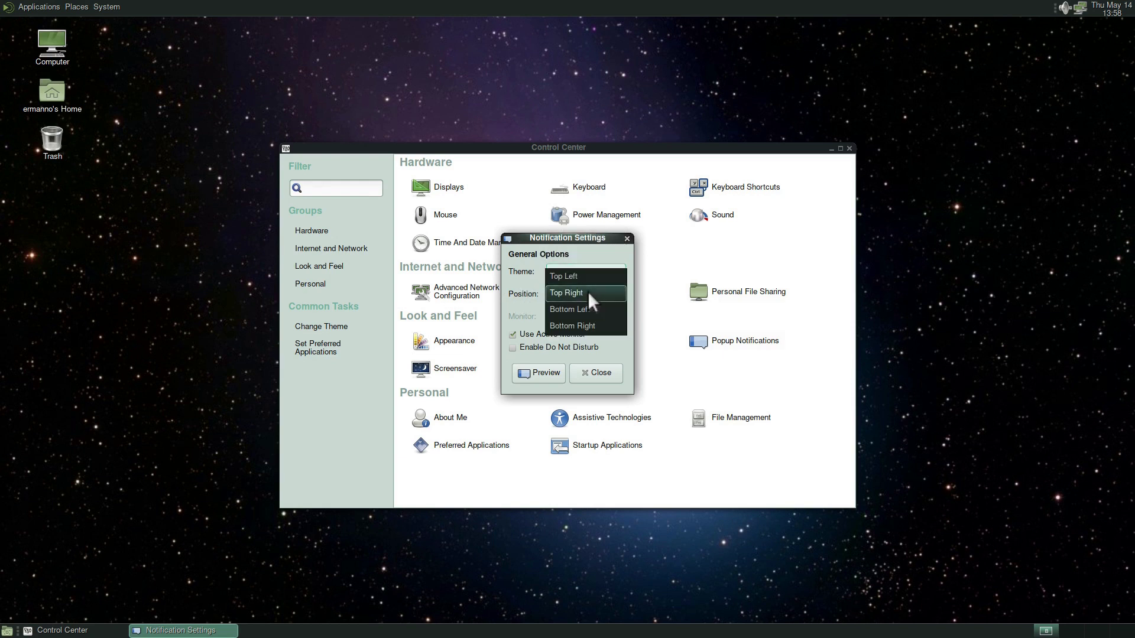
pyautogui.click(588, 292)
pyautogui.click(533, 375)
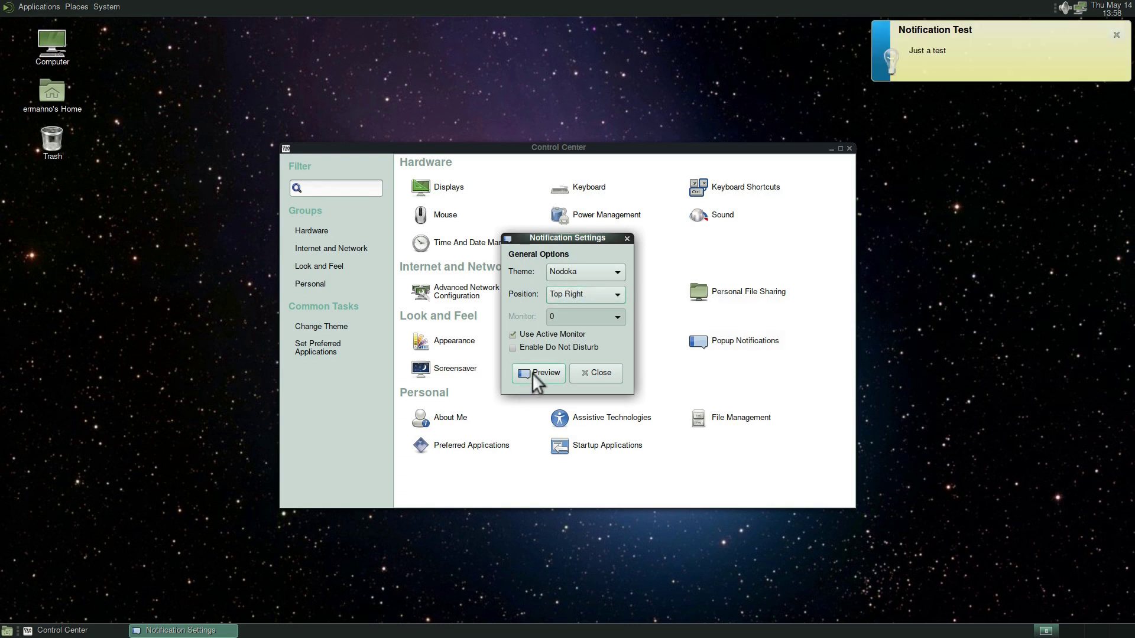
pyautogui.click(600, 374)
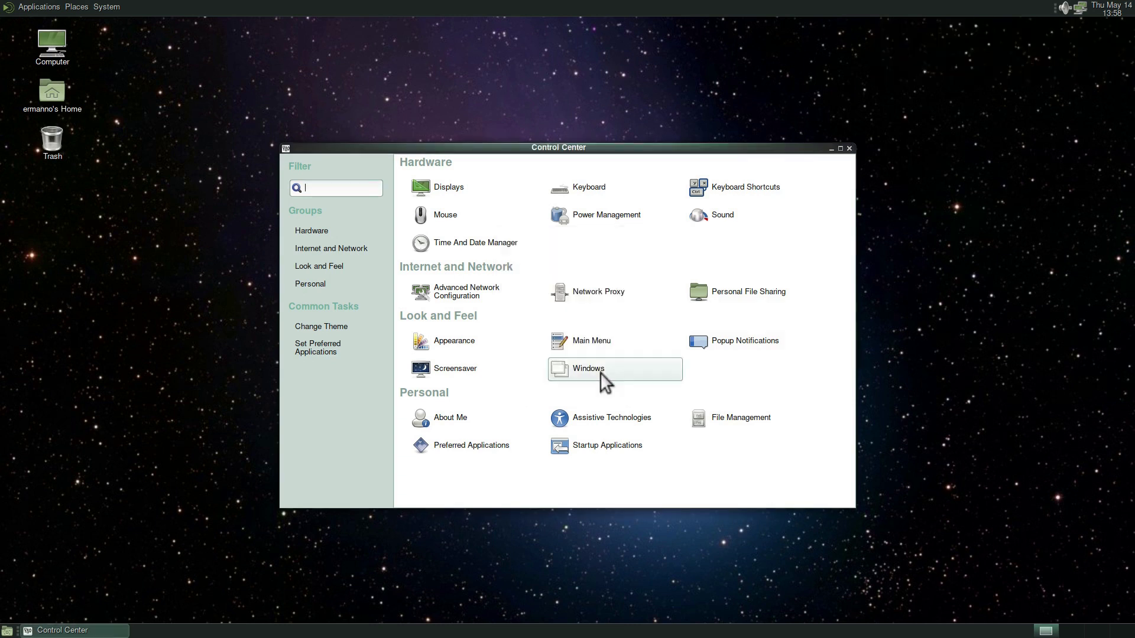
pyautogui.click(467, 372)
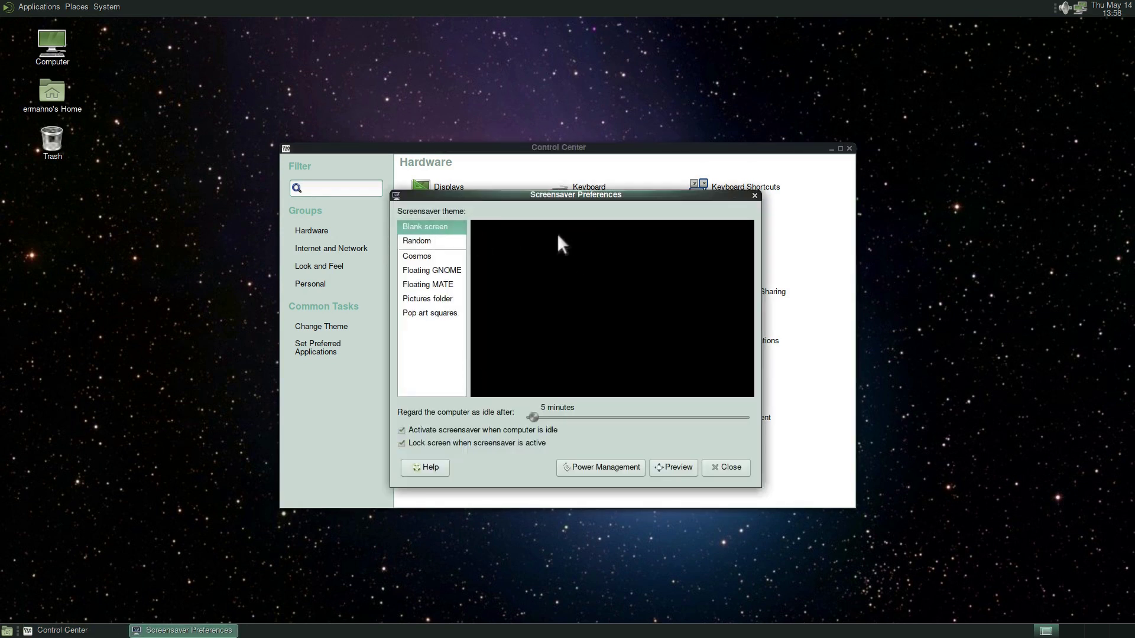
# Step: Set the screensaver to Floating MATE, then review the Window Preferences General, Behaviour and Placement tabs
pyautogui.click(424, 284)
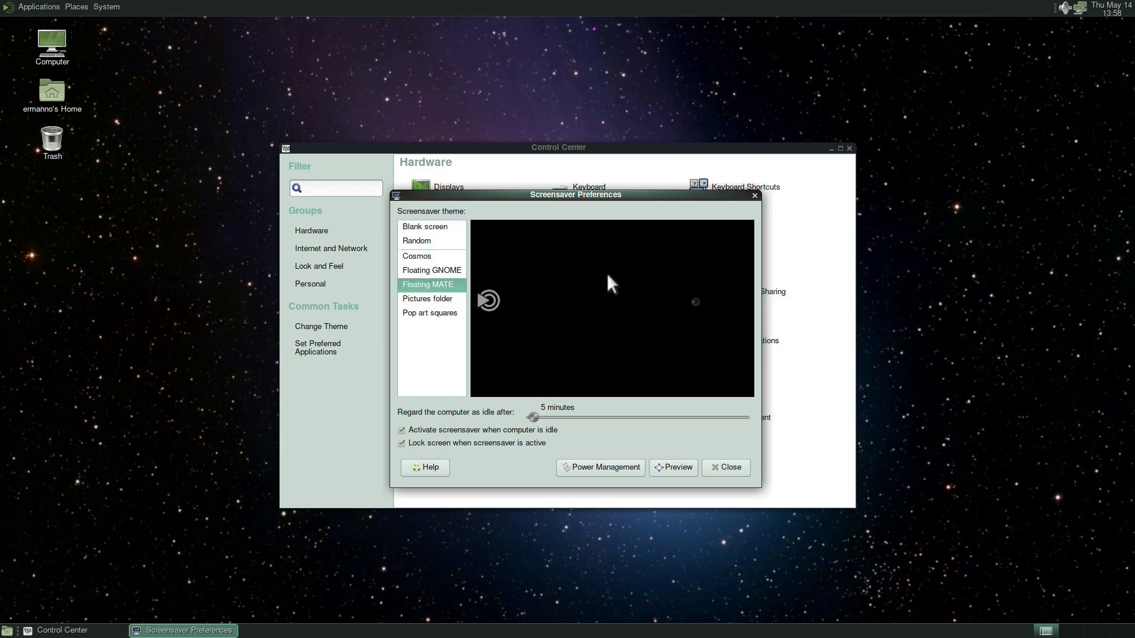
pyautogui.click(730, 467)
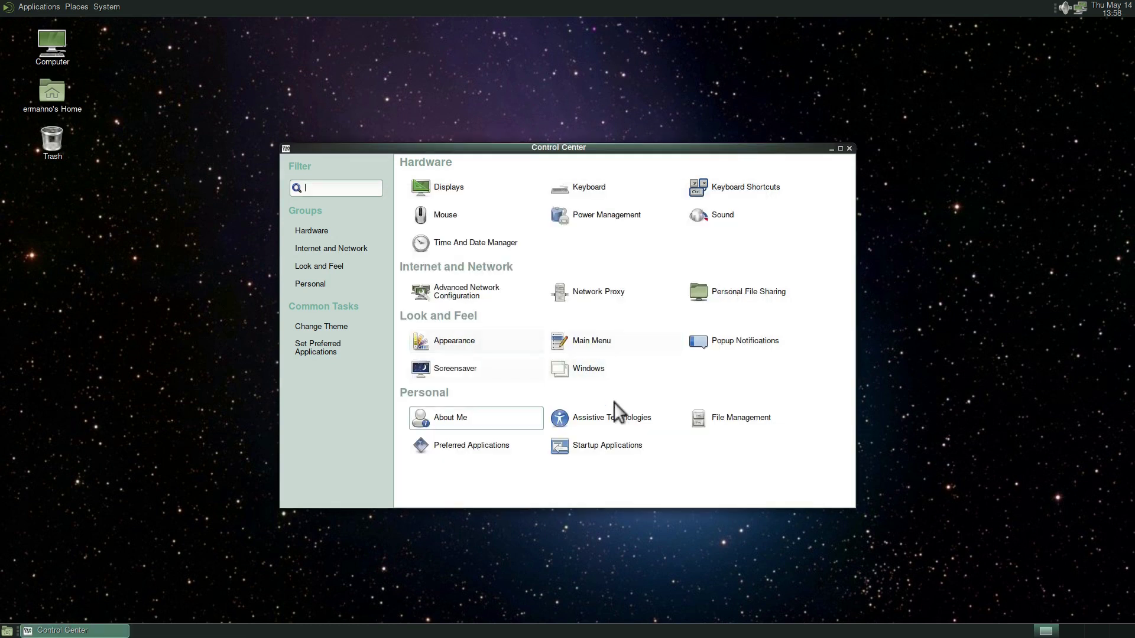
pyautogui.click(562, 371)
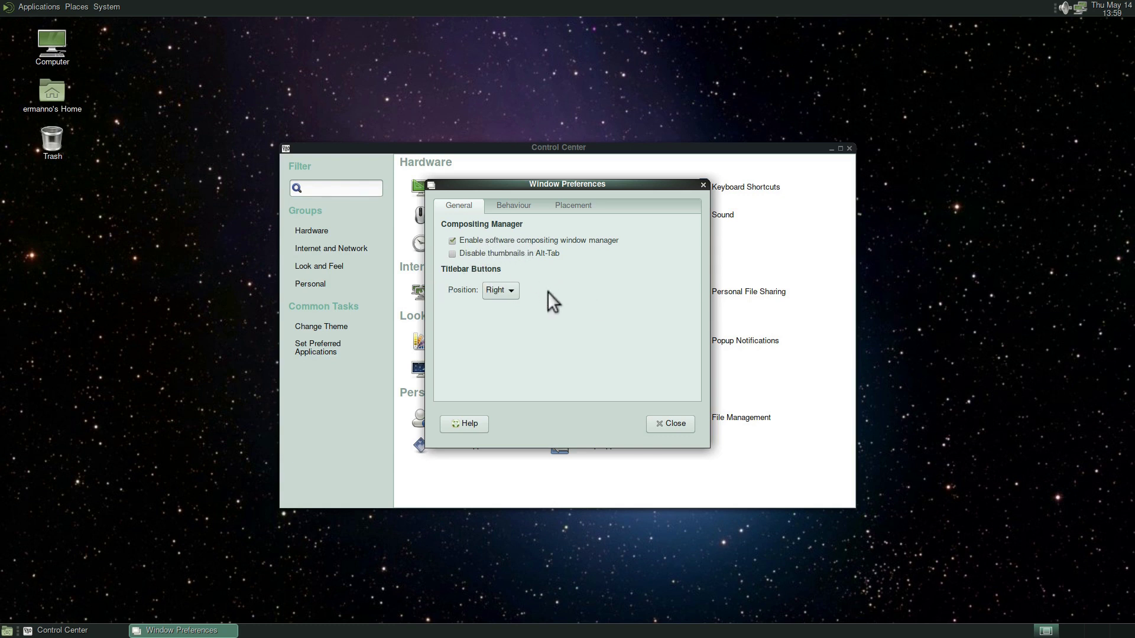
pyautogui.click(523, 204)
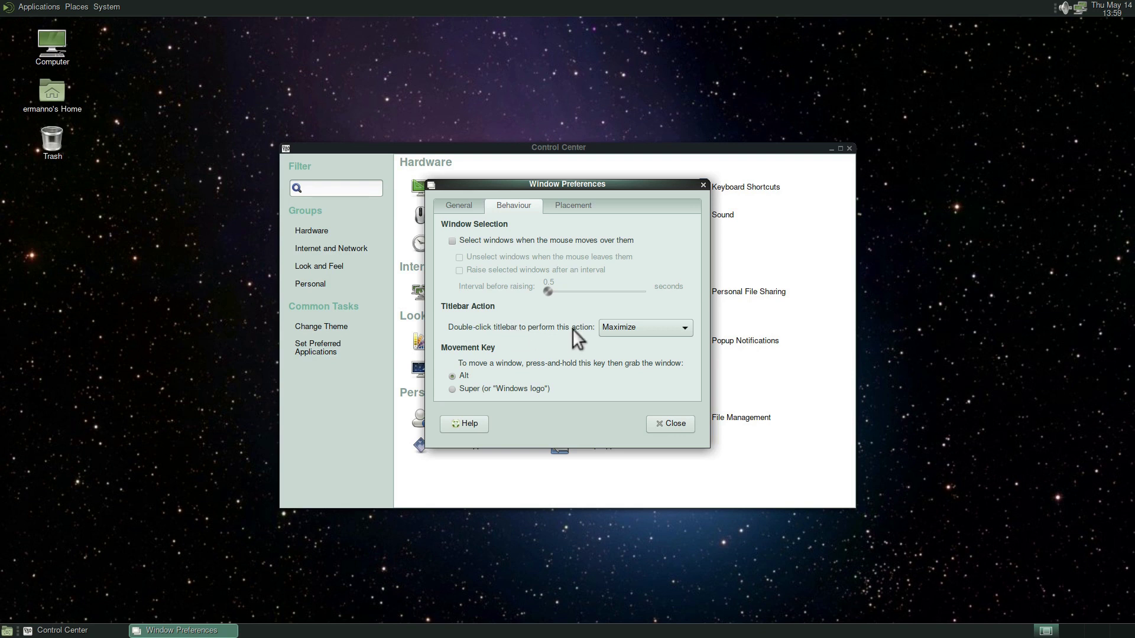
pyautogui.click(583, 206)
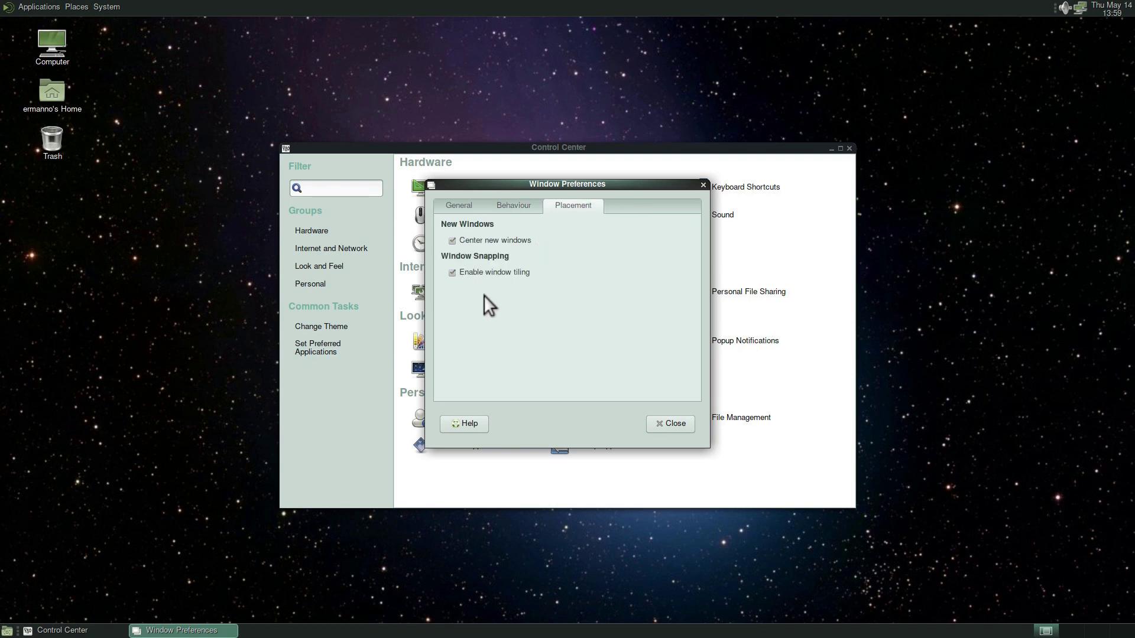
pyautogui.click(668, 425)
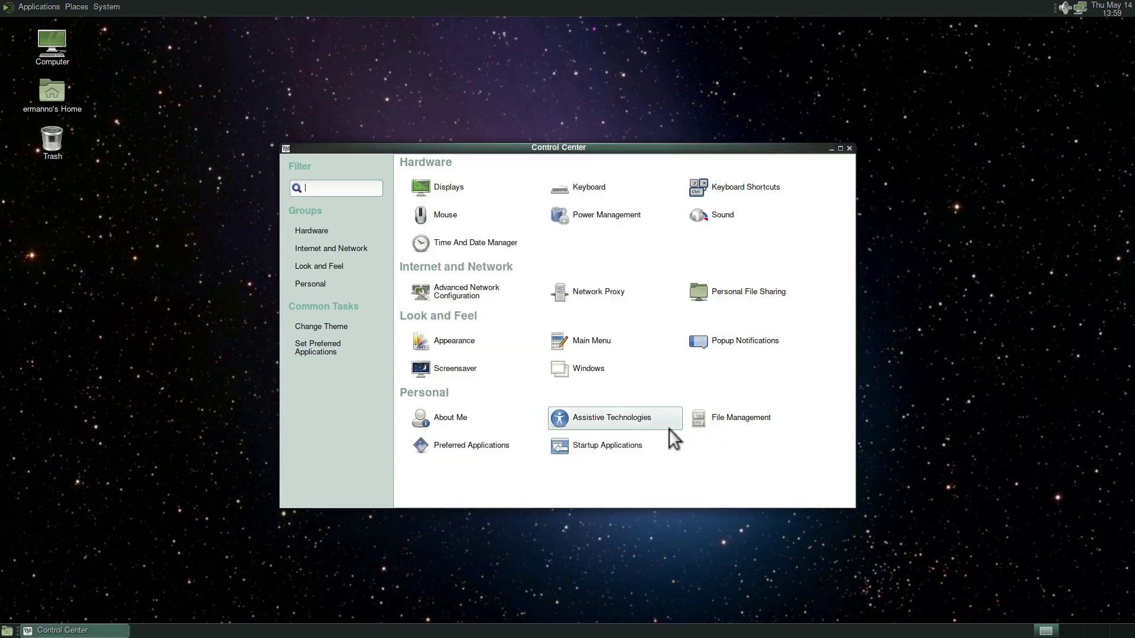
# Step: Close Control Center and check the clock, network and volume panel applets
pyautogui.click(849, 147)
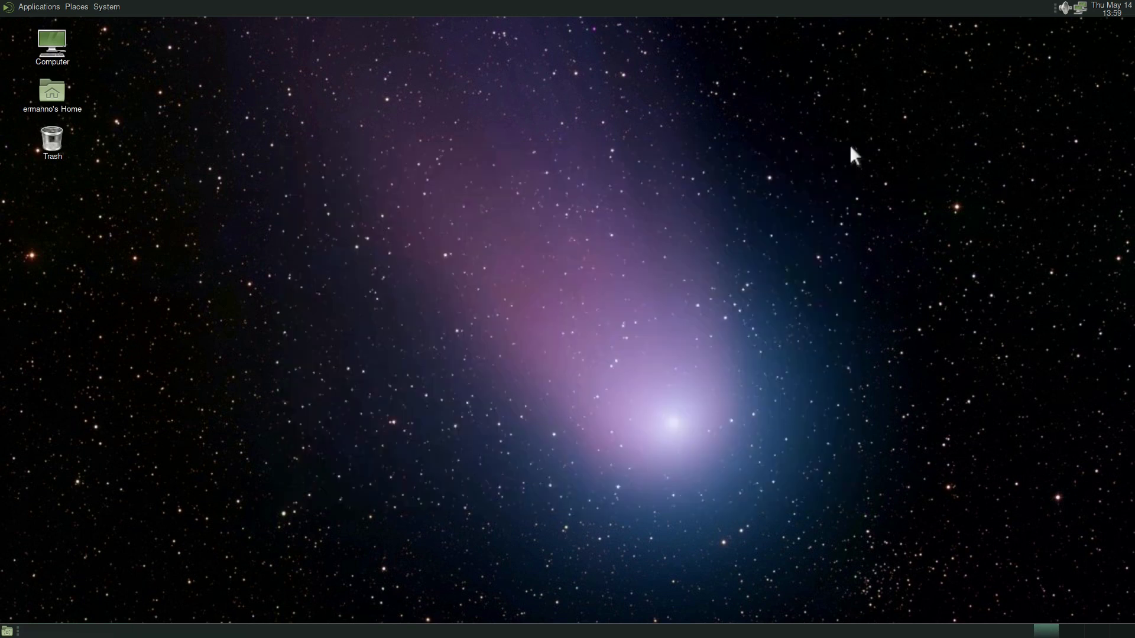
pyautogui.click(1113, 12)
pyautogui.click(1080, 8)
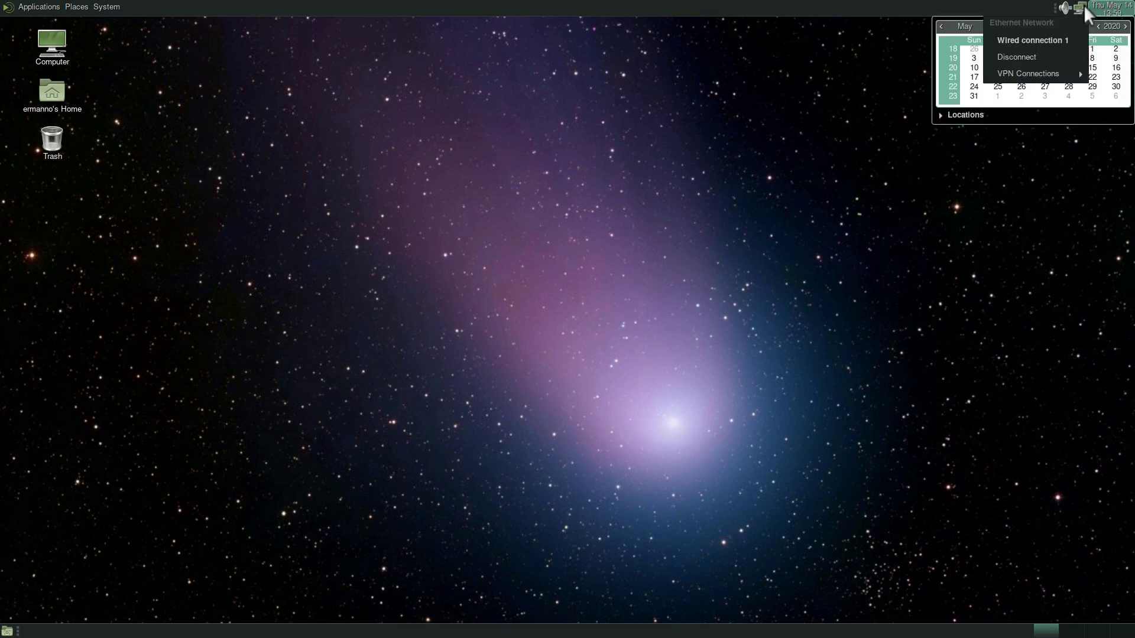
pyautogui.click(1065, 8)
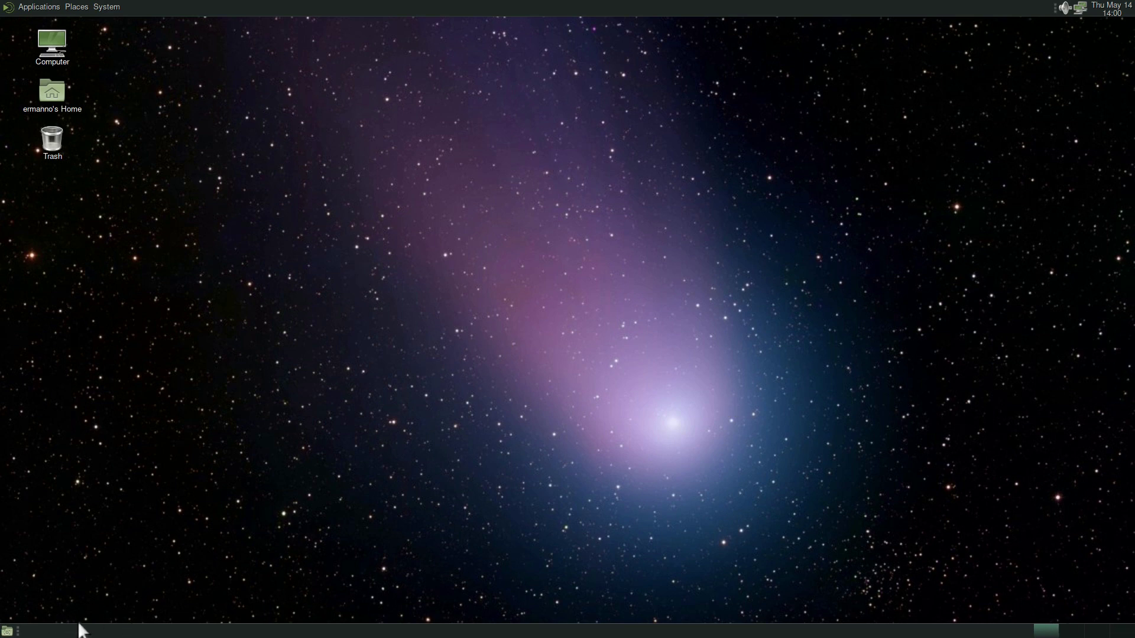
# Step: Open the Home folder, hide and restore it with Show Desktop, then close it
pyautogui.doubleClick(47, 93)
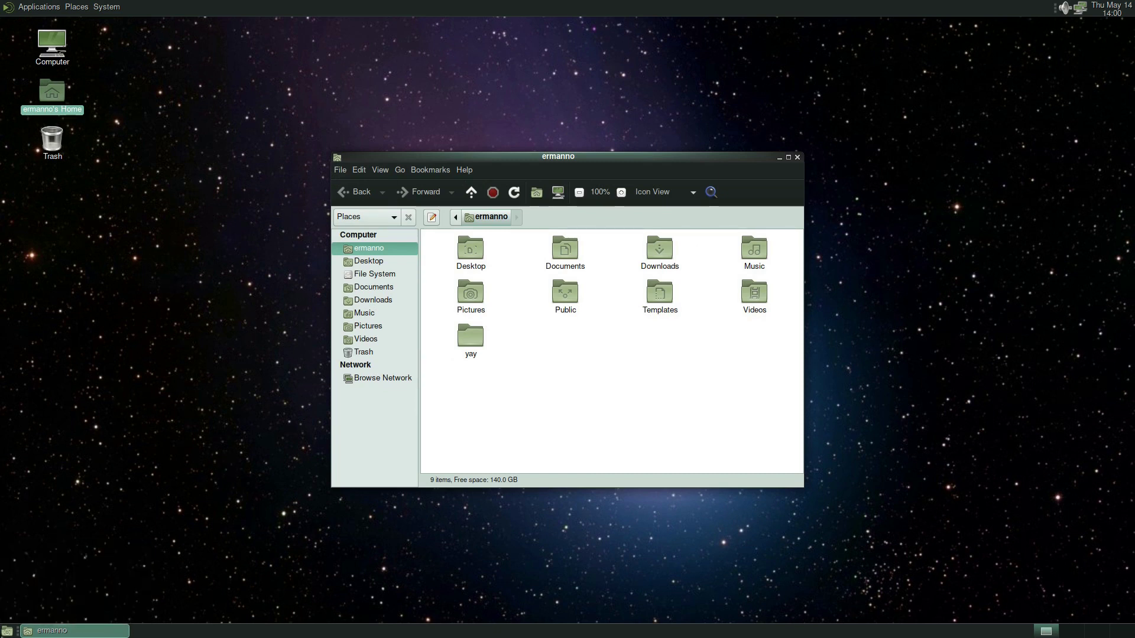
pyautogui.click(7, 631)
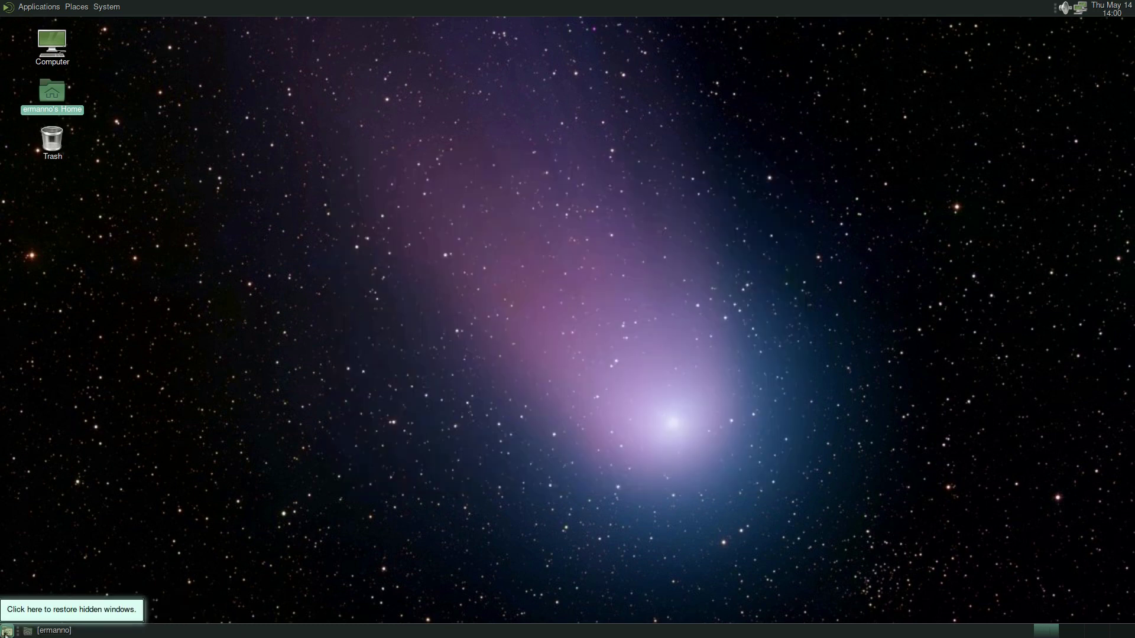
pyautogui.click(7, 631)
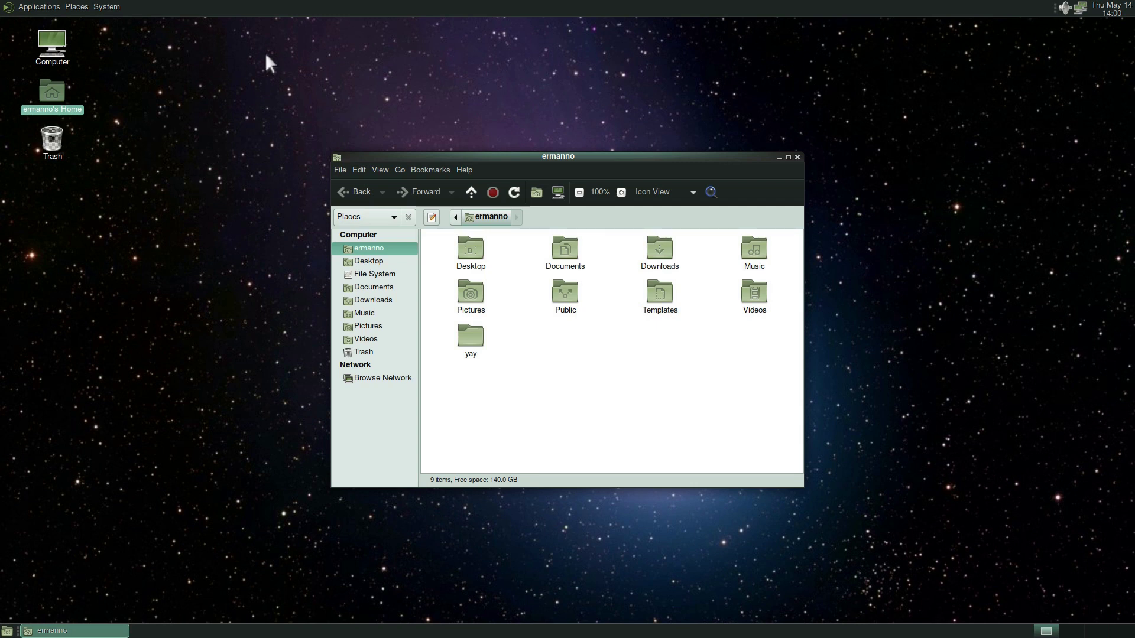
pyautogui.click(797, 157)
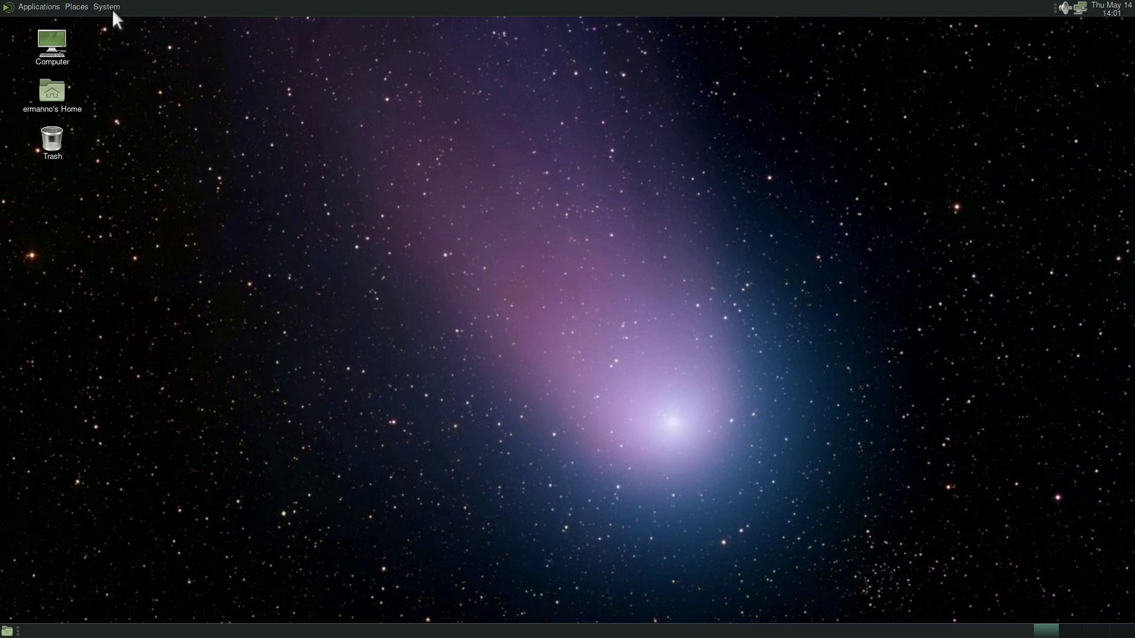
pyautogui.click(56, 8)
# Step: Launch a terminal with enlarged text and run 'yay -S mate-tweak'
pyautogui.moveTo(62, 120)
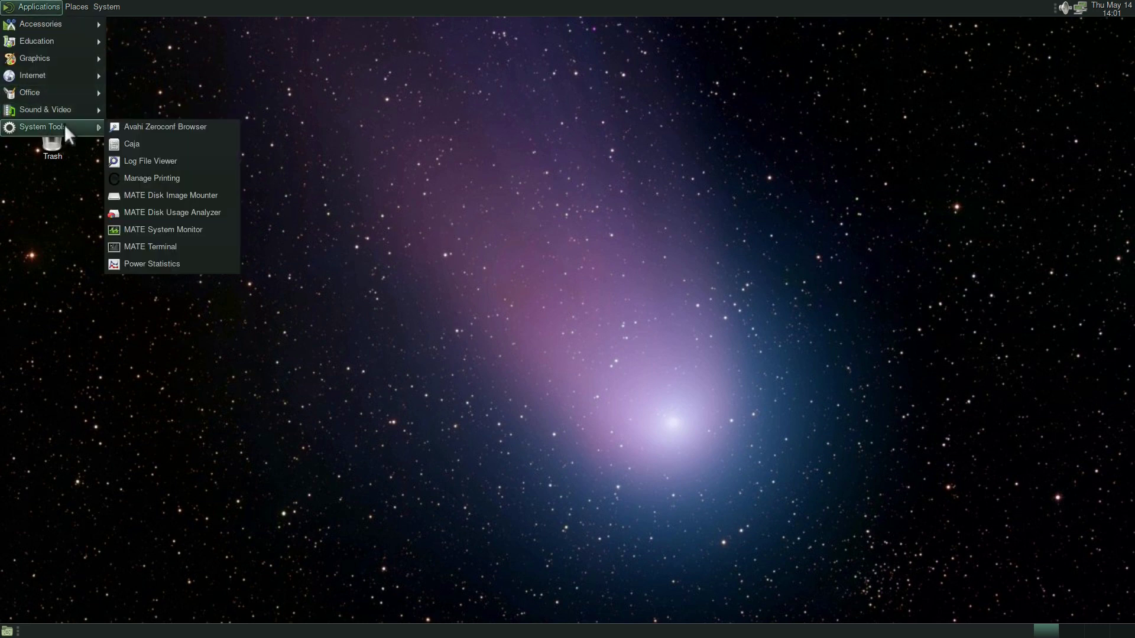
pyautogui.click(153, 246)
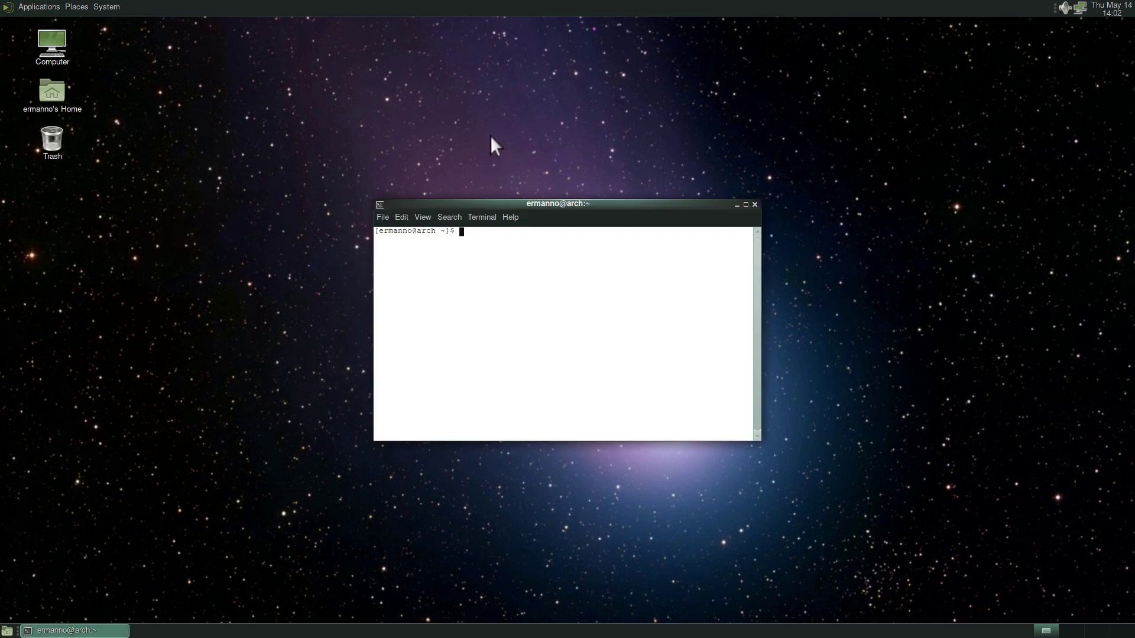
pyautogui.hotkey('ctrl', '+')
pyautogui.hotkey('ctrl', '+')
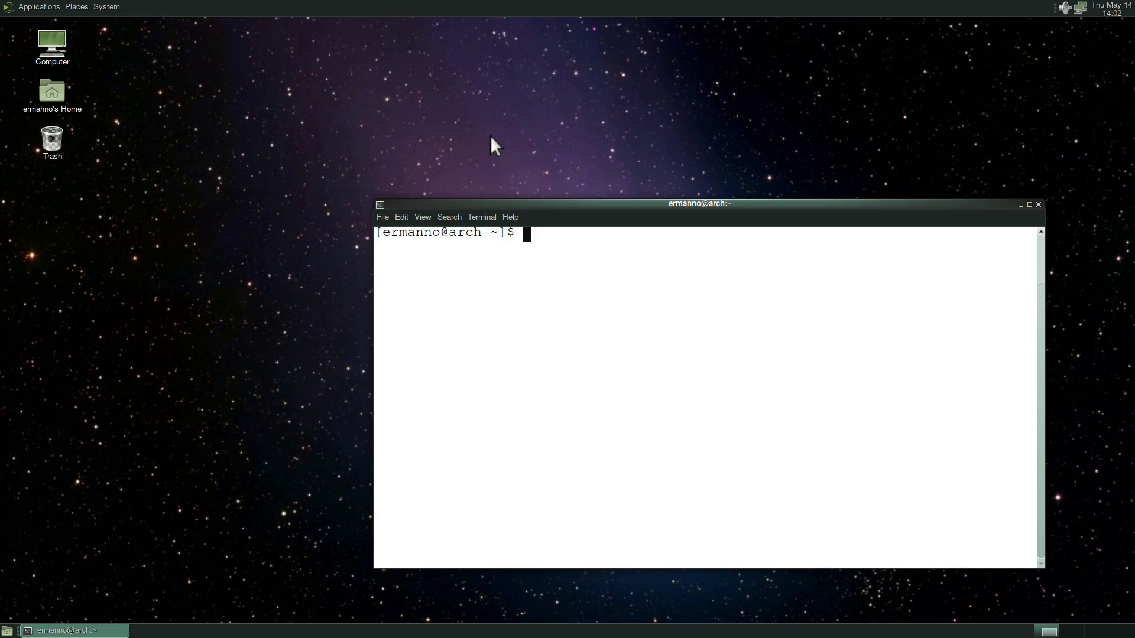
pyautogui.write('yay -S mate-tweak')
pyautogui.press('Return')
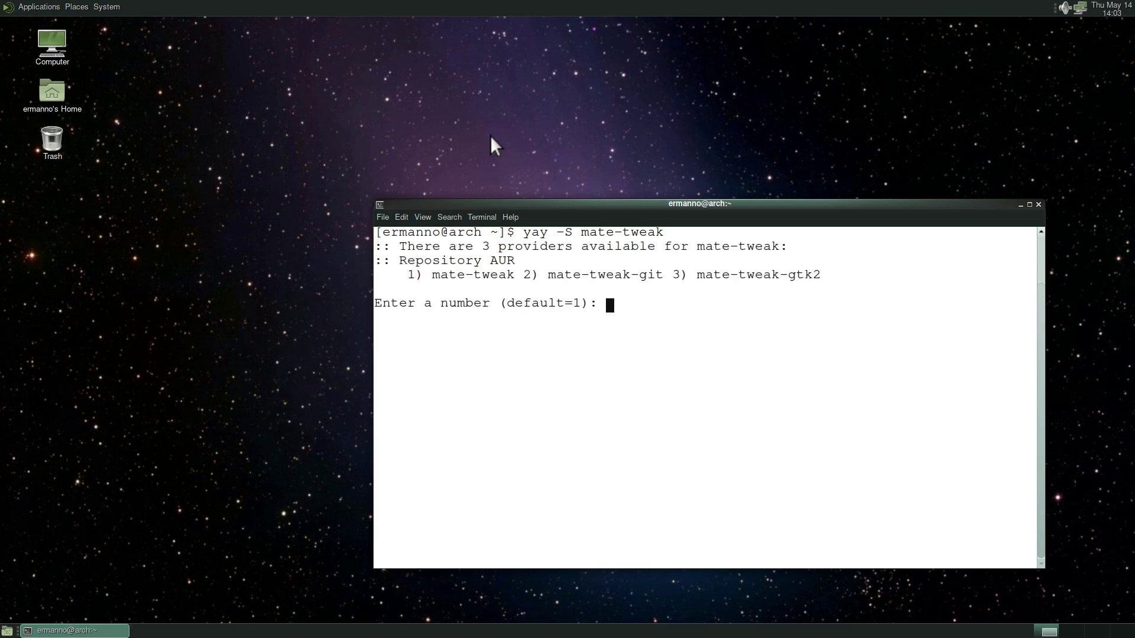
# Step: Accept the defaults, decline the build diffs, confirm installing mate-tweak, and close the terminal
pyautogui.press('Return')
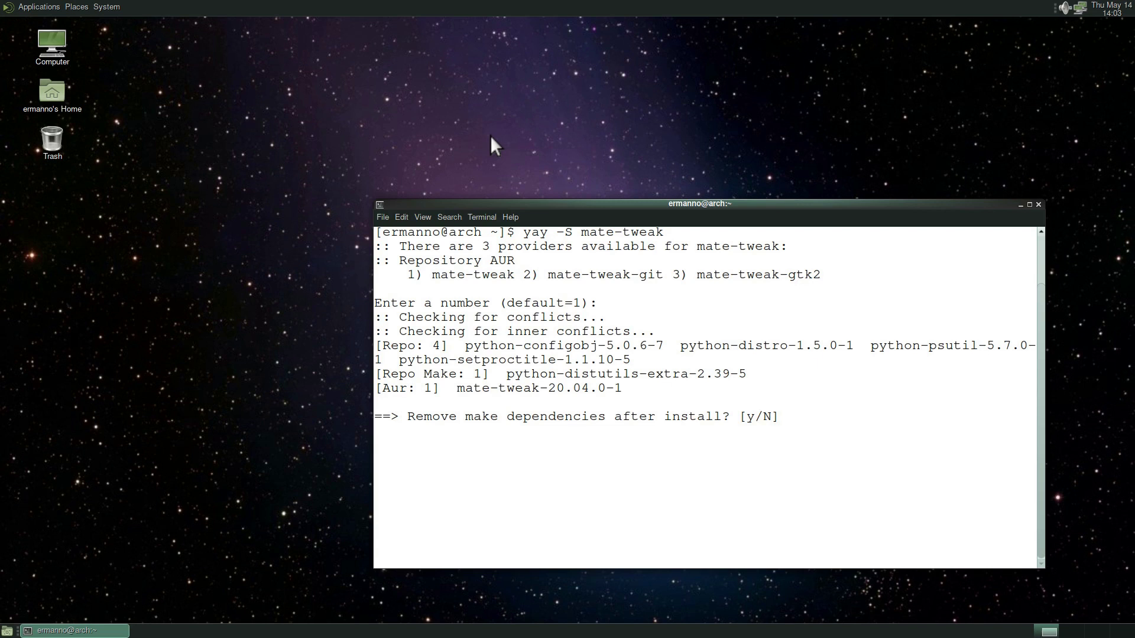
pyautogui.press('Return')
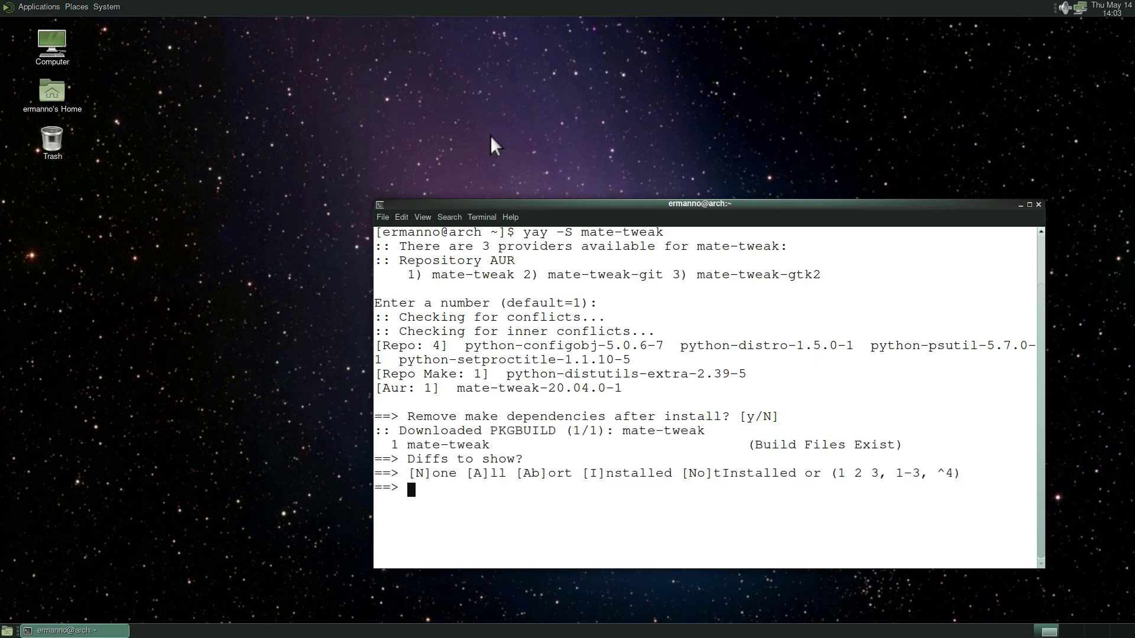
pyautogui.write('N')
pyautogui.press('Return')
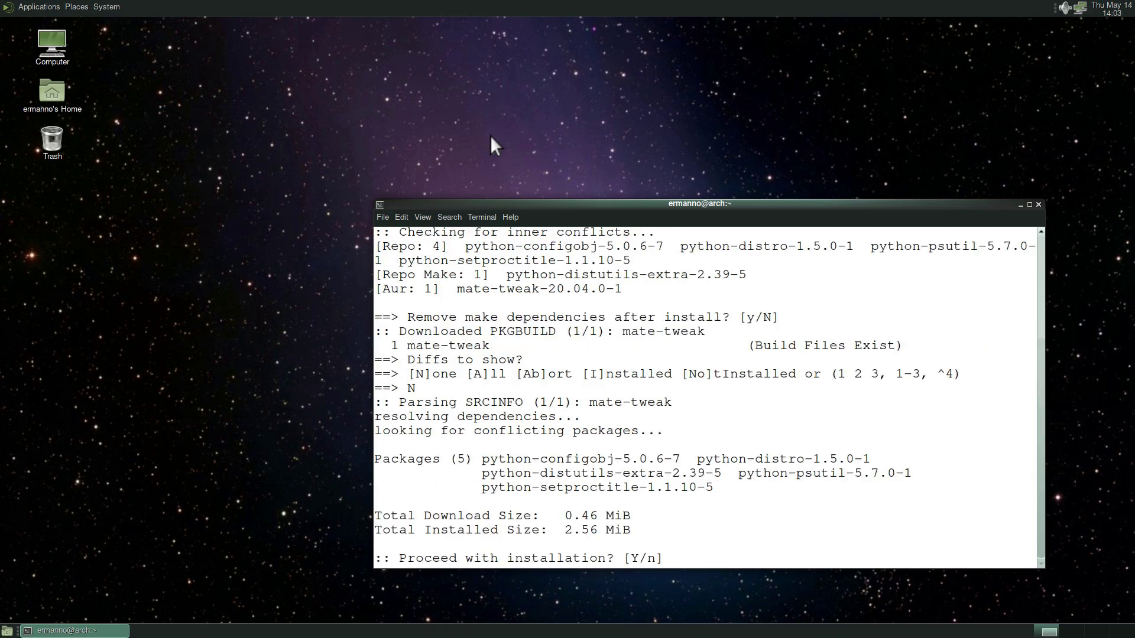
pyautogui.press('Return')
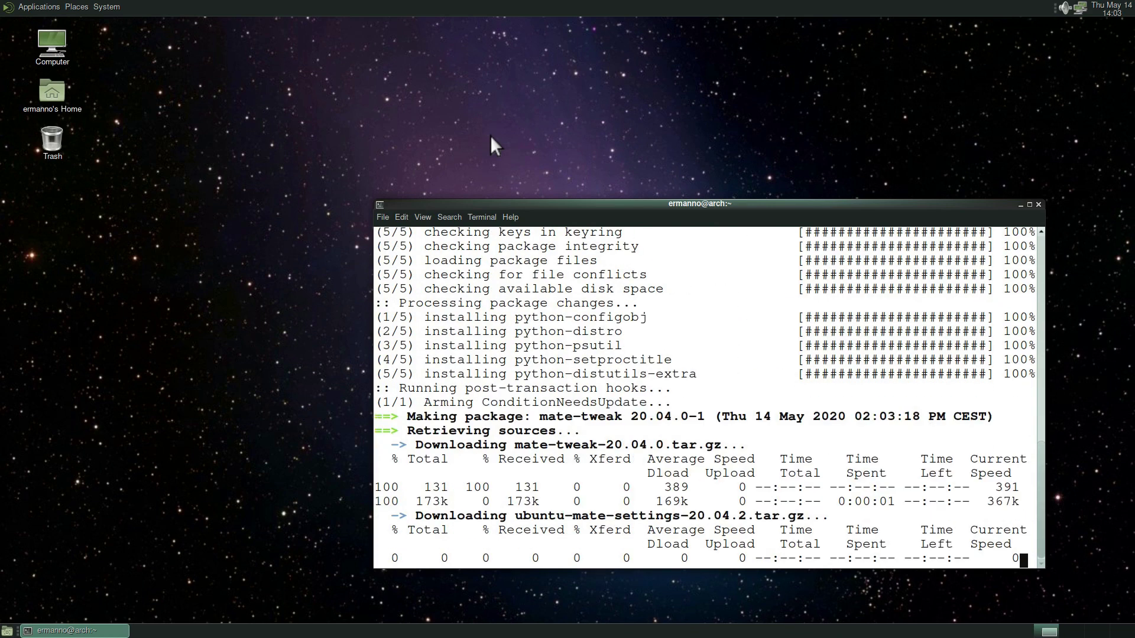
pyautogui.press('Return')
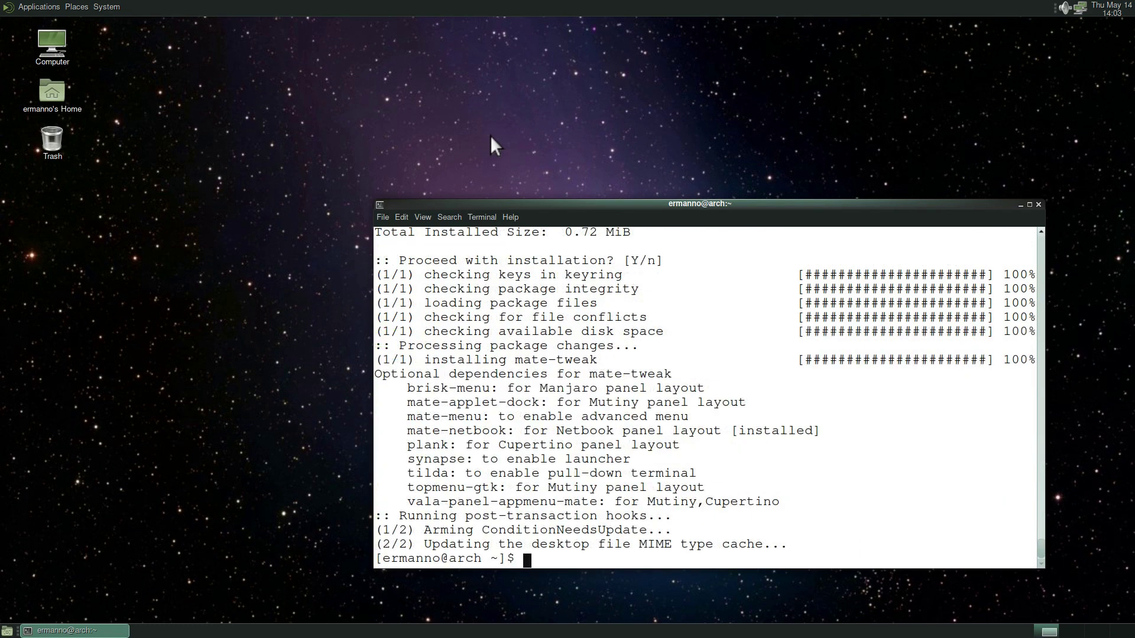
pyautogui.click(1035, 205)
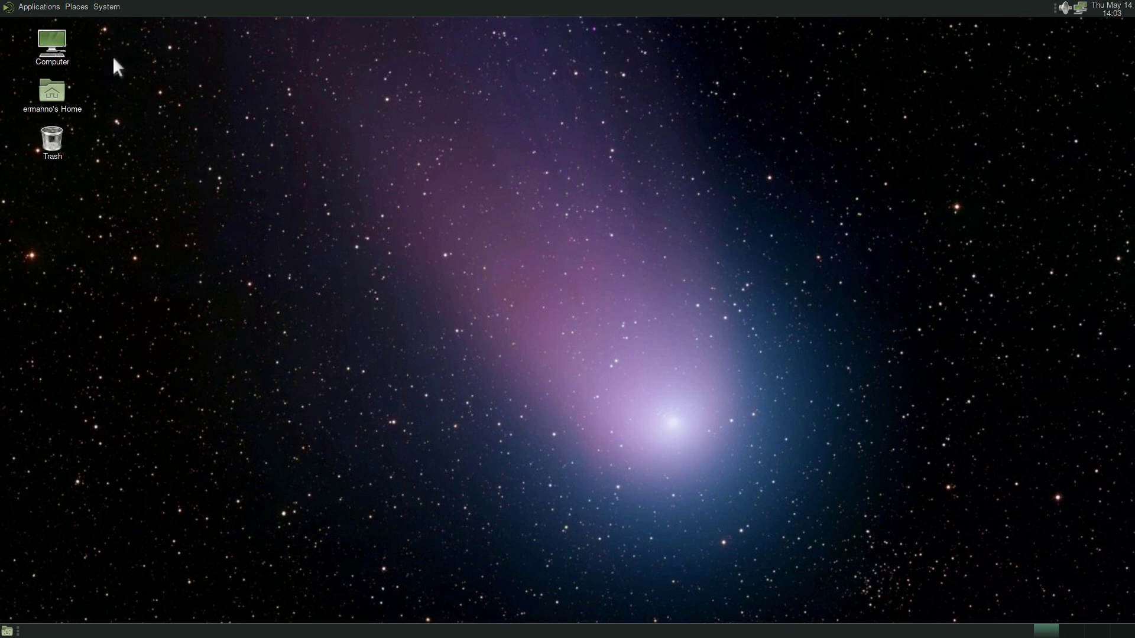
# Step: In MATE Tweak's Panel settings, switch the panel layout to Fedora
pyautogui.click(114, 7)
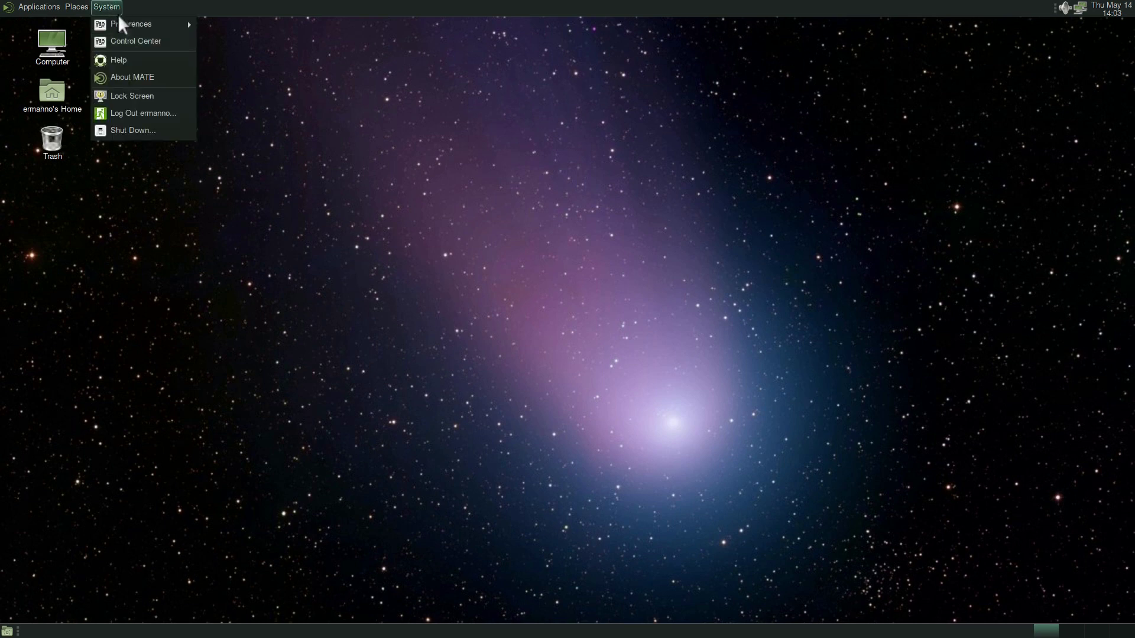
pyautogui.click(146, 38)
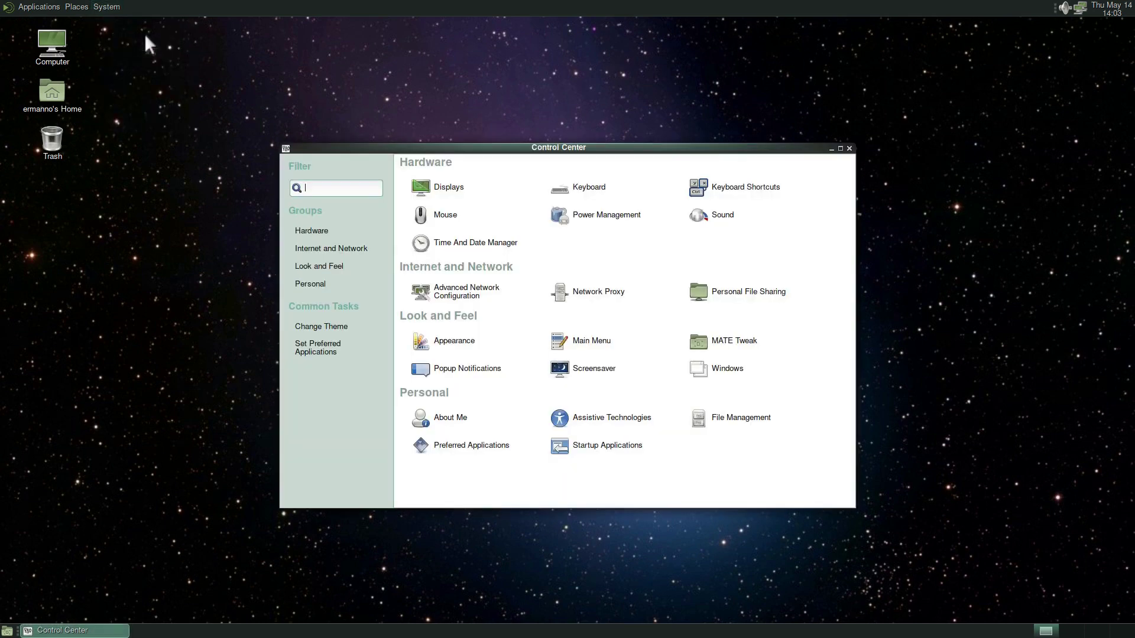
pyautogui.click(728, 339)
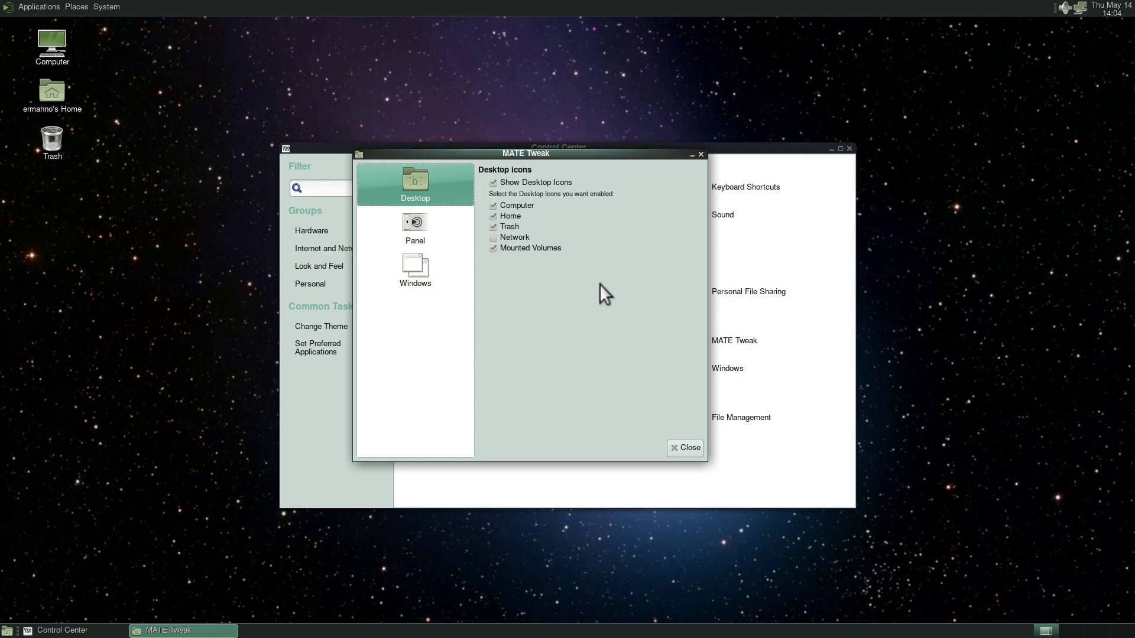
pyautogui.click(411, 226)
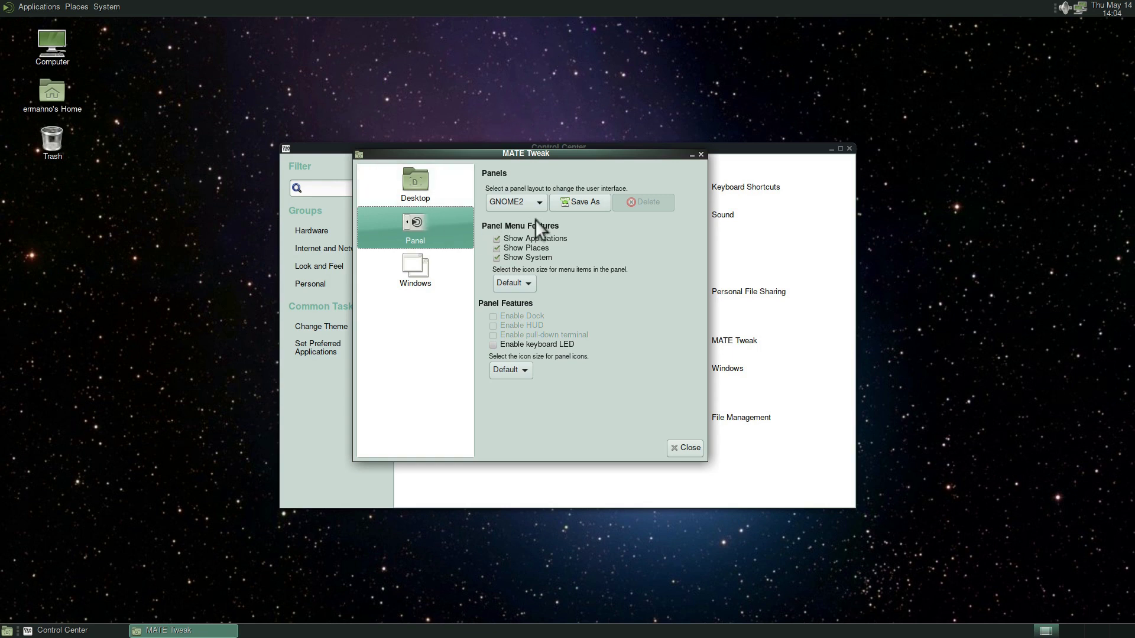
pyautogui.click(541, 200)
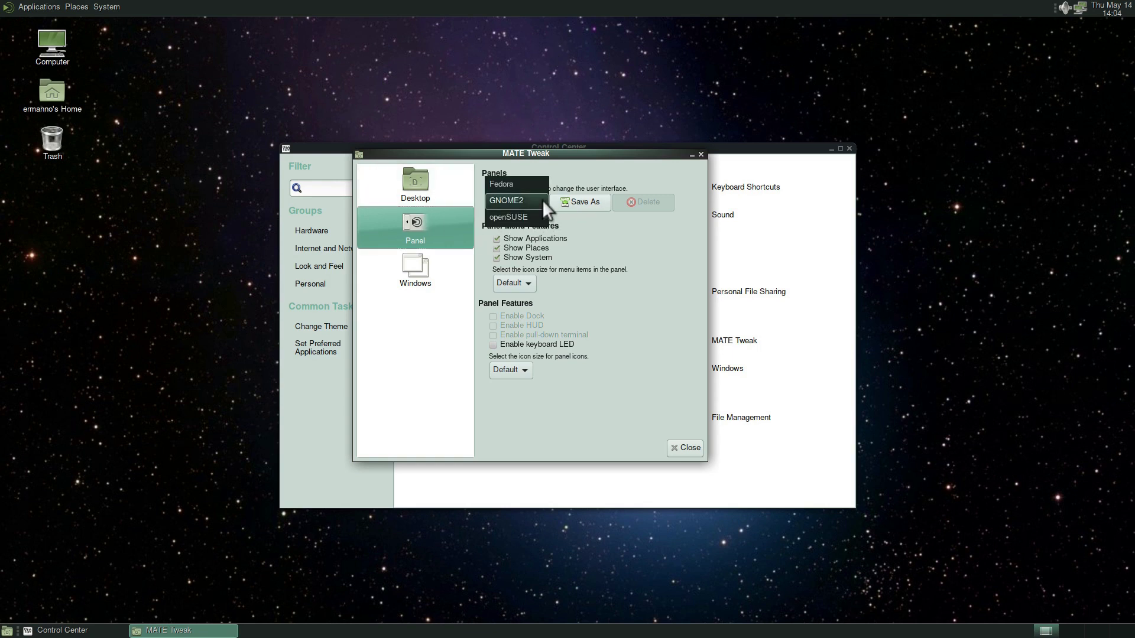
pyautogui.click(538, 184)
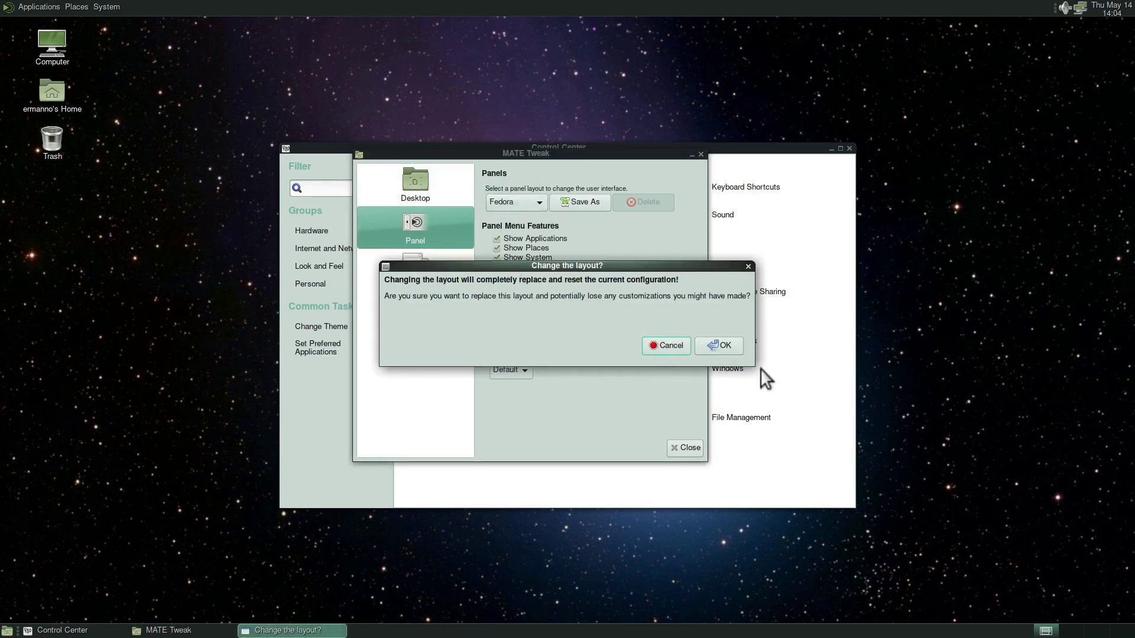
pyautogui.click(726, 349)
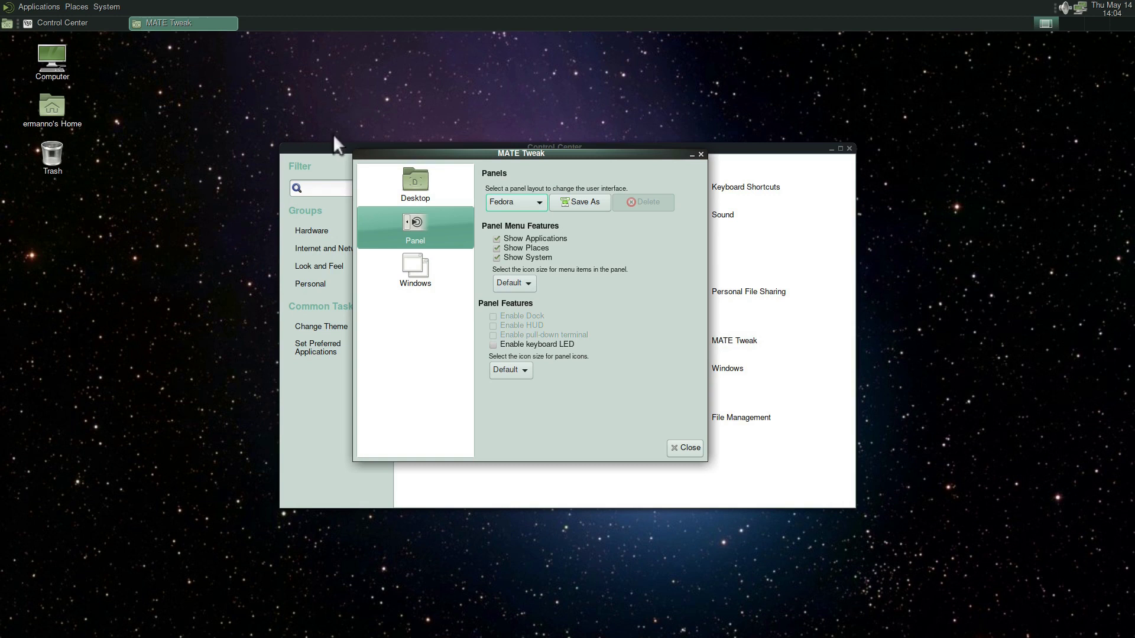
# Step: Switch the panel layout back to GNOME2
pyautogui.click(539, 200)
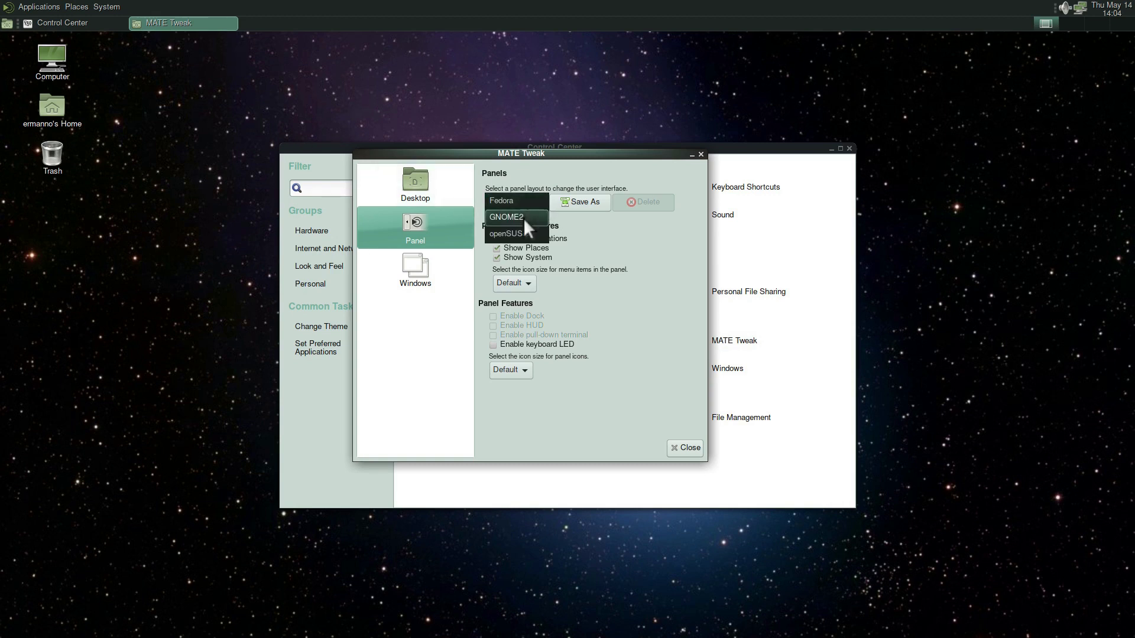
pyautogui.click(522, 218)
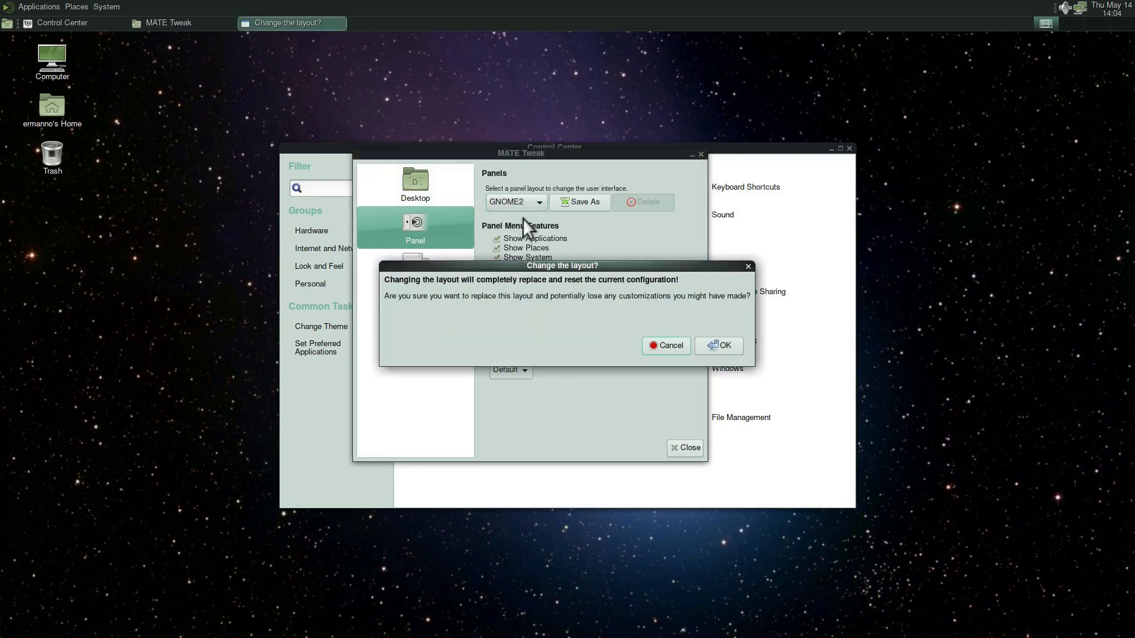
pyautogui.click(717, 349)
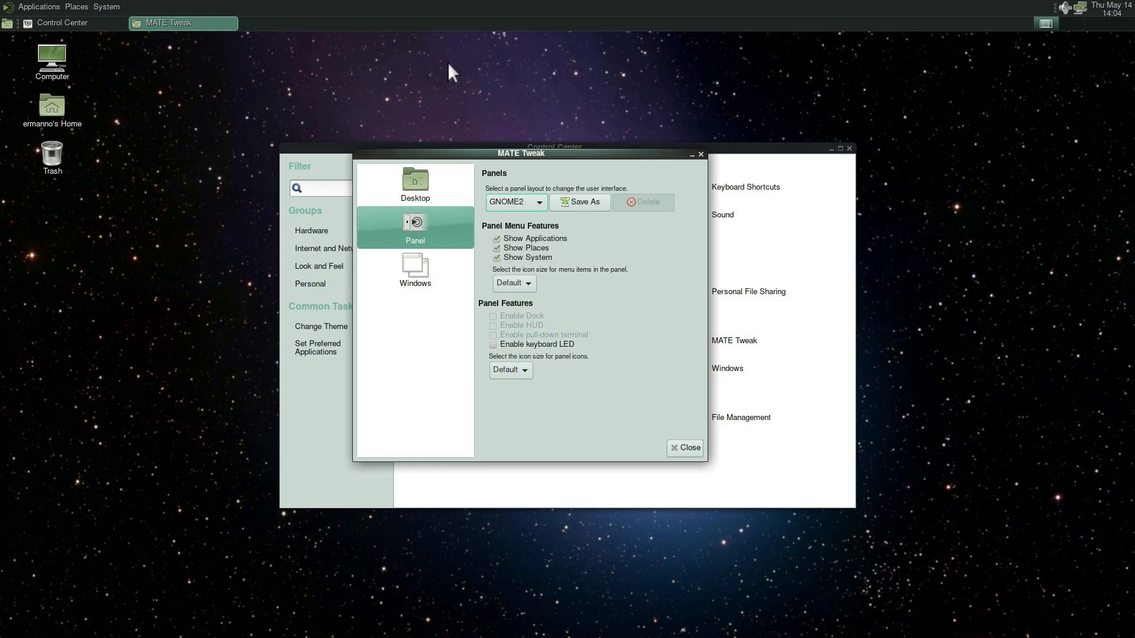
# Step: Reset the top panel to its default settings
pyautogui.rightClick(333, 6)
pyautogui.click(384, 70)
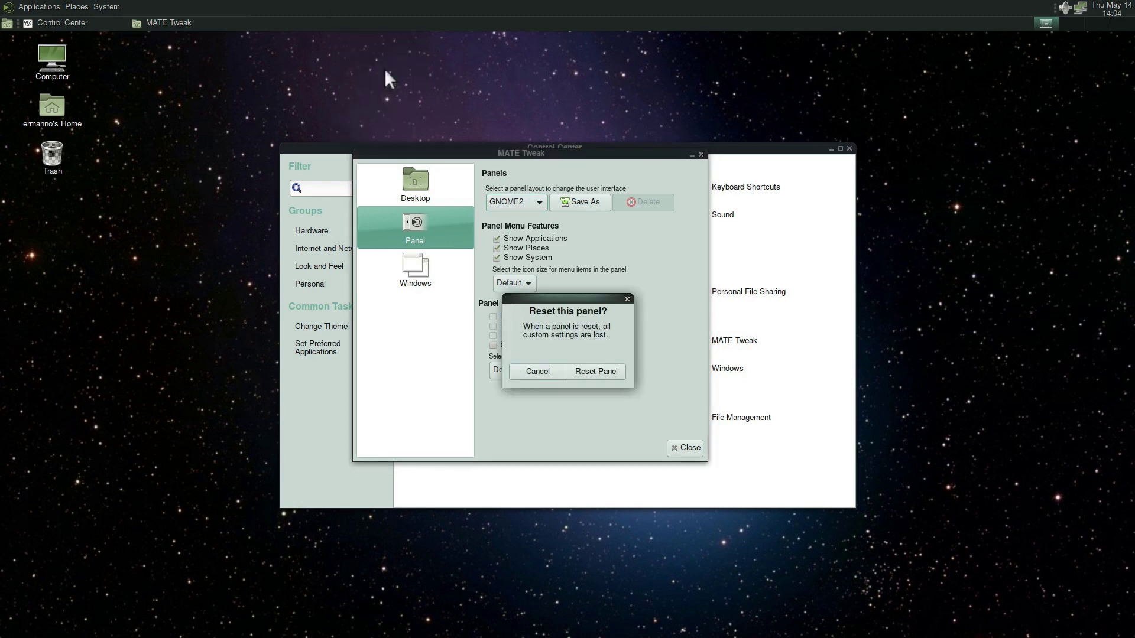
pyautogui.click(604, 373)
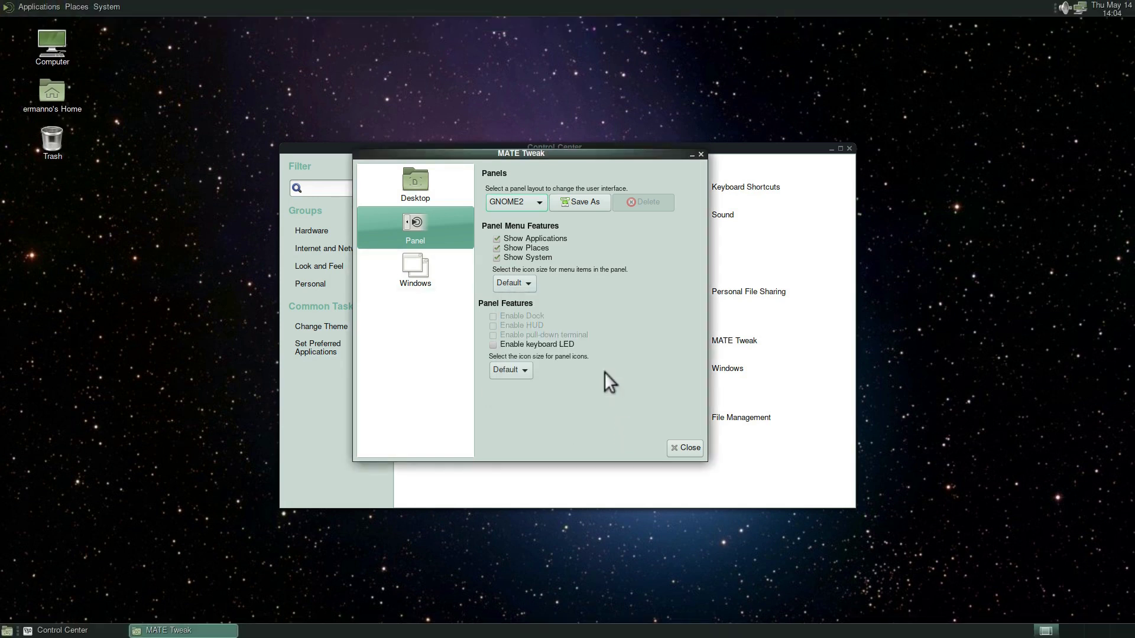
# Step: Toggle Show Applications off and on, and keep Default icon size and Auto-detect HiDPI
pyautogui.click(538, 238)
pyautogui.click(530, 238)
pyautogui.click(522, 288)
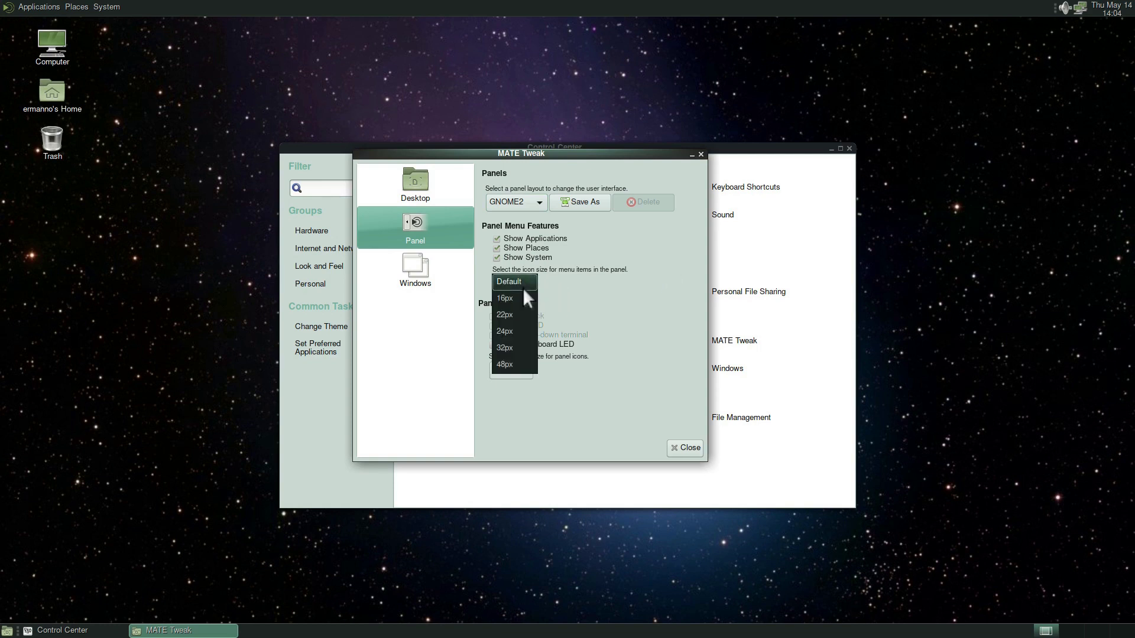
pyautogui.click(645, 272)
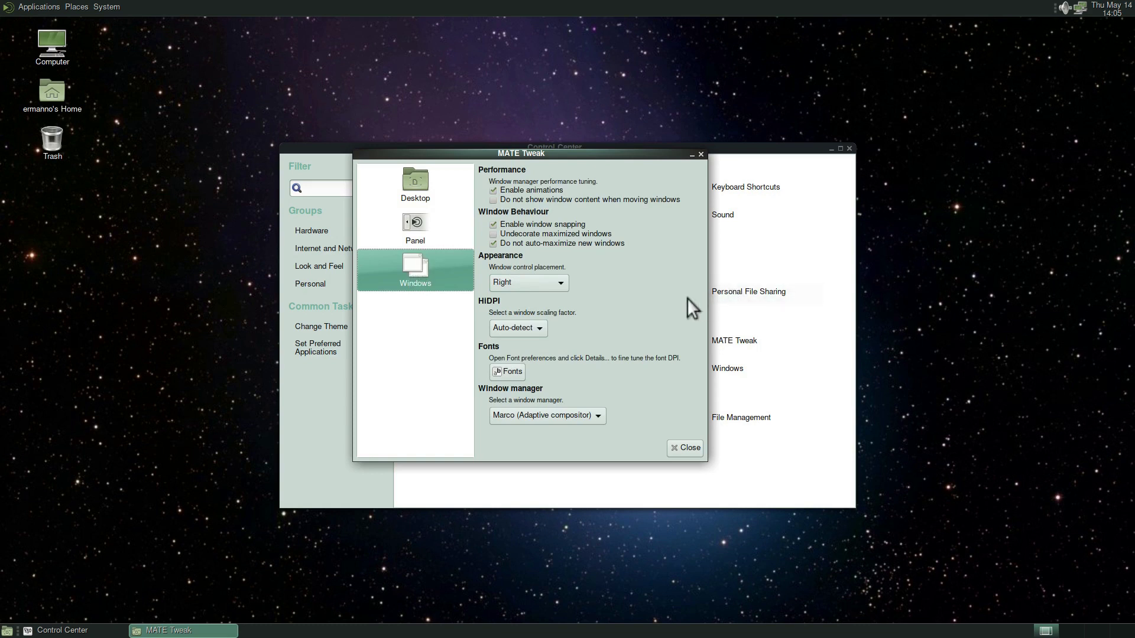
pyautogui.click(537, 329)
pyautogui.click(689, 356)
pyautogui.click(689, 448)
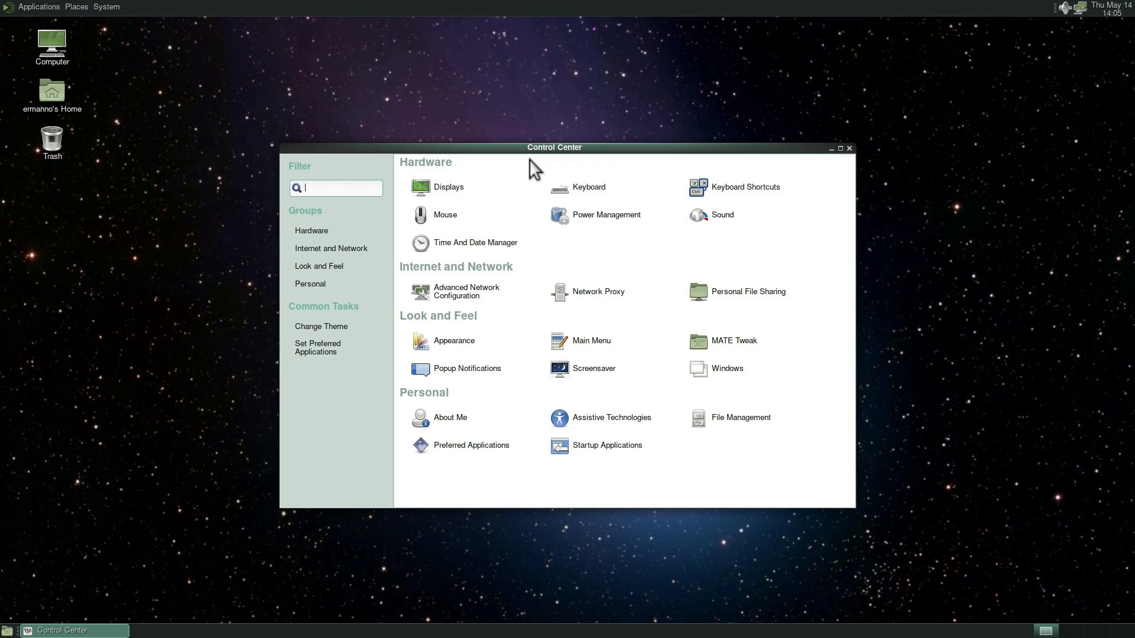
# Step: Close Control Center, then launch Chromium from Applications > Internet and maximise it
pyautogui.click(849, 148)
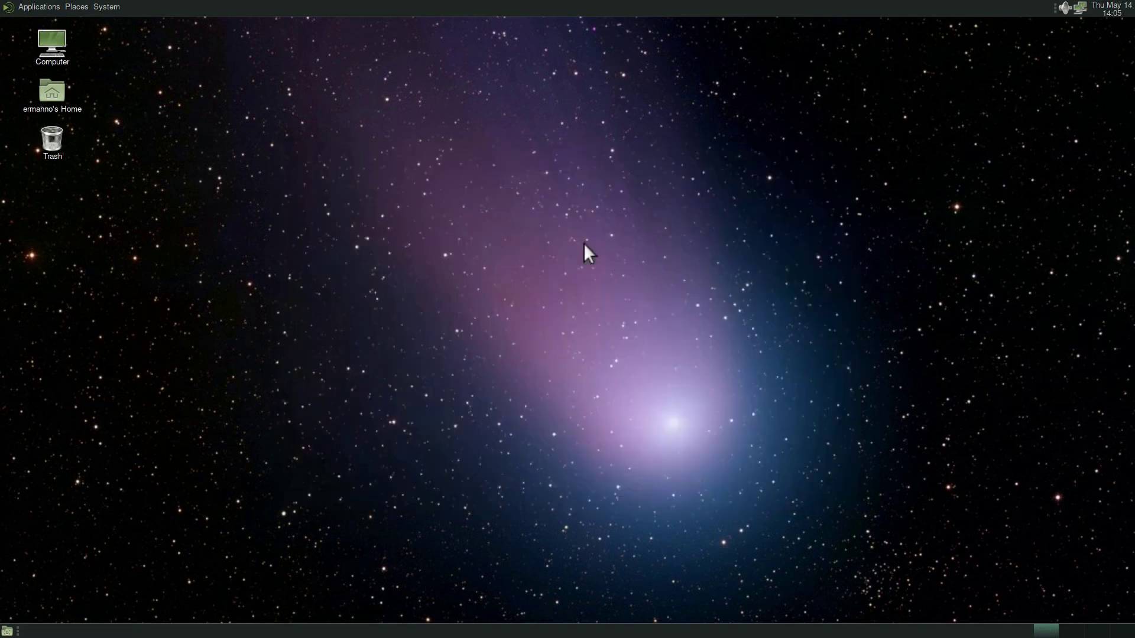
pyautogui.click(25, 5)
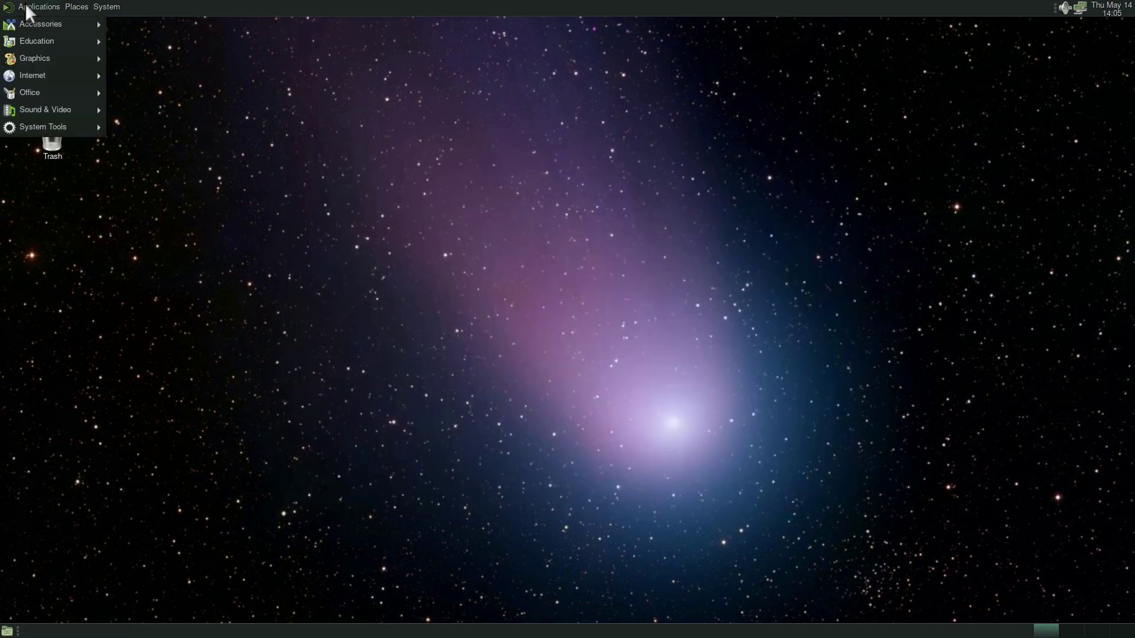
pyautogui.moveTo(47, 75)
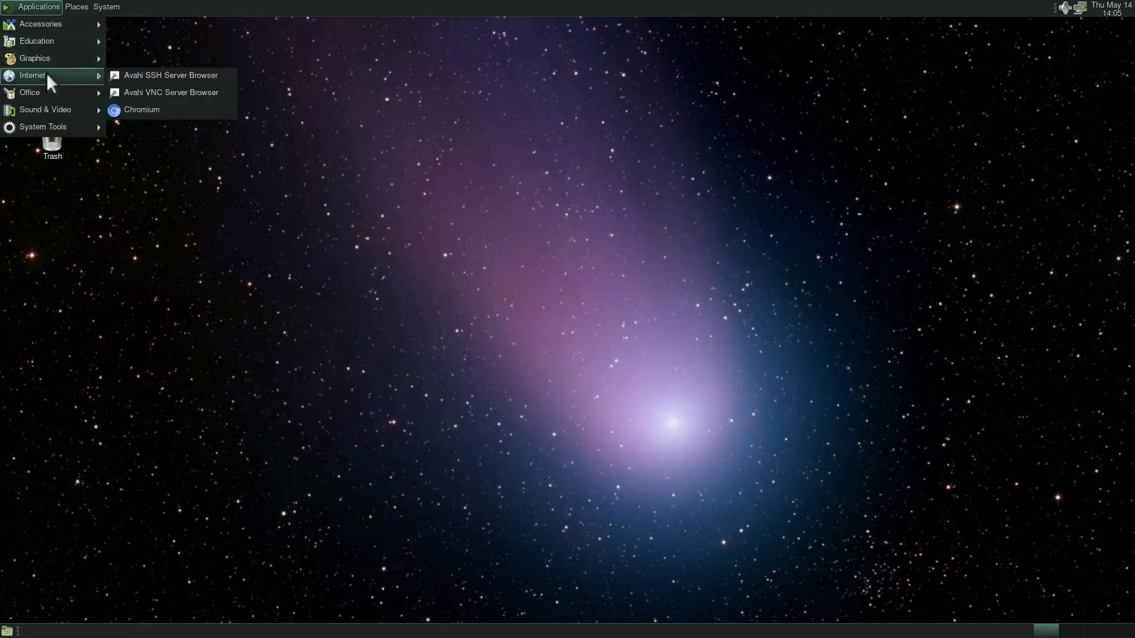
pyautogui.click(126, 109)
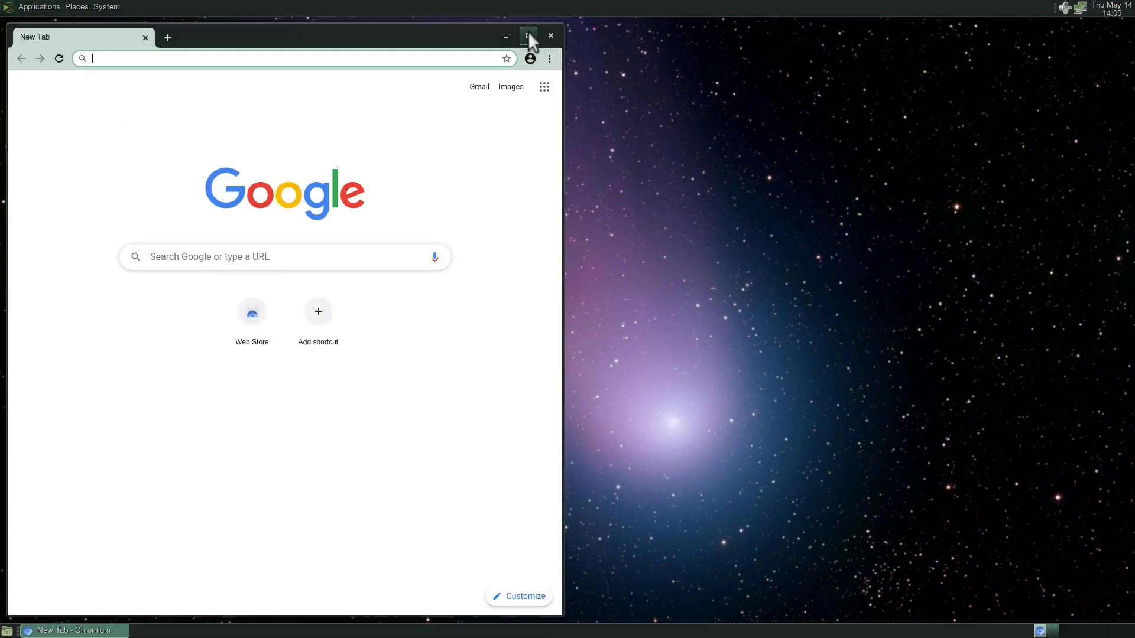
pyautogui.click(528, 34)
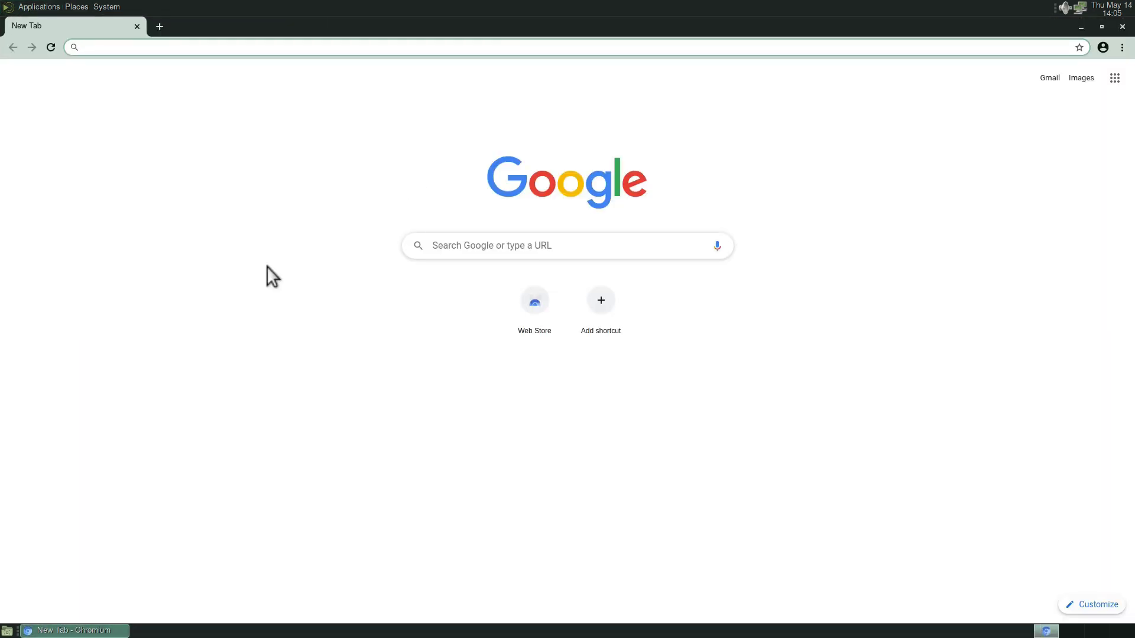
# Step: Go to archlinux.org and search the packages for 'theme'
pyautogui.write('archli')
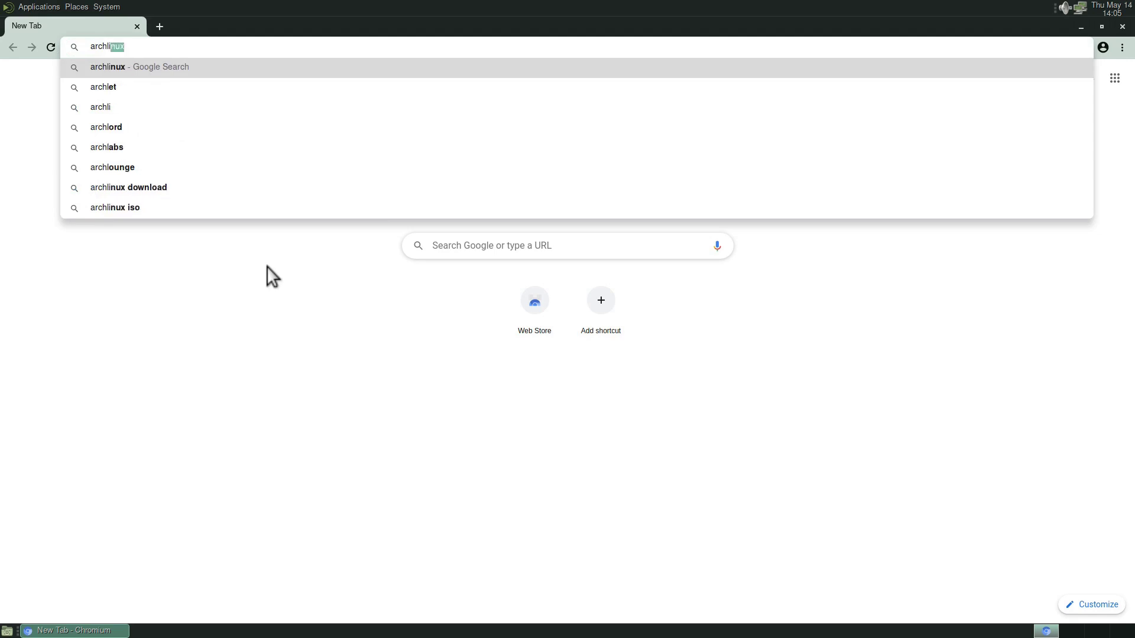
pyautogui.write('nux.org')
pyautogui.press('Return')
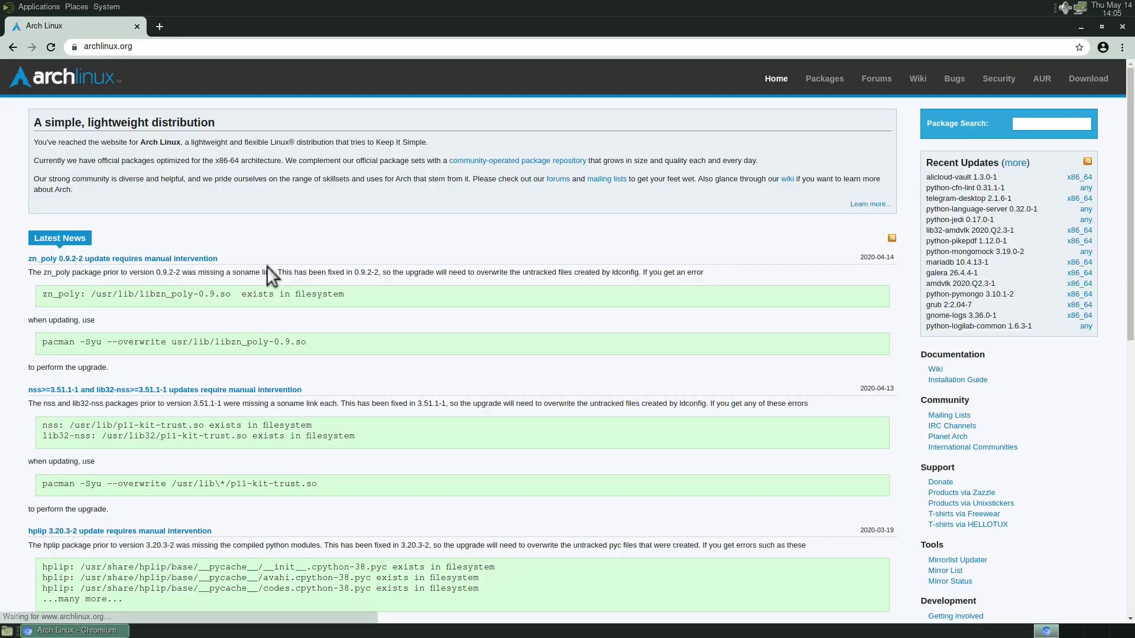
pyautogui.click(1060, 123)
pyautogui.write('theme')
pyautogui.press('Return')
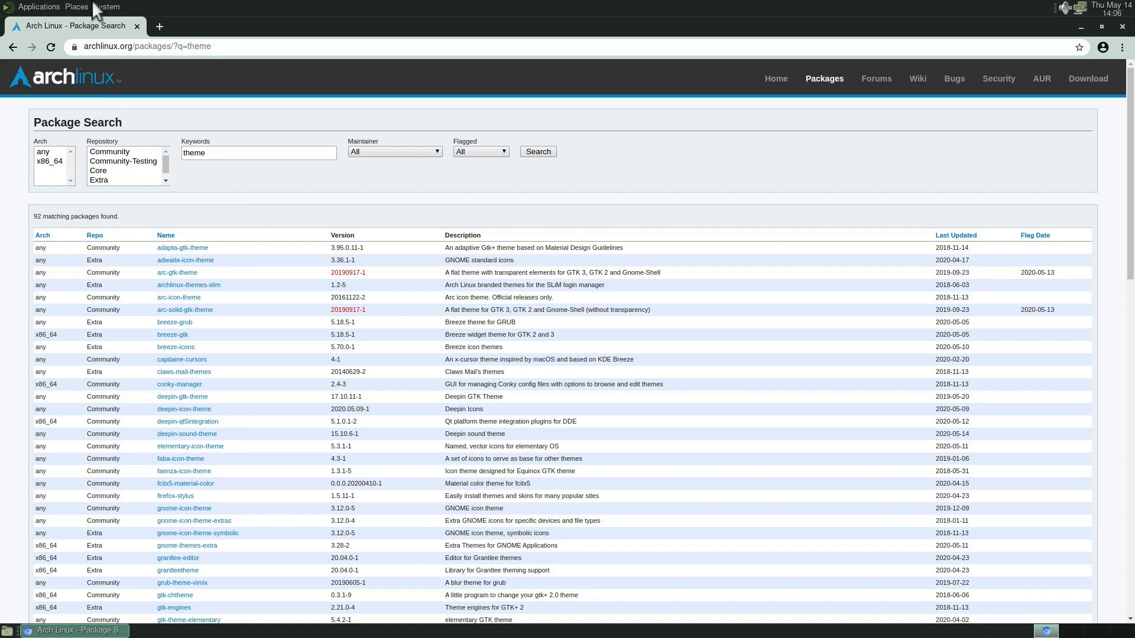
pyautogui.click(42, 8)
# Step: In a new MATE Terminal with enlarged text, install adapta-gtk-theme via sudo pacman -S
pyautogui.moveTo(36, 129)
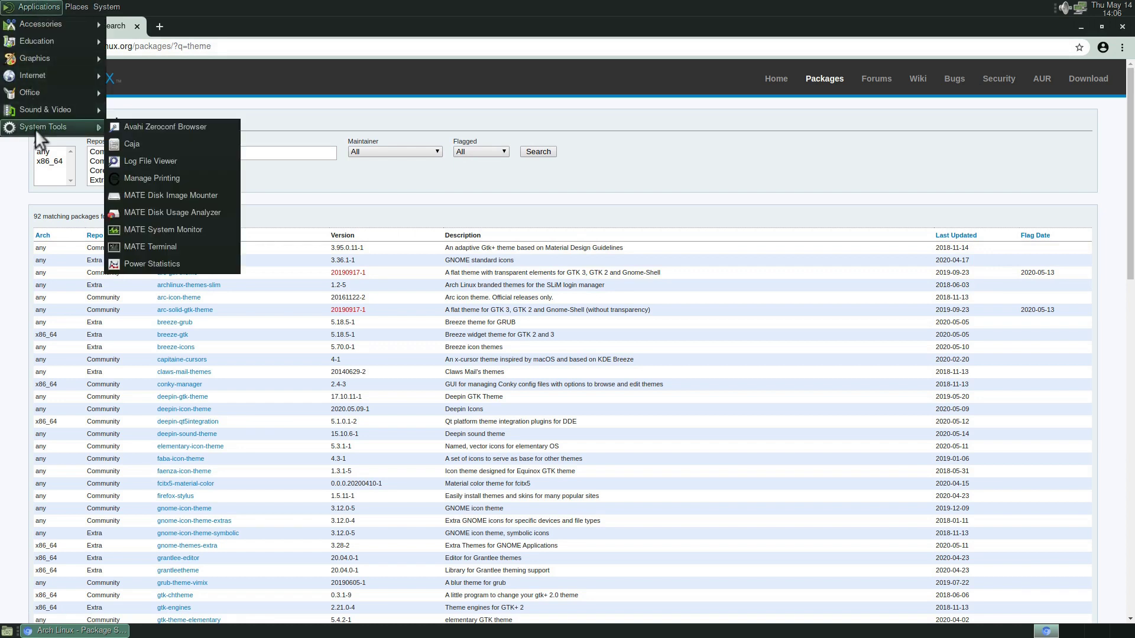
pyautogui.click(156, 247)
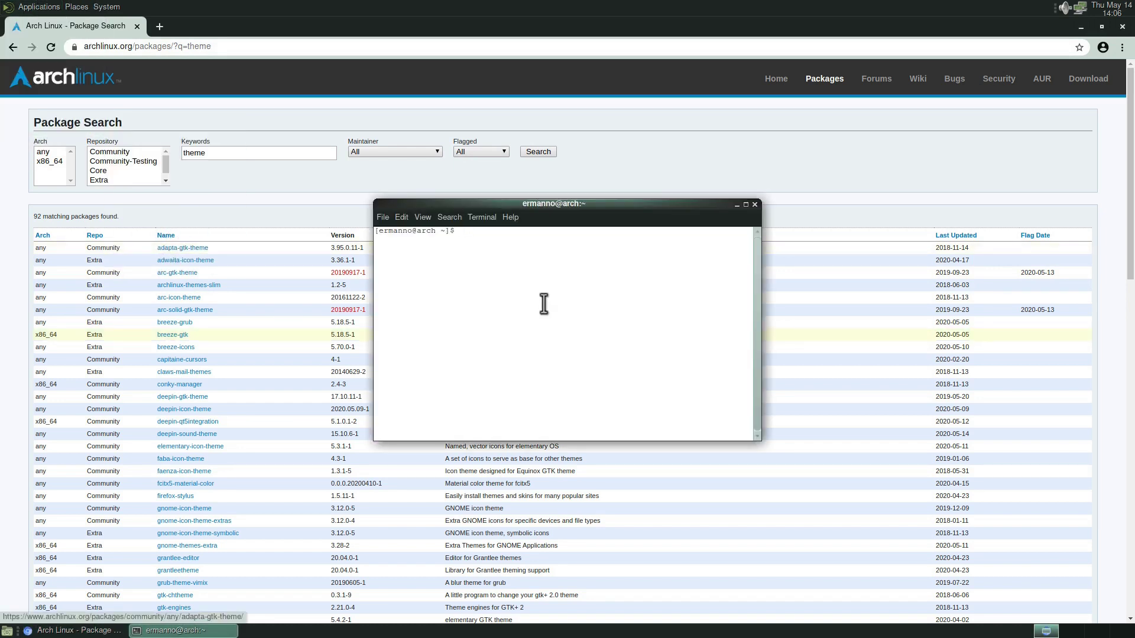
pyautogui.hotkey('ctrl', '+')
pyautogui.hotkey('ctrl', '+')
pyautogui.hotkey('ctrl', '+')
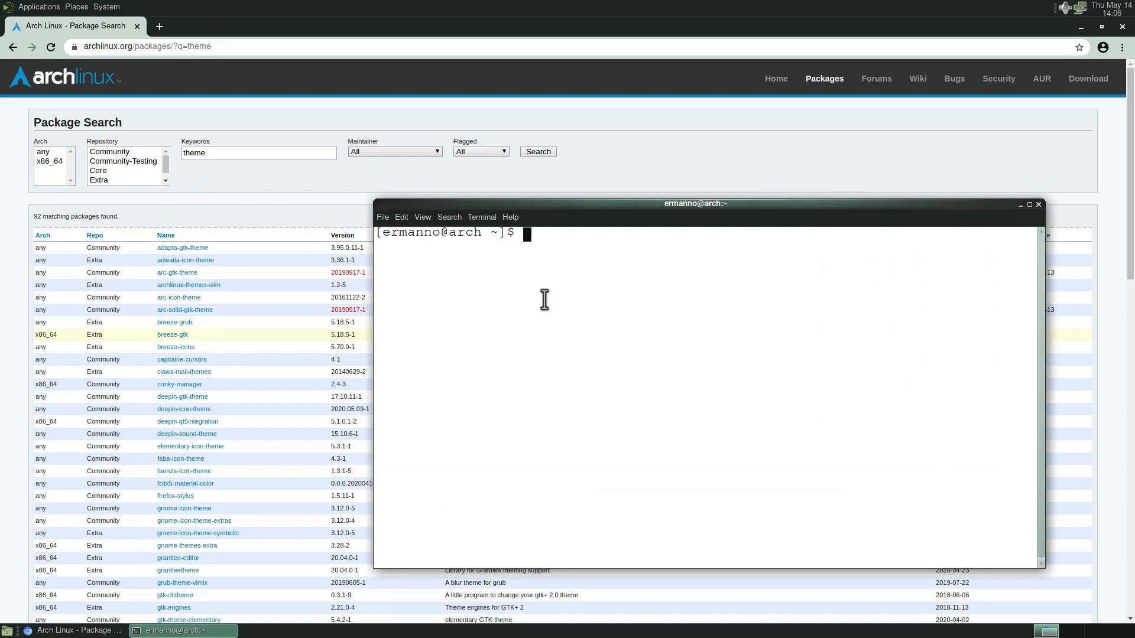
pyautogui.write('sudo pacman -S adapta-')
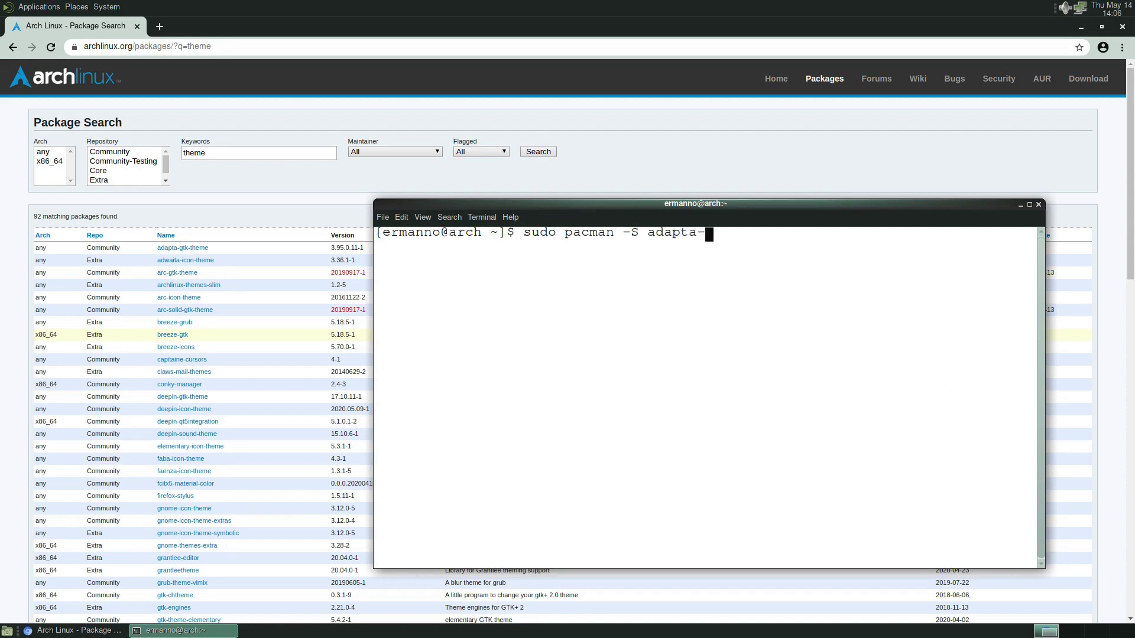
pyautogui.write('gtk-theme')
pyautogui.press('Return')
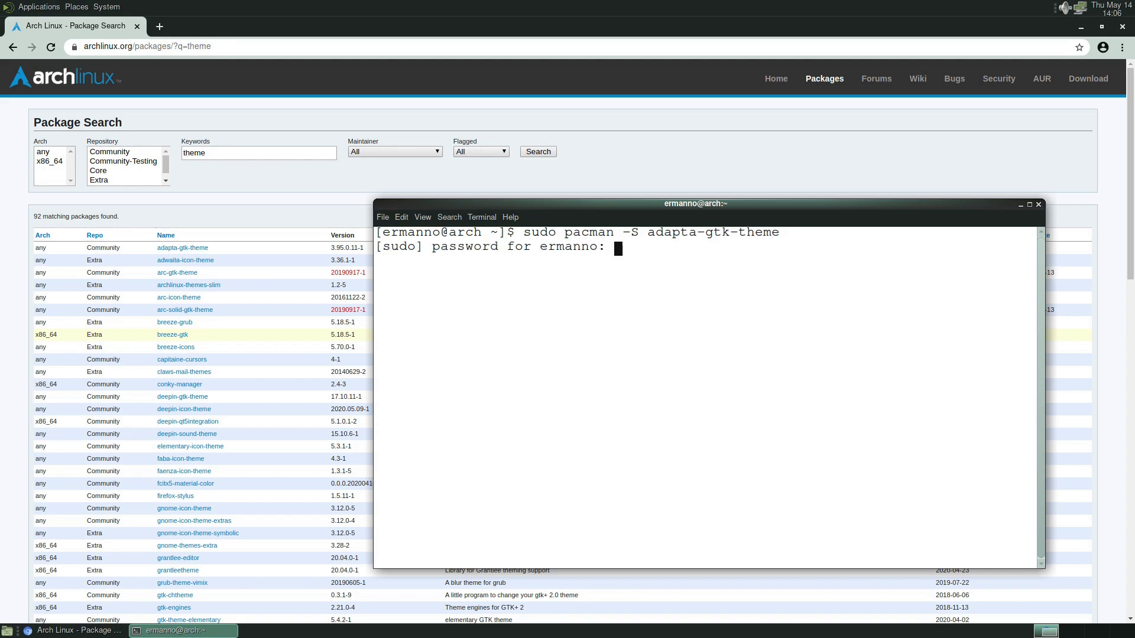
pyautogui.press('Return')
pyautogui.press('Return')
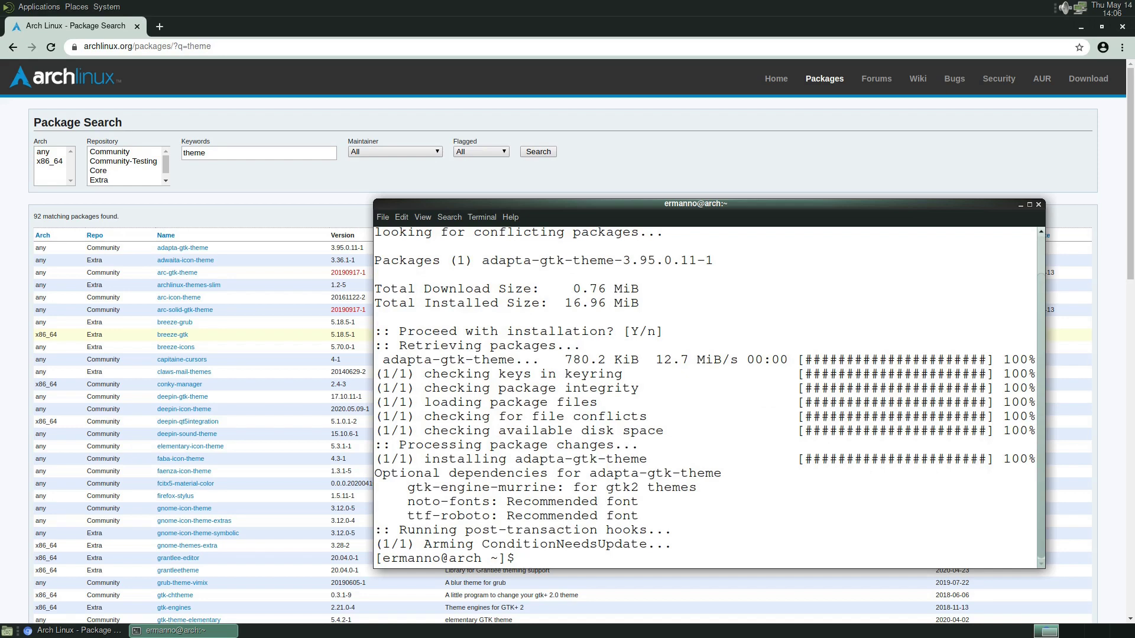
pyautogui.click(108, 6)
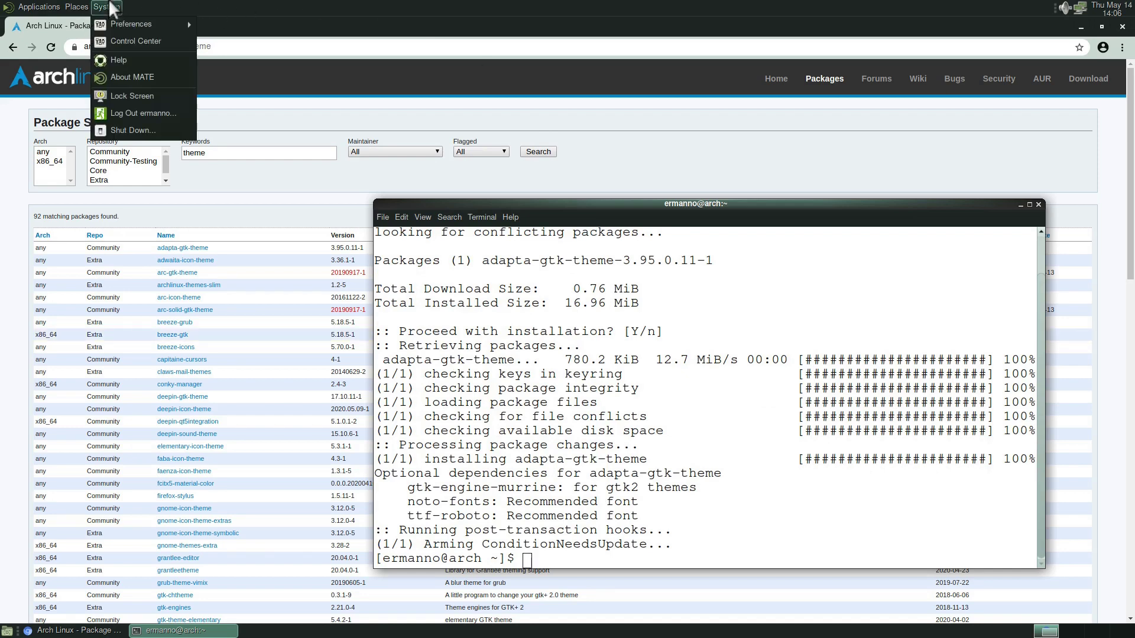
# Step: Apply the Adapta-Nokto theme in Control Center's Appearance Preferences
pyautogui.click(121, 40)
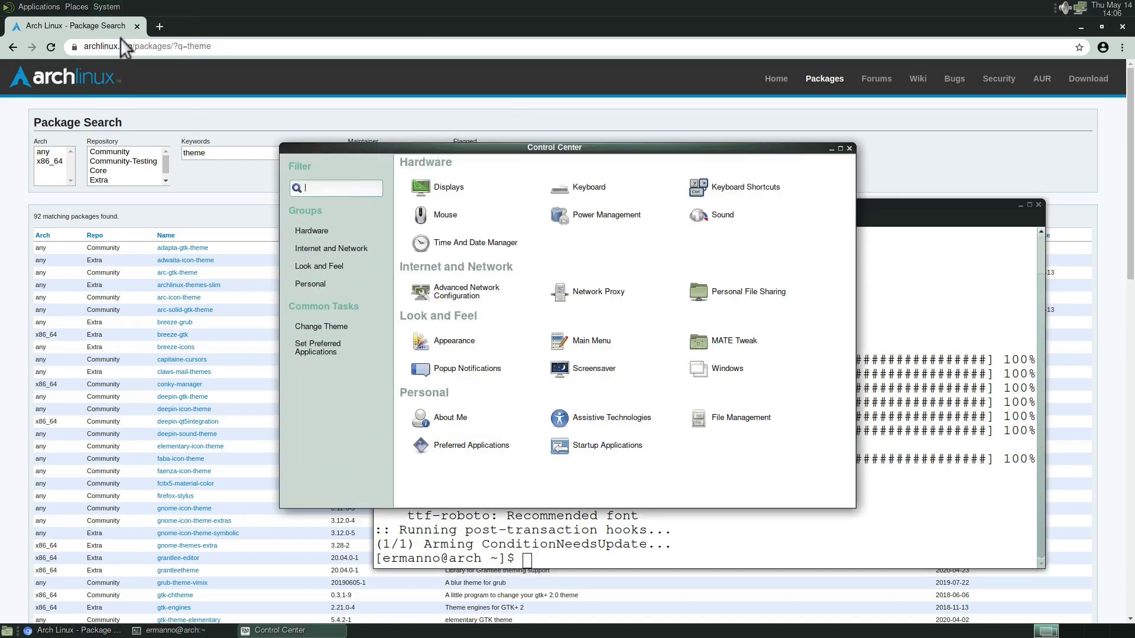
pyautogui.click(435, 345)
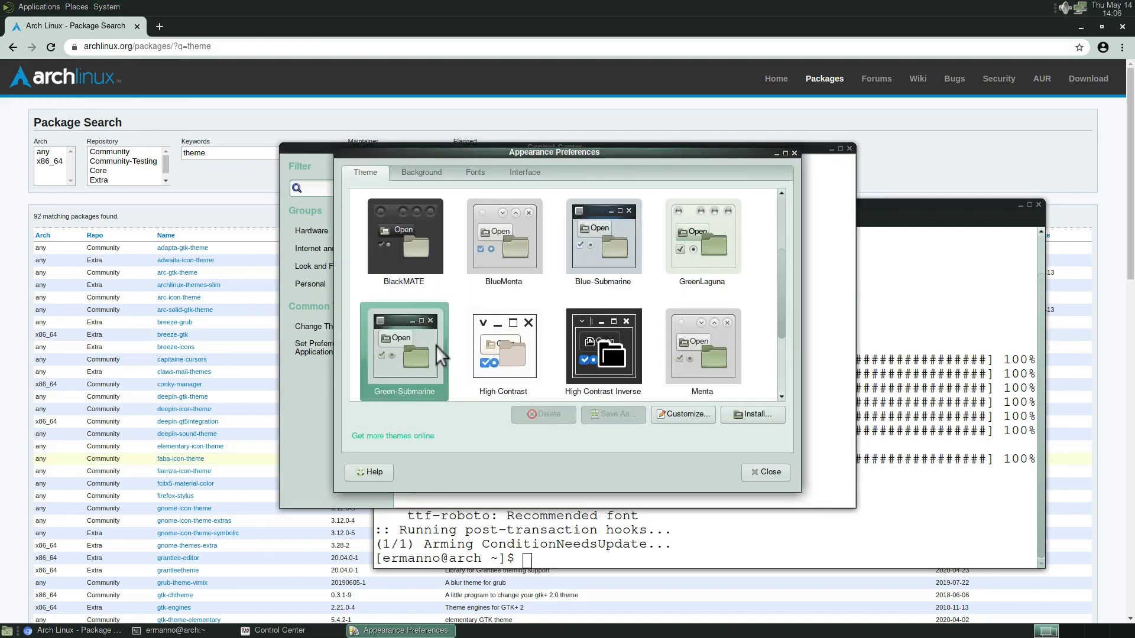
pyautogui.moveTo(783, 281); pyautogui.dragTo(795, 224)
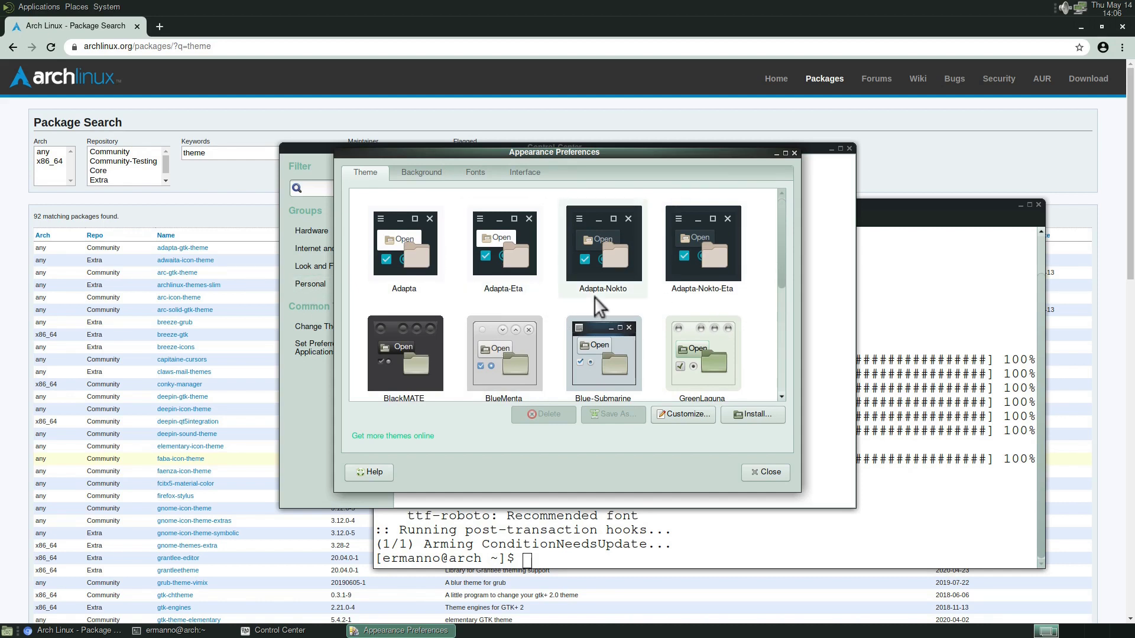
pyautogui.click(600, 242)
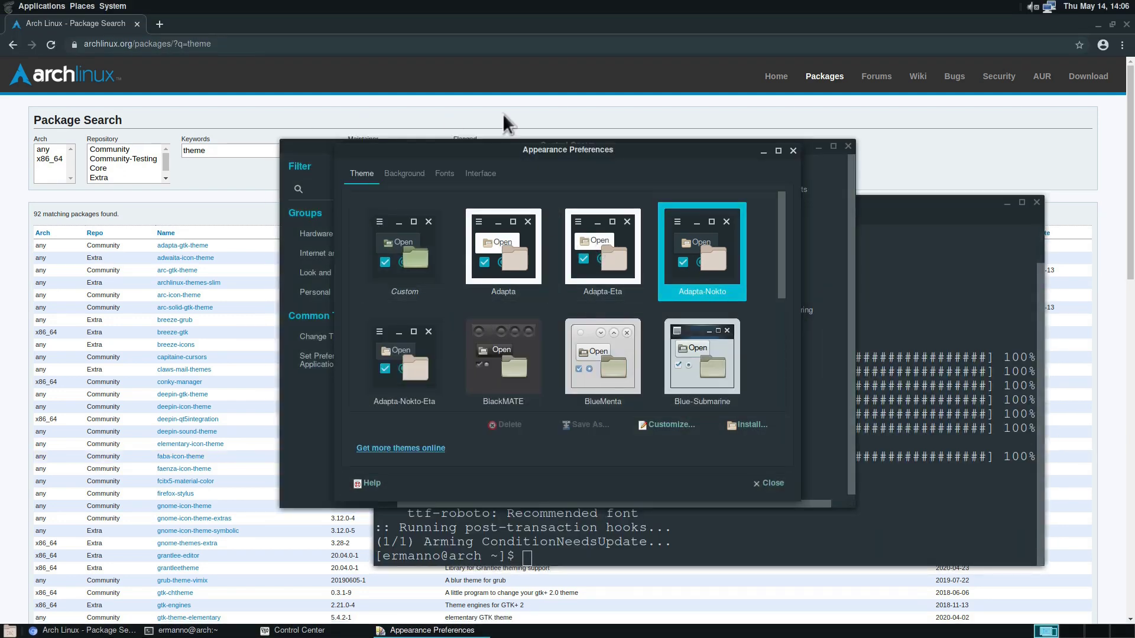
# Step: Close Appearance Preferences, Control Center and the terminal, and minimise Chromium
pyautogui.click(793, 151)
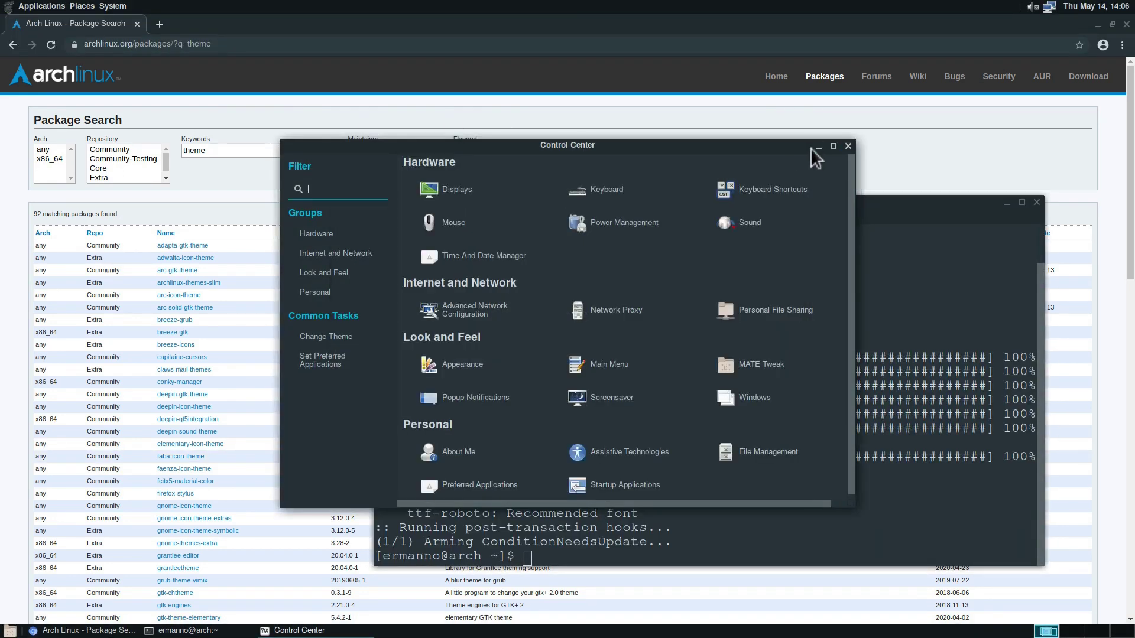
pyautogui.click(848, 146)
pyautogui.click(1036, 203)
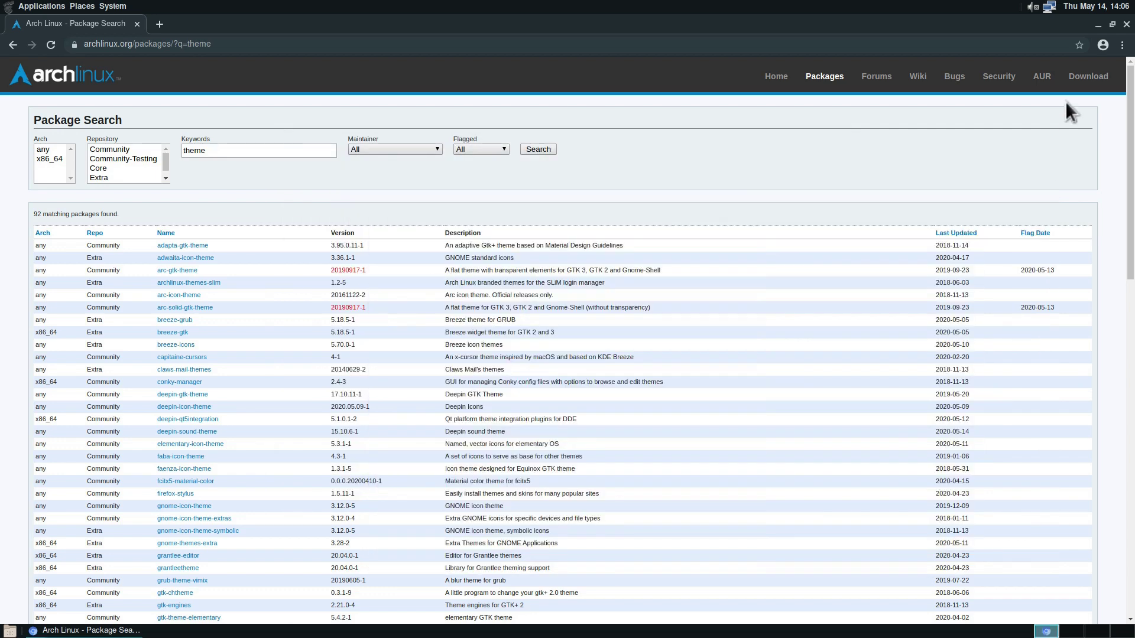
pyautogui.click(1097, 24)
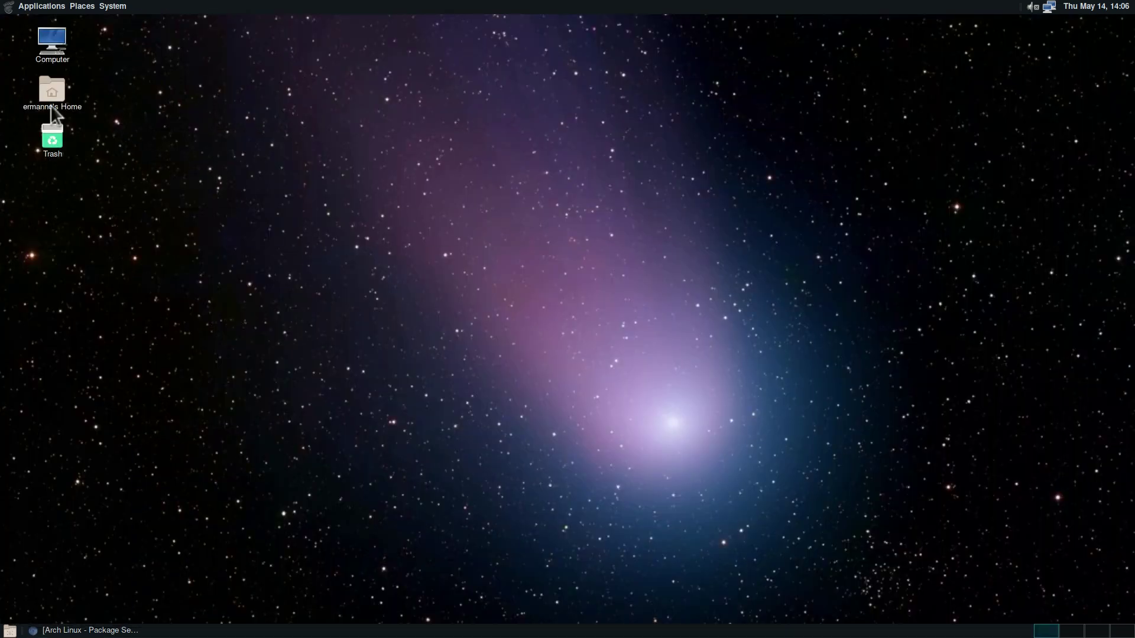
# Step: Dismiss the panel menus and restore the Chromium package search window
pyautogui.click(2, 3)
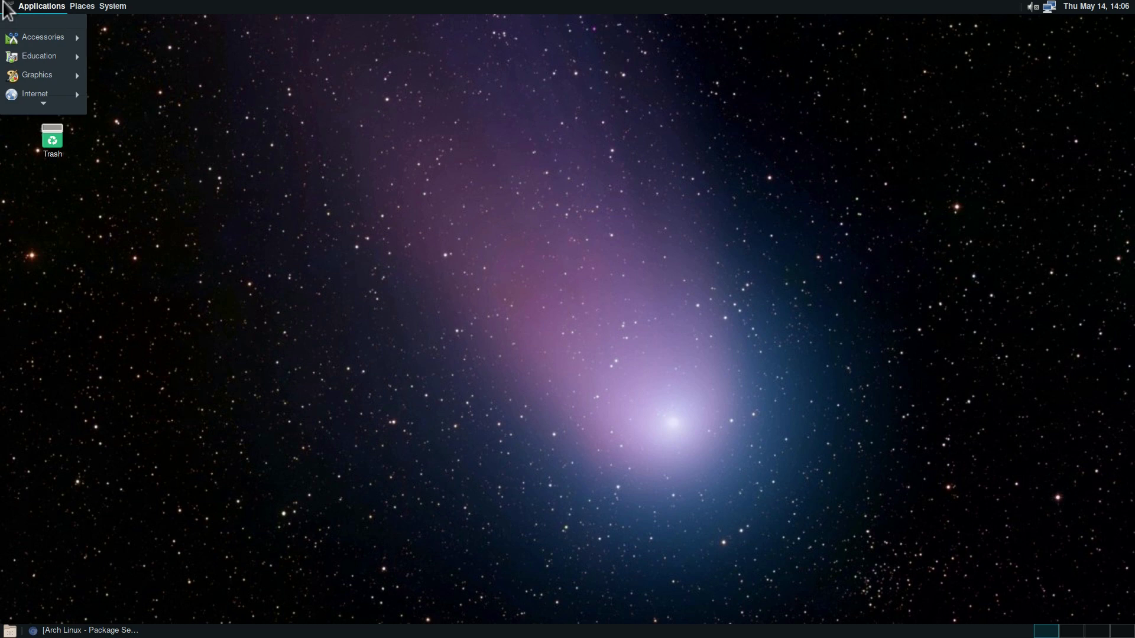
pyautogui.moveTo(94, 6)
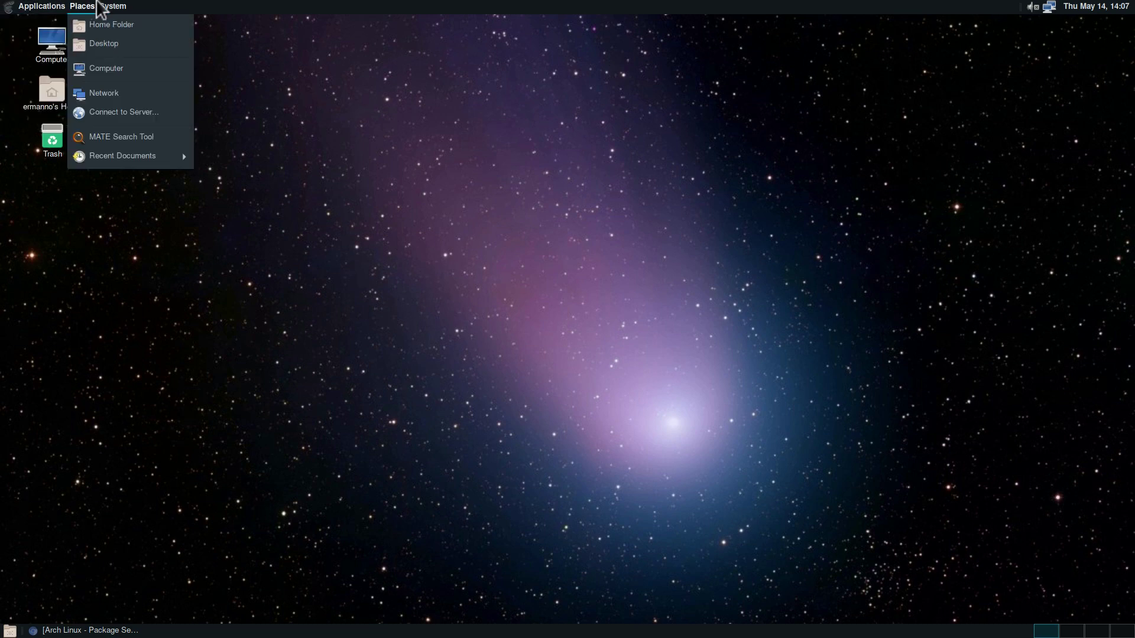
pyautogui.click(75, 630)
pyautogui.click(77, 631)
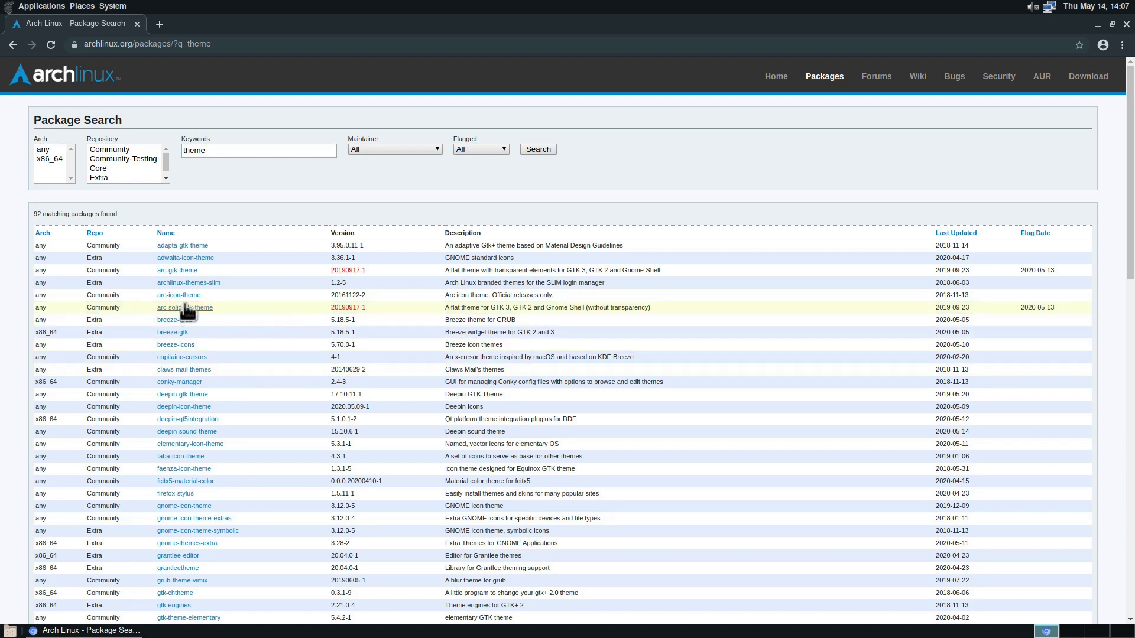
# Step: Install arc-gtk-theme and arc-icon-theme with sudo pacman -S in MATE Terminal, then close it
pyautogui.click(118, 5)
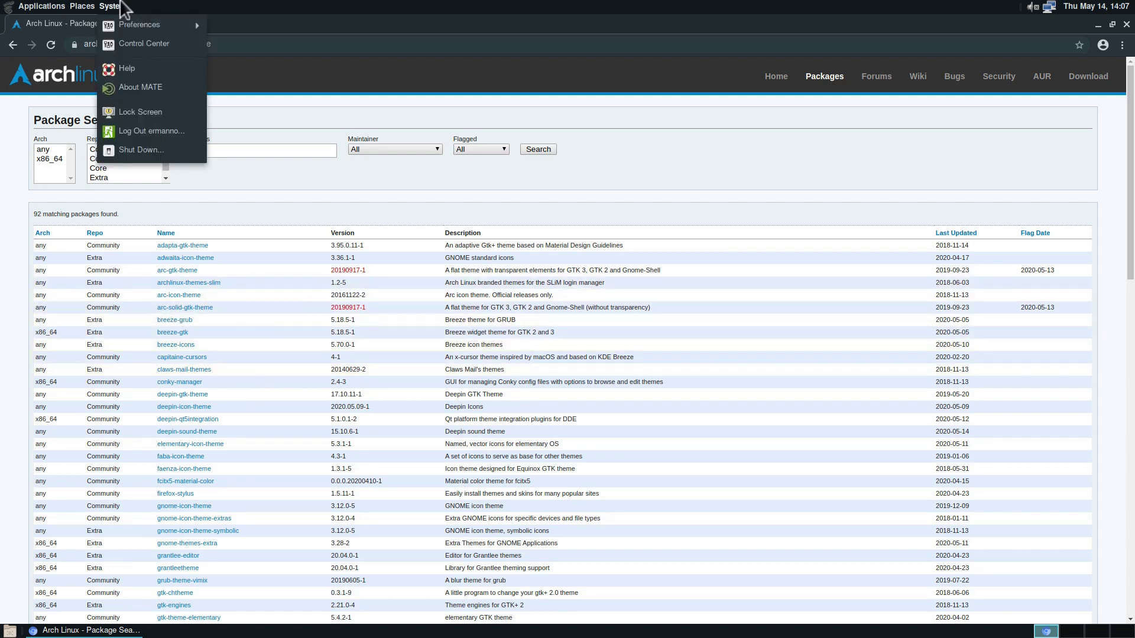
pyautogui.moveTo(41, 6)
pyautogui.moveTo(37, 140)
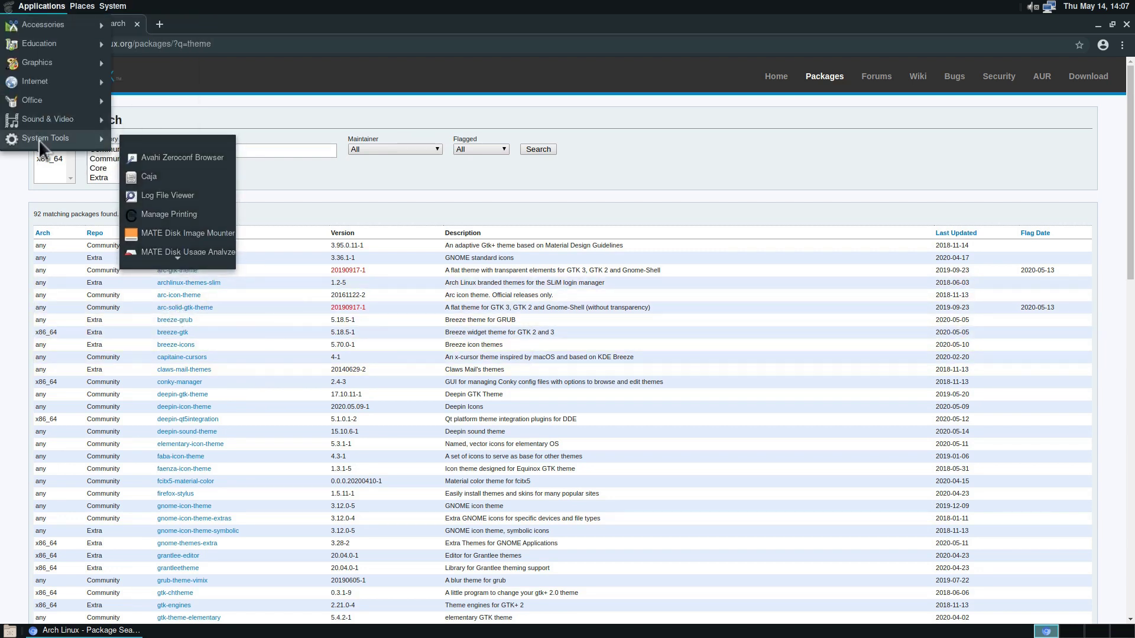
pyautogui.click(162, 226)
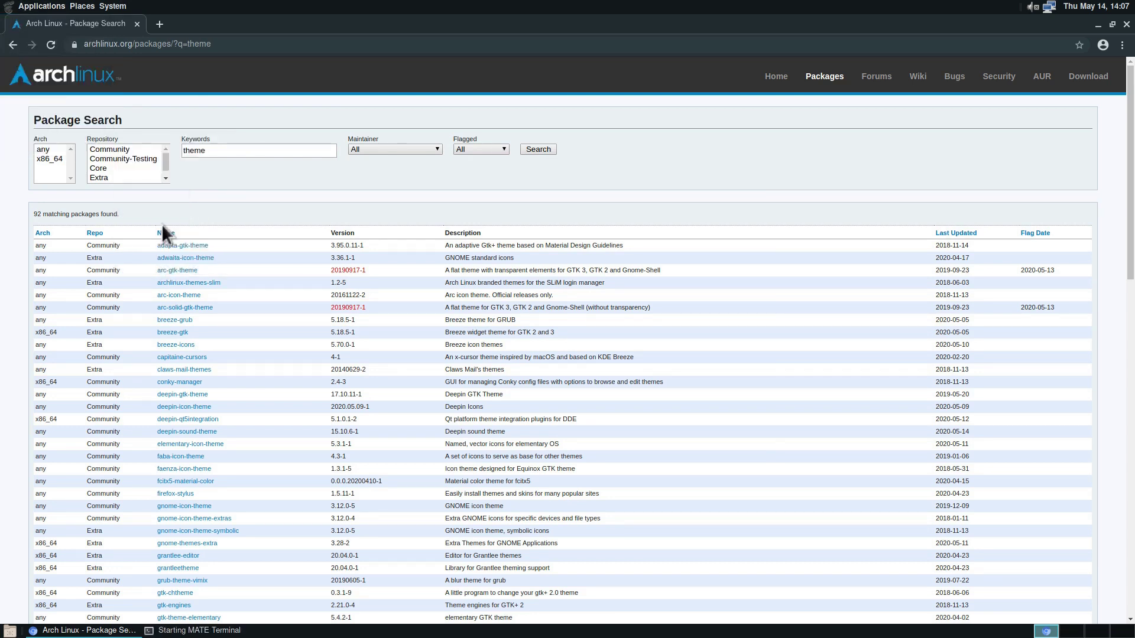
pyautogui.hotkey('ctrl', '+')
pyautogui.hotkey('ctrl', '+')
pyautogui.hotkey('ctrl', '+')
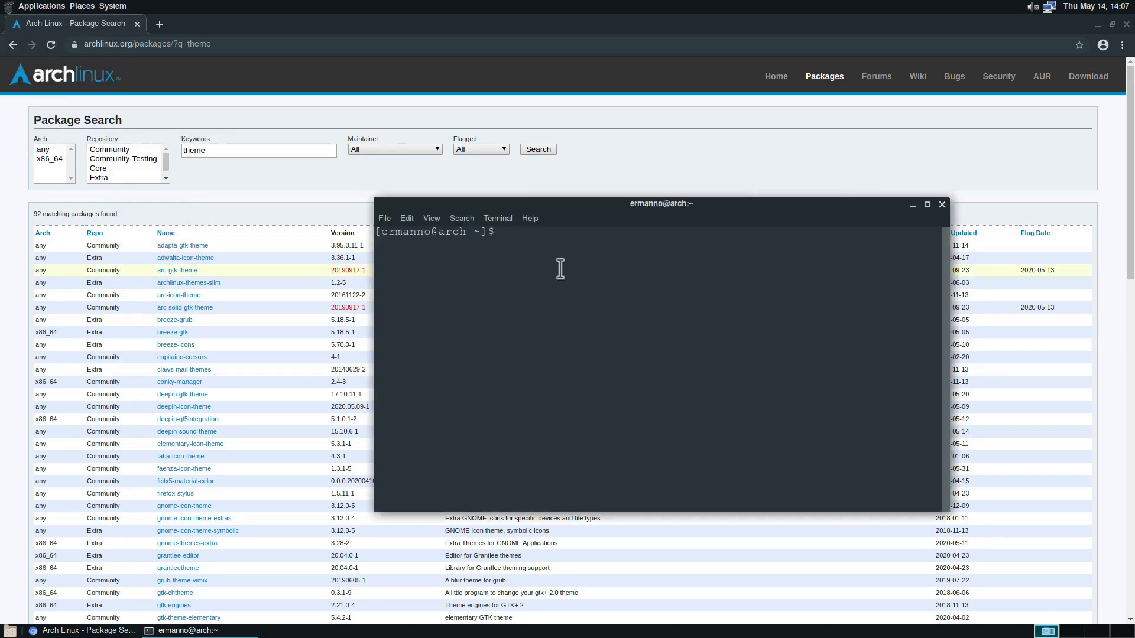
pyautogui.write('sudo pacman -S ar')
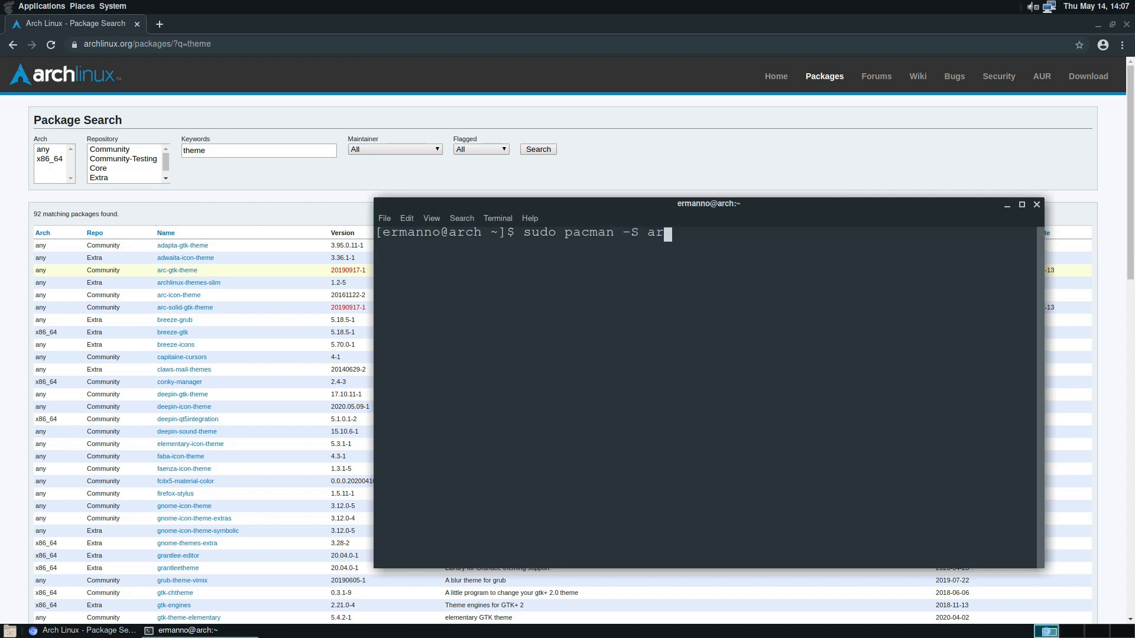
pyautogui.write('c-gtk-theme arc')
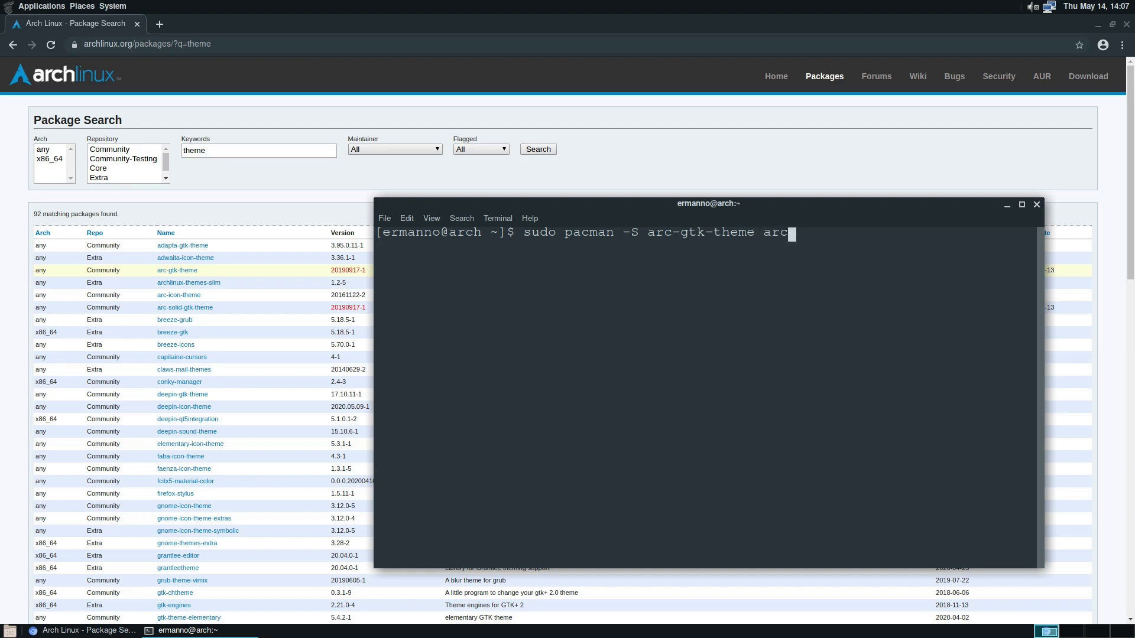
pyautogui.write('-icon-theme')
pyautogui.press('Return')
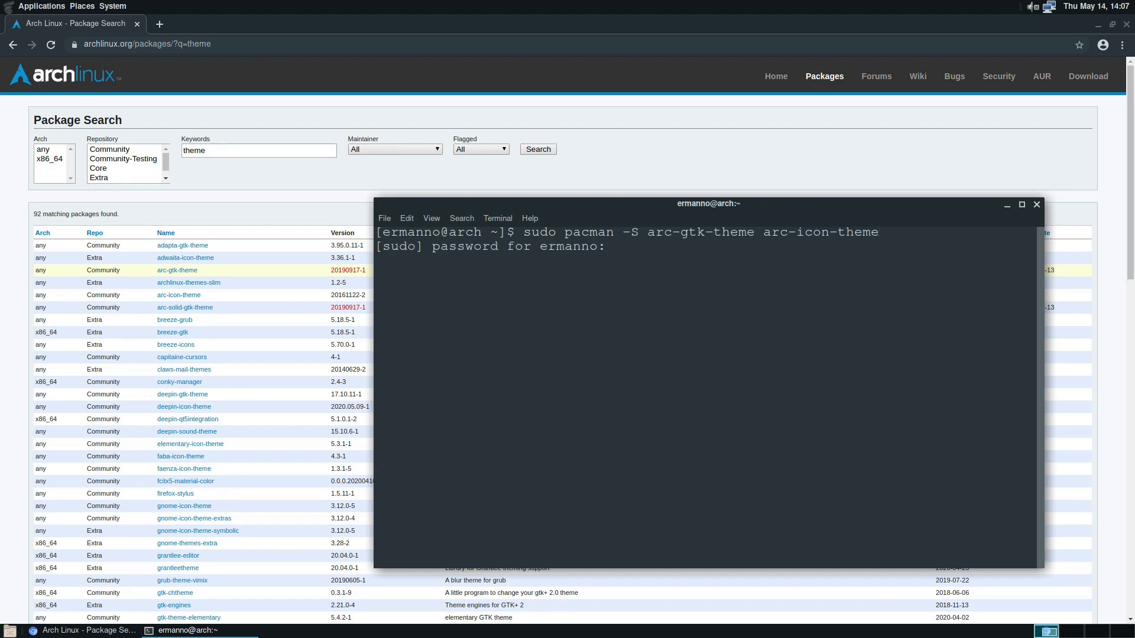
pyautogui.press('Return')
pyautogui.press('Return')
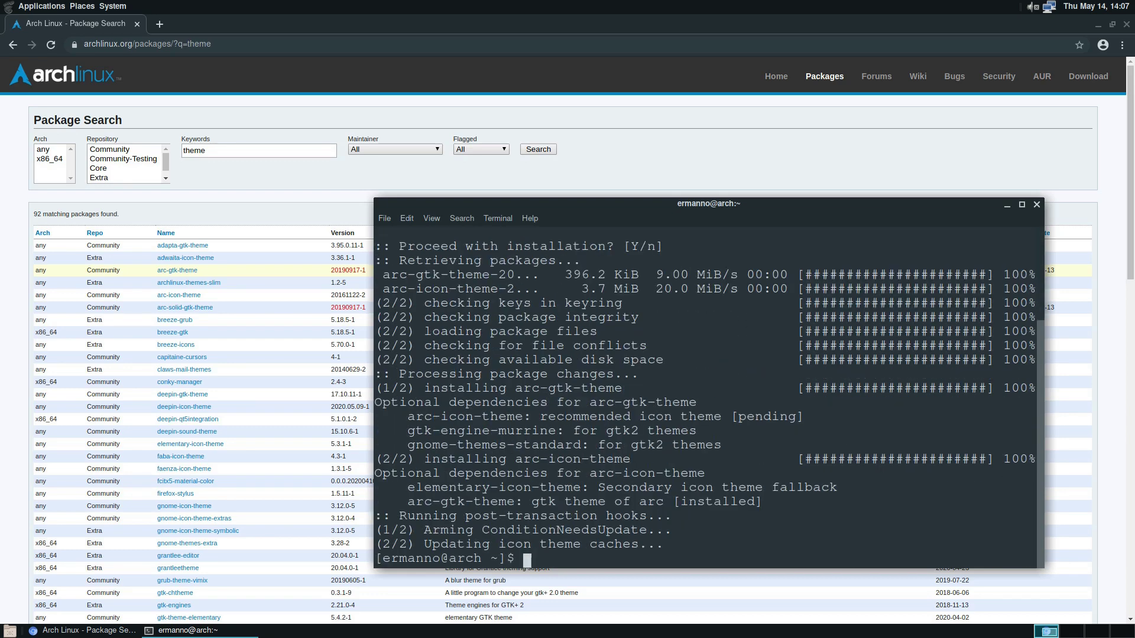
pyautogui.click(1037, 204)
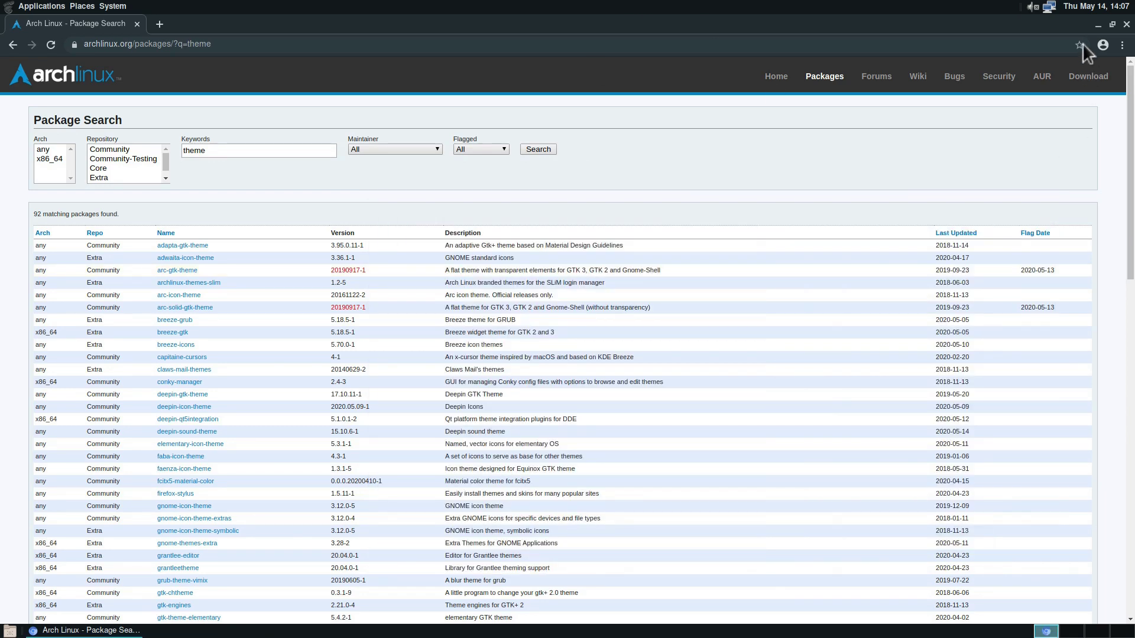
# Step: Minimise Chromium and apply the Arc-Dark theme in Appearance Preferences
pyautogui.click(1094, 24)
pyautogui.click(112, 6)
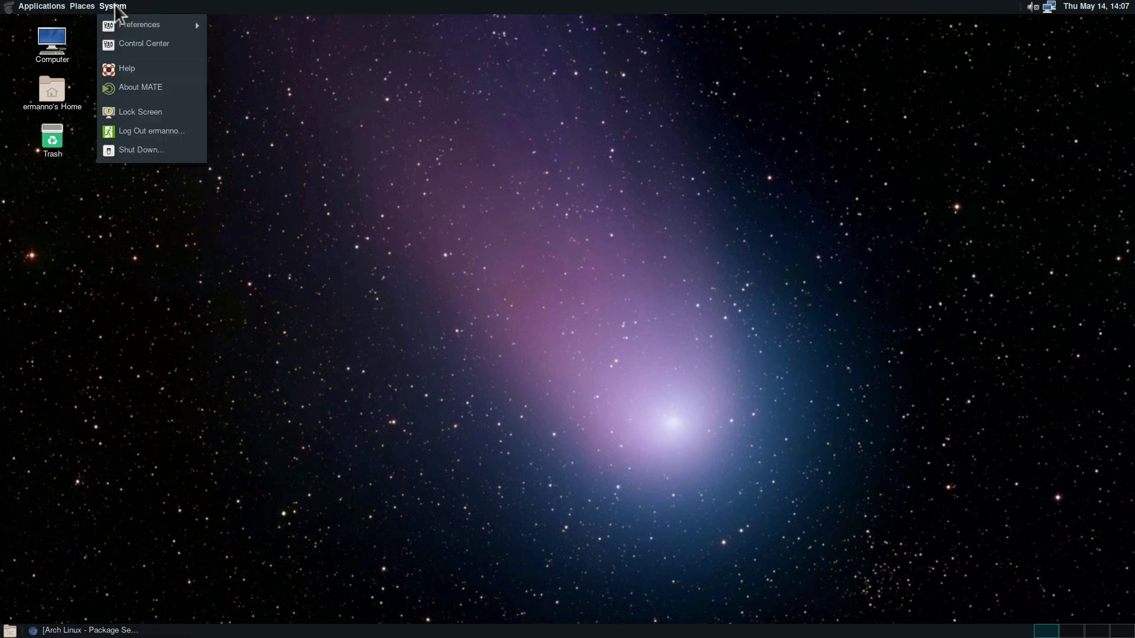
pyautogui.click(118, 43)
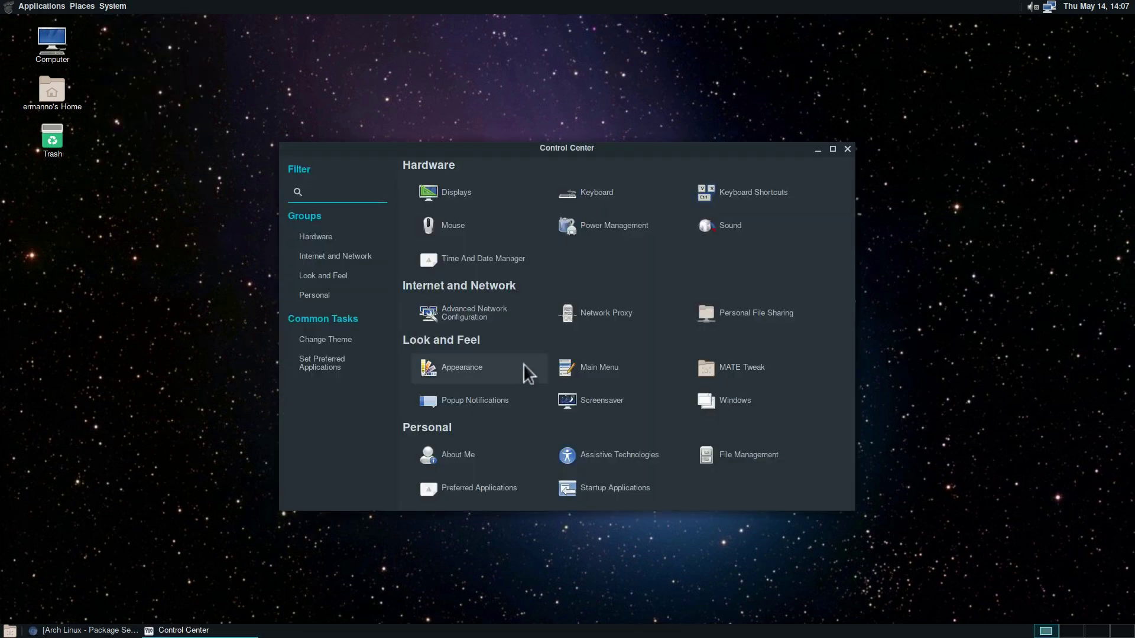
pyautogui.click(470, 371)
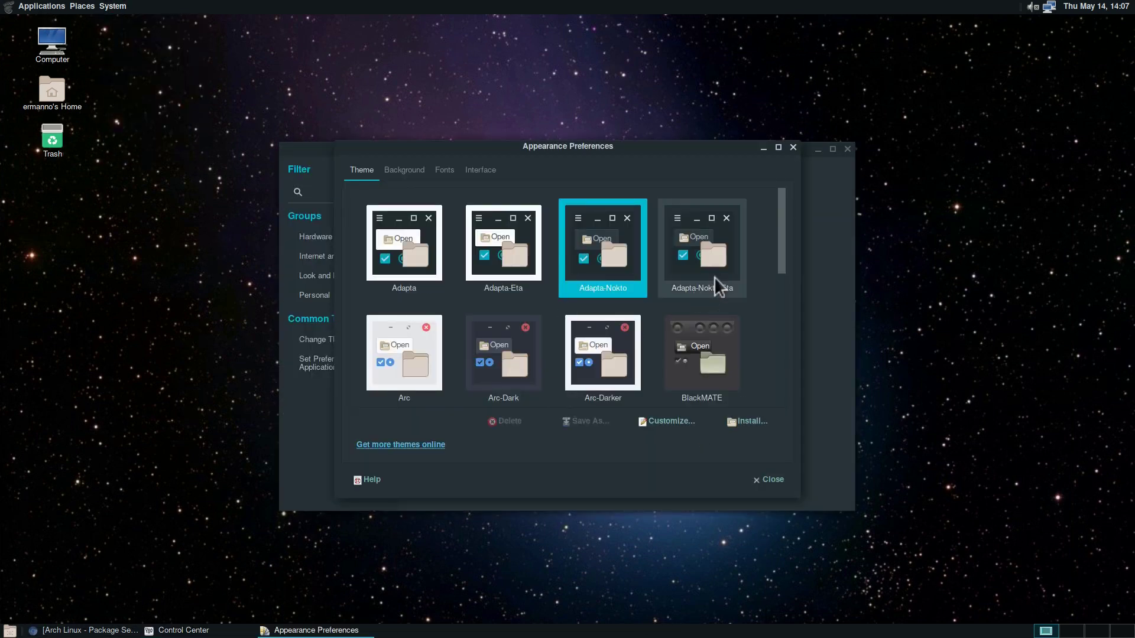
pyautogui.click(502, 354)
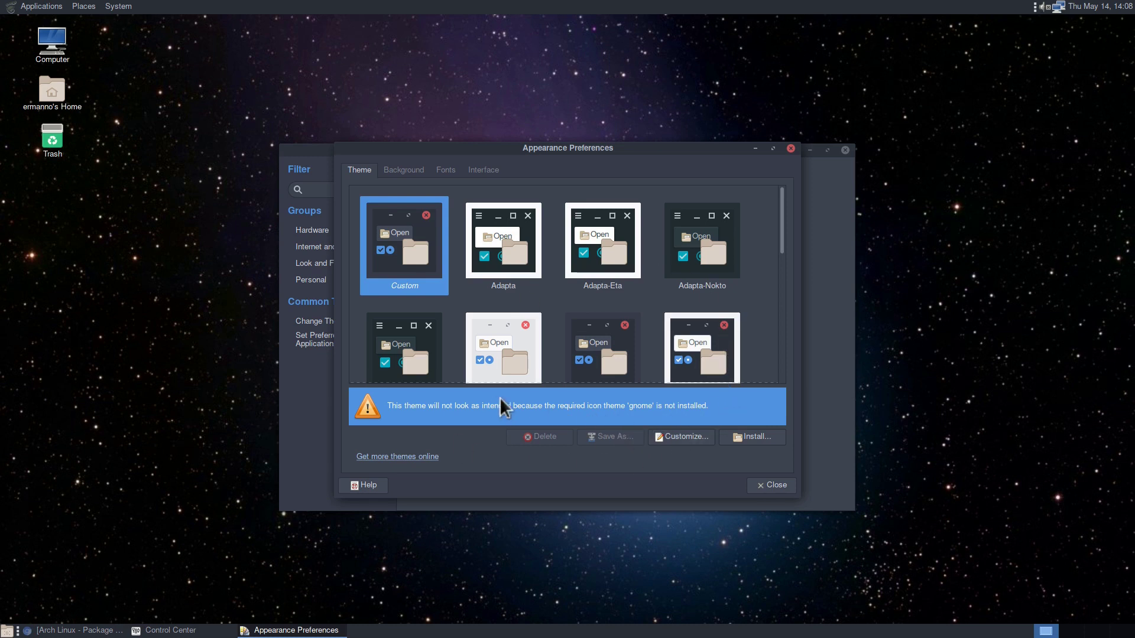
# Step: In Customize Theme, set the icon theme to Arc
pyautogui.click(687, 438)
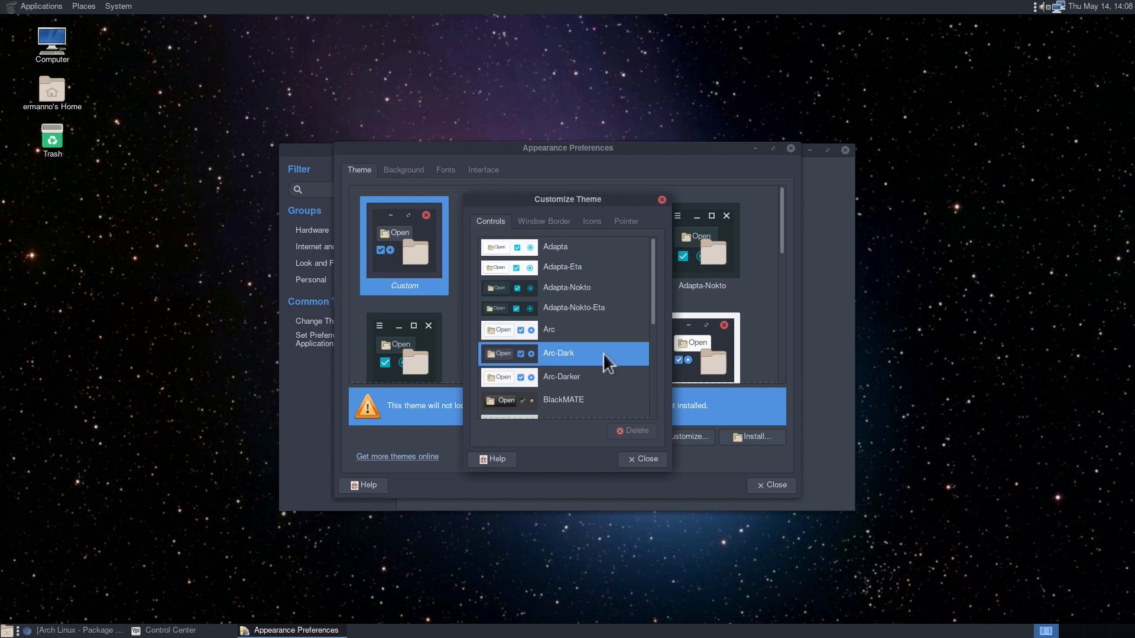
pyautogui.click(553, 222)
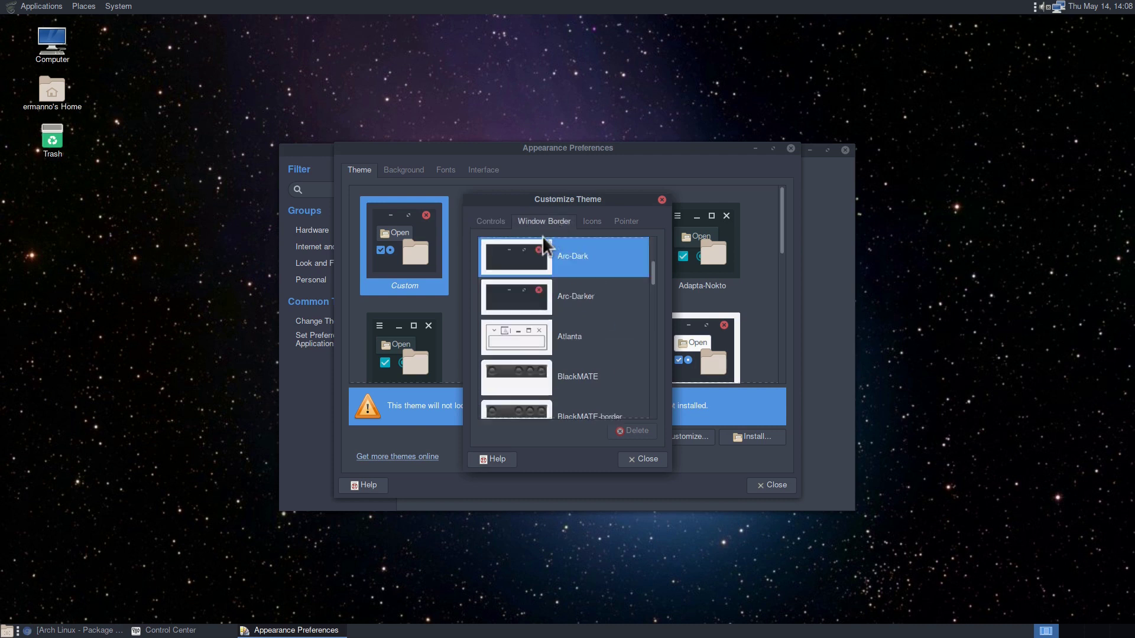
pyautogui.click(592, 221)
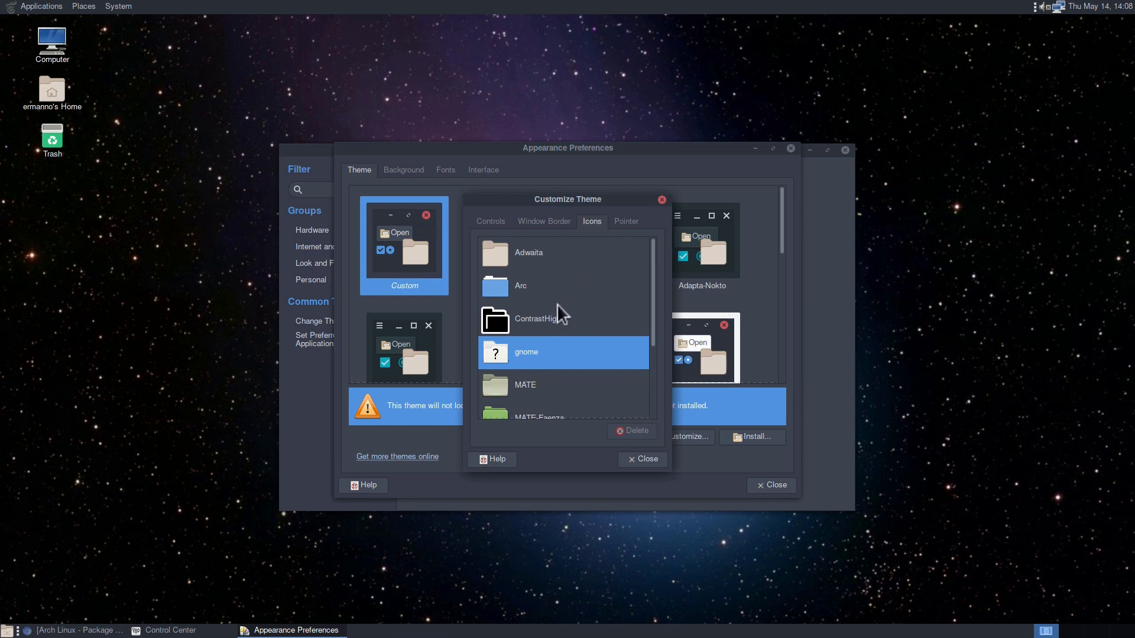
pyautogui.scroll(-1, 561, 313)
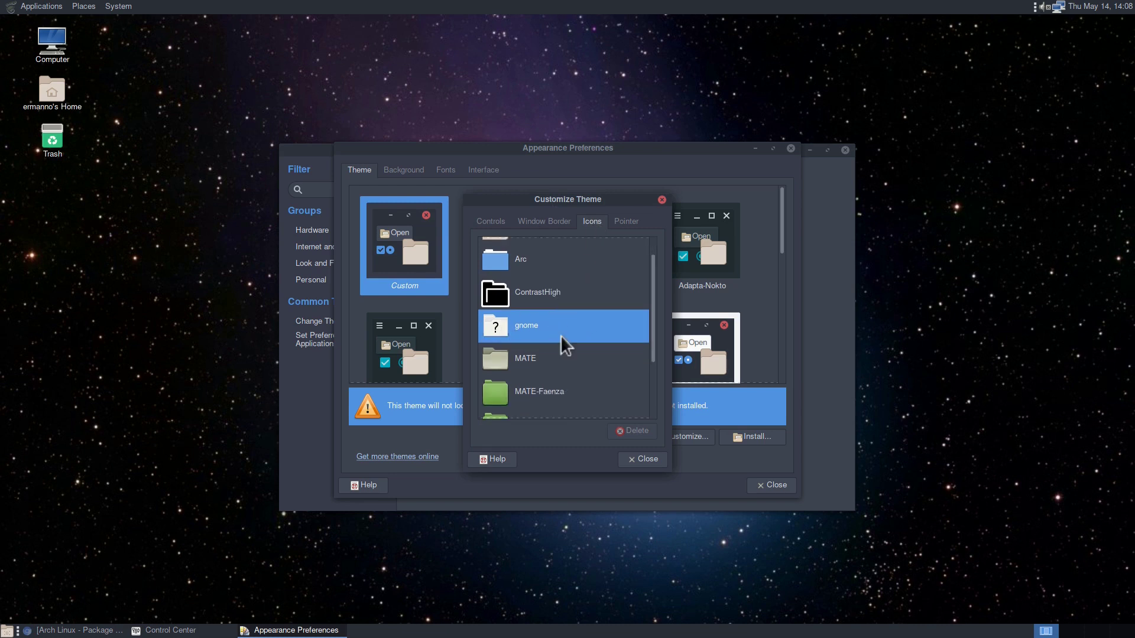
pyautogui.scroll(1, 544, 329)
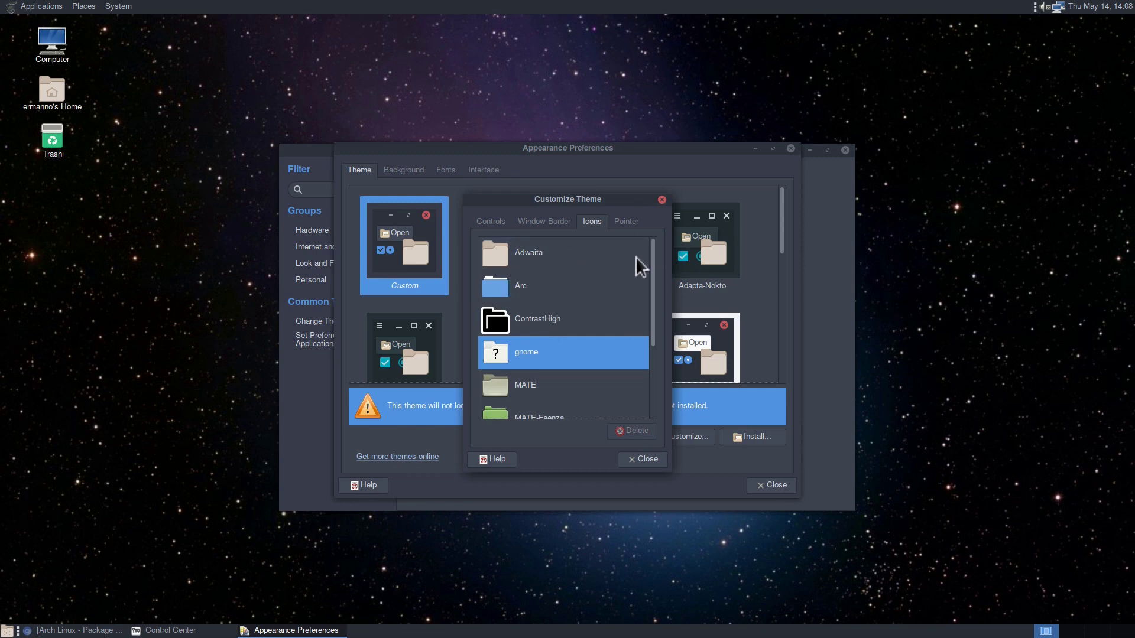
pyautogui.click(535, 299)
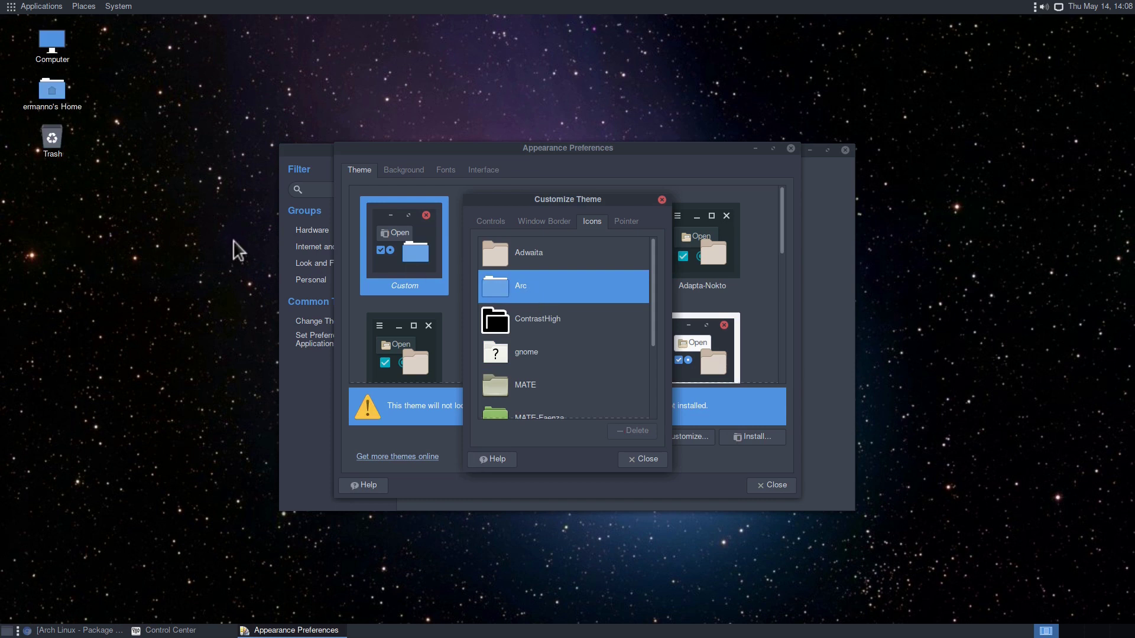
# Step: Set the DMZ-Black pointer, then close Customize Theme, Appearance Preferences and Control Center
pyautogui.click(628, 223)
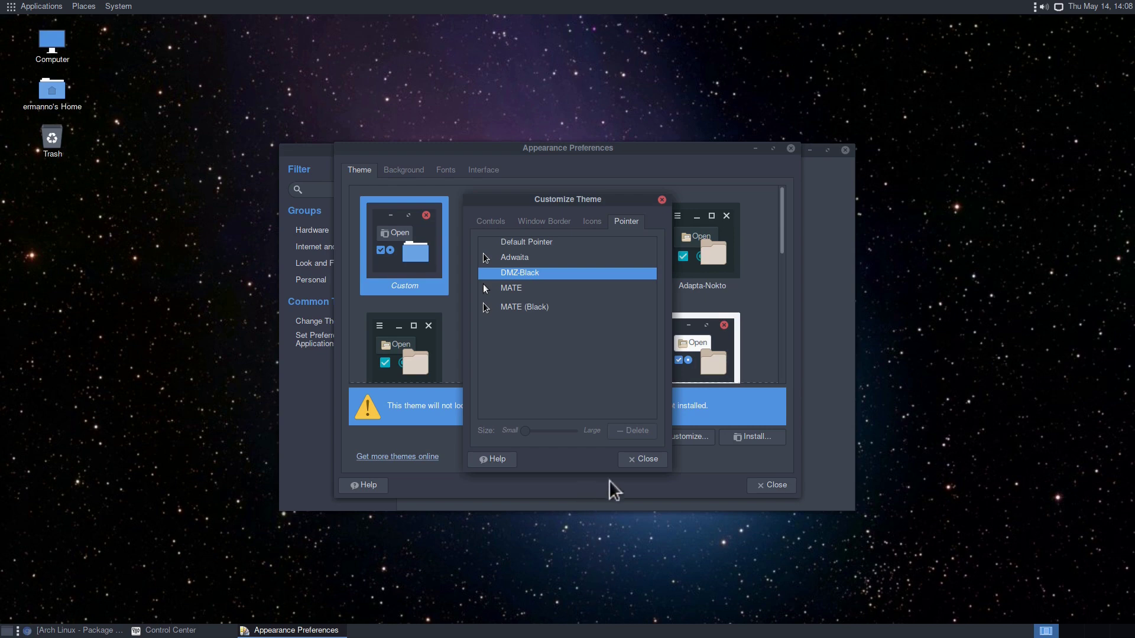
pyautogui.click(622, 463)
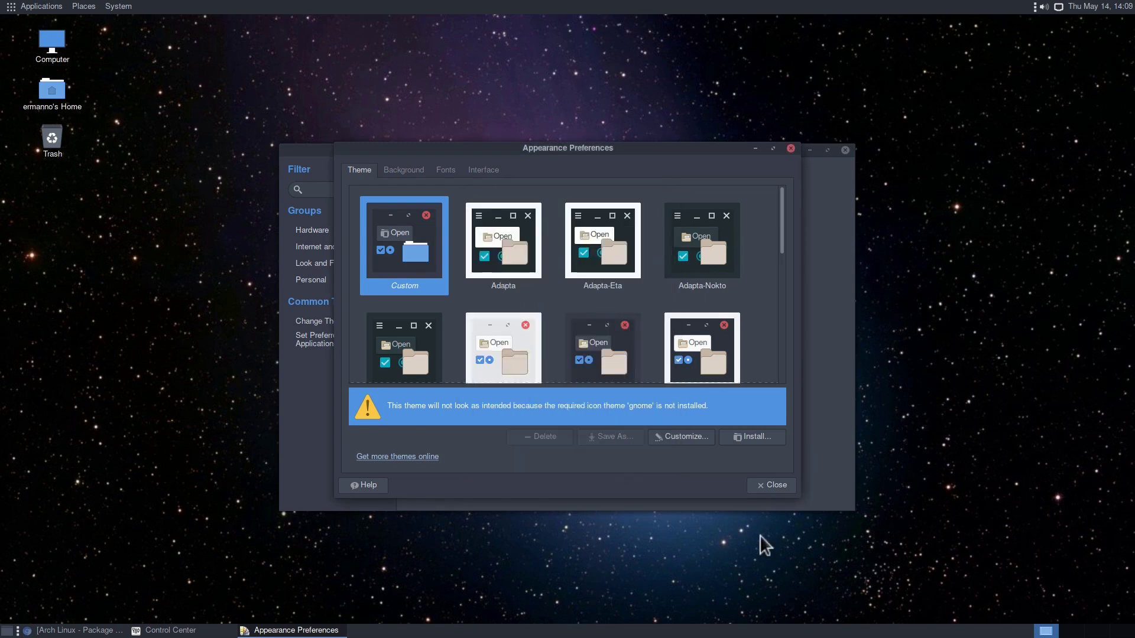
pyautogui.click(772, 488)
pyautogui.click(844, 150)
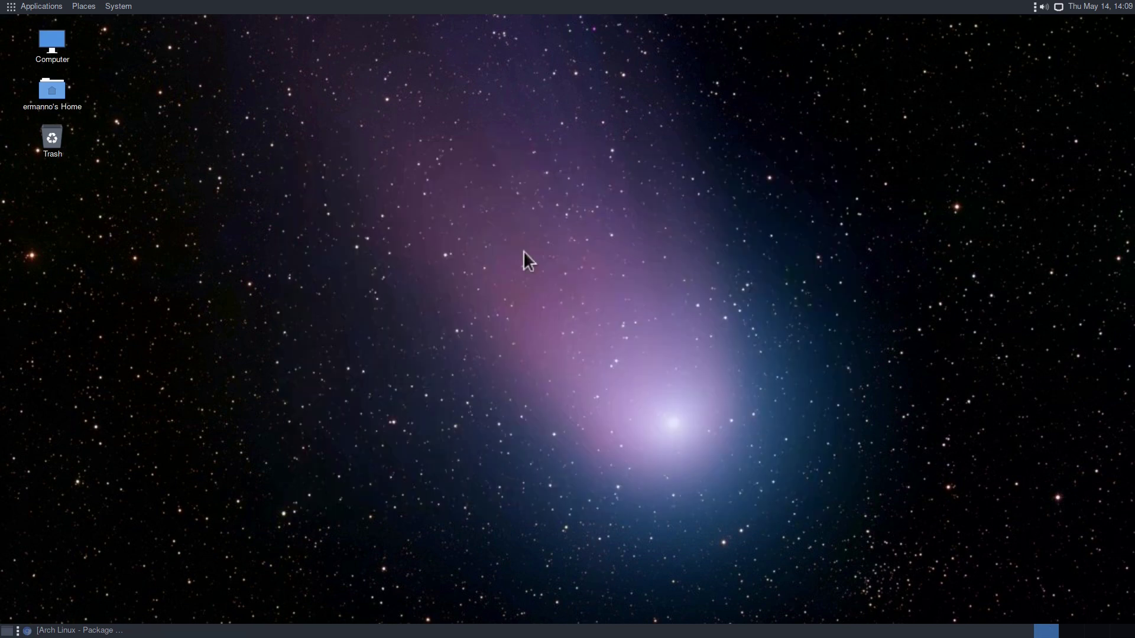
# Step: Dismiss the System menu that flew open and reopen the Applications menu
pyautogui.click(35, 6)
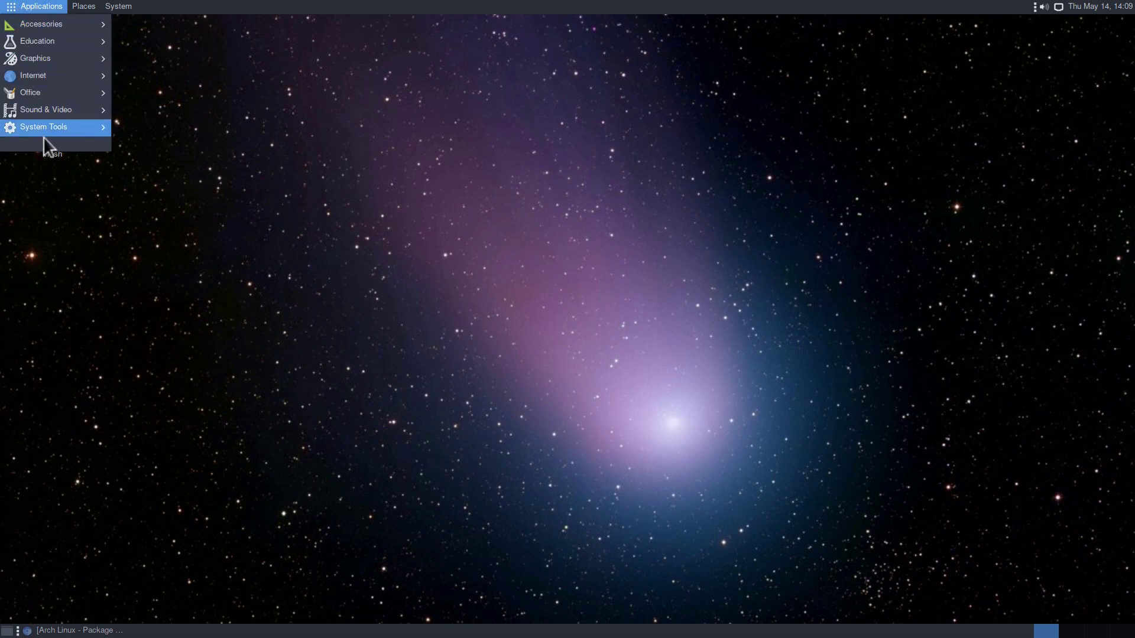
pyautogui.moveTo(119, 7)
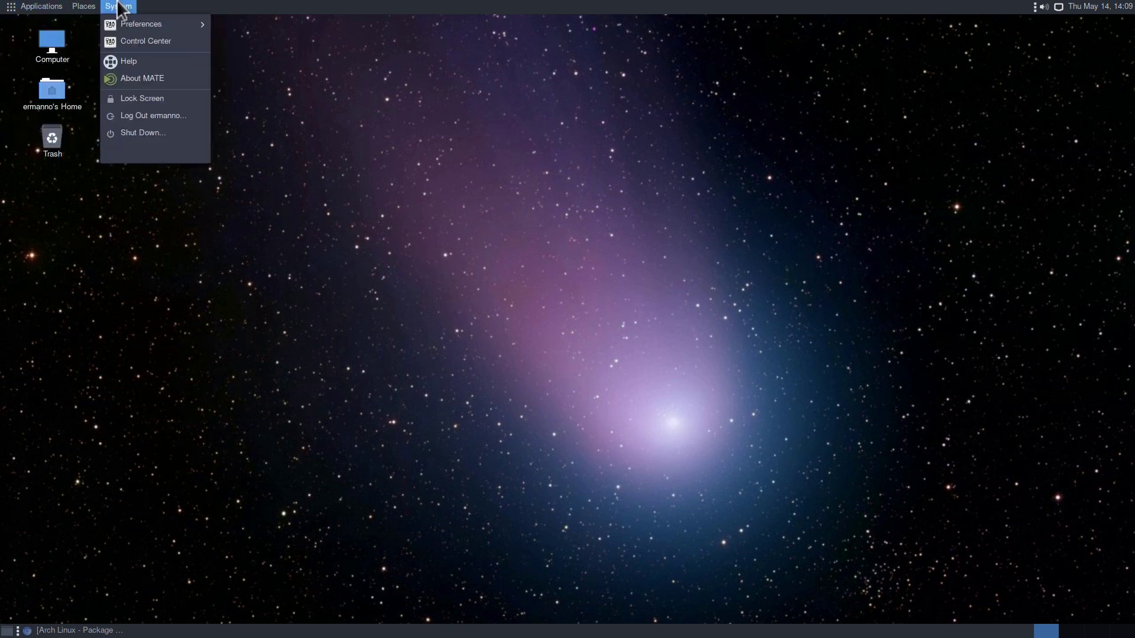
pyautogui.click(587, 209)
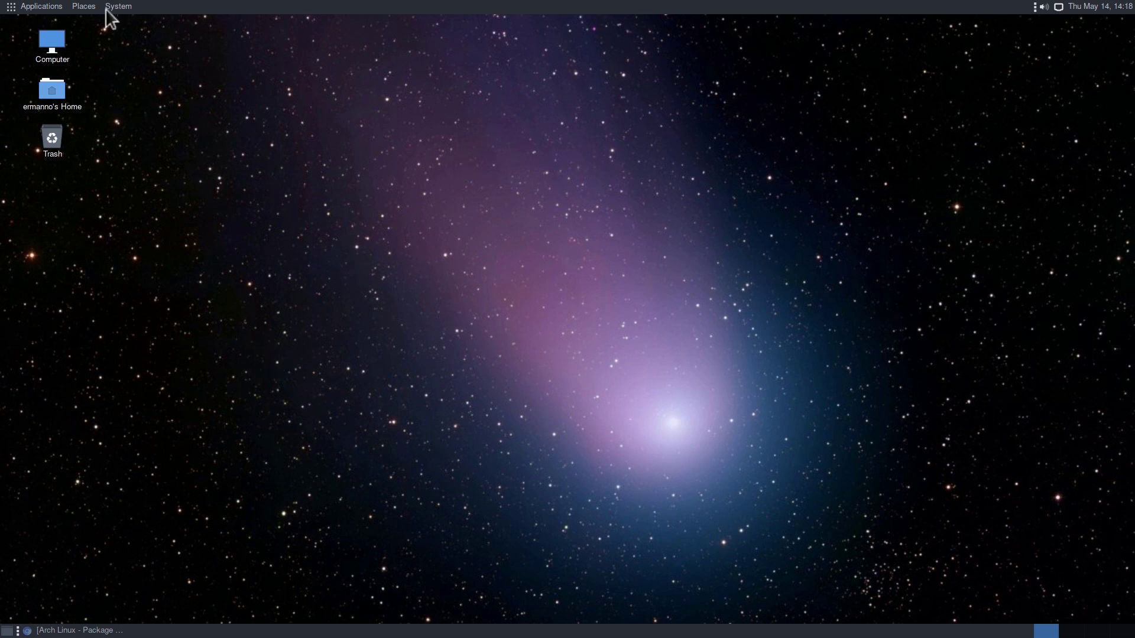
pyautogui.click(55, 6)
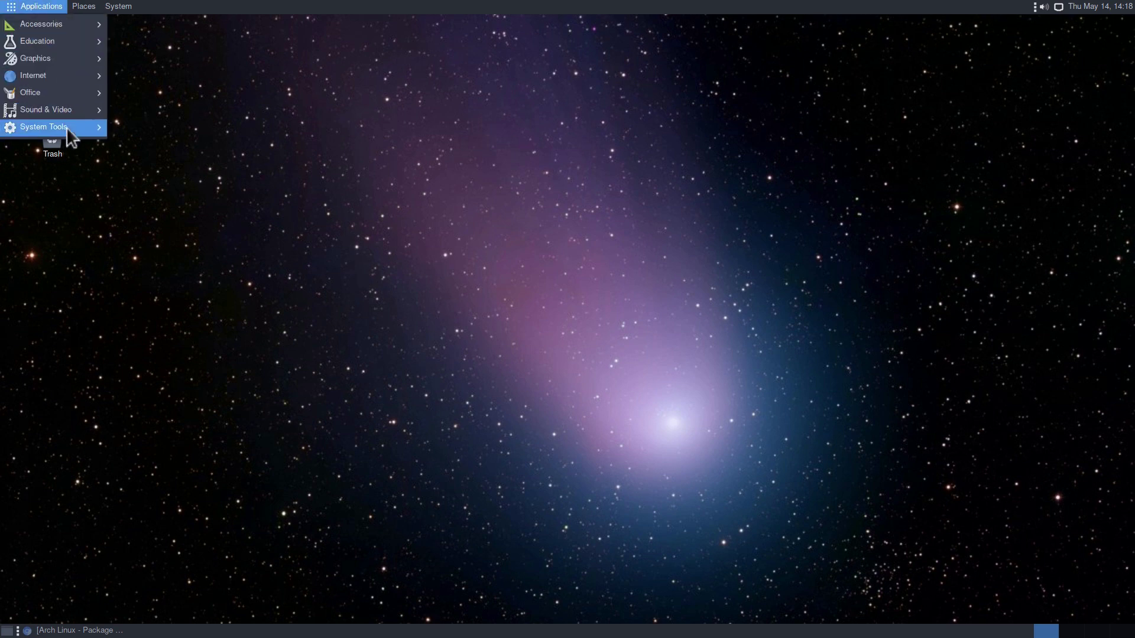
# Step: In a new MATE Terminal with enlarged text, install papirus-icon-theme via sudo pacman -S
pyautogui.moveTo(66, 127)
pyautogui.click(168, 207)
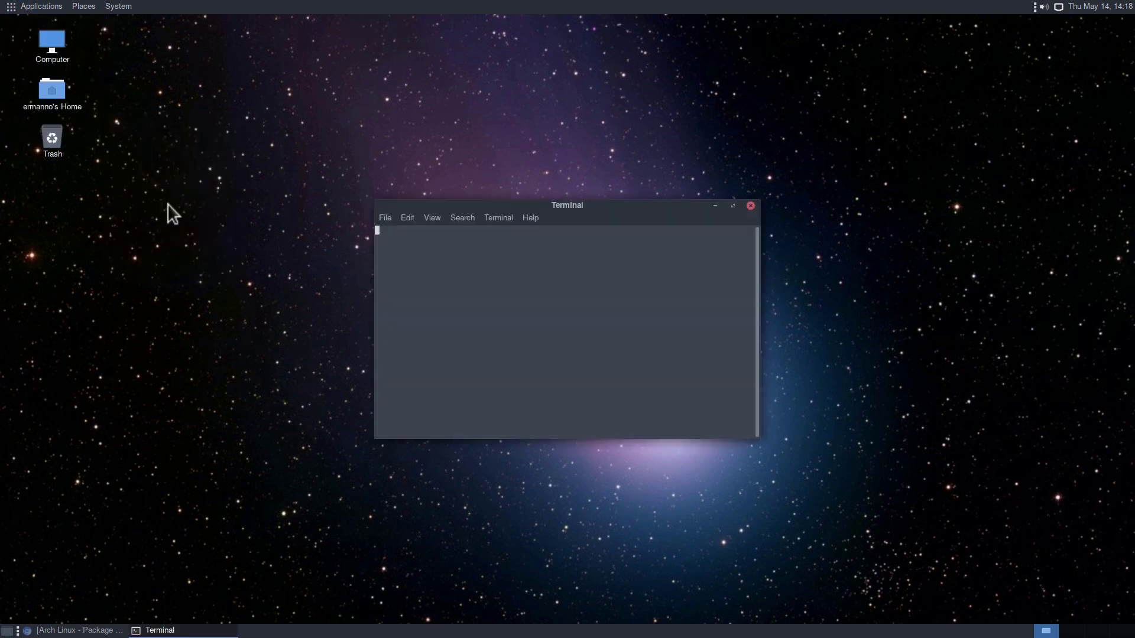
pyautogui.hotkey('ctrl', '+')
pyautogui.hotkey('ctrl', '+')
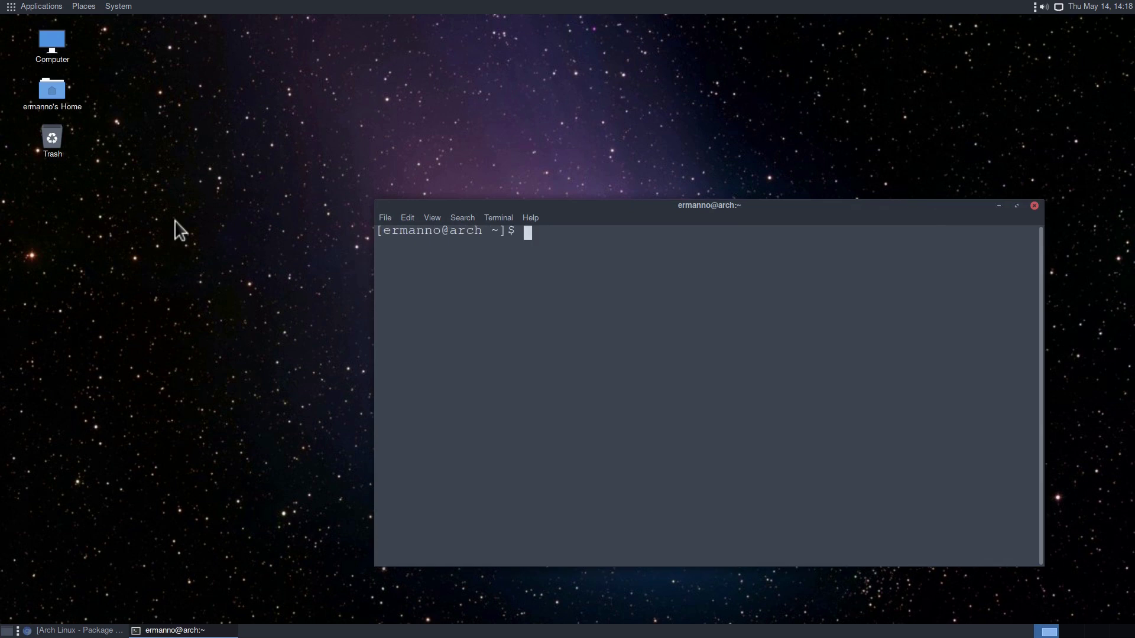
pyautogui.write('sudo pacman -S p')
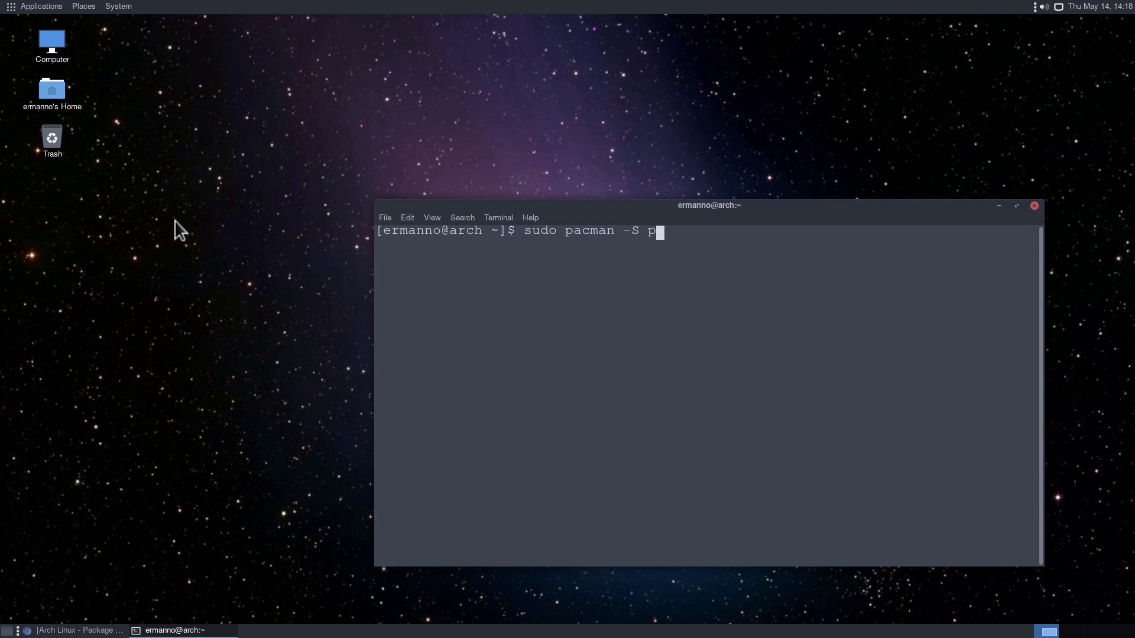
pyautogui.write('apirus-icon-theme')
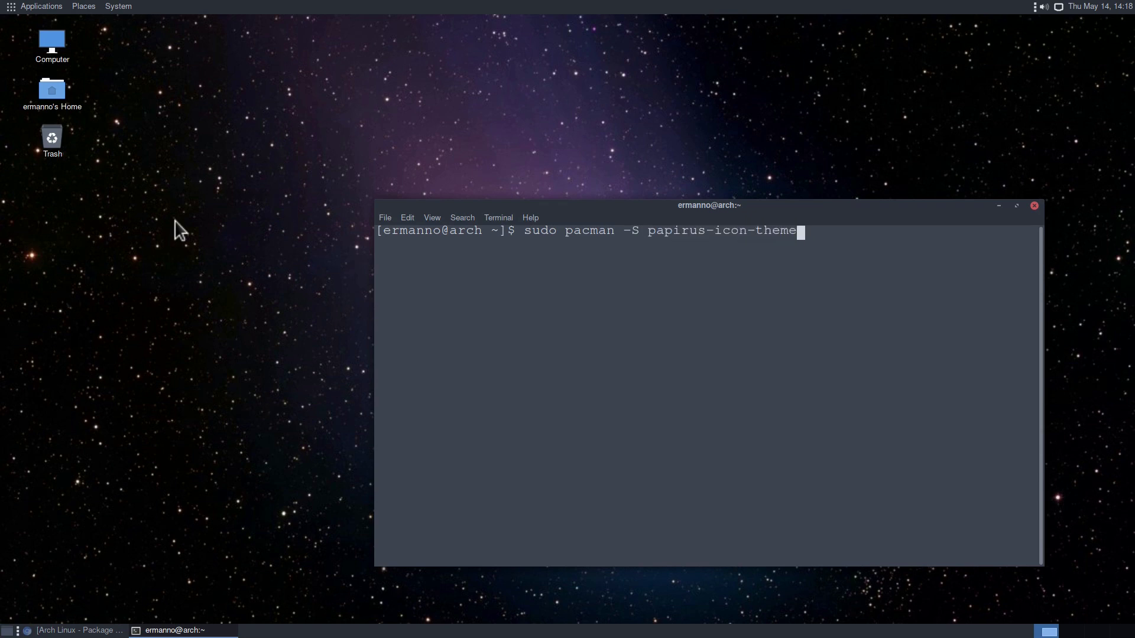
pyautogui.press('Return')
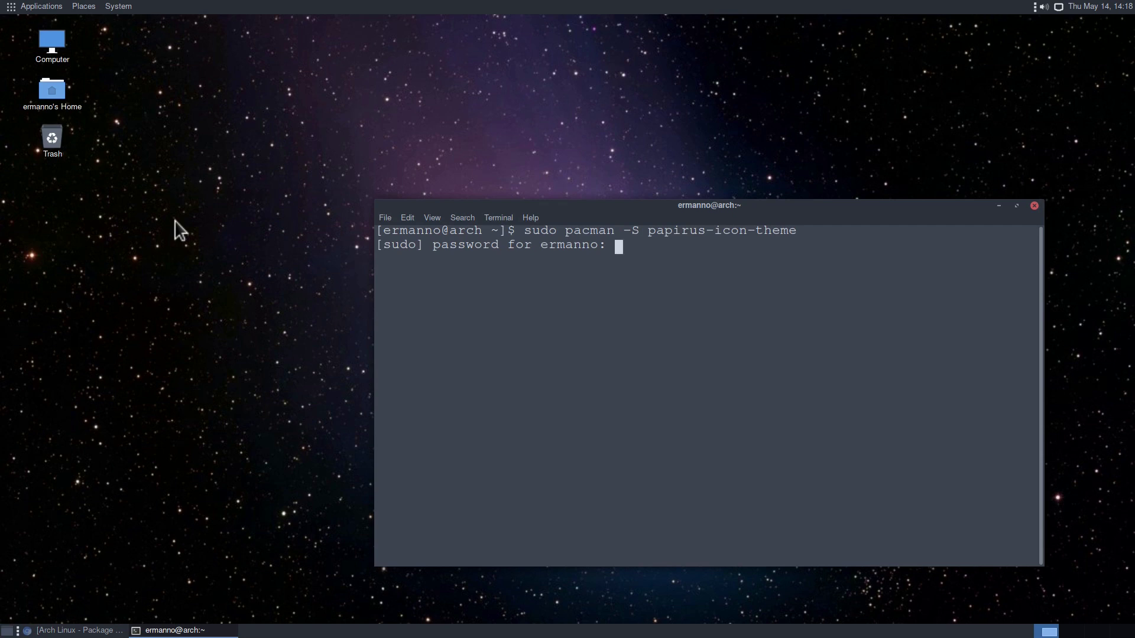
pyautogui.press('Return')
pyautogui.press('Return')
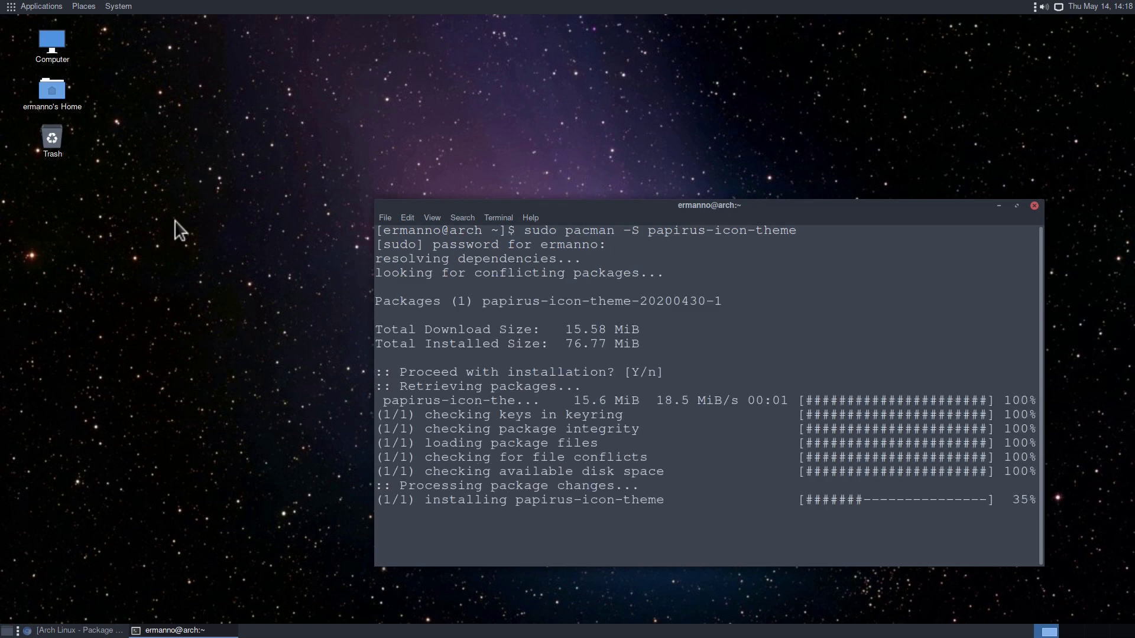
pyautogui.click(117, 7)
# Step: Select Papirus on Customize Theme's Icons tab, then close Customize Theme and Appearance Preferences
pyautogui.click(127, 41)
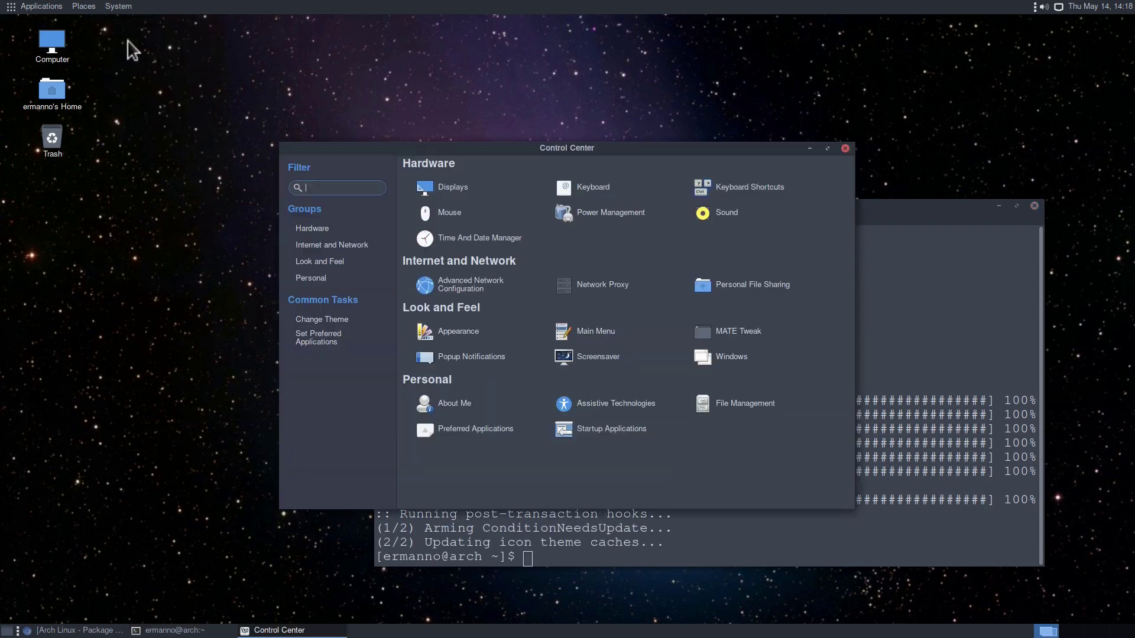
pyautogui.click(476, 335)
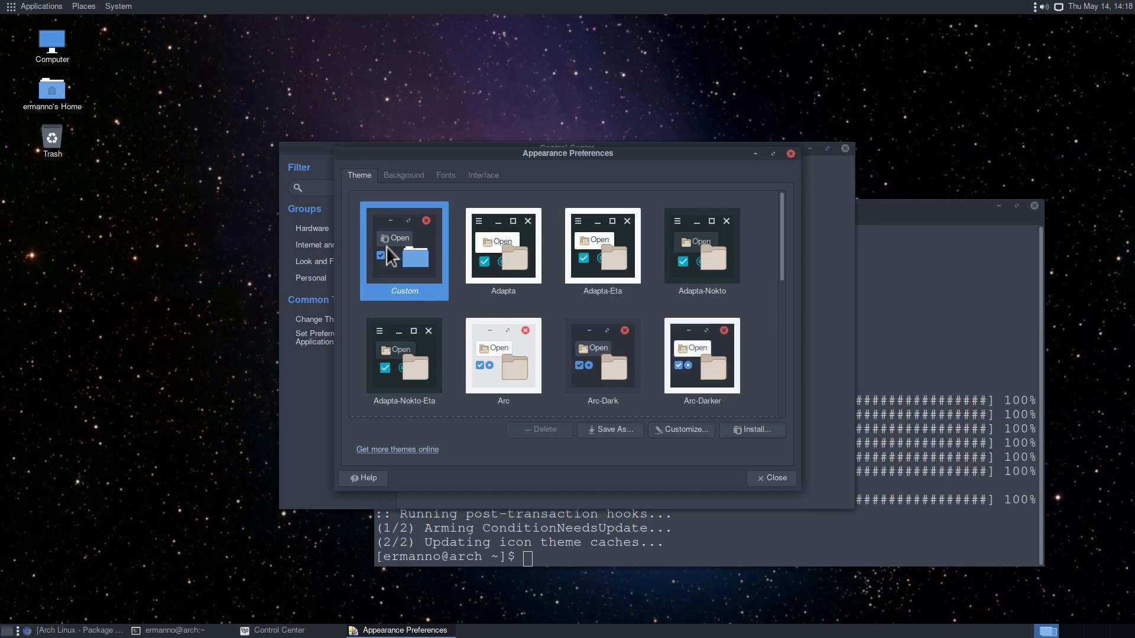
pyautogui.click(684, 431)
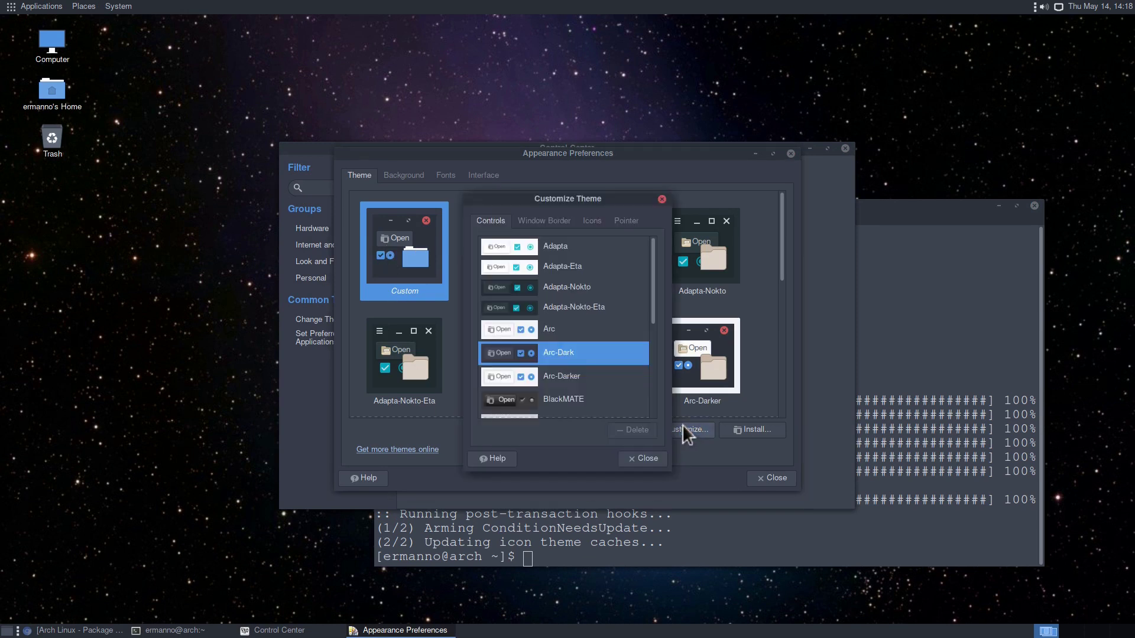
pyautogui.click(592, 220)
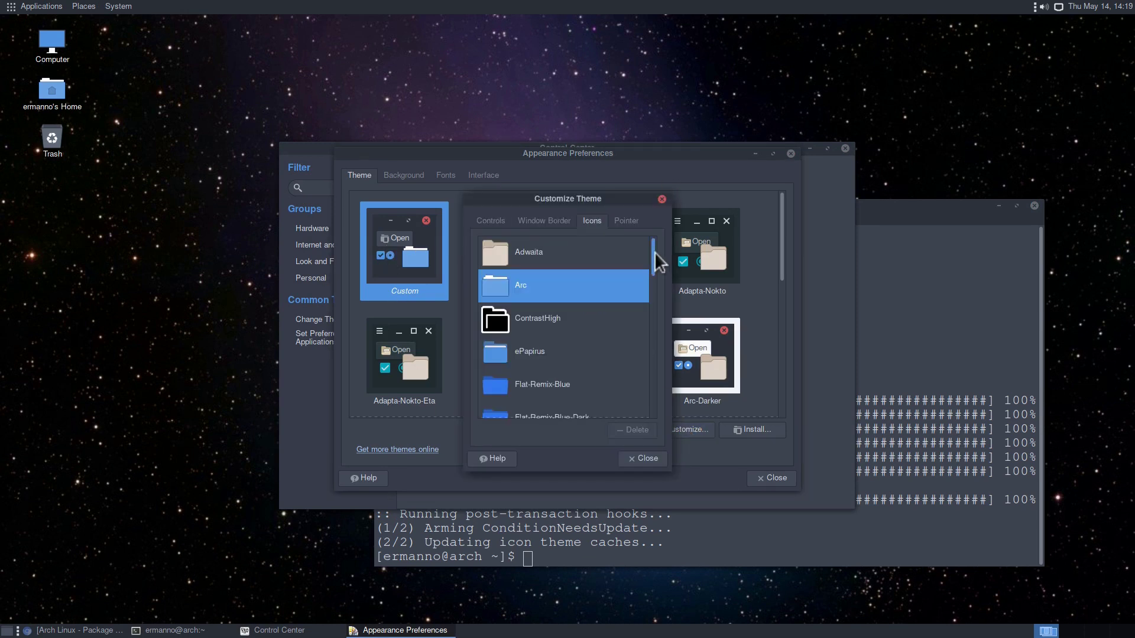
pyautogui.moveTo(653, 260); pyautogui.dragTo(659, 408)
pyautogui.click(552, 337)
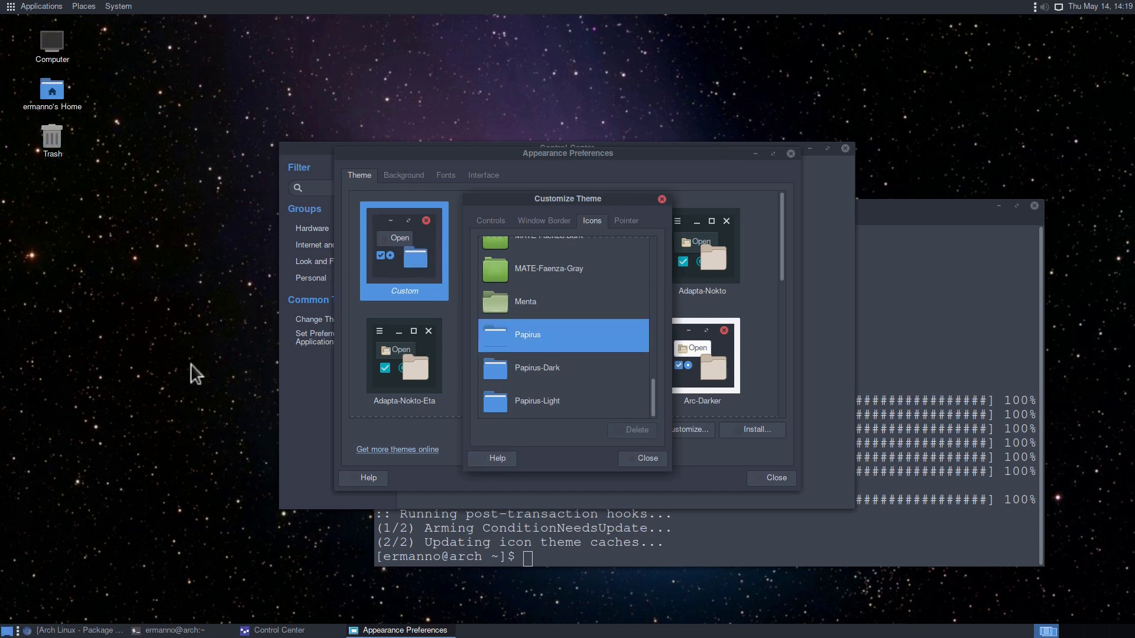
pyautogui.click(630, 464)
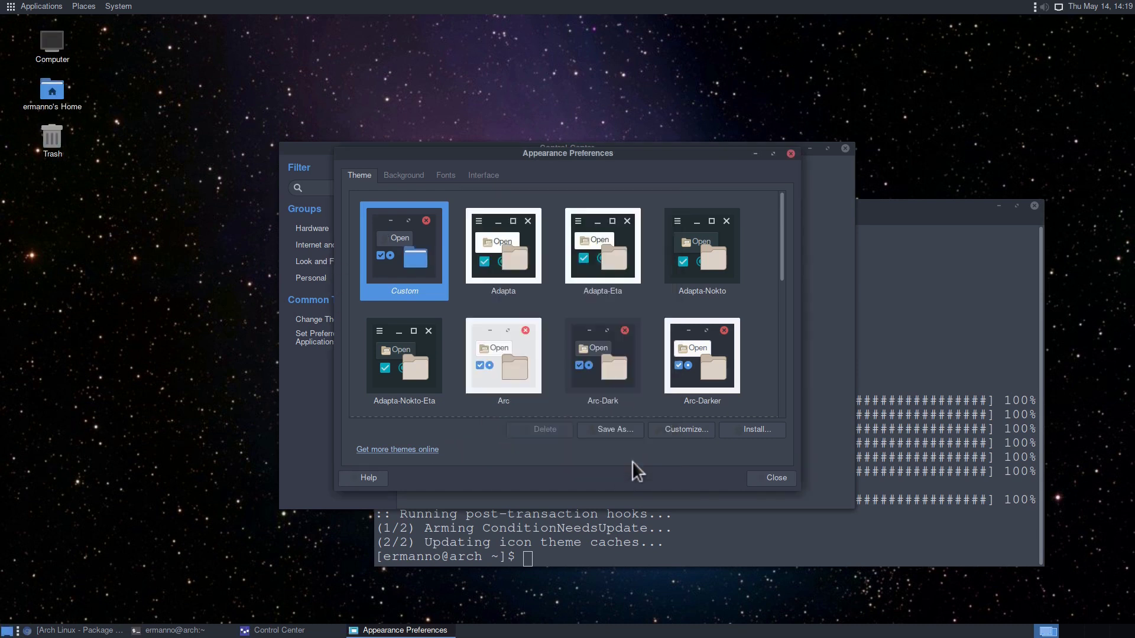
pyautogui.click(768, 482)
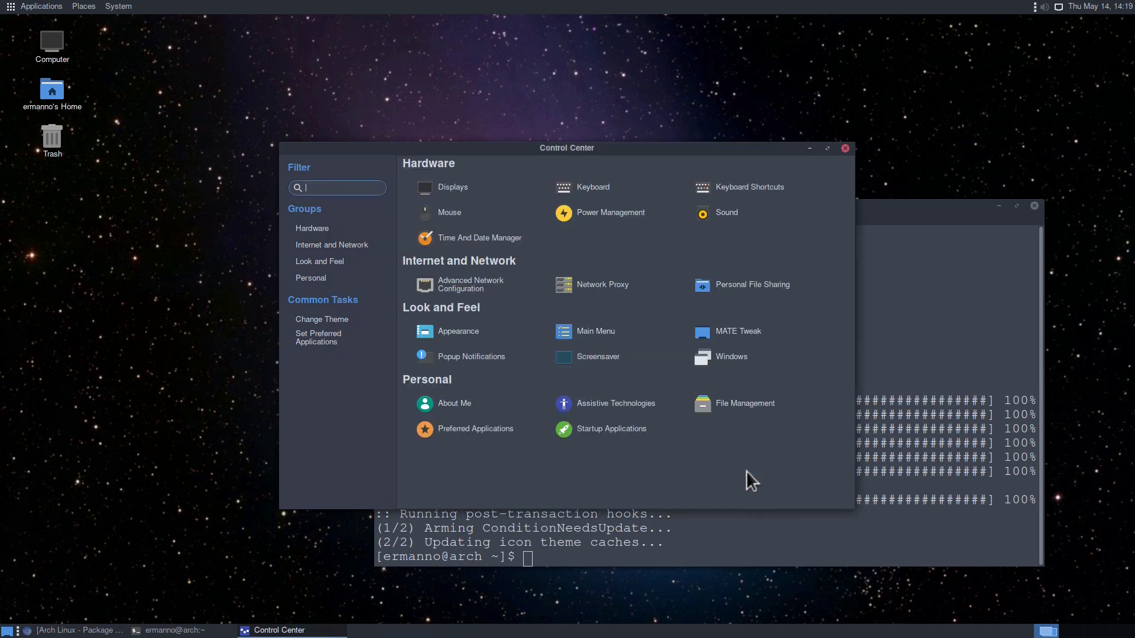
# Step: Close Control Center, clear the terminal, and run yay -S brisk-menu
pyautogui.hotkey('alt', 'F4')
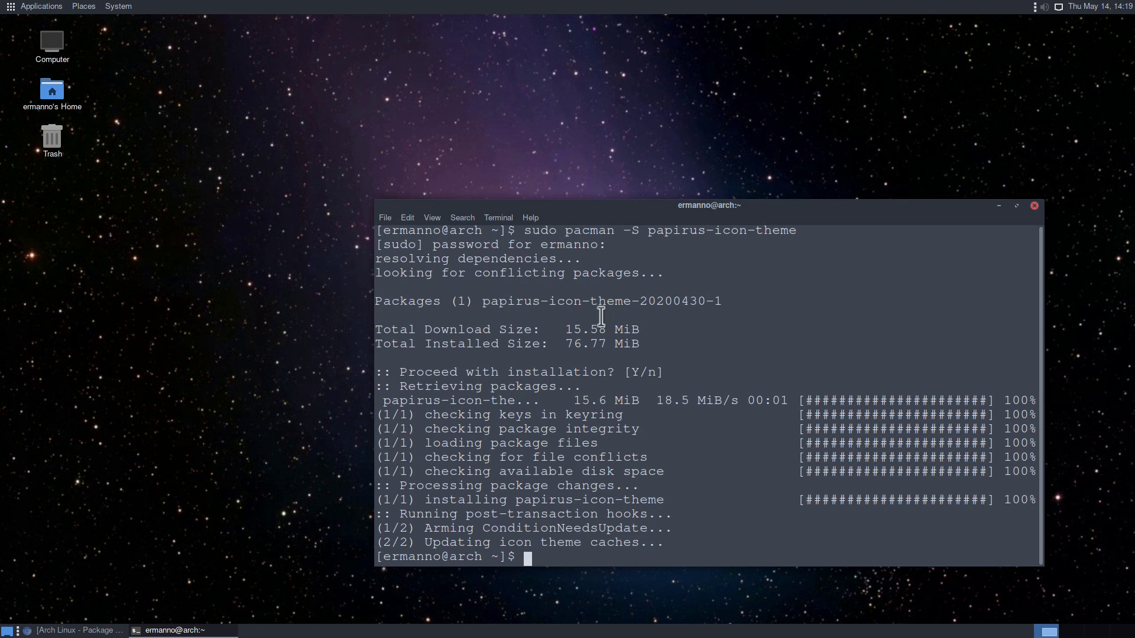
pyautogui.hotkey('ctrl', 'l')
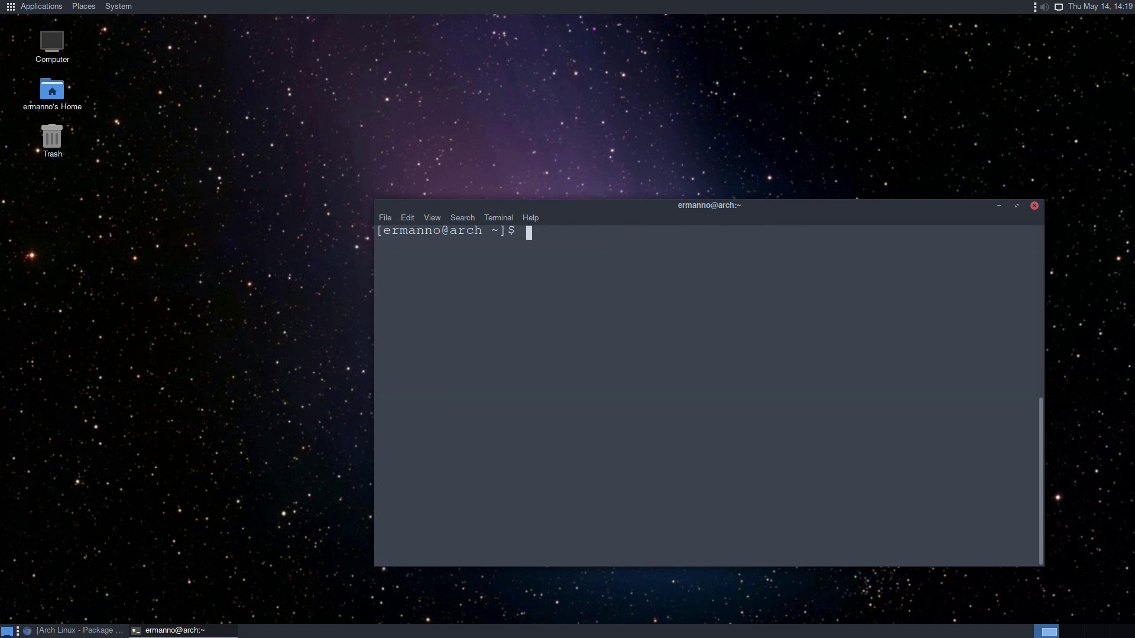
pyautogui.write('yay -S brisk-menu')
pyautogui.press('Return')
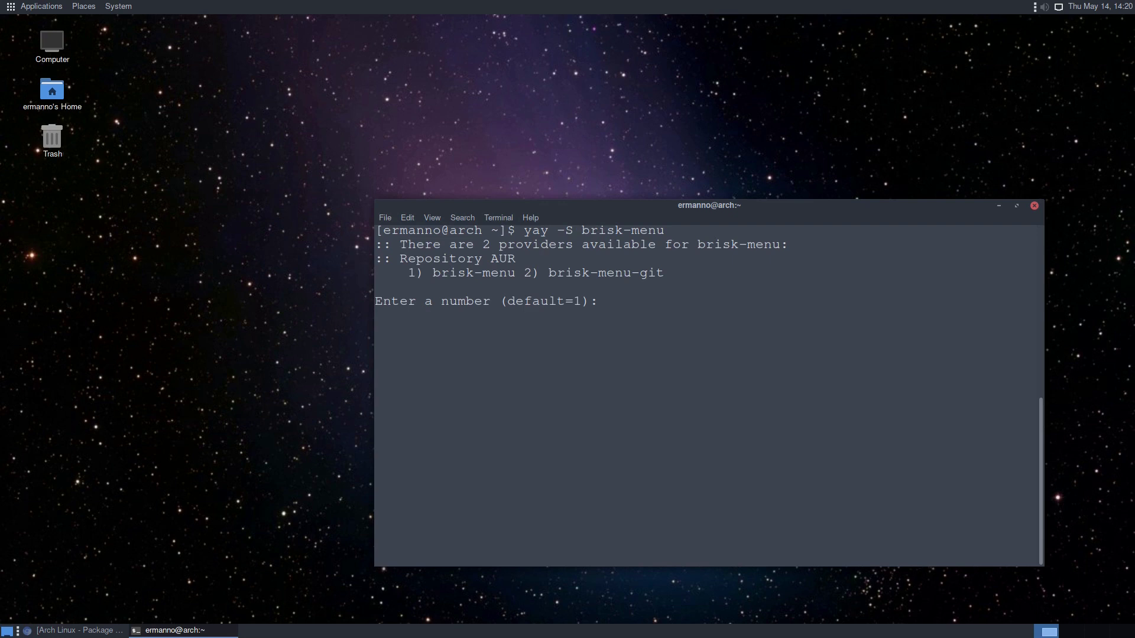
# Step: Accept the default provider, keep make dependencies, skip diffs, confirm the build, then close the terminal
pyautogui.press('Return')
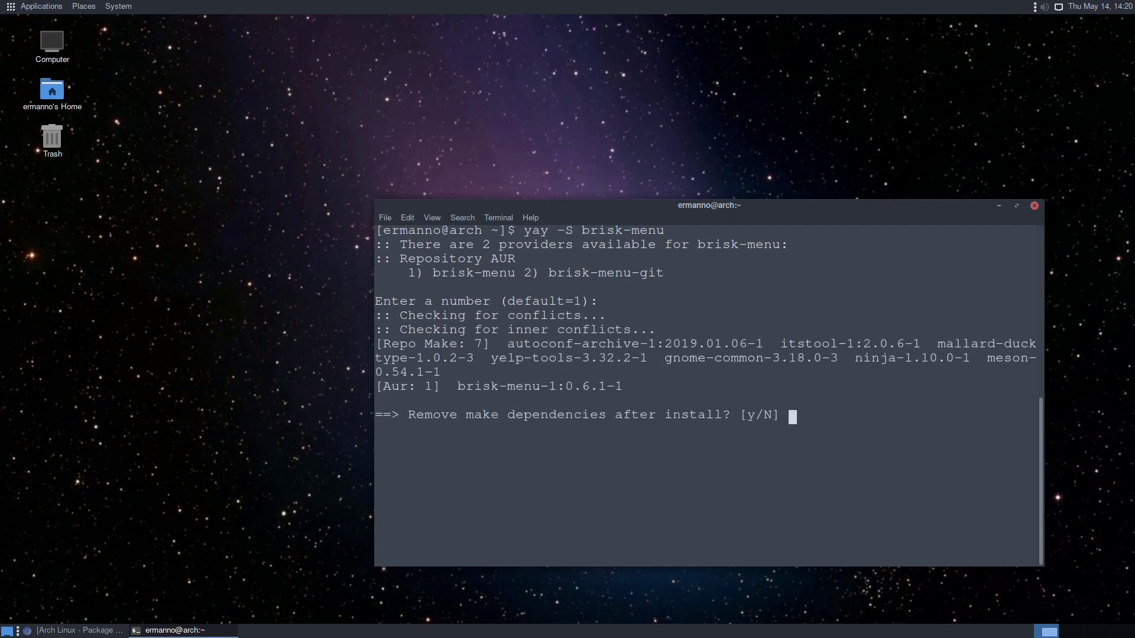
pyautogui.press('Return')
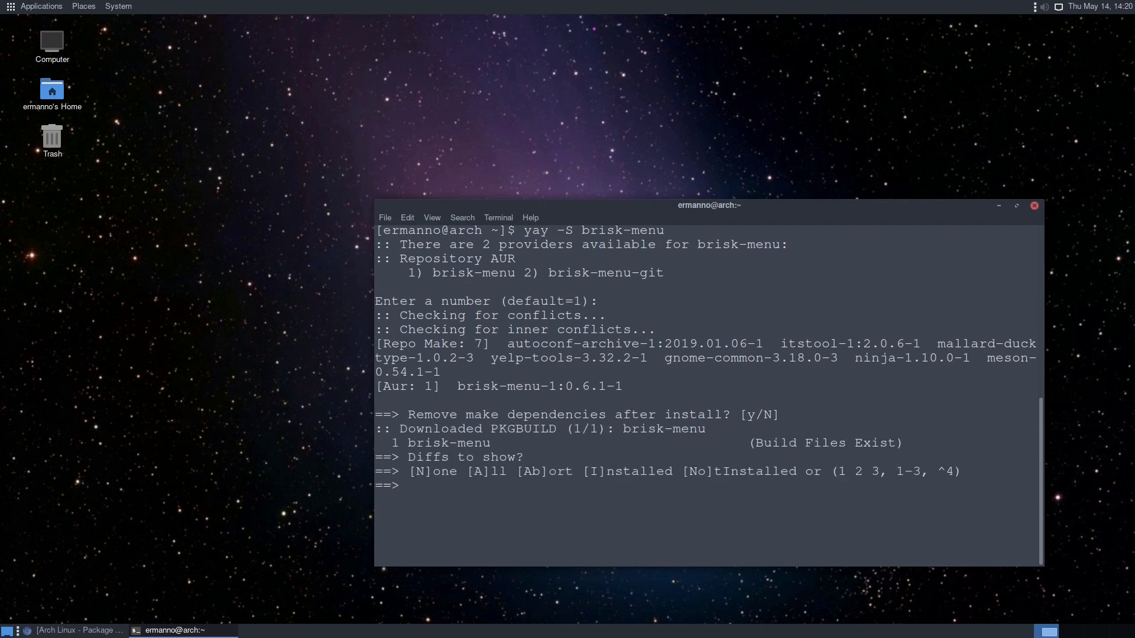
pyautogui.write('N')
pyautogui.press('Return')
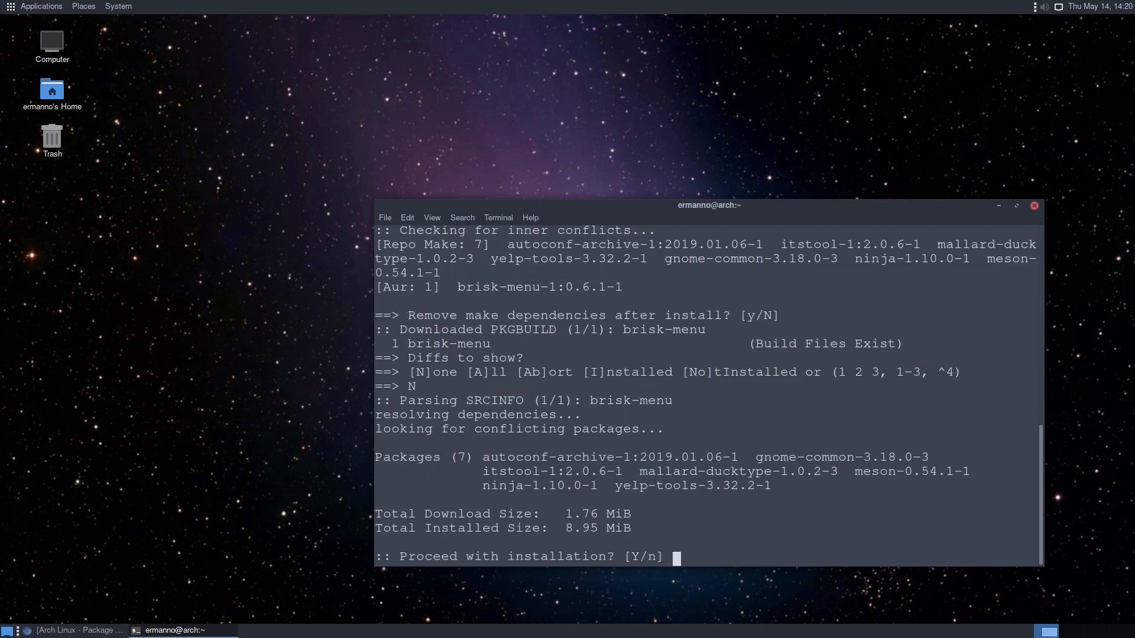
pyautogui.press('Return')
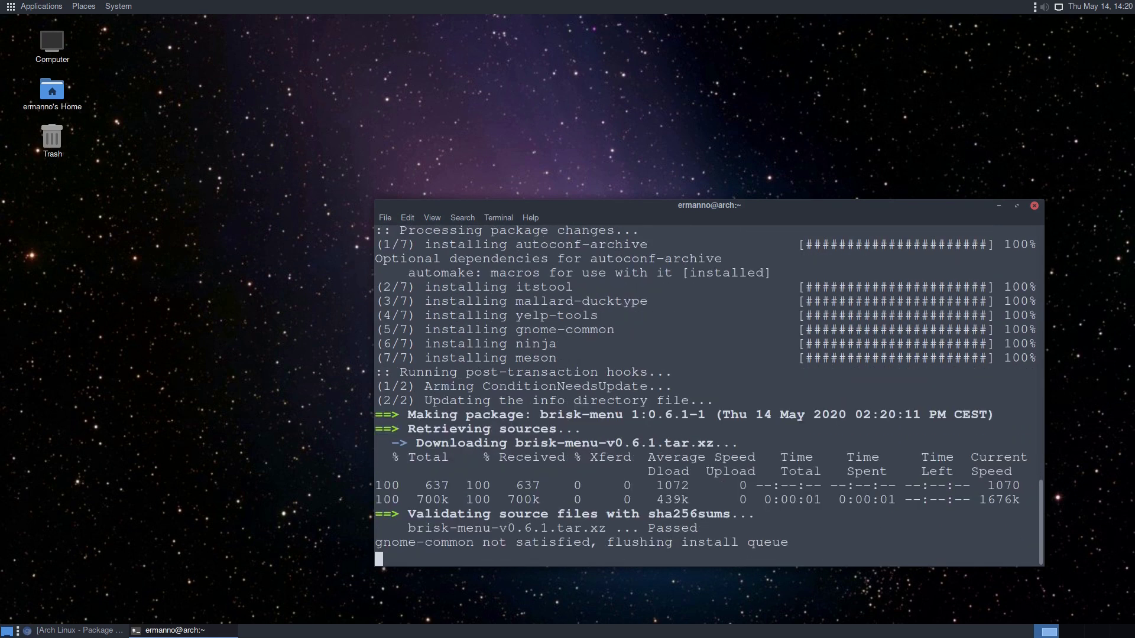
pyautogui.press('Return')
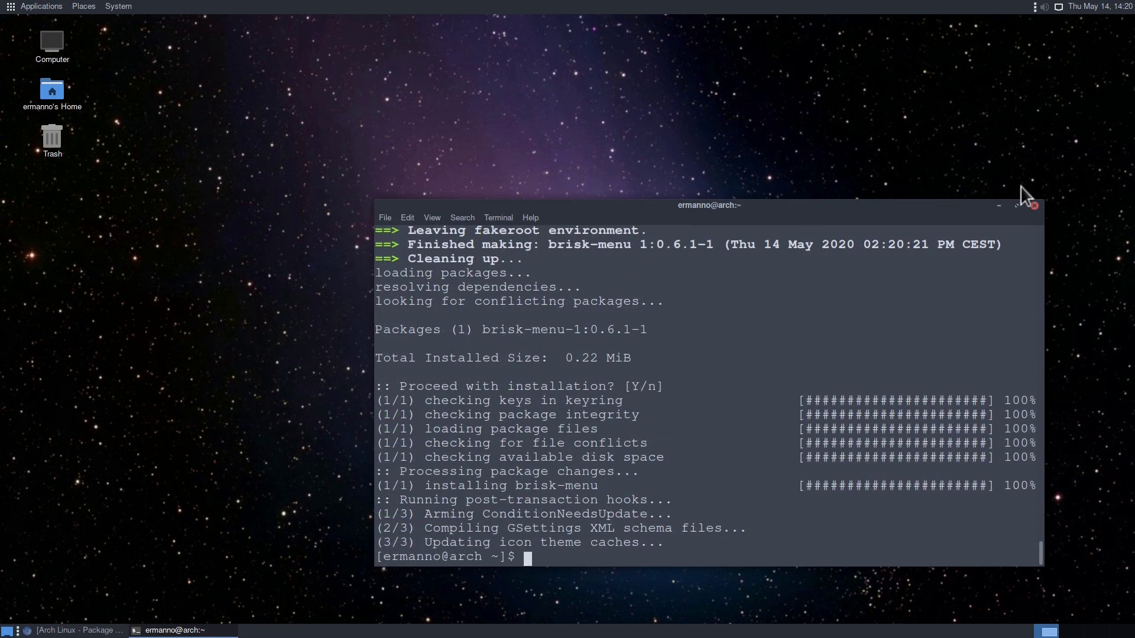
pyautogui.click(1035, 206)
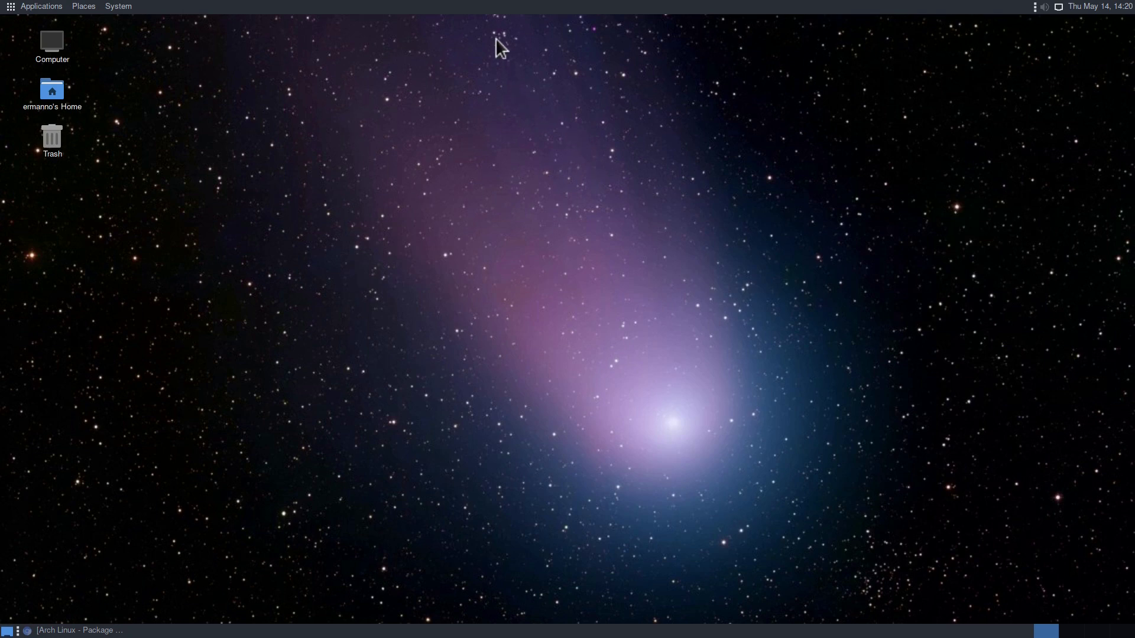
# Step: Add the Brisk Menu applet to the top panel from the Add to Panel item list
pyautogui.rightClick(504, 5)
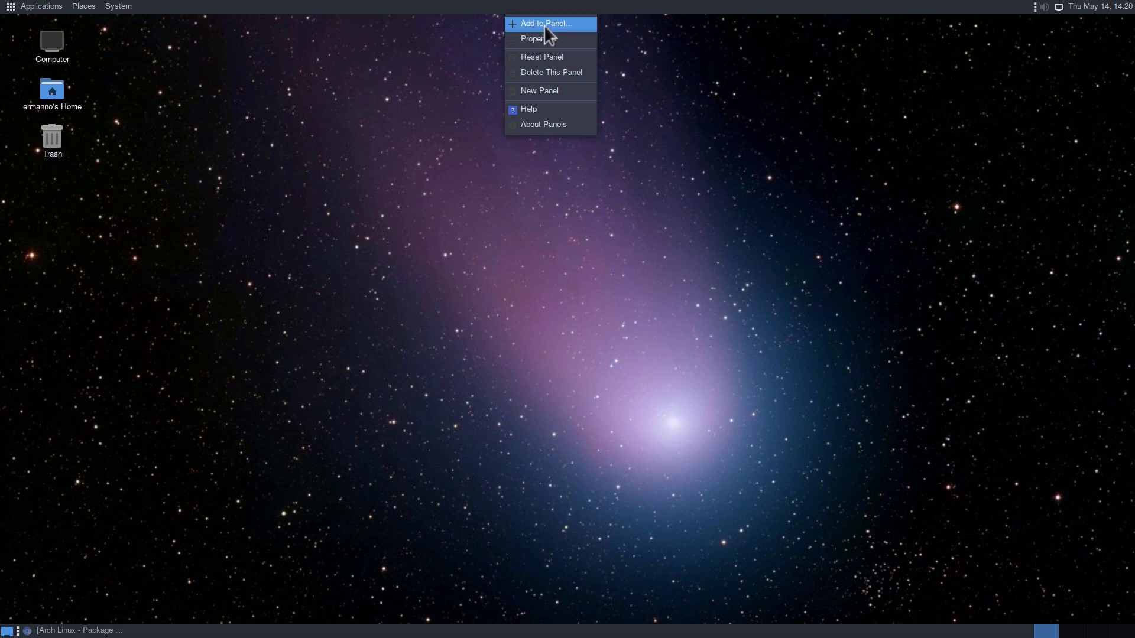
pyautogui.click(543, 25)
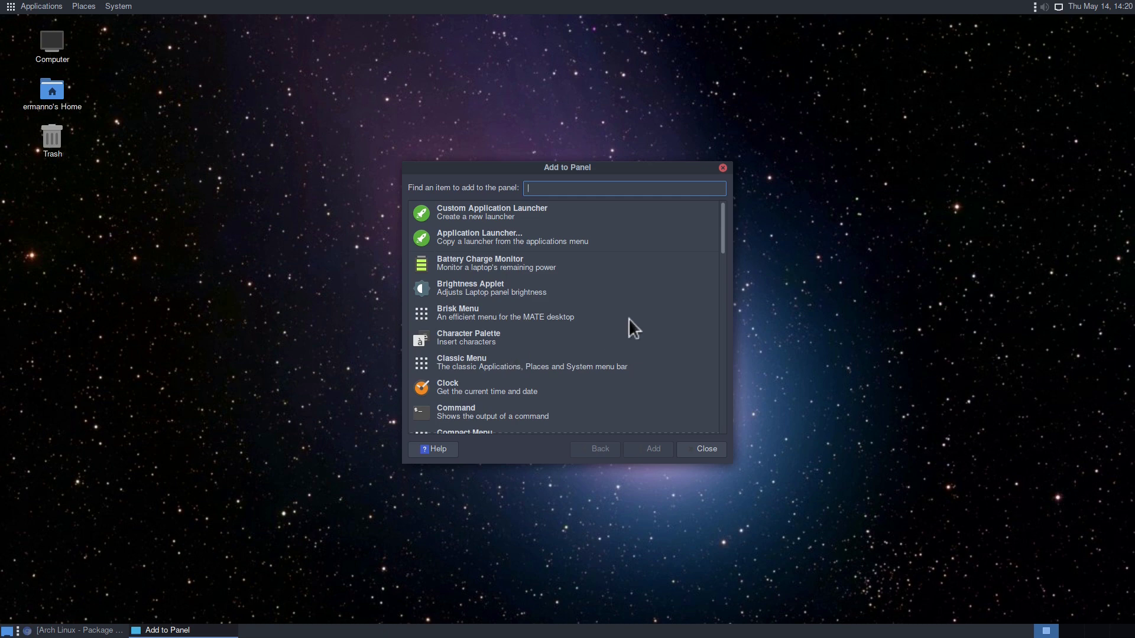
pyautogui.scroll(-6, 604, 325)
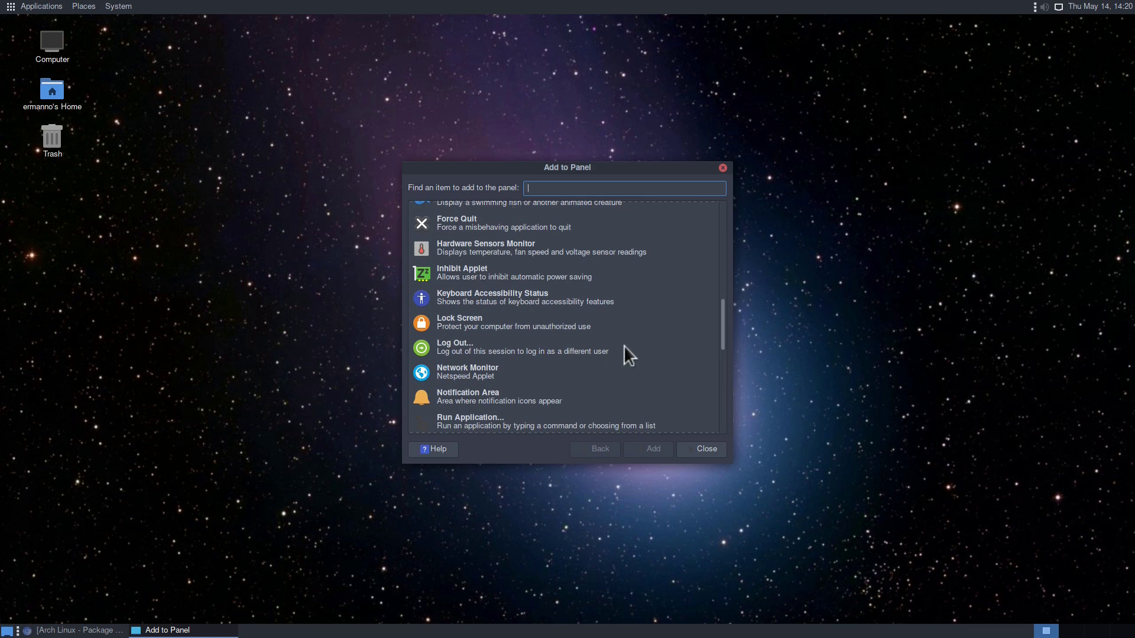
pyautogui.scroll(7, 624, 343)
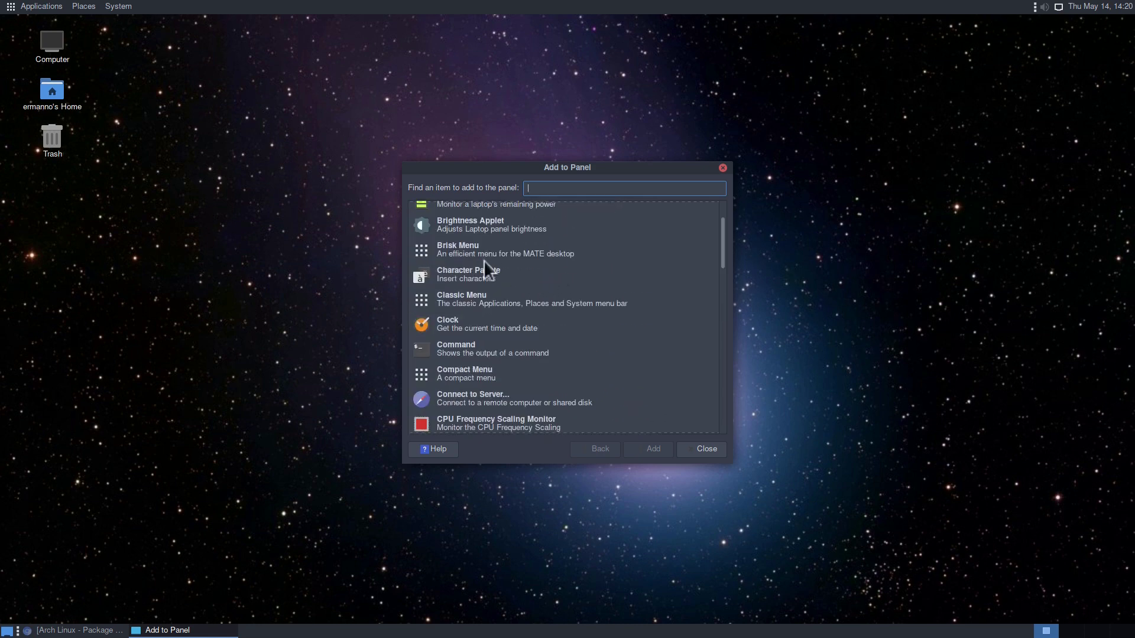
pyautogui.click(521, 250)
pyautogui.click(643, 449)
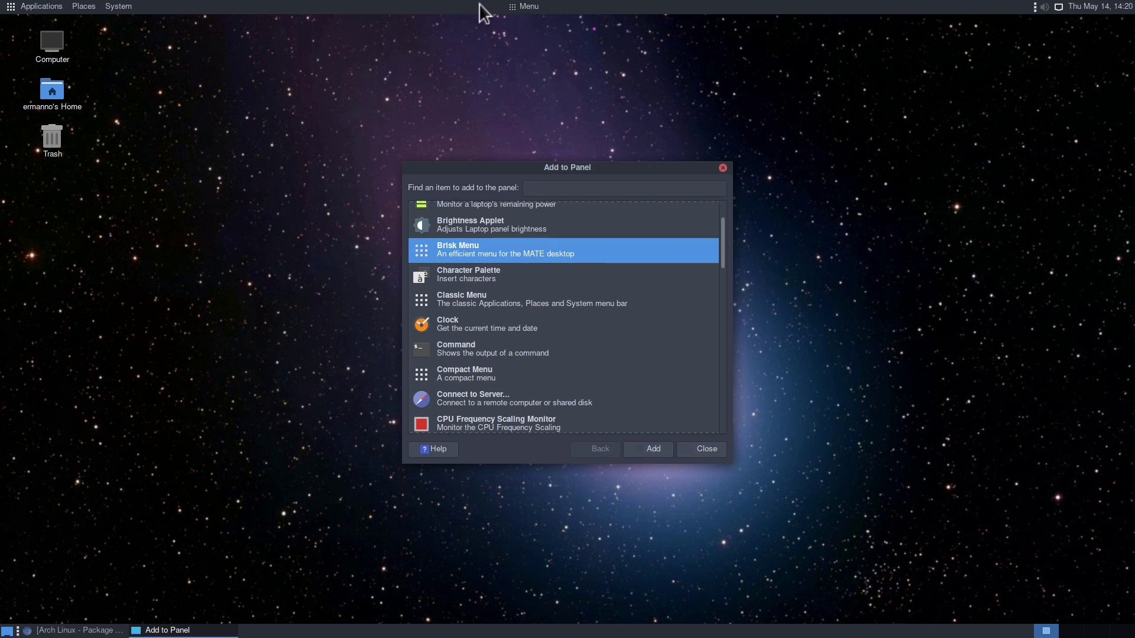
# Step: Close Add to Panel and try the new Brisk Menu, browsing its Education category
pyautogui.click(722, 168)
pyautogui.click(523, 7)
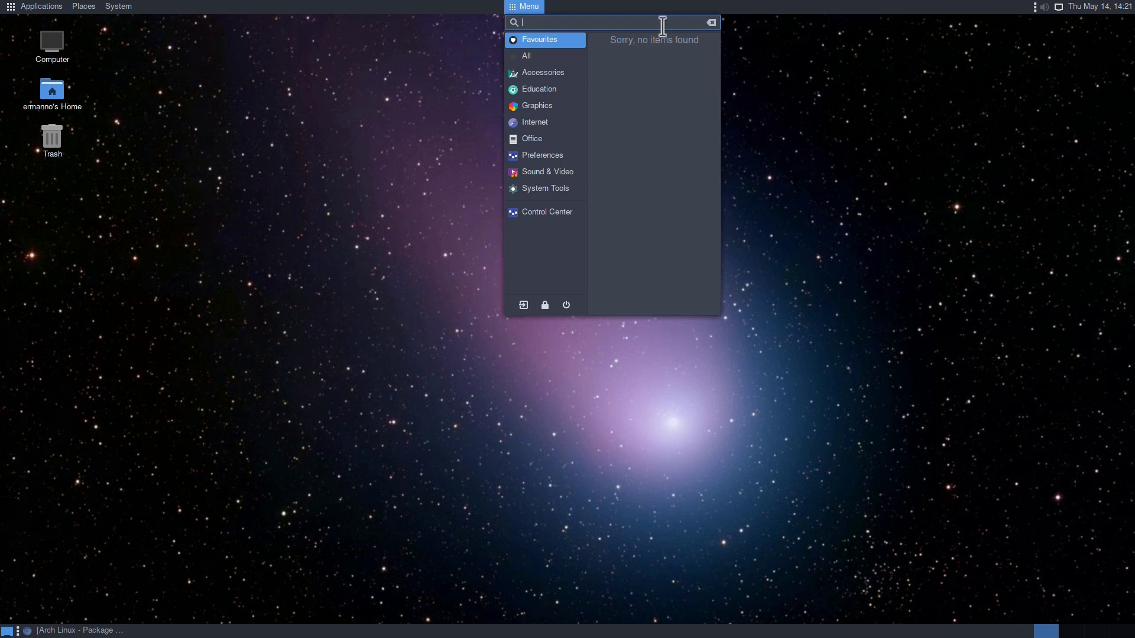
pyautogui.click(549, 85)
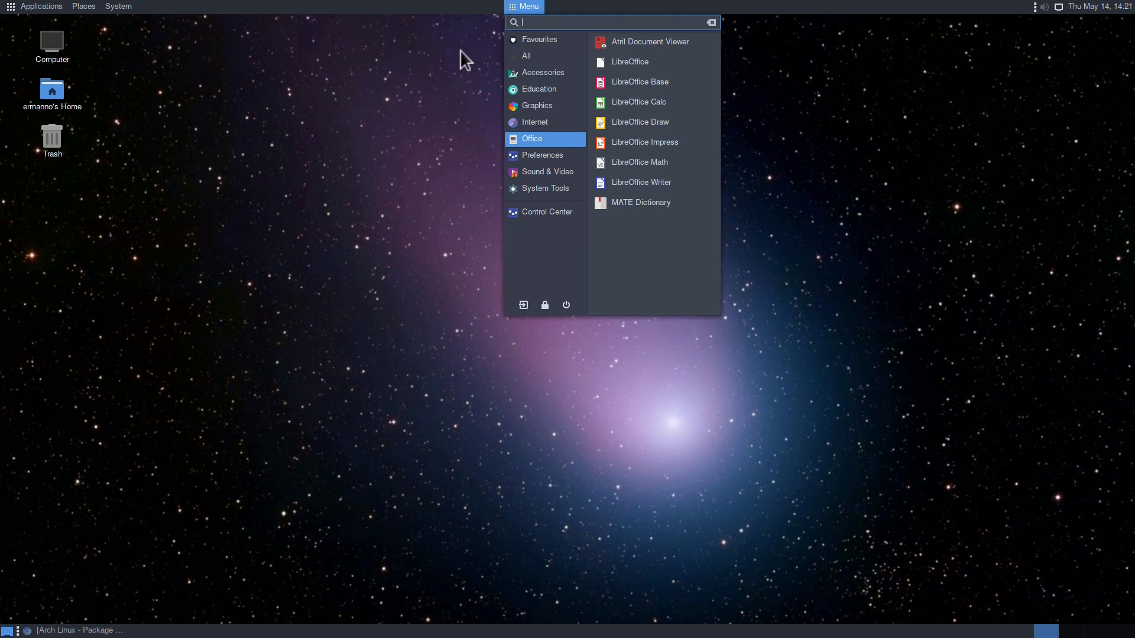
pyautogui.click(421, 130)
# Step: Remove the classic Applications/Places/System menus and move Brisk Menu to the panel's far left
pyautogui.rightClick(63, 7)
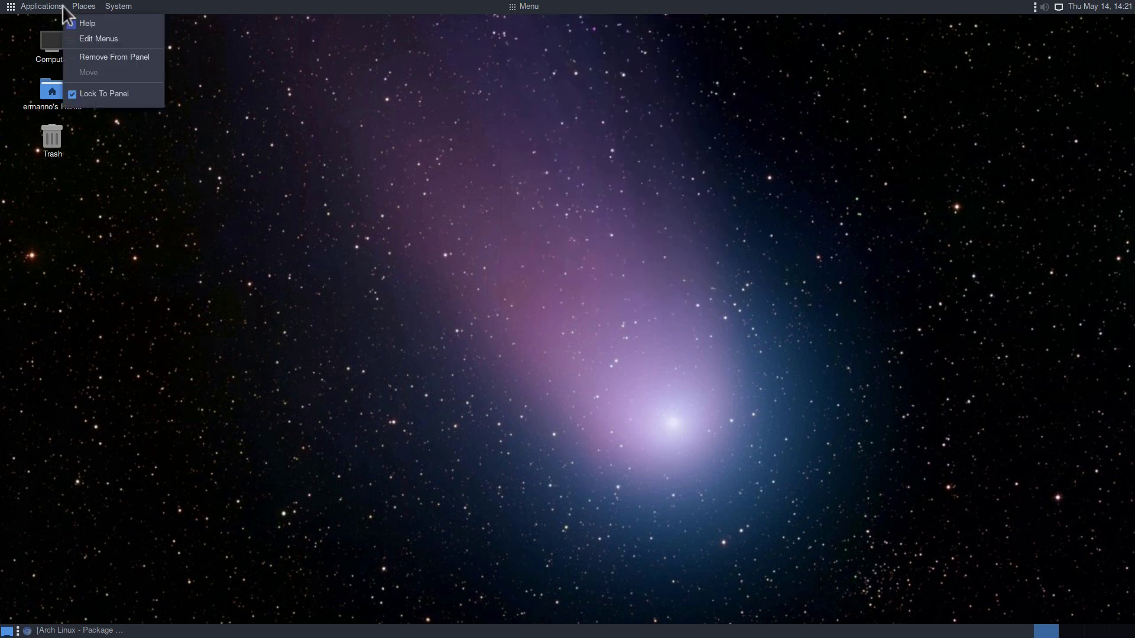
pyautogui.click(103, 57)
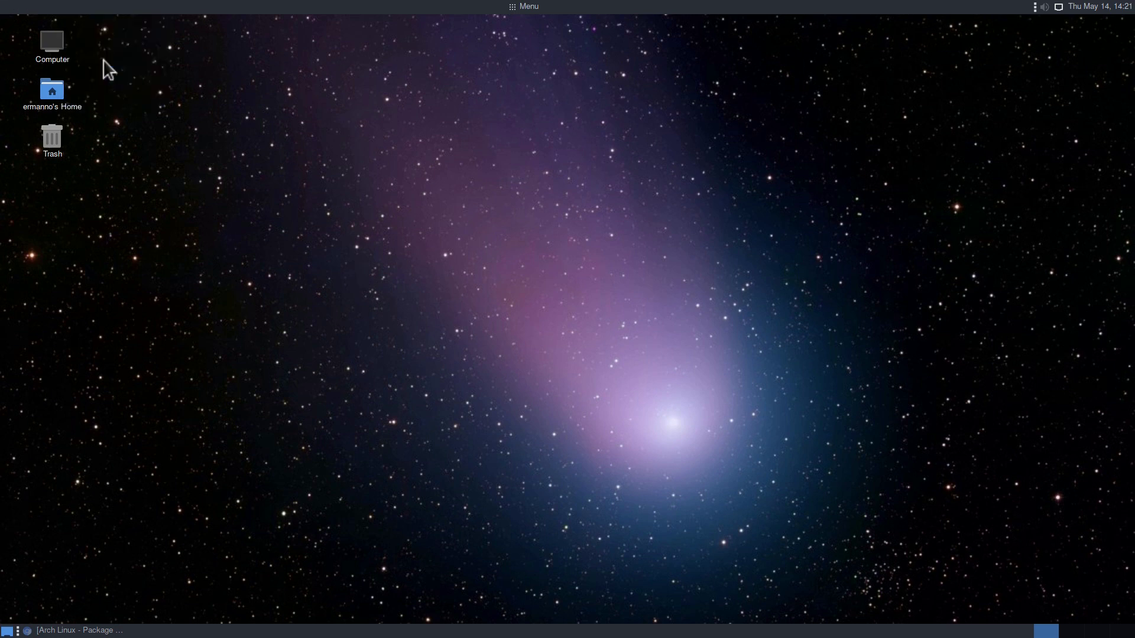
pyautogui.rightClick(522, 6)
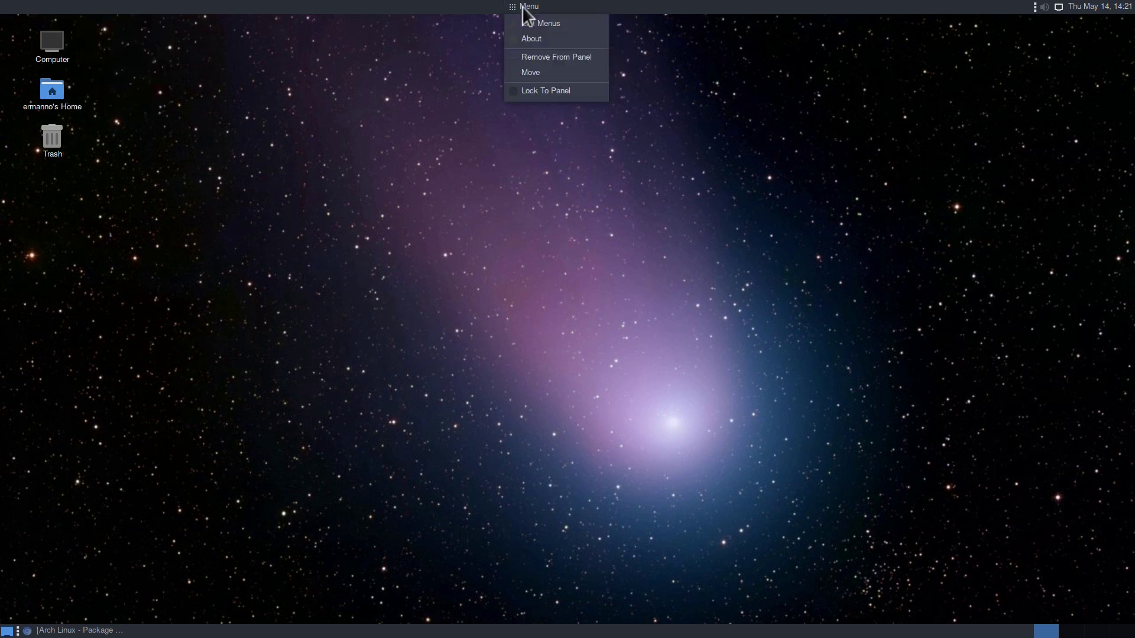
pyautogui.click(534, 68)
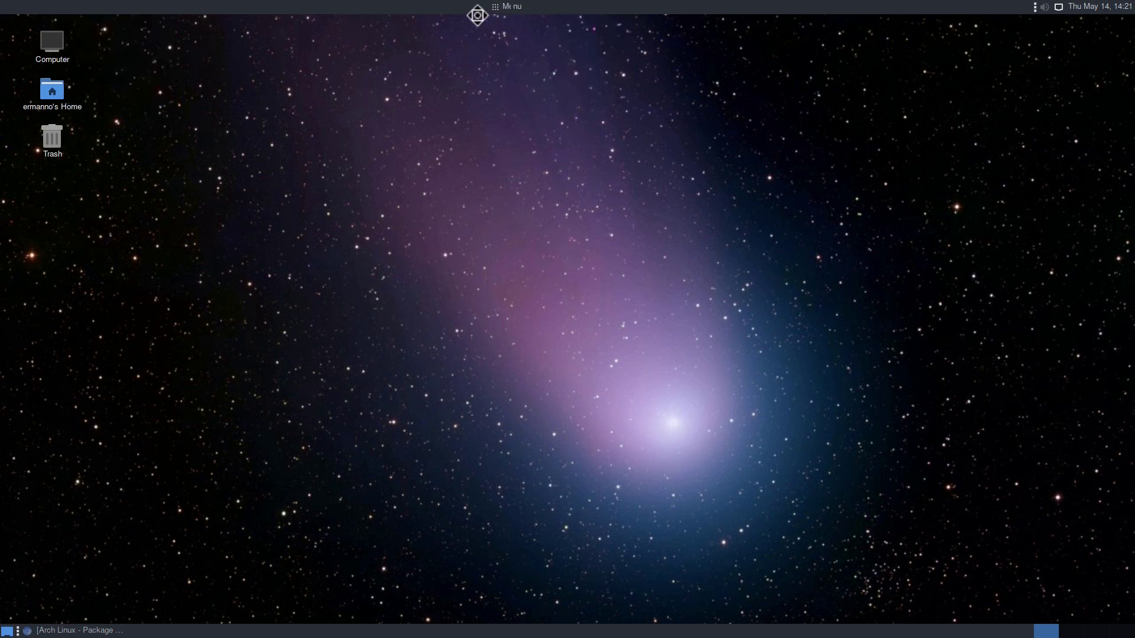
pyautogui.click(14, 18)
pyautogui.click(24, 8)
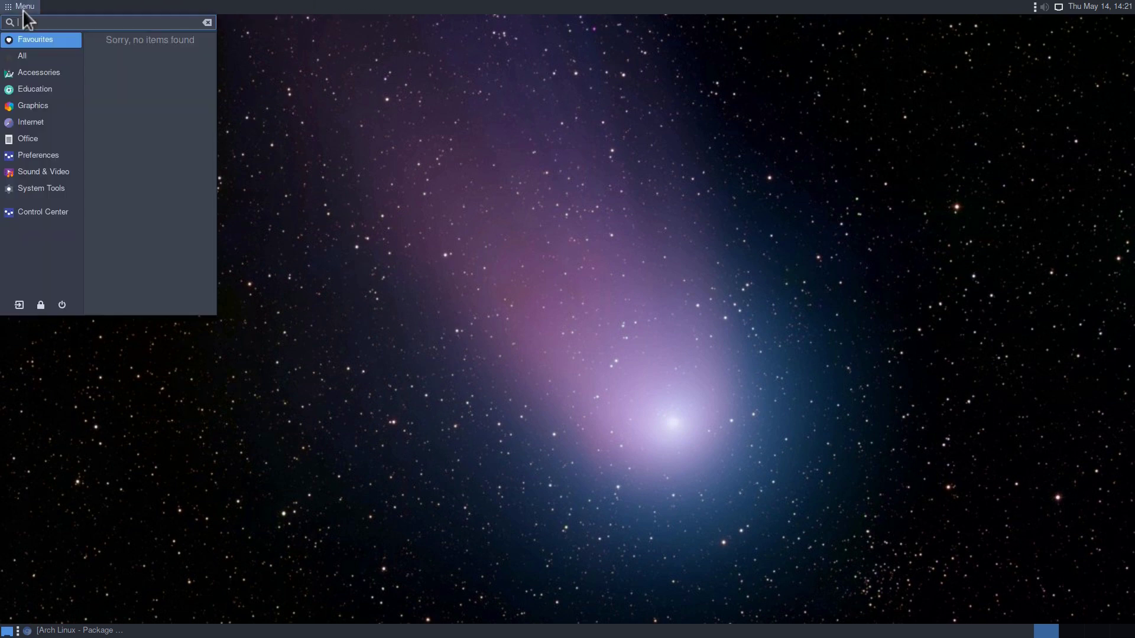
pyautogui.click(24, 8)
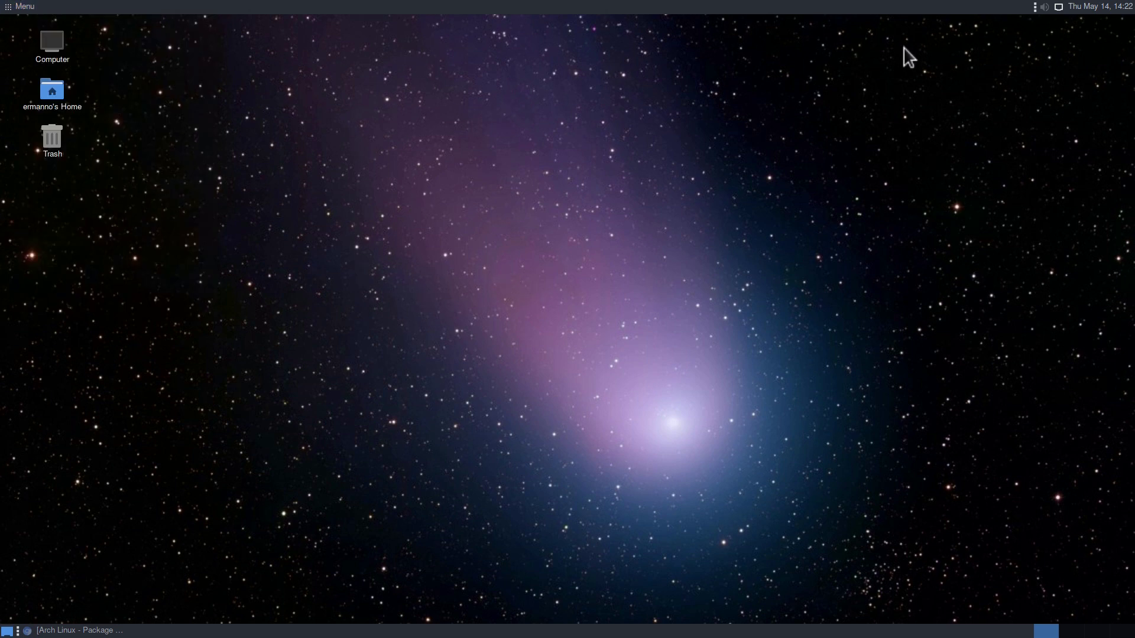
# Step: Increase the top panel's size from 24 to 30 pixels in Panel Properties
pyautogui.rightClick(405, 9)
pyautogui.click(441, 54)
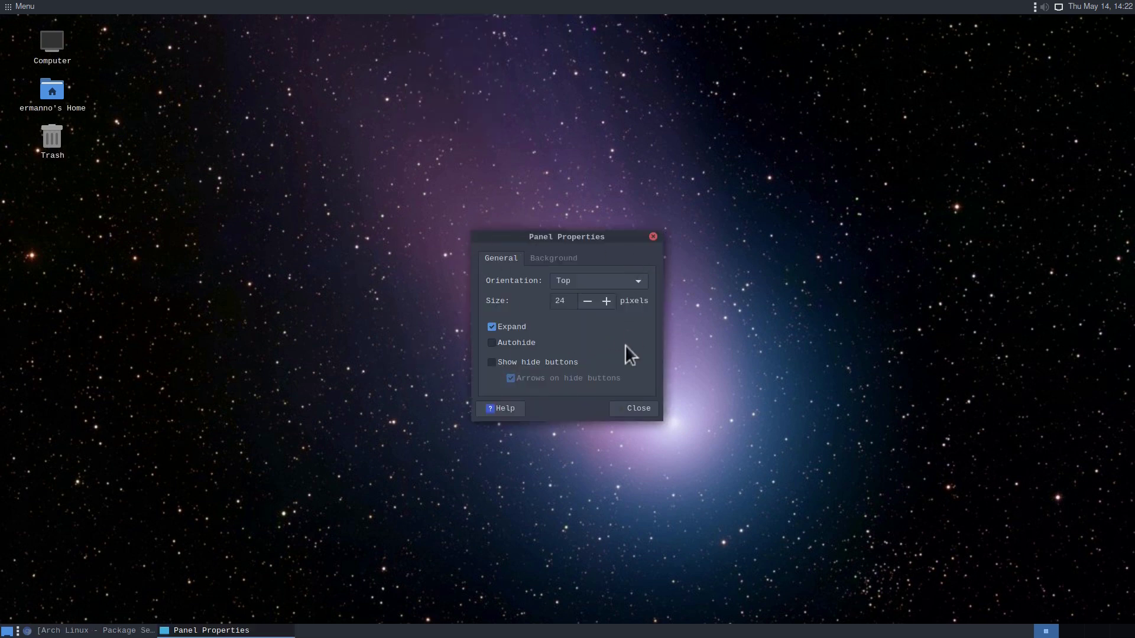
pyautogui.click(606, 301)
pyautogui.click(606, 302)
pyautogui.click(606, 301)
pyautogui.click(605, 301)
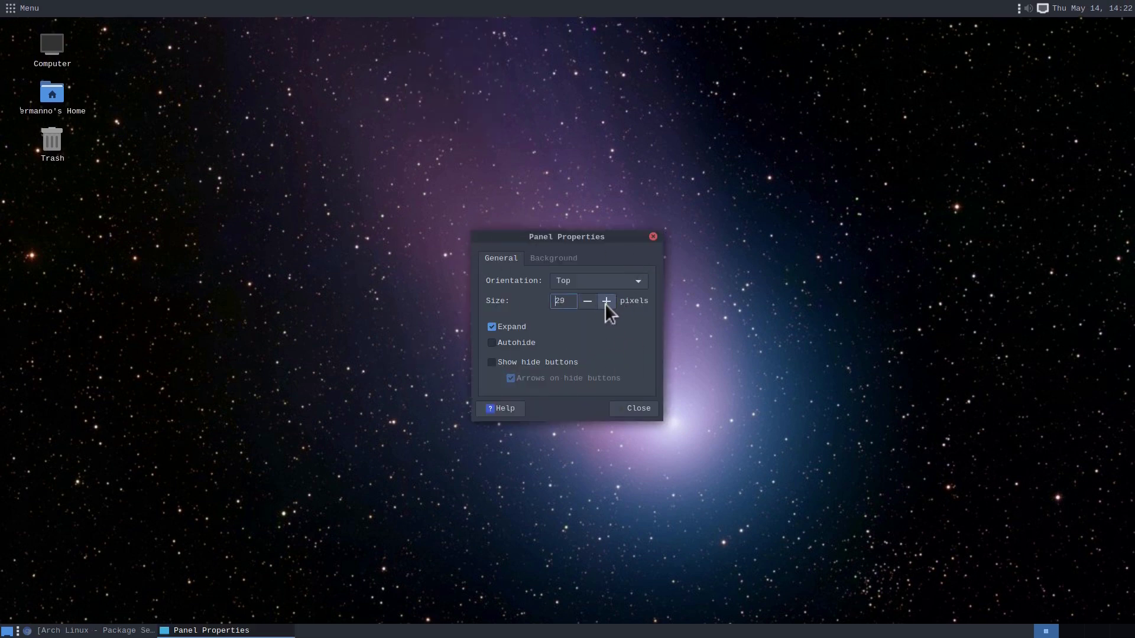
pyautogui.click(605, 301)
pyautogui.click(606, 301)
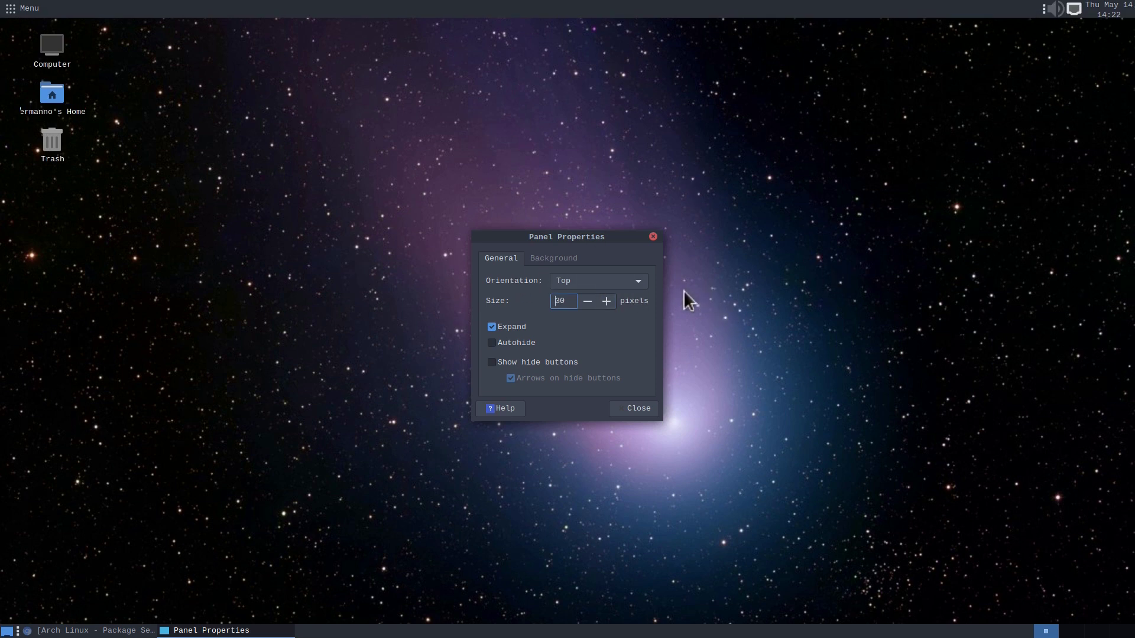
pyautogui.click(653, 236)
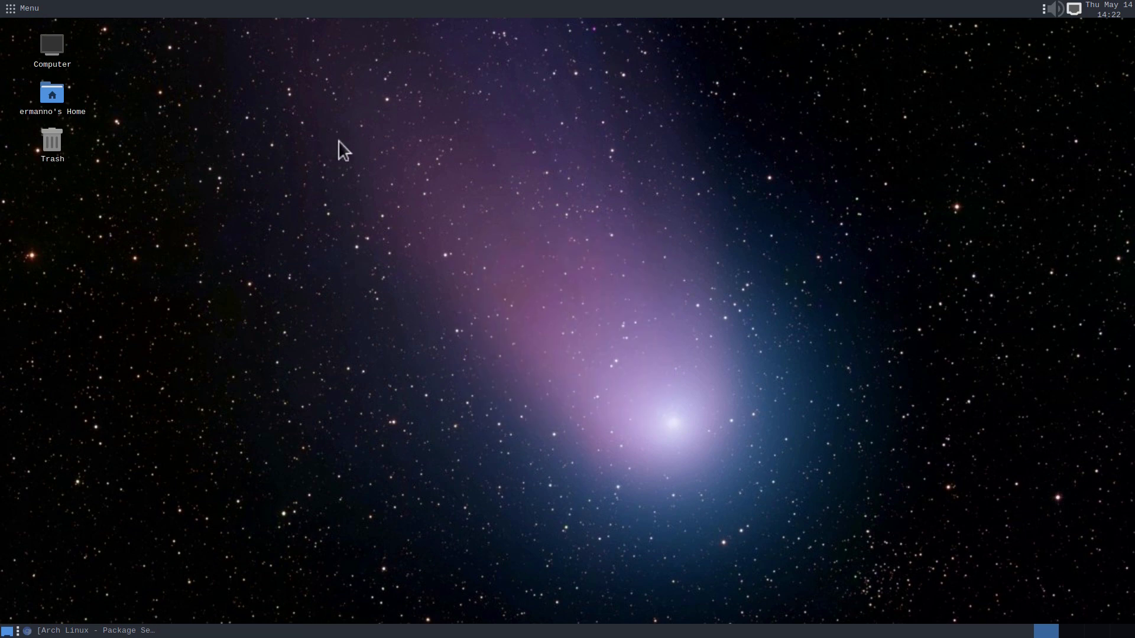
pyautogui.click(25, 7)
pyautogui.click(26, 12)
# Step: Add a Window List applet to the top panel and drag it beside the Menu
pyautogui.rightClick(507, 9)
pyautogui.click(530, 26)
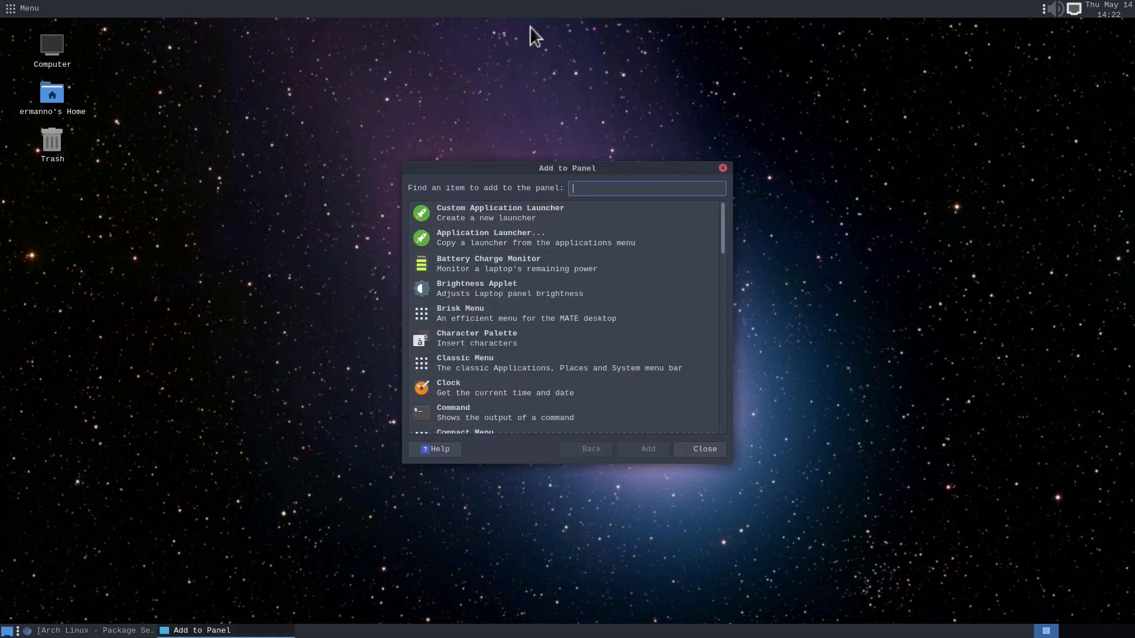
pyautogui.scroll(-10, 527, 279)
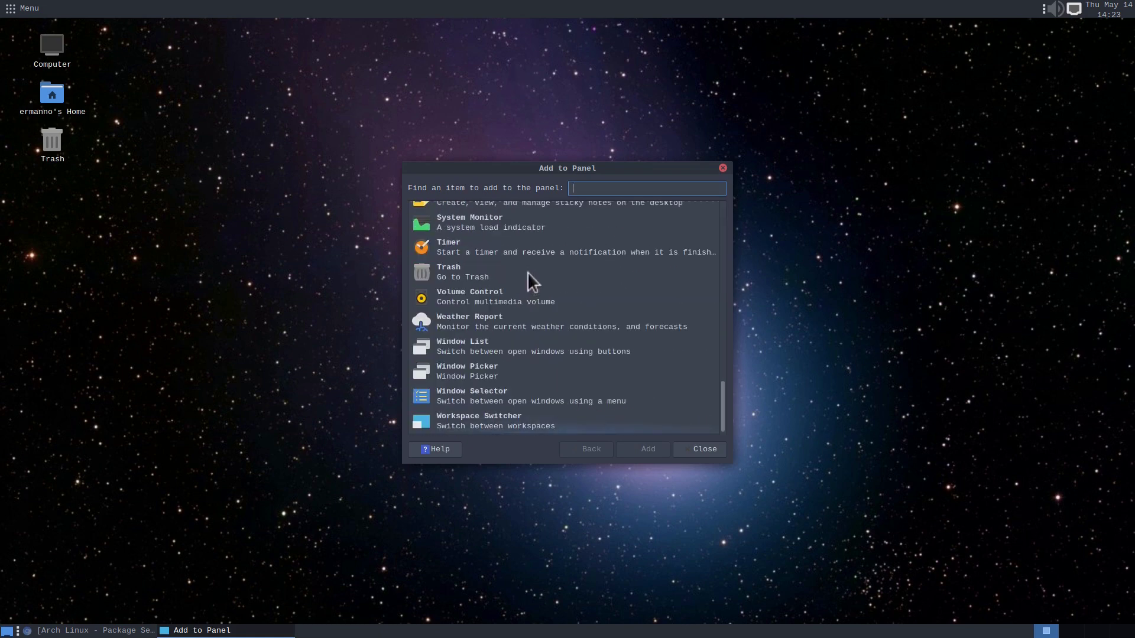
pyautogui.click(516, 346)
pyautogui.click(643, 450)
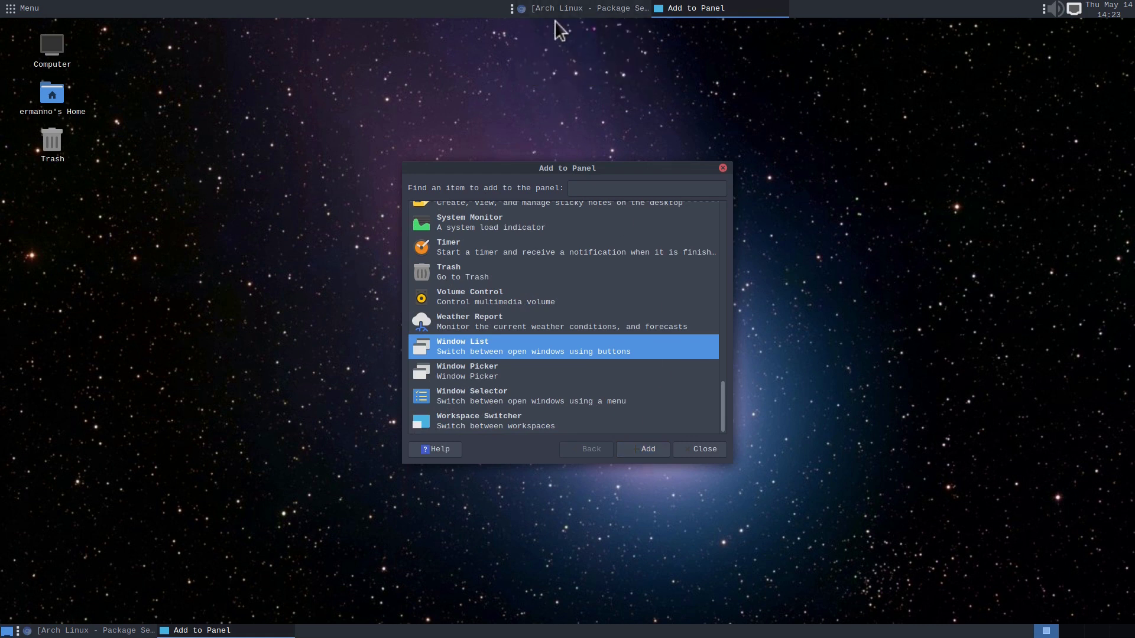
pyautogui.click(691, 448)
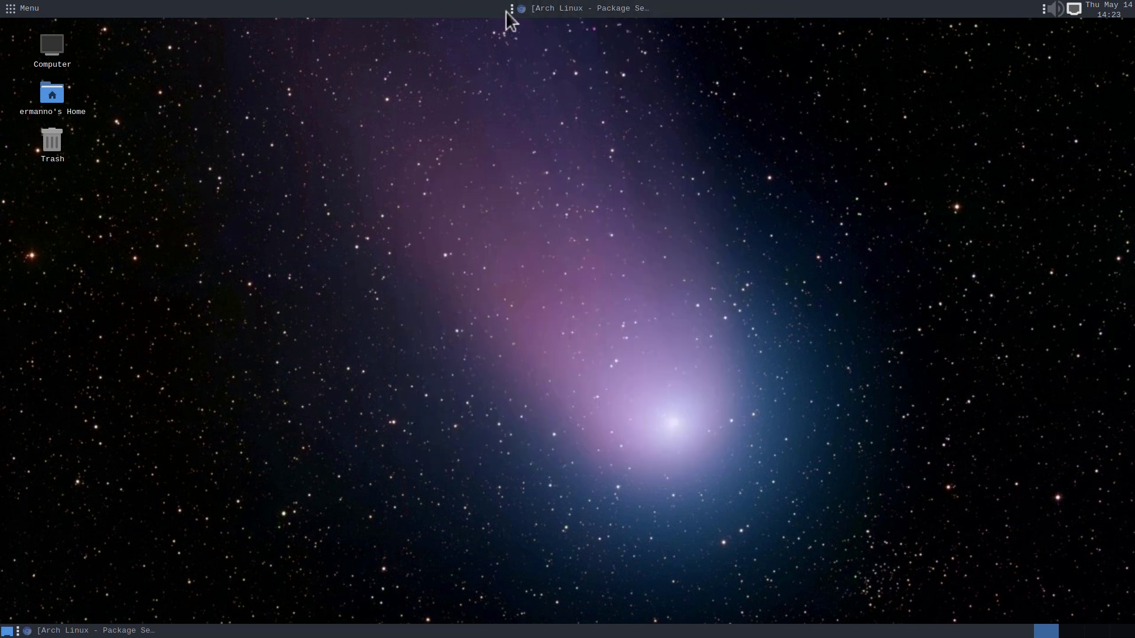
pyautogui.moveTo(512, 10); pyautogui.dragTo(135, 11)
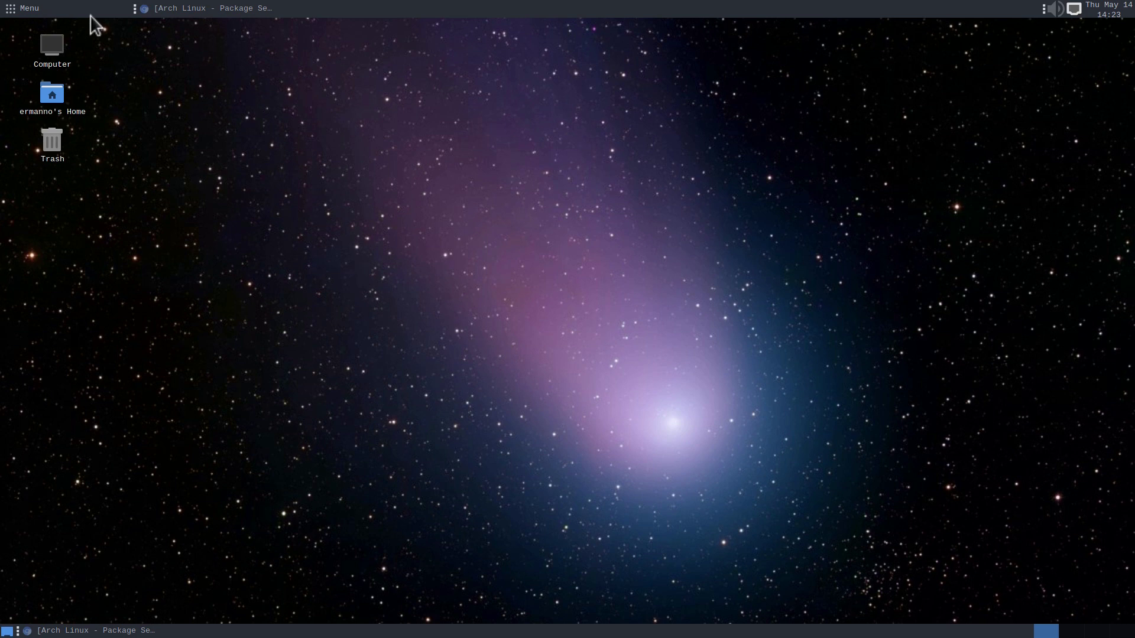
pyautogui.click(9, 9)
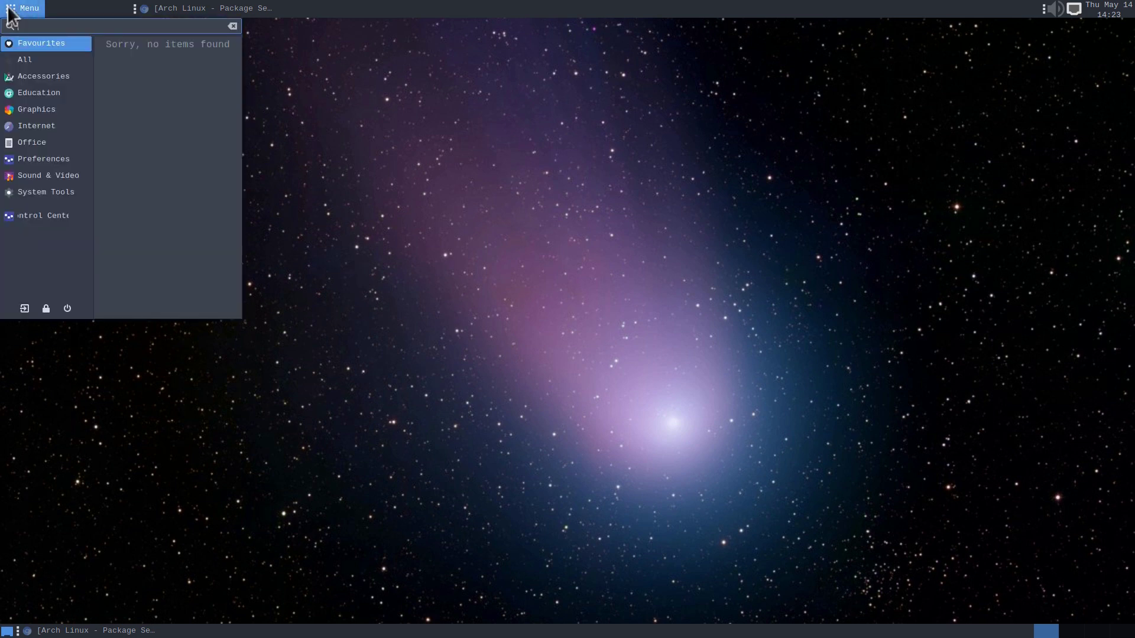
pyautogui.click(49, 125)
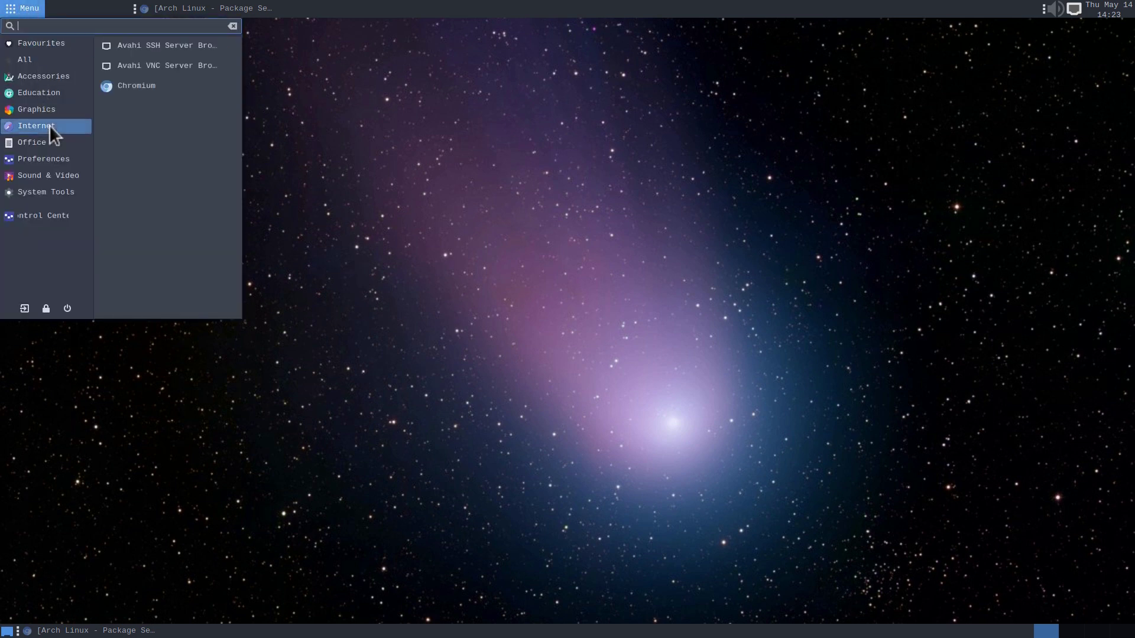
pyautogui.rightClick(131, 86)
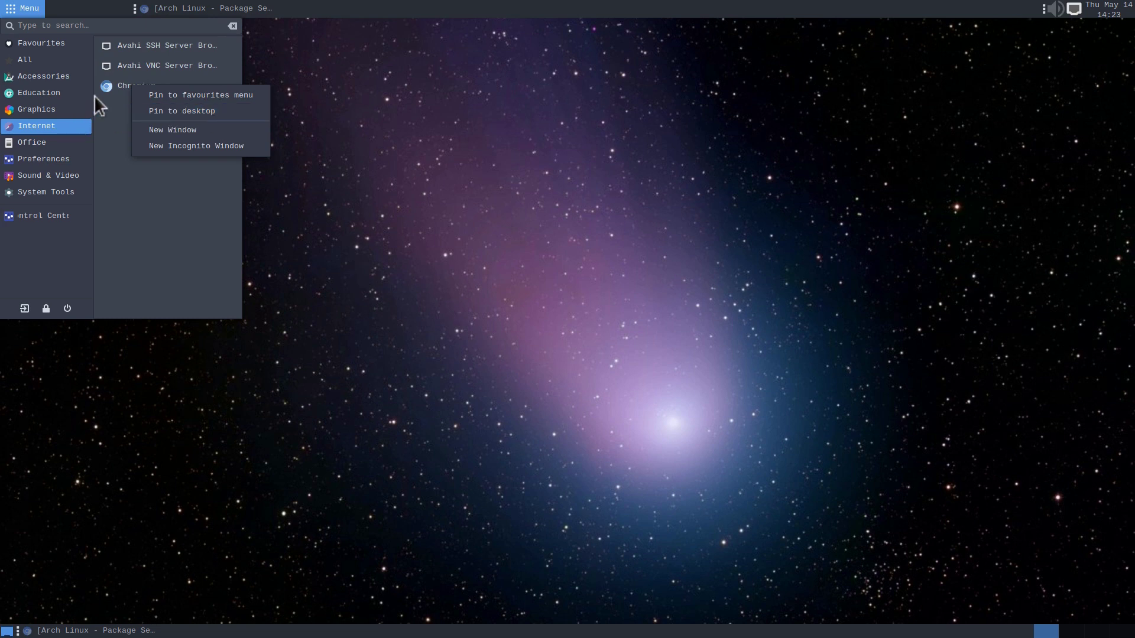
pyautogui.click(113, 98)
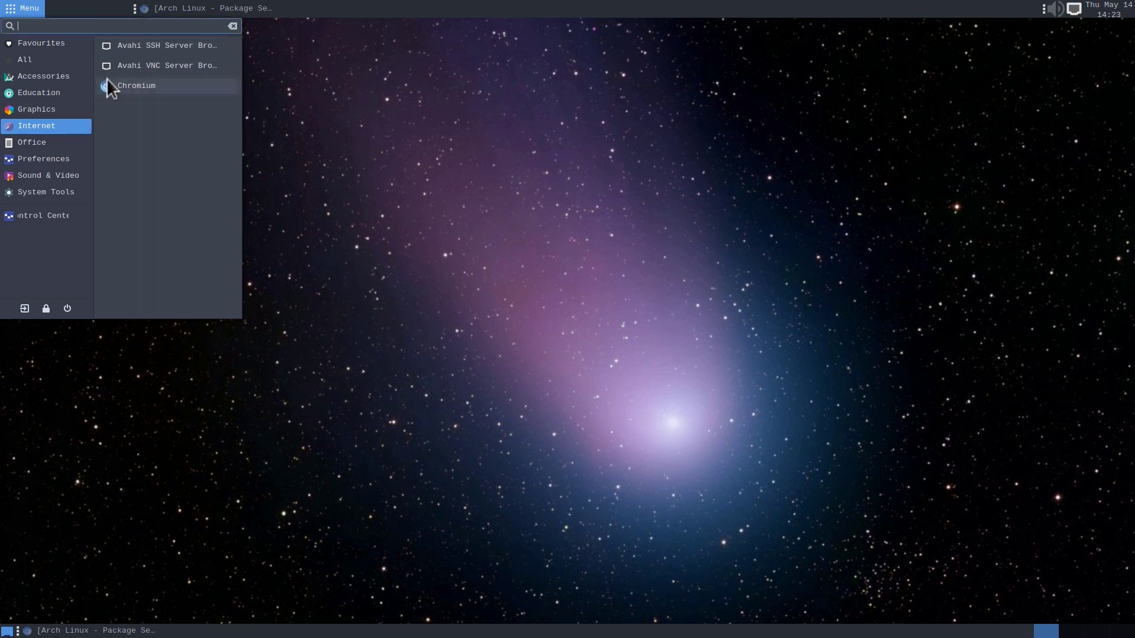
pyautogui.moveTo(121, 89); pyautogui.dragTo(57, 3)
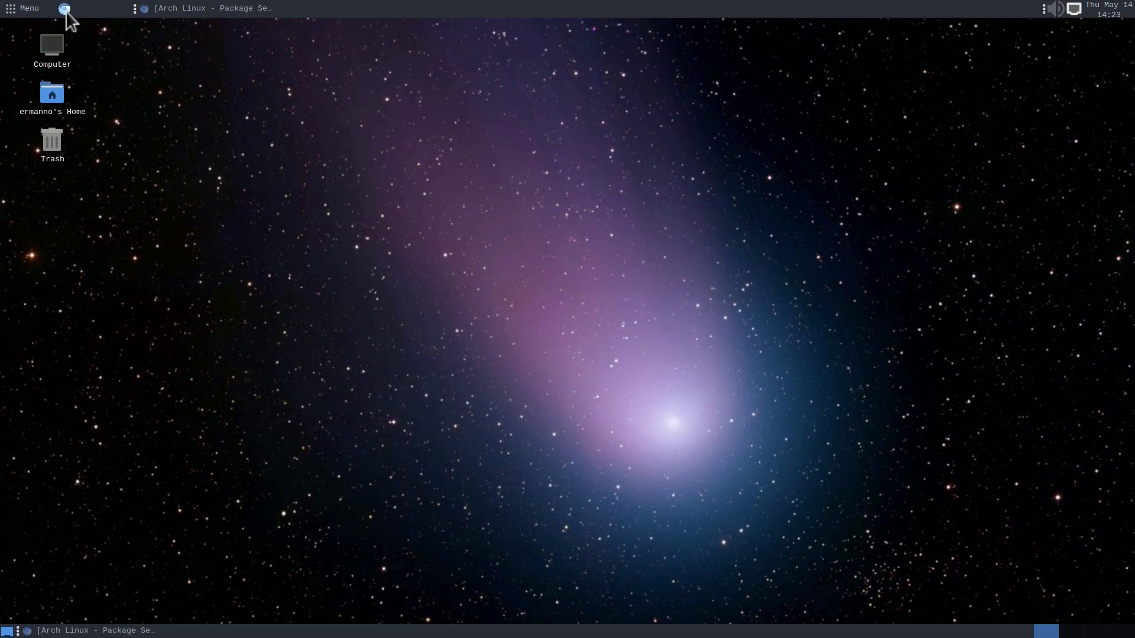
pyautogui.click(65, 8)
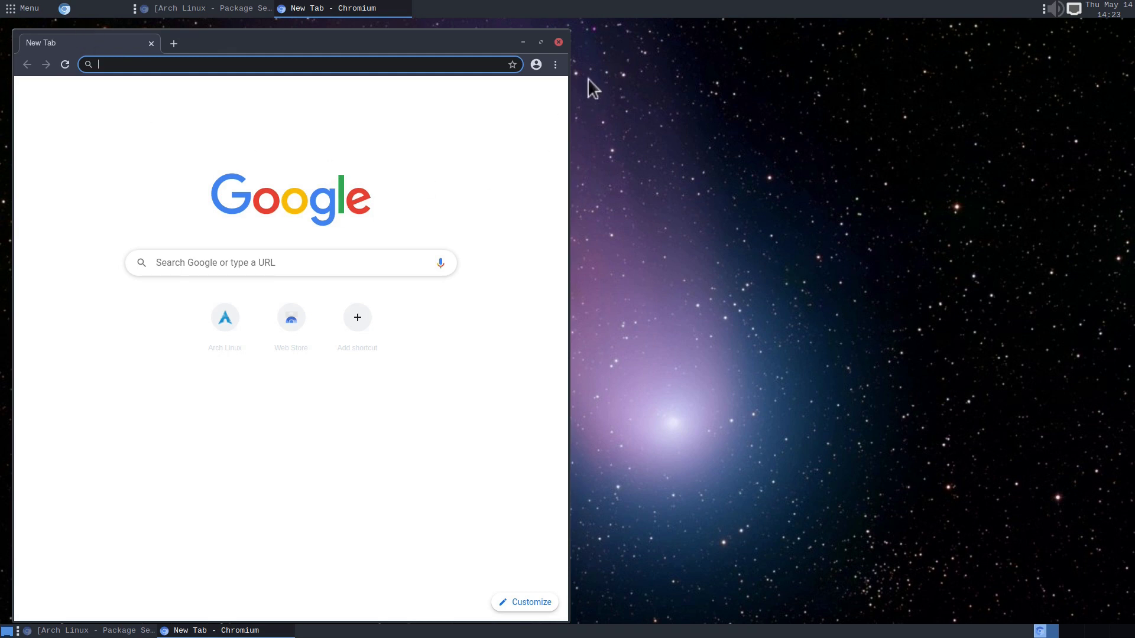
pyautogui.click(559, 43)
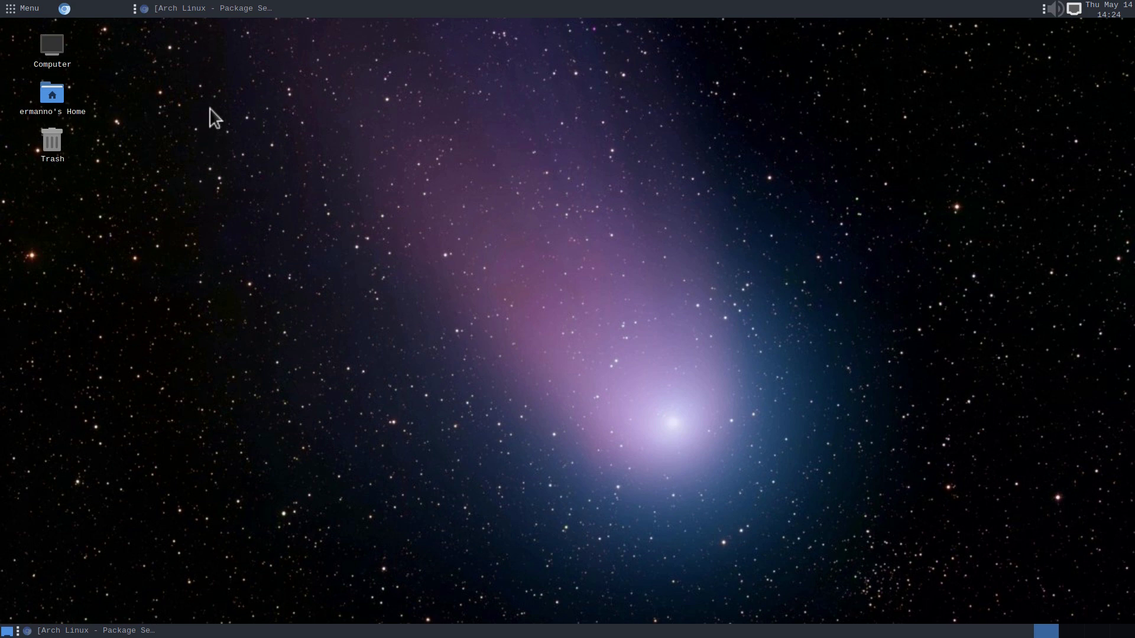
pyautogui.click(54, 141)
pyautogui.rightClick(64, 9)
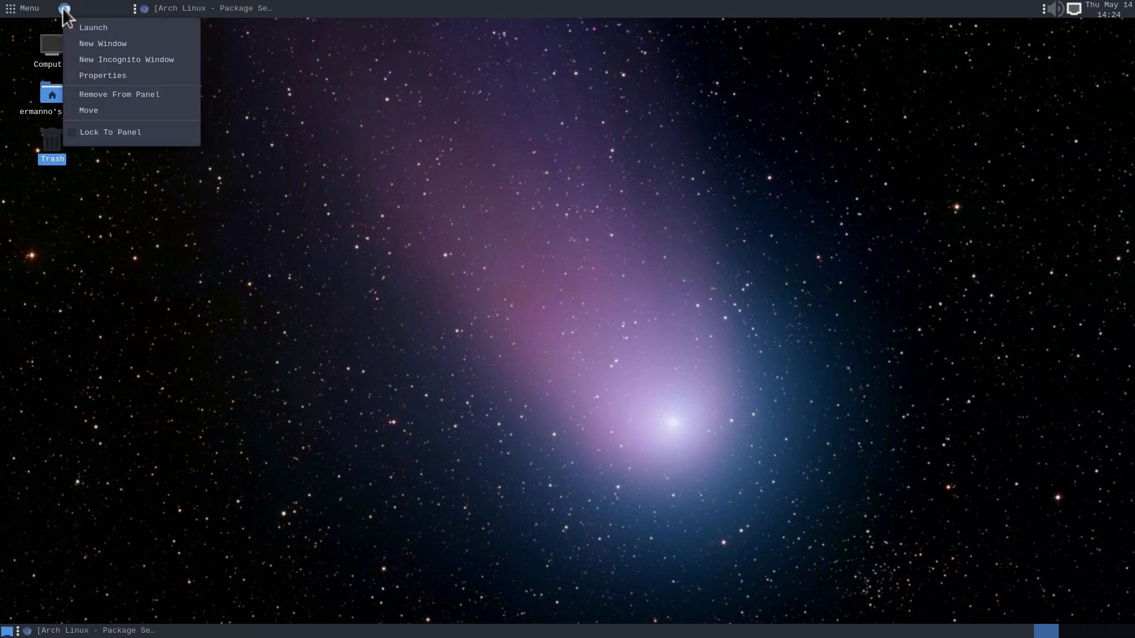
pyautogui.click(110, 96)
pyautogui.moveTo(143, 20)
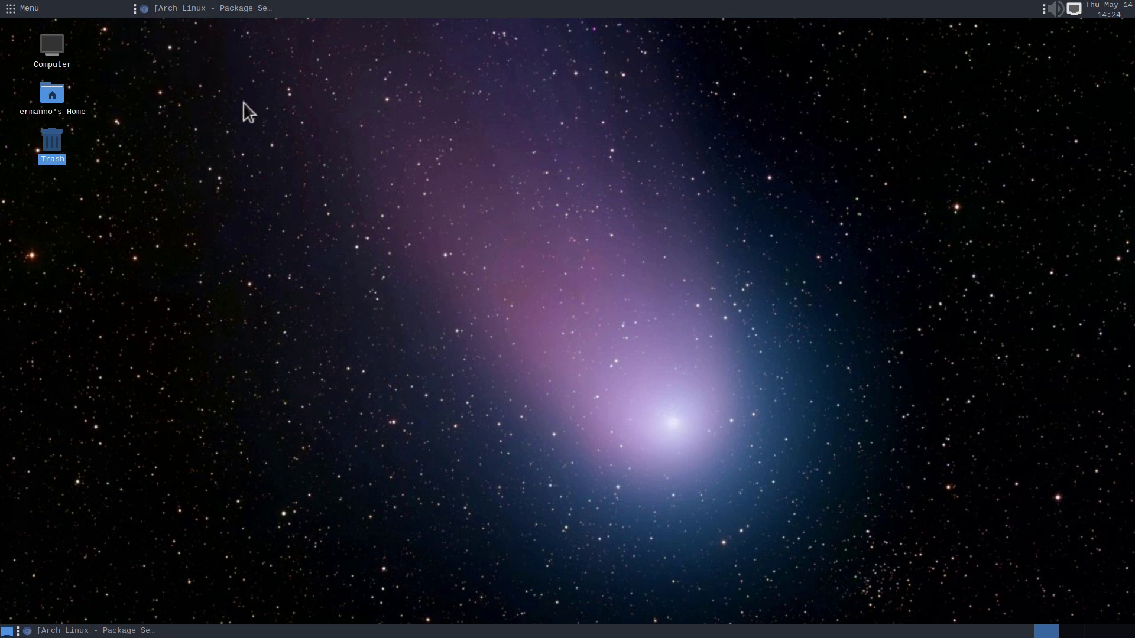
# Step: Launch MATE Terminal via a 'term' menu search and enlarge its text
pyautogui.click(30, 8)
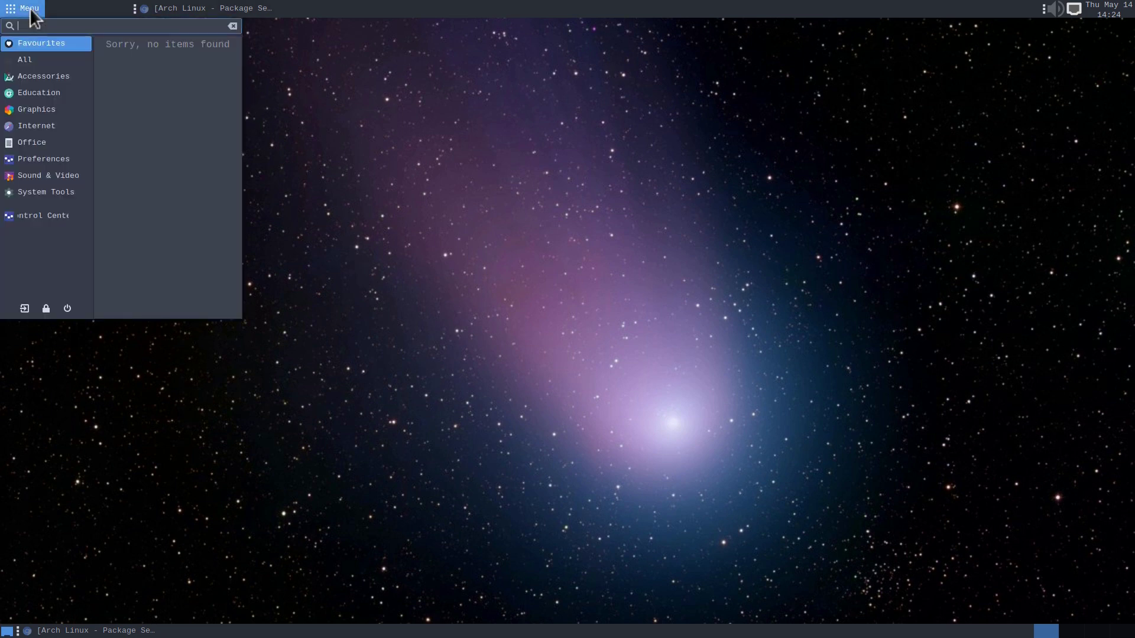
pyautogui.write('term')
pyautogui.press('Return')
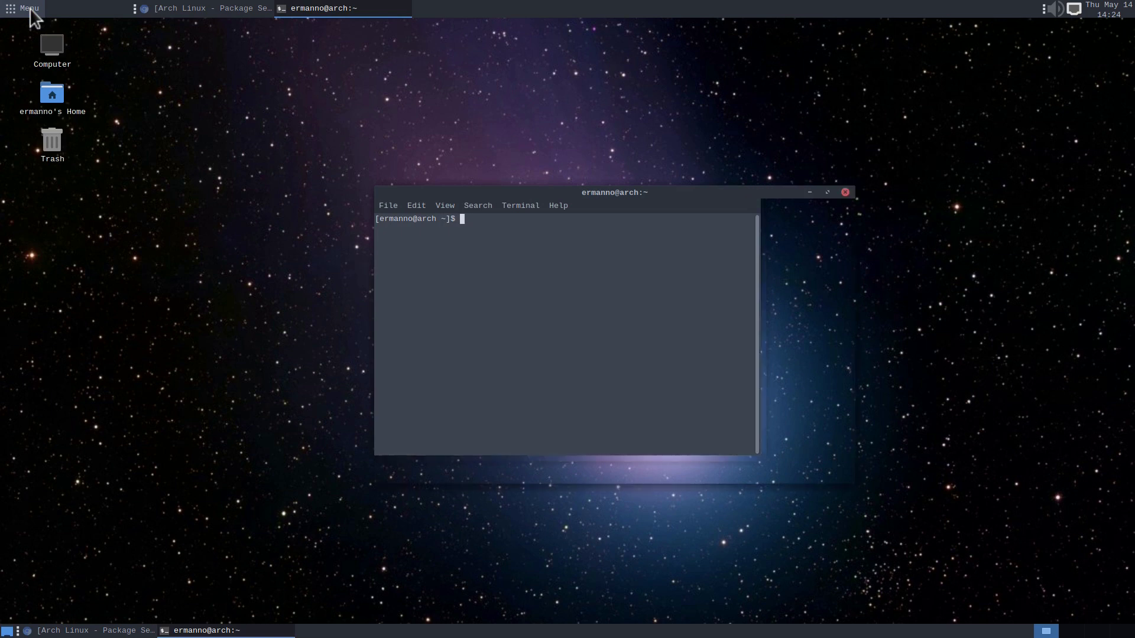
pyautogui.hotkey('ctrl', '+')
pyautogui.hotkey('ctrl', '+')
pyautogui.hotkey('ctrl', '+')
# Step: Install Plank with sudo pacman -S plank, confirm the packages, and close the terminal
pyautogui.write('sudo')
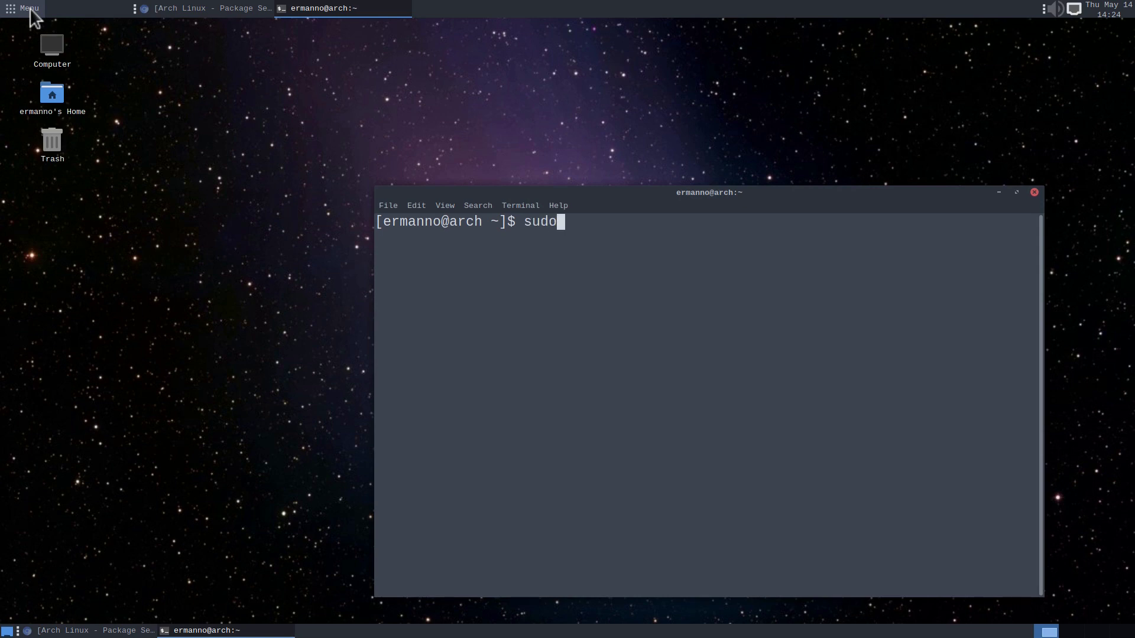
pyautogui.write(' pacman -S ')
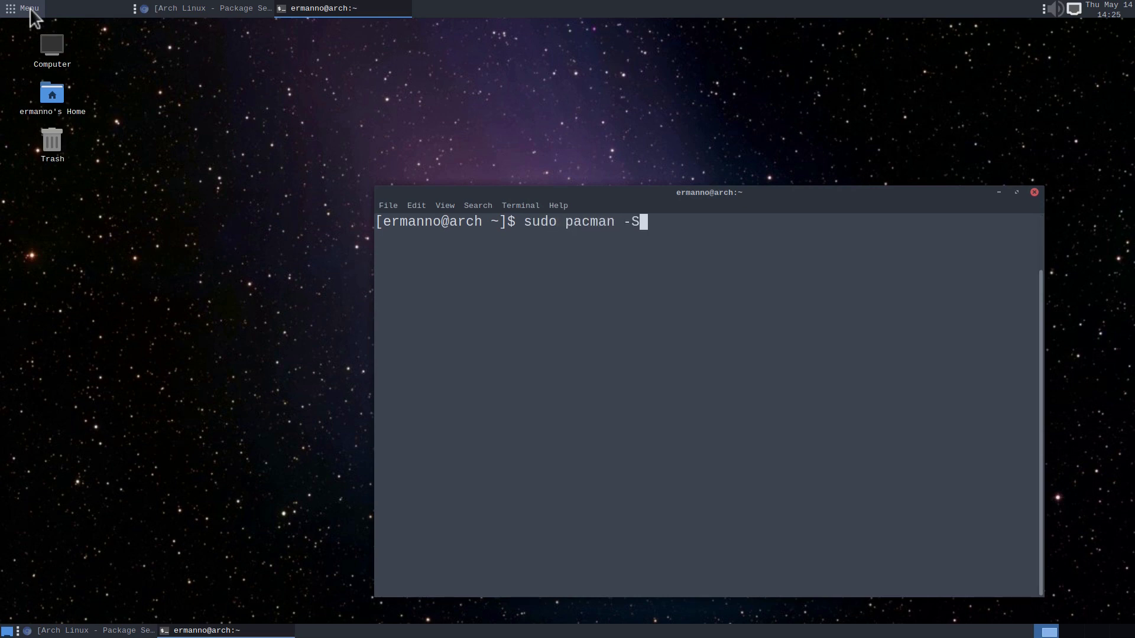
pyautogui.write('plank')
pyautogui.press('Return')
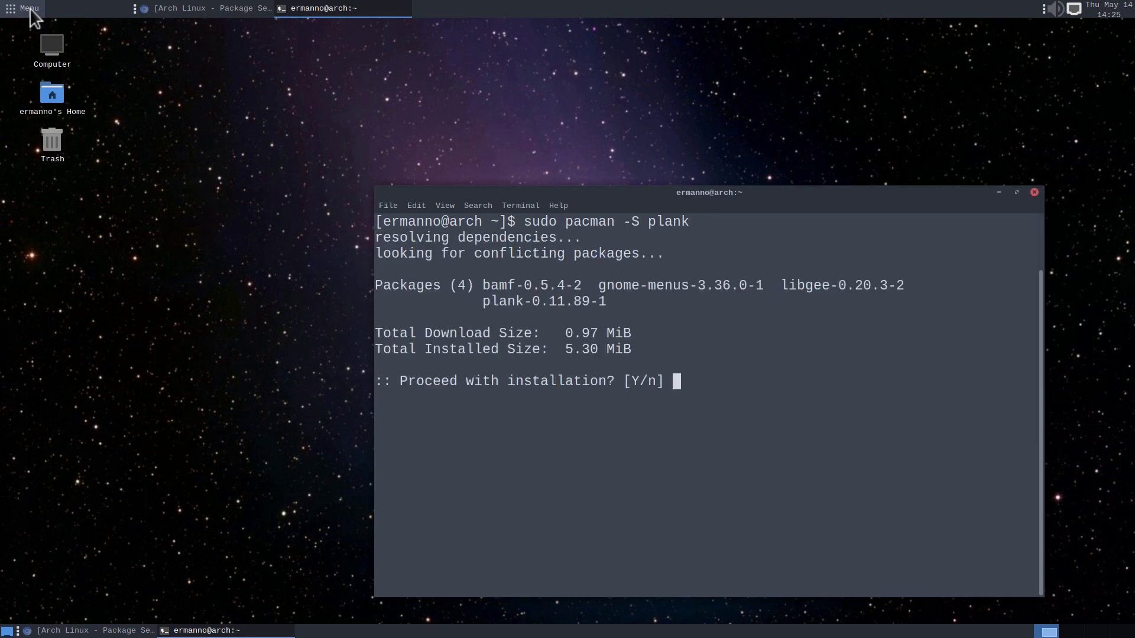
pyautogui.press('Return')
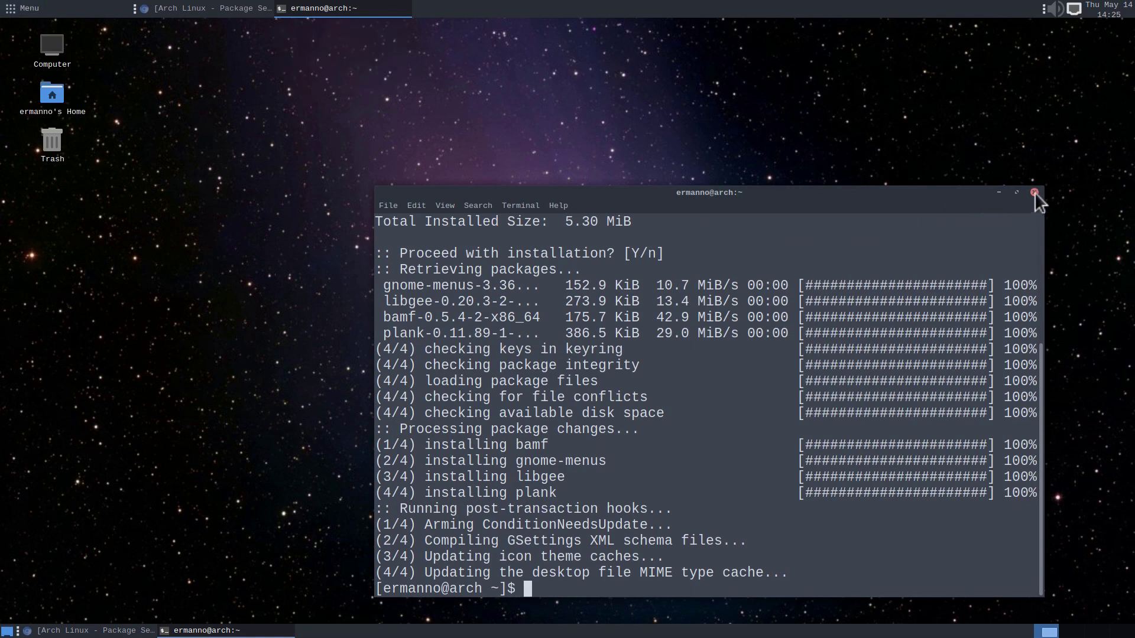
pyautogui.click(1034, 192)
pyautogui.click(29, 9)
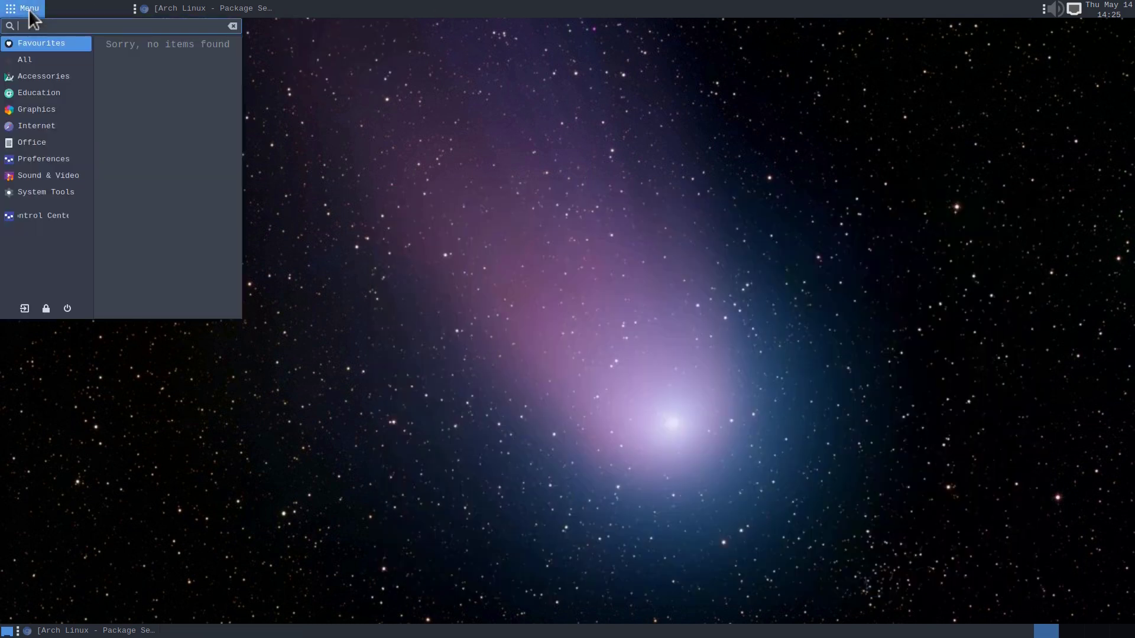
# Step: Launch Plank from a 'plank' menu search and delete the bottom panel
pyautogui.write('plank')
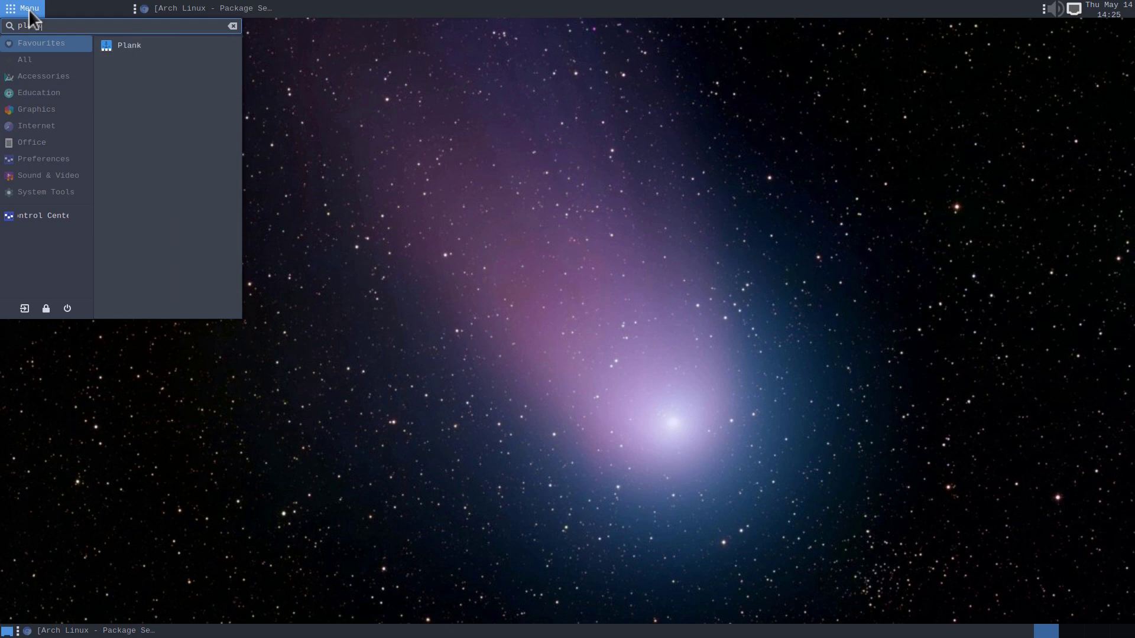
pyautogui.click(141, 52)
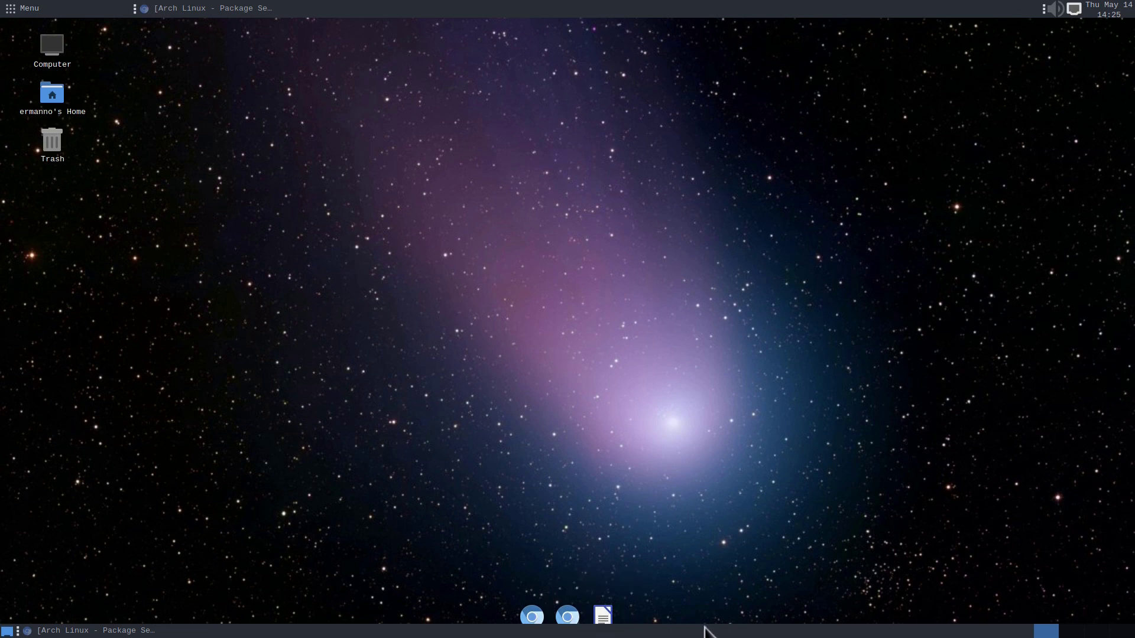
pyautogui.rightClick(292, 634)
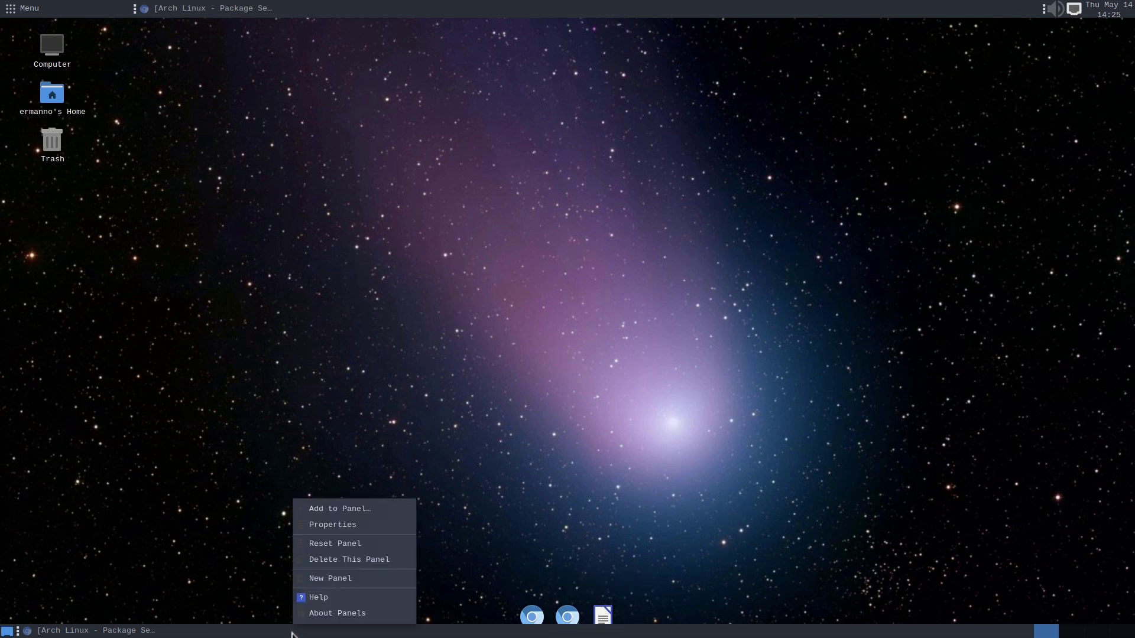
pyautogui.click(358, 562)
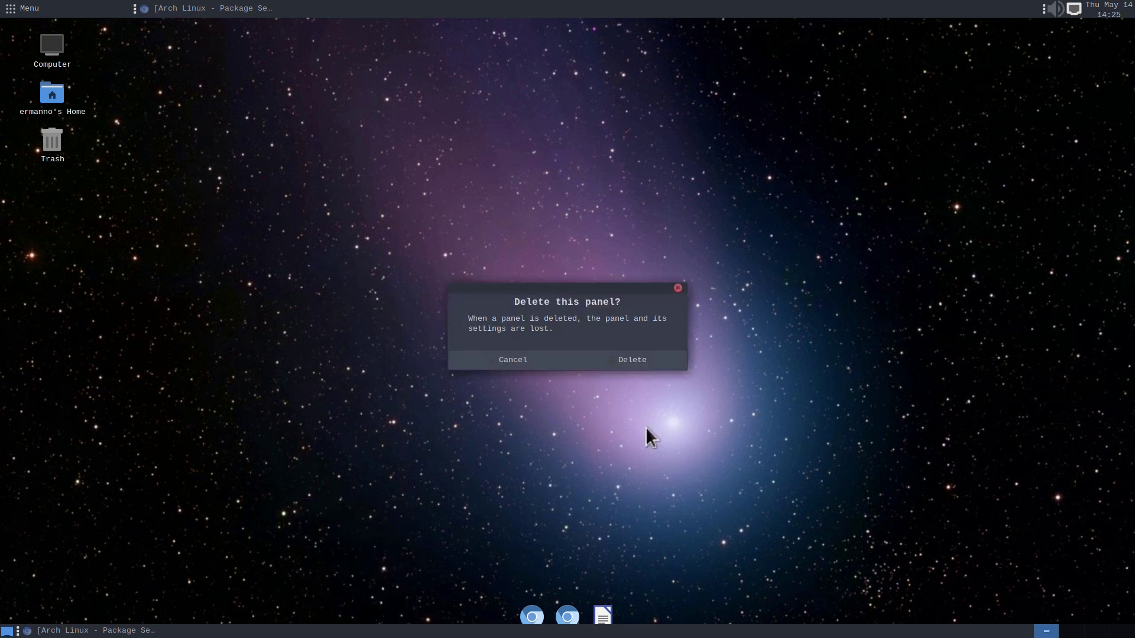
pyautogui.click(652, 359)
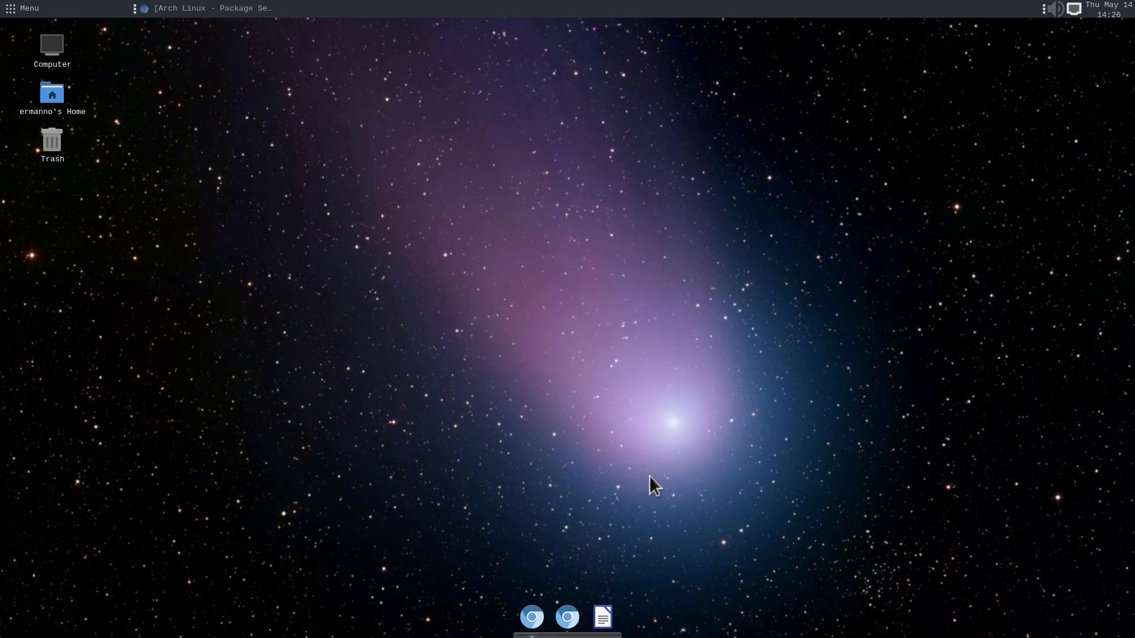
pyautogui.rightClick(604, 620)
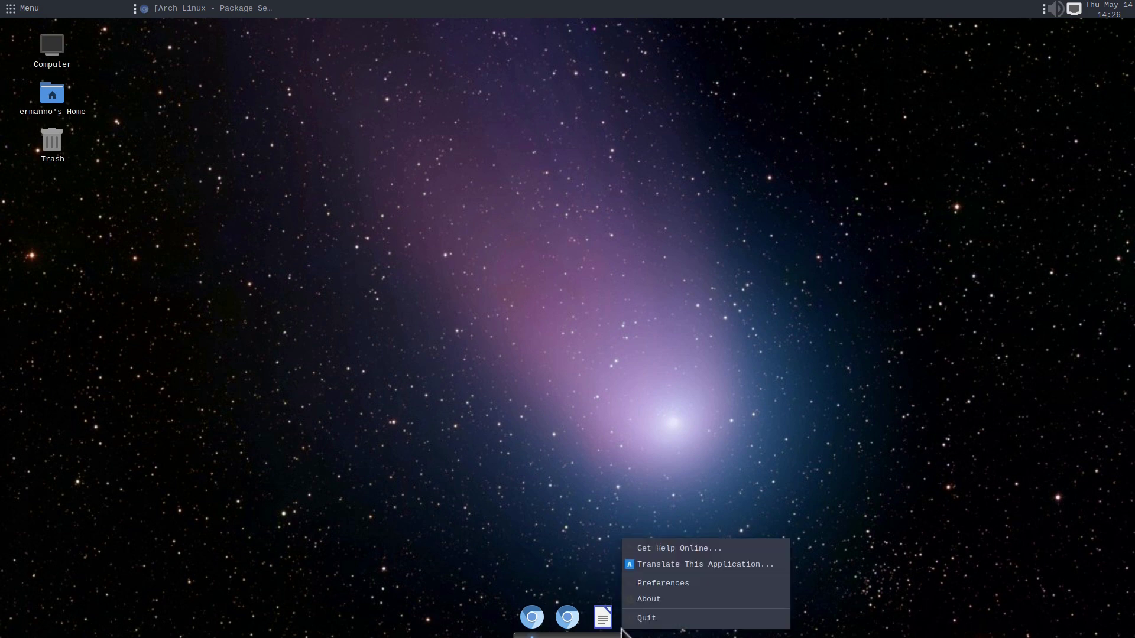
# Step: In Plank Preferences, set theme Transparent, alignment Center, and enable Icon Zoom
pyautogui.click(660, 584)
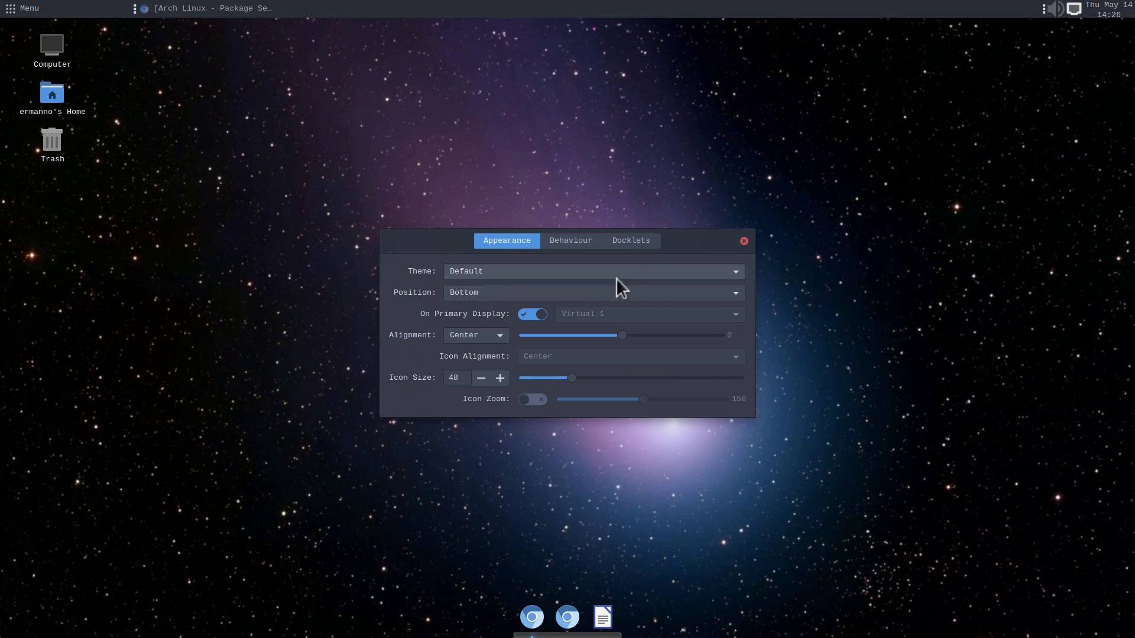
pyautogui.click(501, 271)
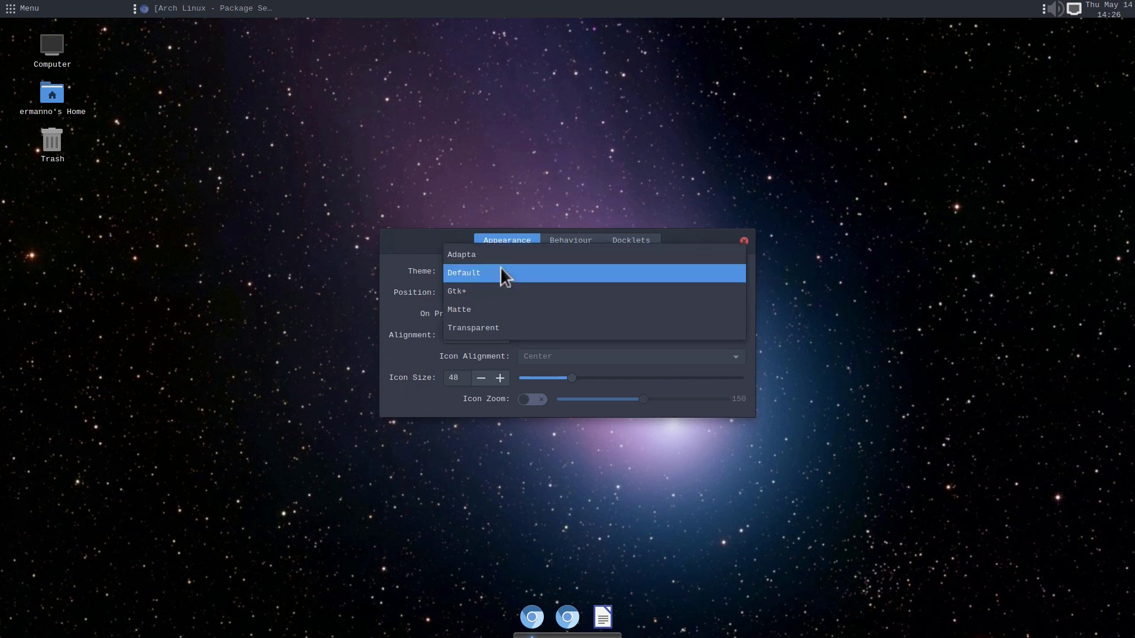
pyautogui.click(498, 252)
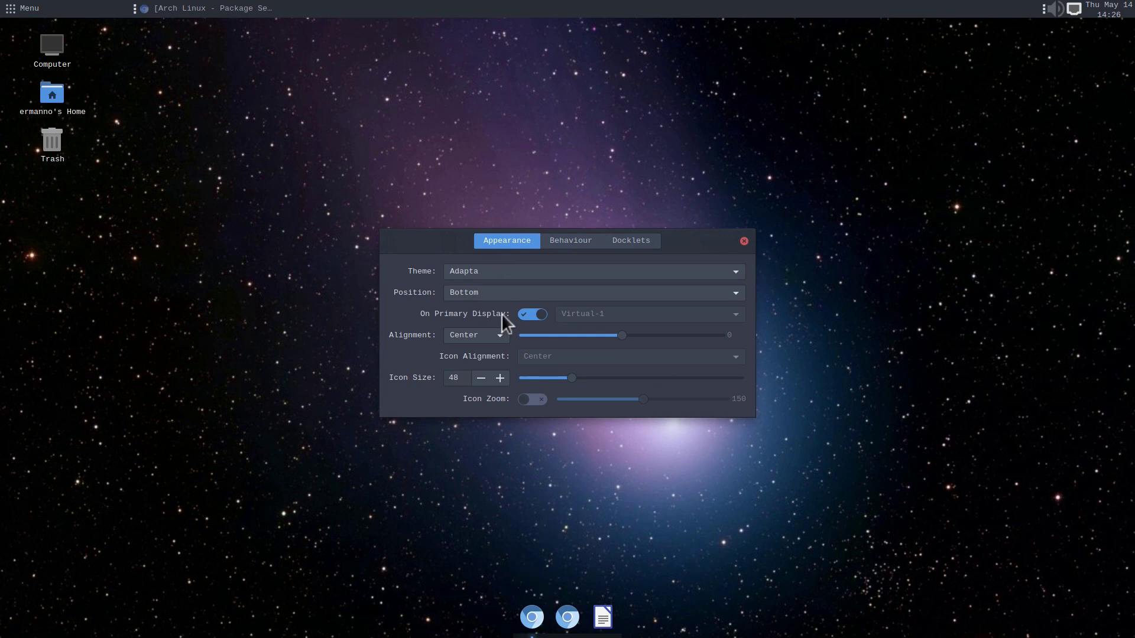
pyautogui.click(500, 272)
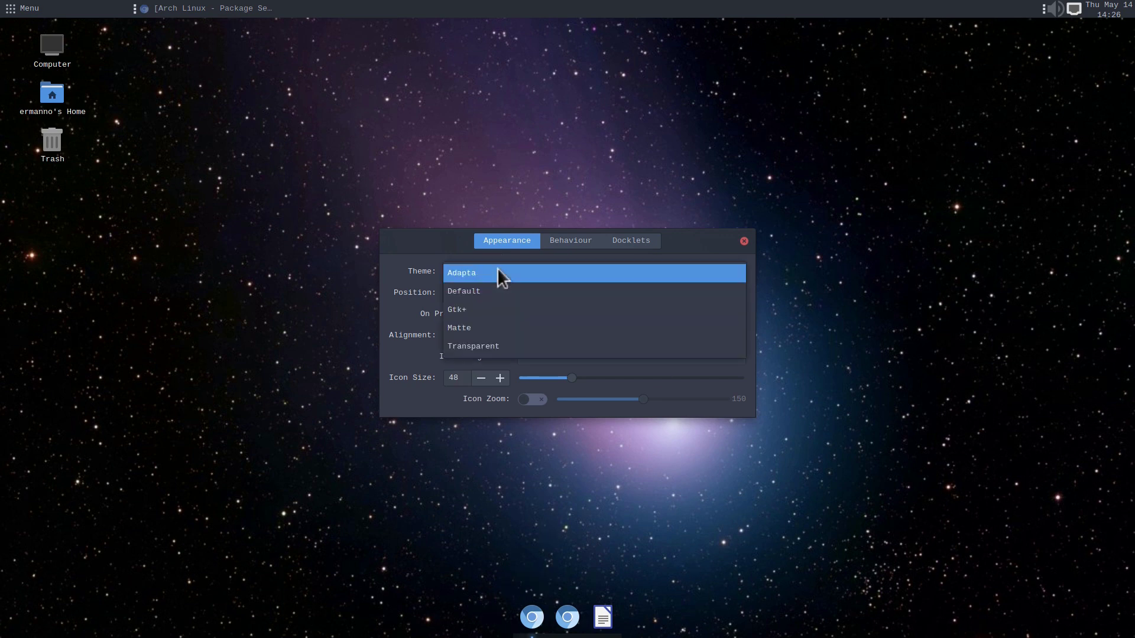
pyautogui.click(507, 345)
pyautogui.click(495, 336)
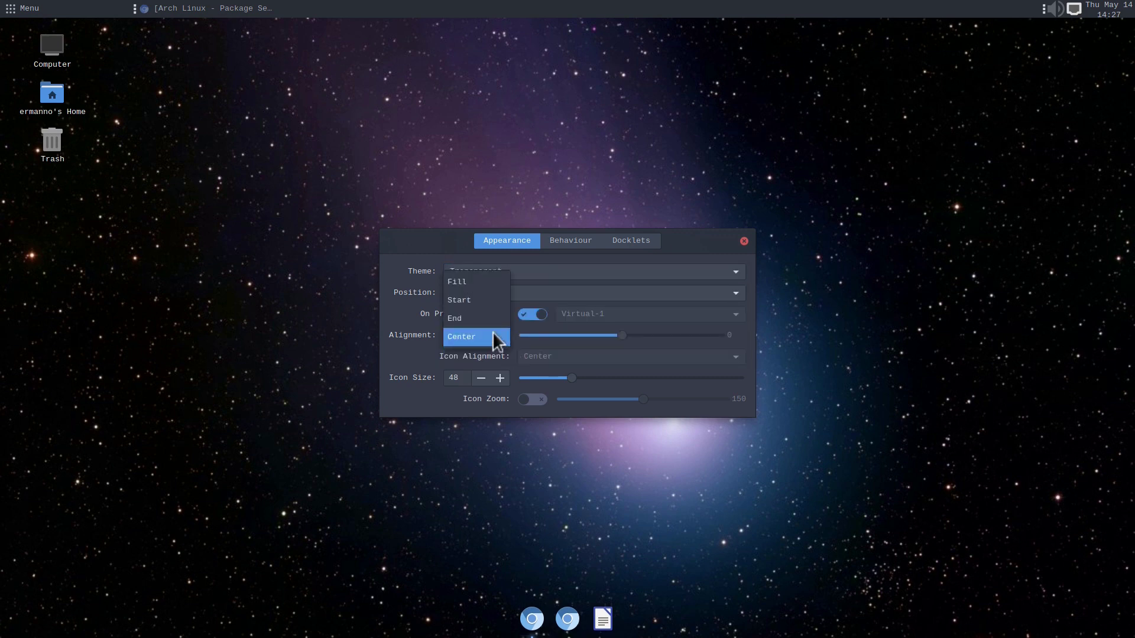
pyautogui.click(484, 299)
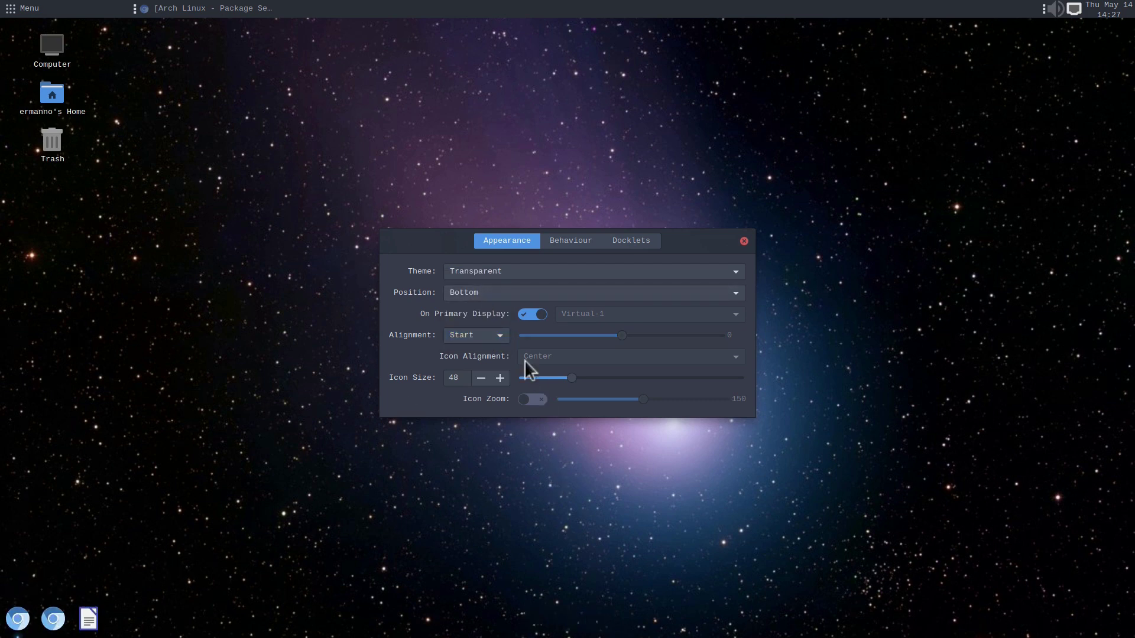
pyautogui.click(494, 335)
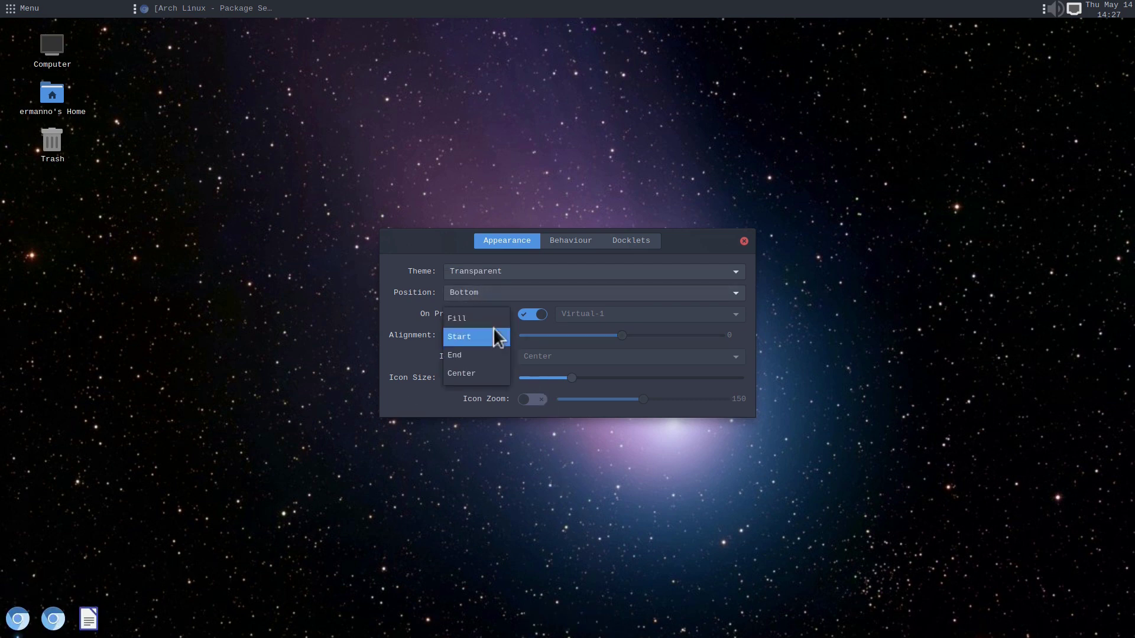
pyautogui.click(481, 370)
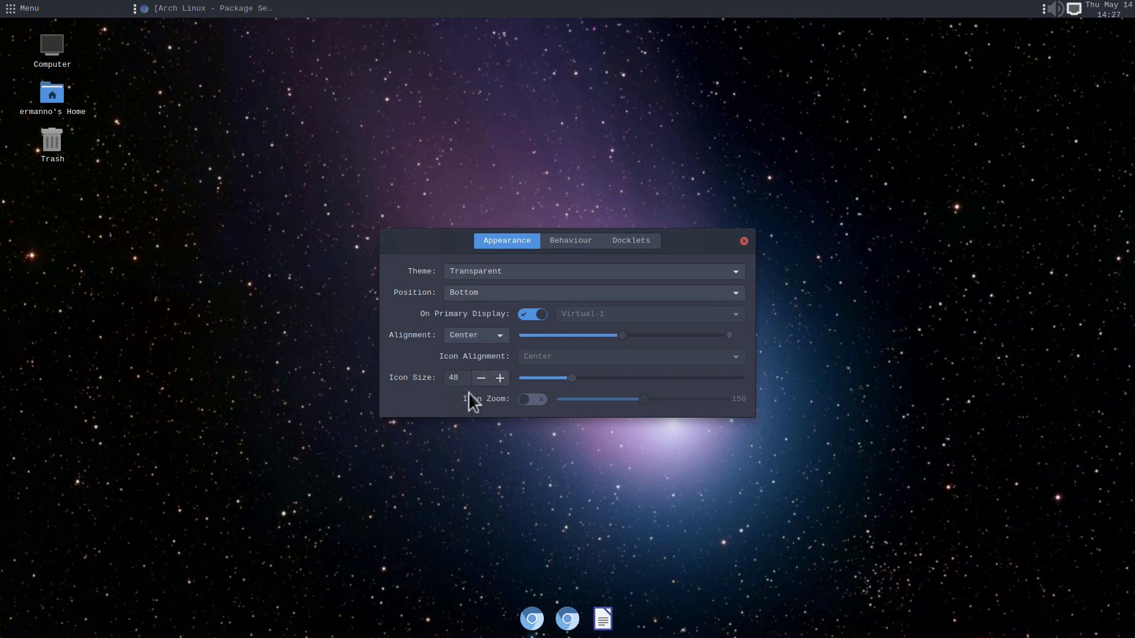
pyautogui.click(531, 402)
# Step: Review the Behaviour settings, testing dock hiding with a home-folder window
pyautogui.click(581, 239)
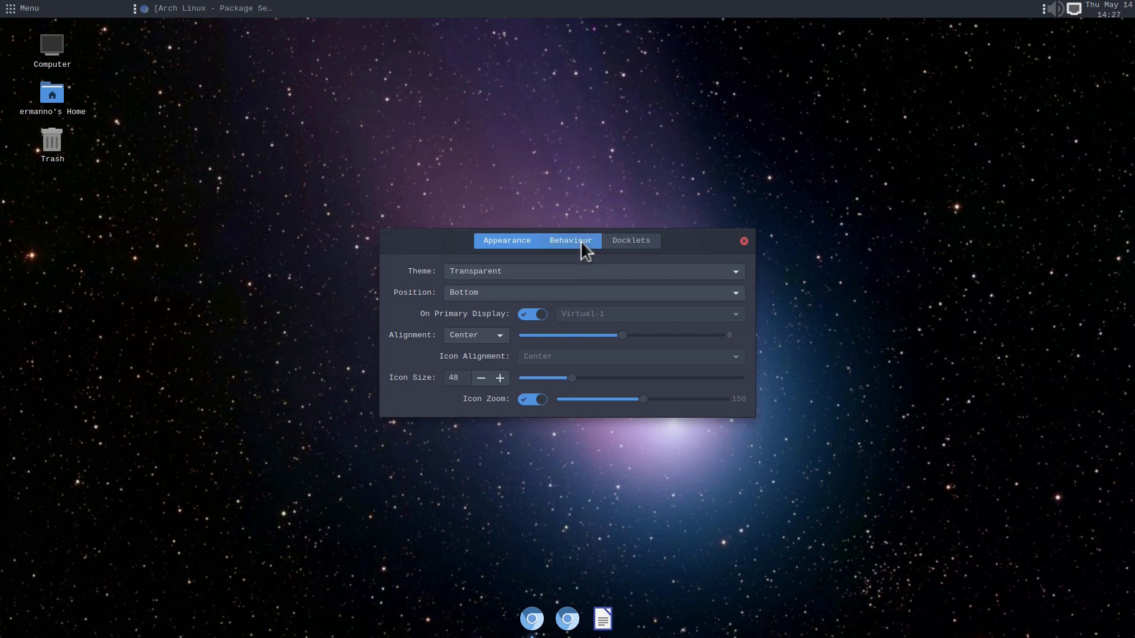
pyautogui.click(53, 93)
pyautogui.doubleClick(53, 92)
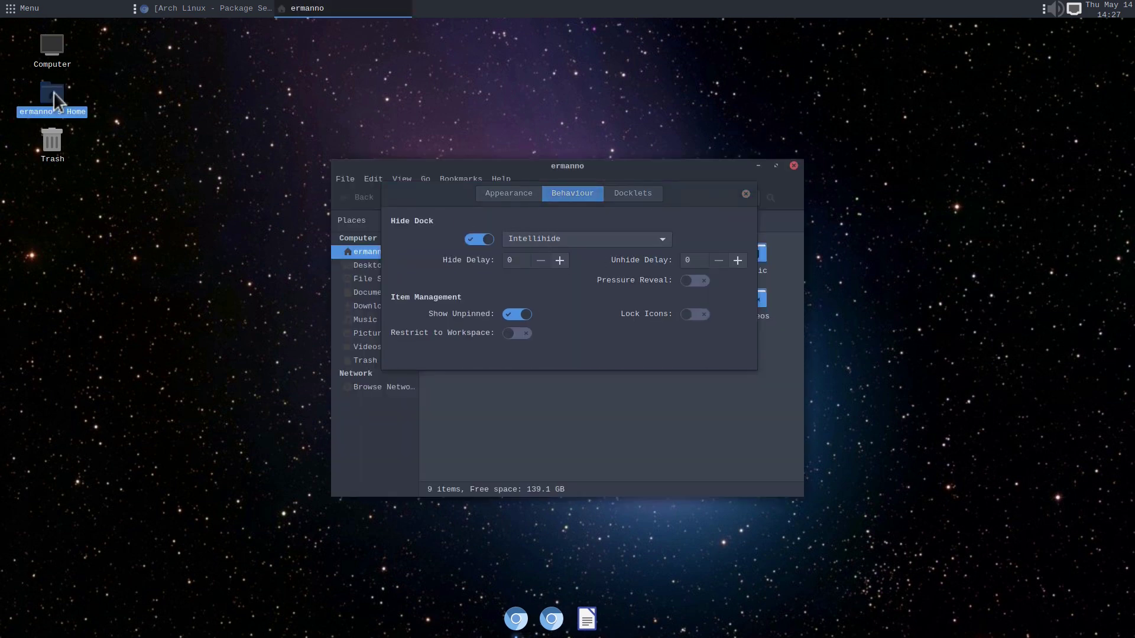
pyautogui.moveTo(642, 165); pyautogui.dragTo(652, 131)
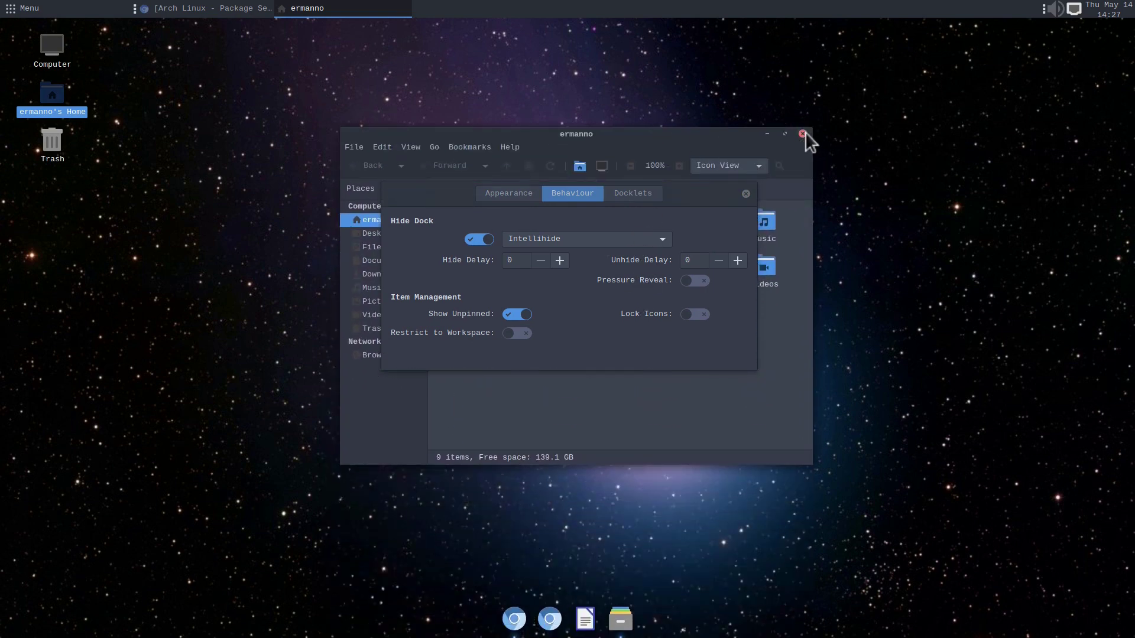
pyautogui.click(802, 133)
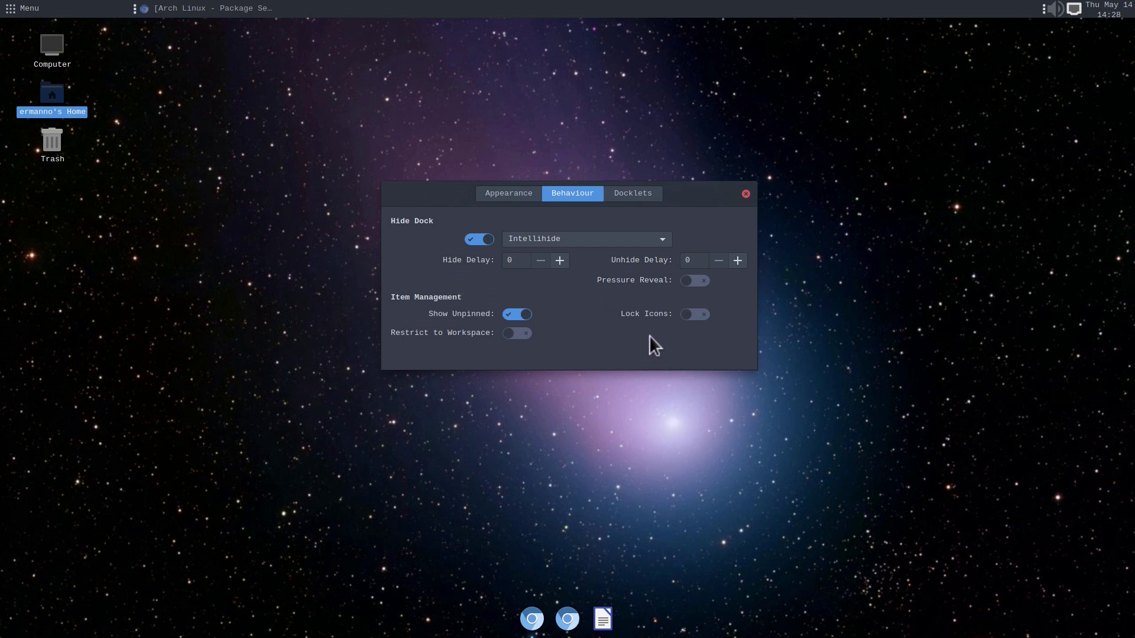
# Step: View the Docklets, close preferences, and drag the duplicate Chrome icon off the dock
pyautogui.click(645, 191)
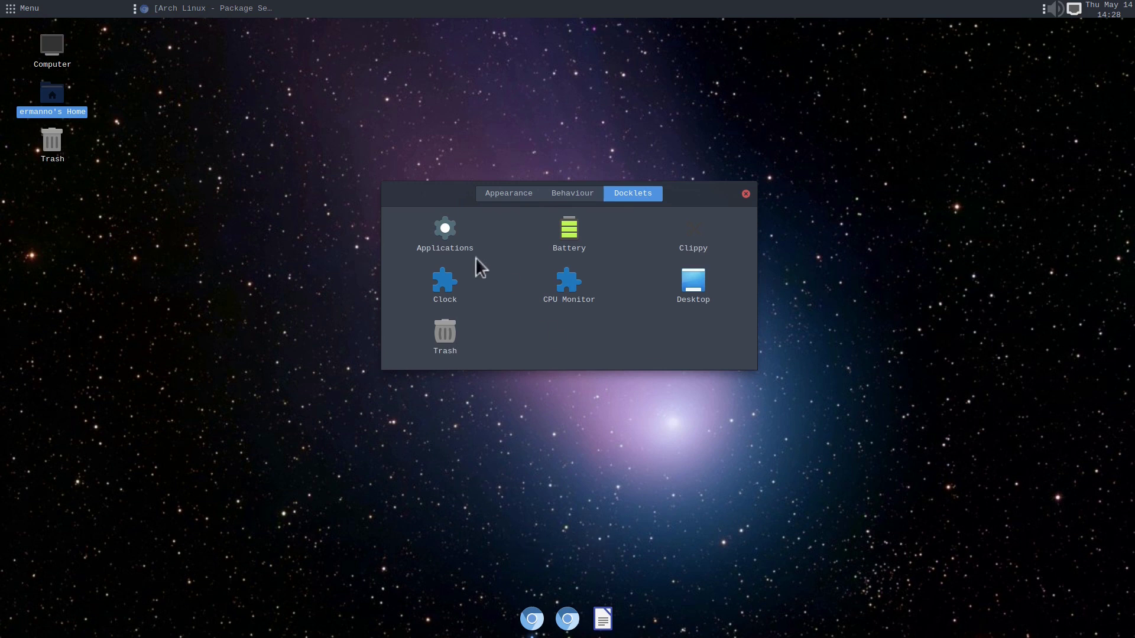
pyautogui.click(746, 194)
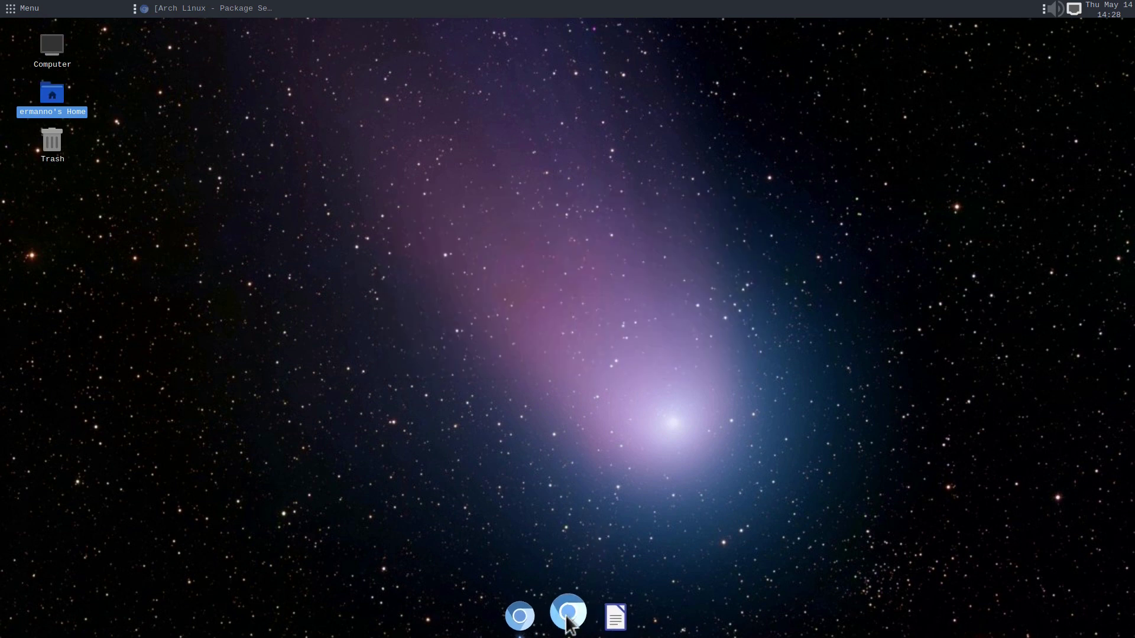
pyautogui.moveTo(567, 617); pyautogui.dragTo(559, 448)
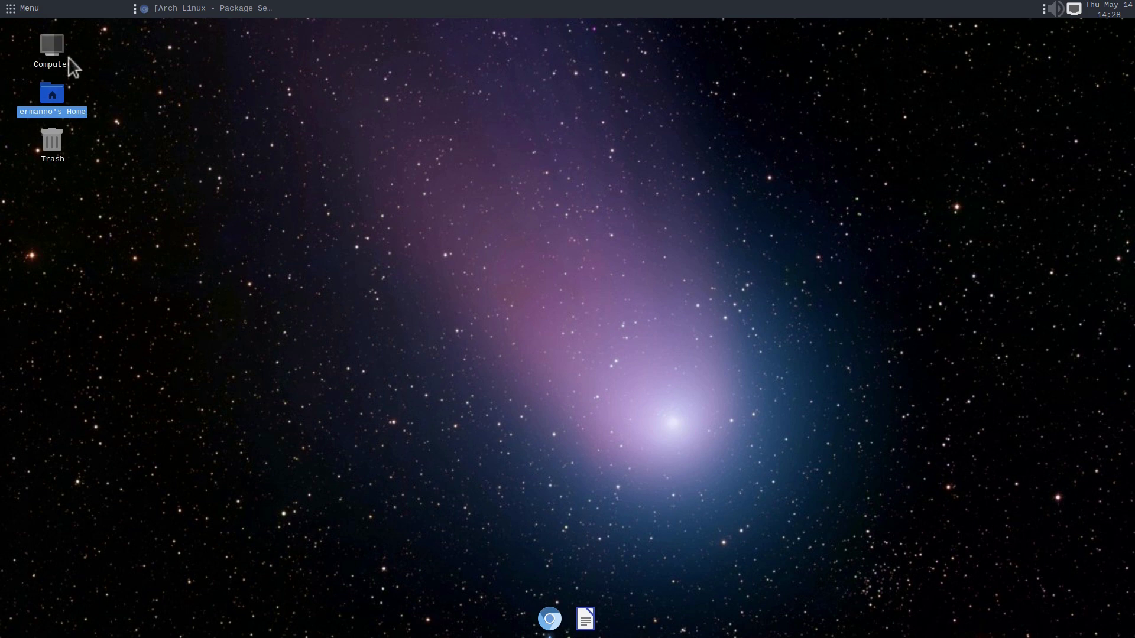
# Step: Open and close Control Center, then launch MATE Terminal from System Tools
pyautogui.click(21, 8)
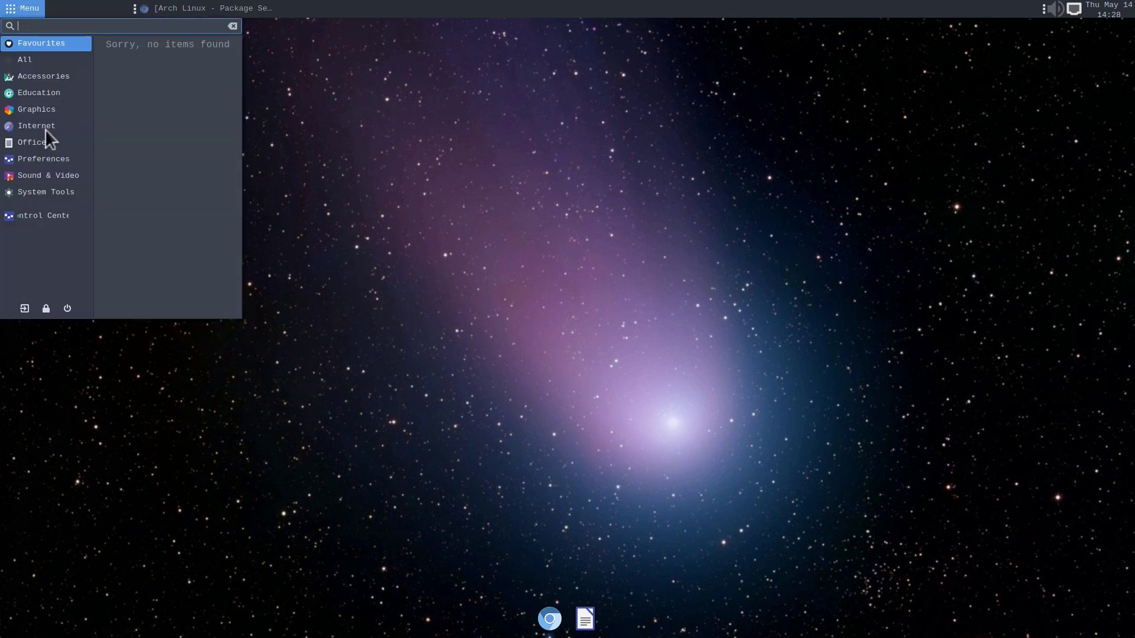
pyautogui.click(40, 216)
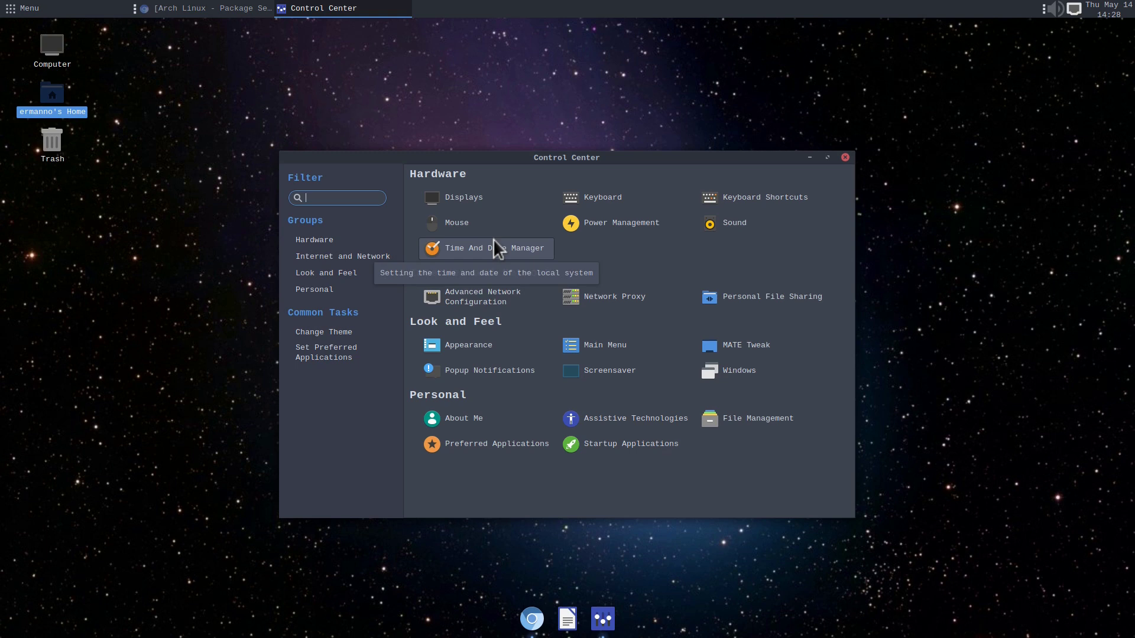
pyautogui.click(845, 158)
pyautogui.click(23, 8)
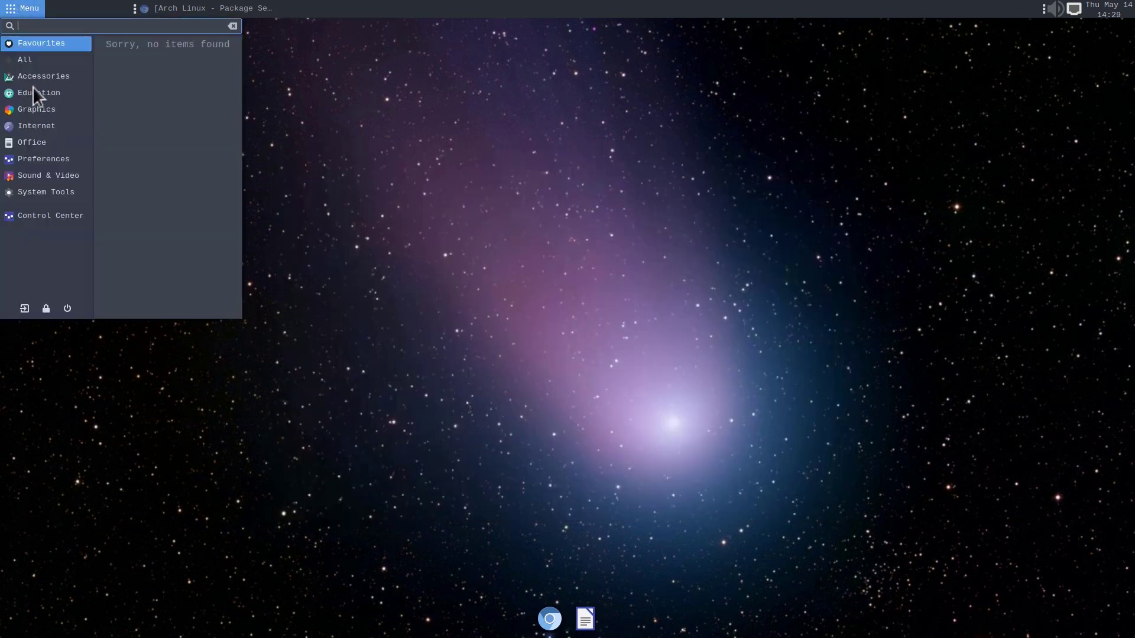
pyautogui.click(46, 190)
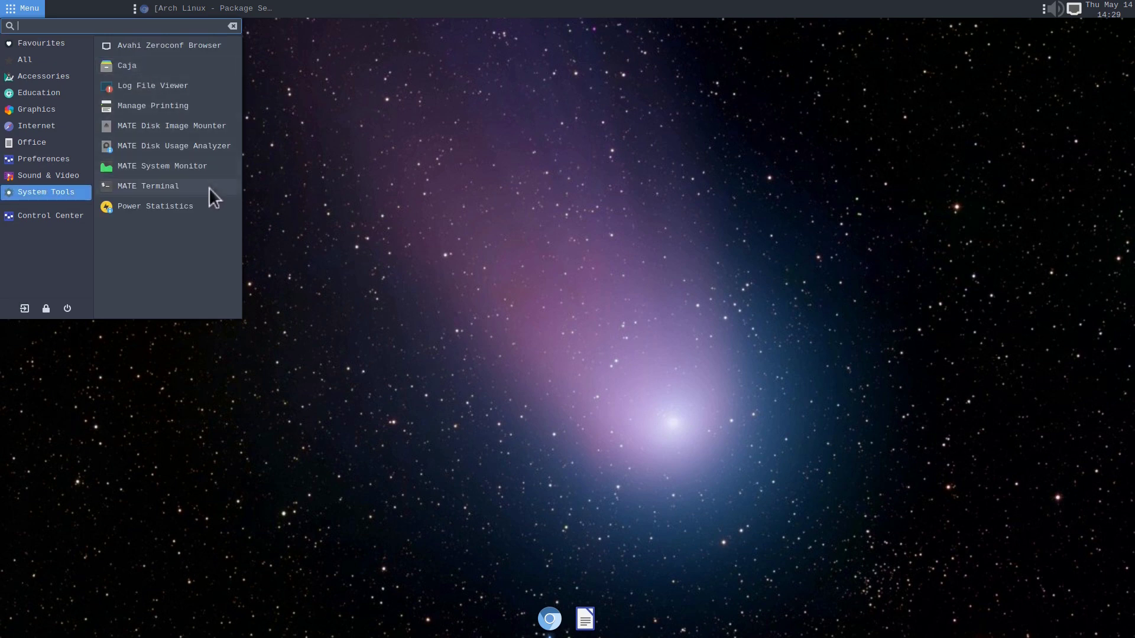
pyautogui.click(147, 186)
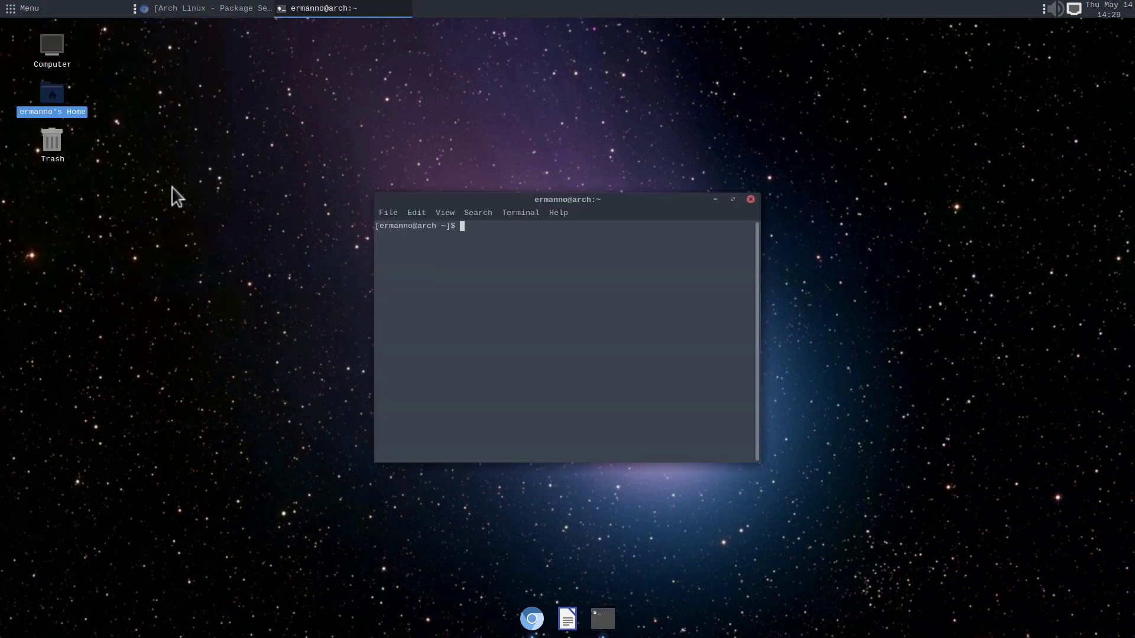
# Step: Install lightdm-settings with yay -S, skipping diffs and entering the password, then close the terminal
pyautogui.write('yay ')
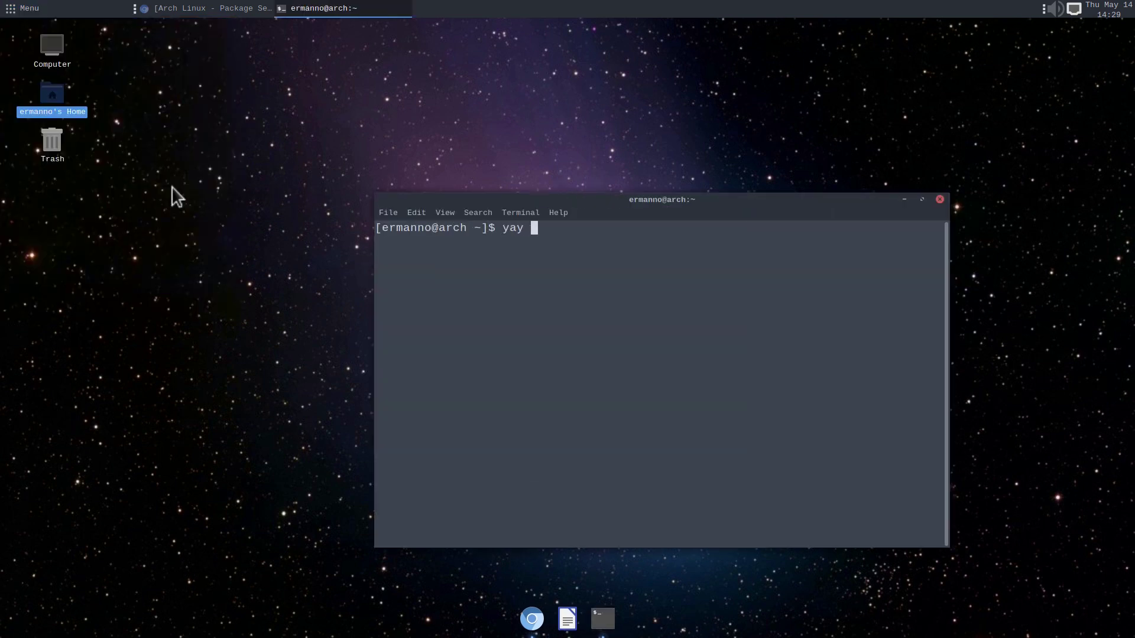
pyautogui.write('-S lightd')
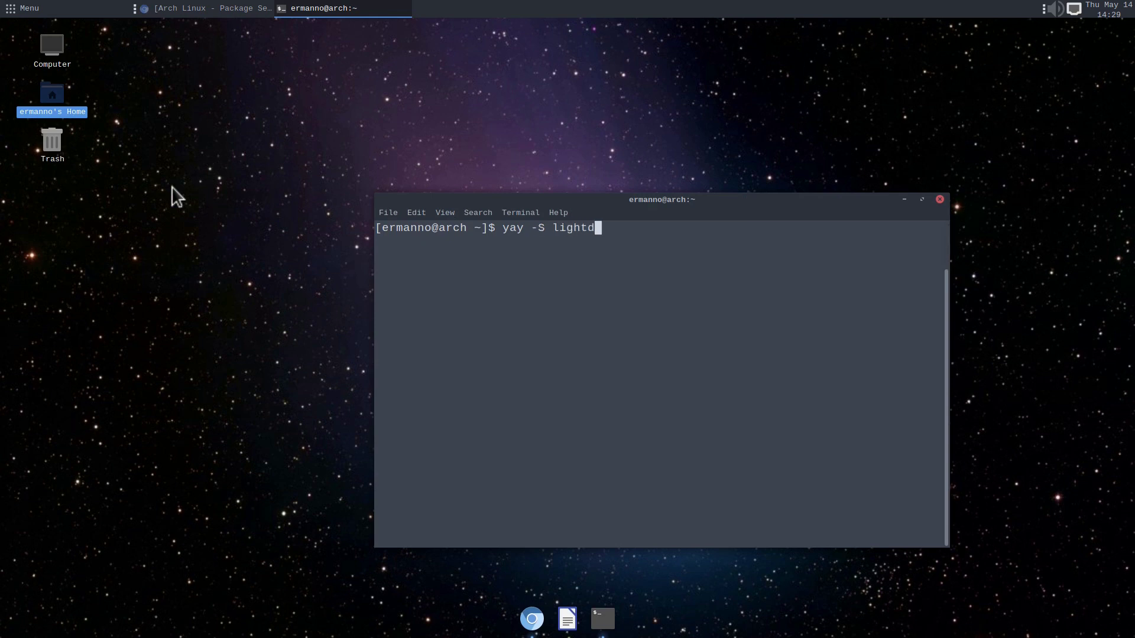
pyautogui.write('m-settings')
pyautogui.press('Return')
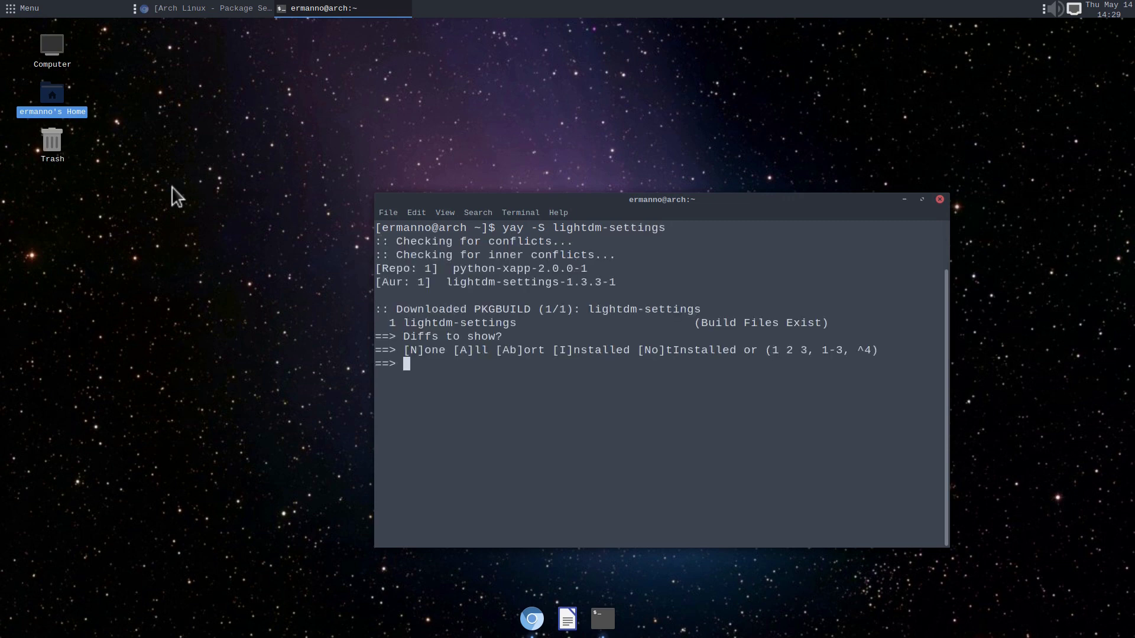
pyautogui.write('N')
pyautogui.press('Return')
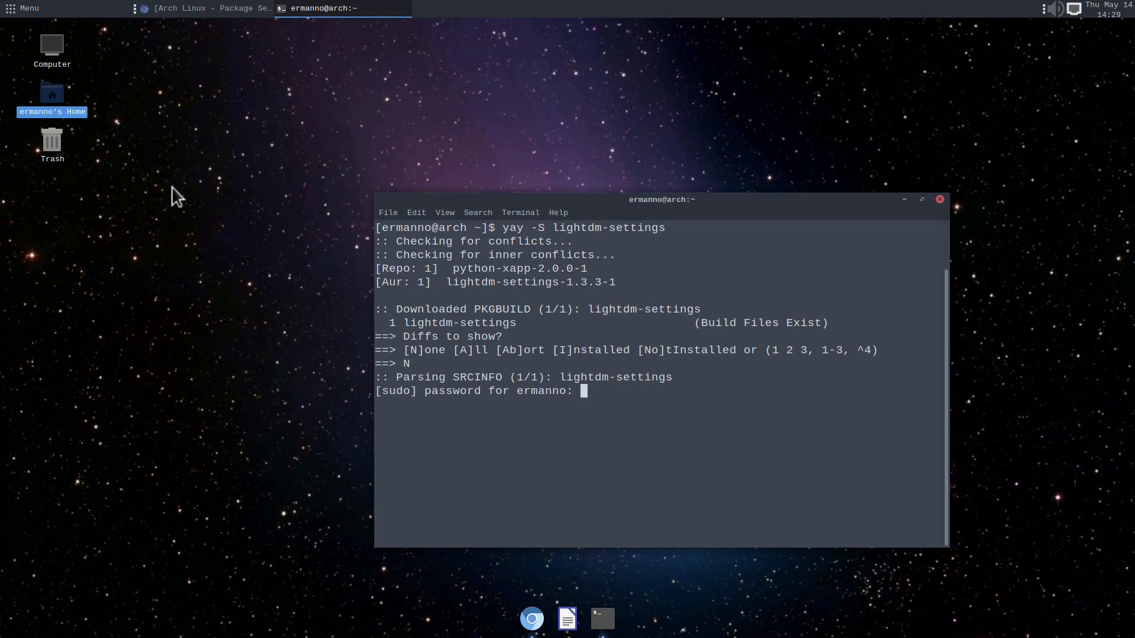
pyautogui.press('Return')
pyautogui.press('Return')
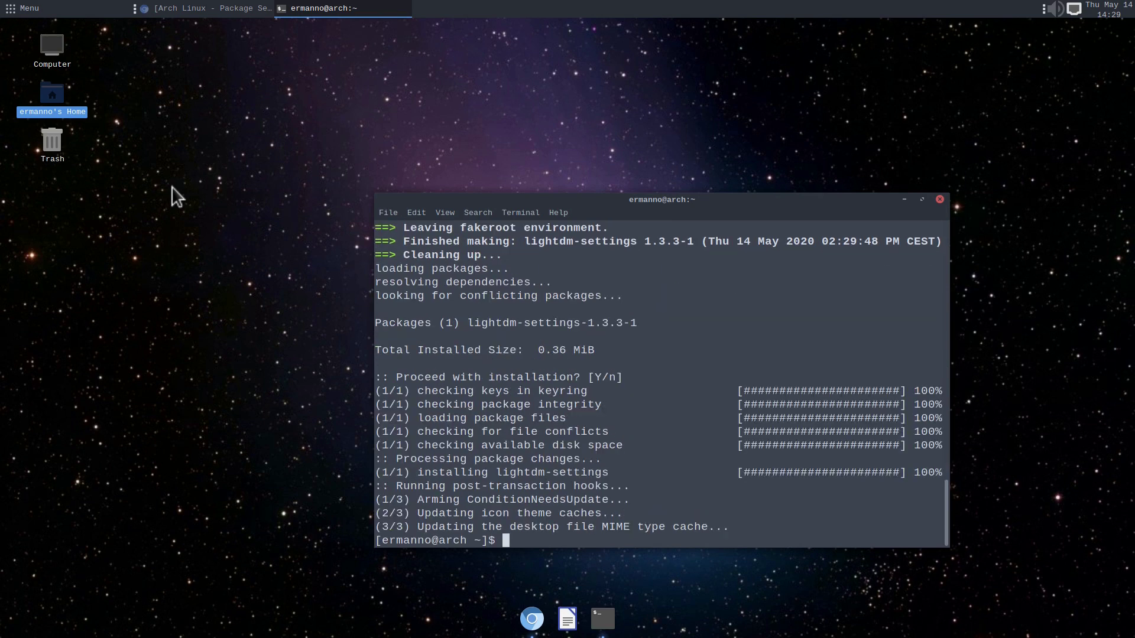
pyautogui.click(939, 199)
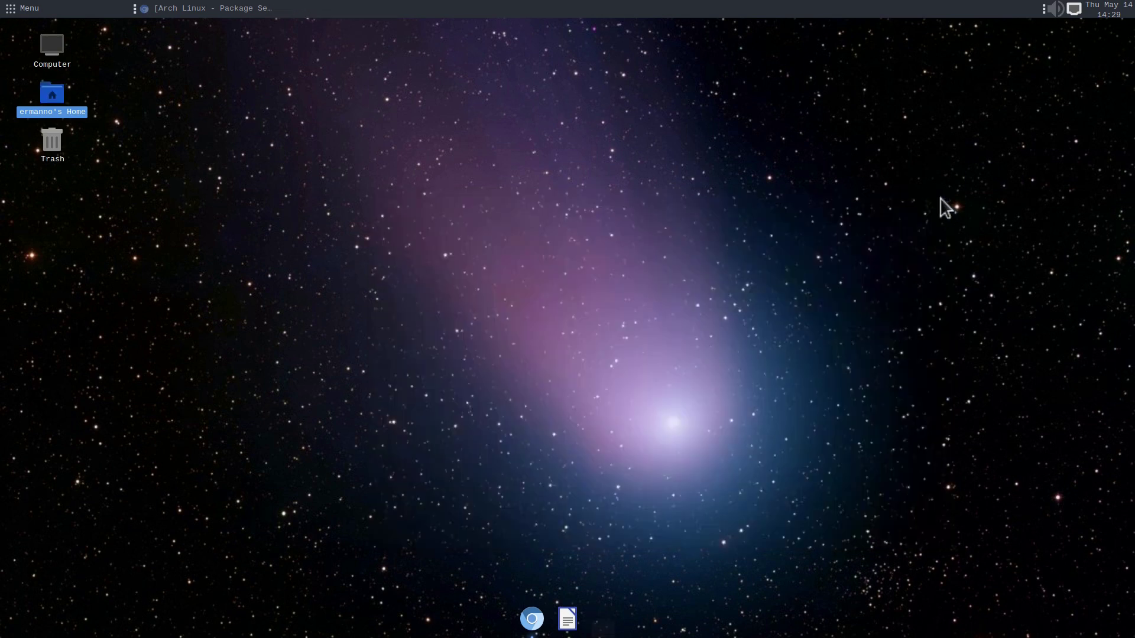
# Step: Open Login Window settings from Control Center and authenticate with the account password
pyautogui.click(4, 15)
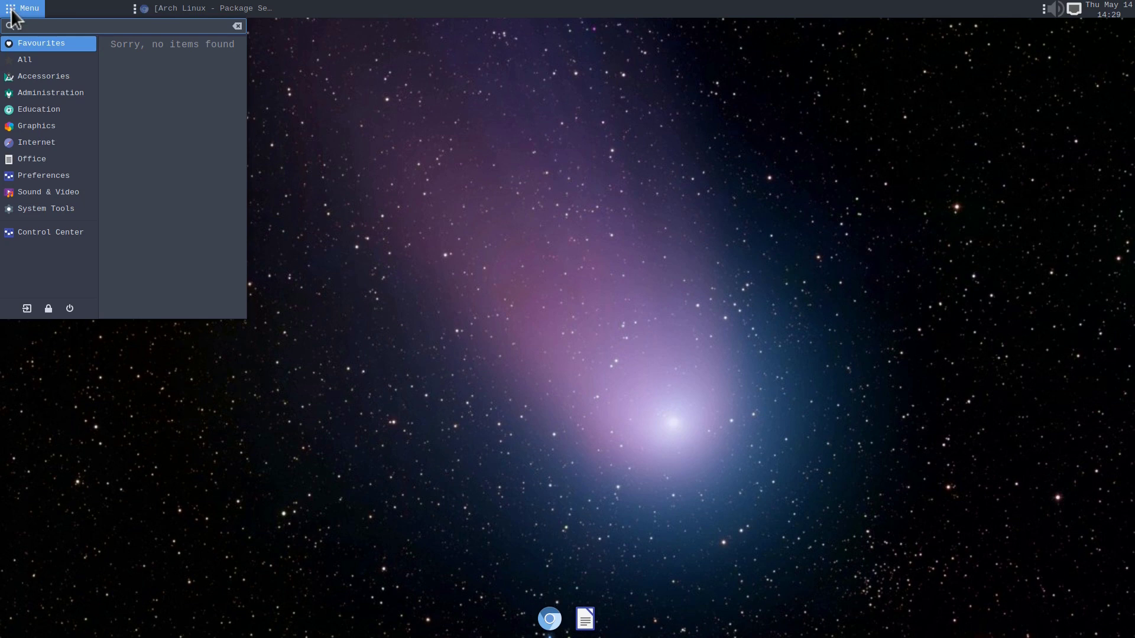
pyautogui.click(33, 232)
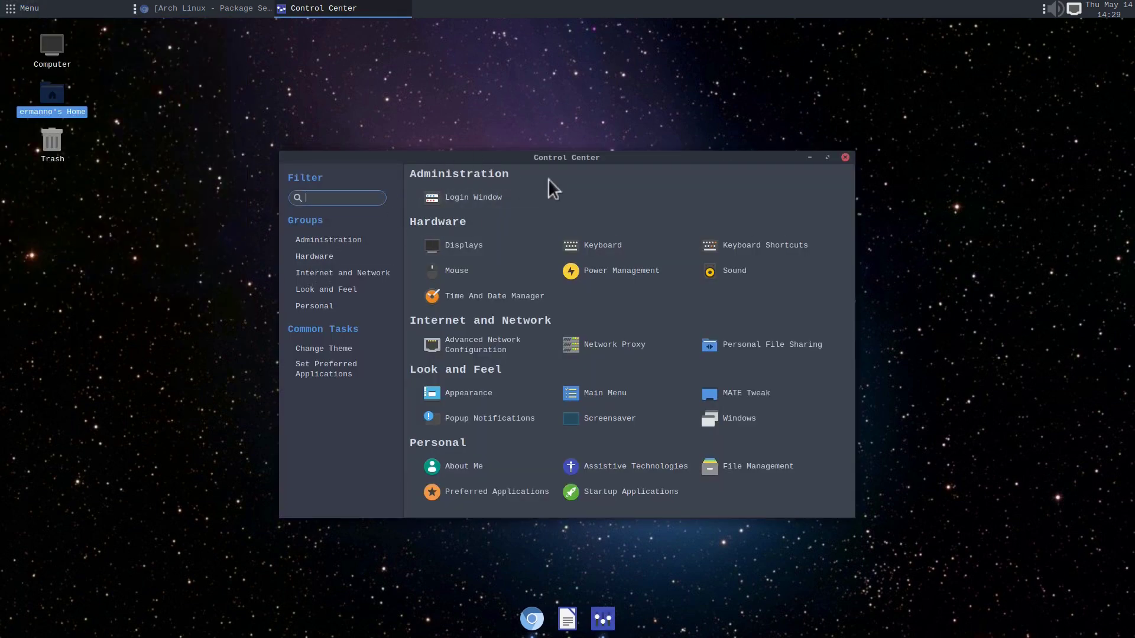
pyautogui.click(457, 200)
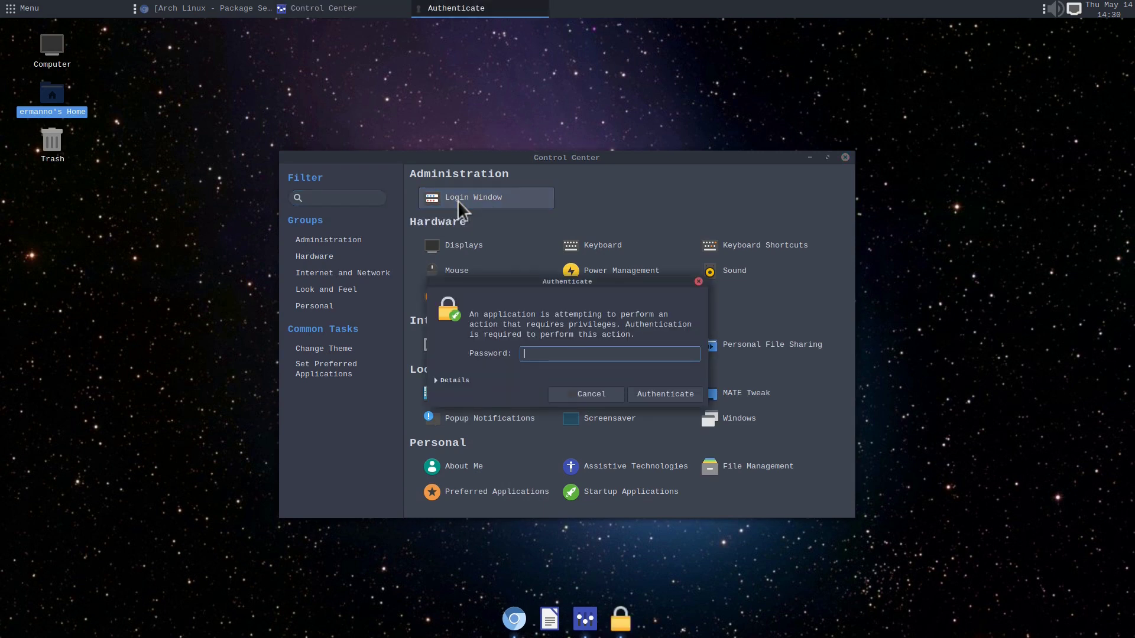
pyautogui.write('••')
pyautogui.write('•••••••')
pyautogui.press('Return')
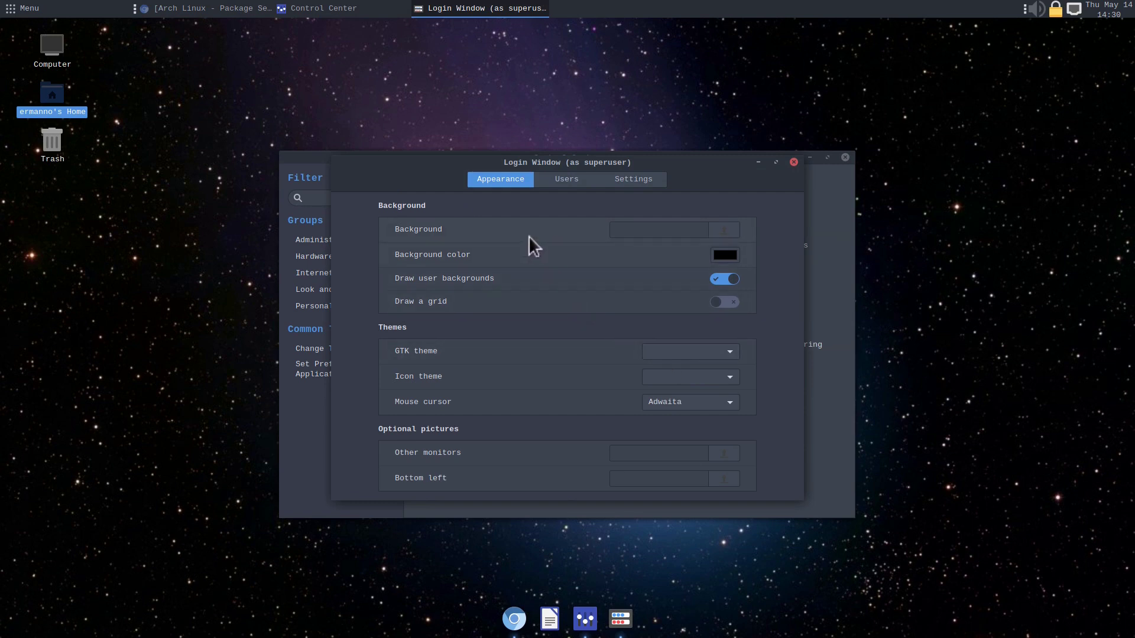
# Step: Set the greeter background to blue-marble-west.jpg from /usr/share/backgrounds/cosmos
pyautogui.click(721, 229)
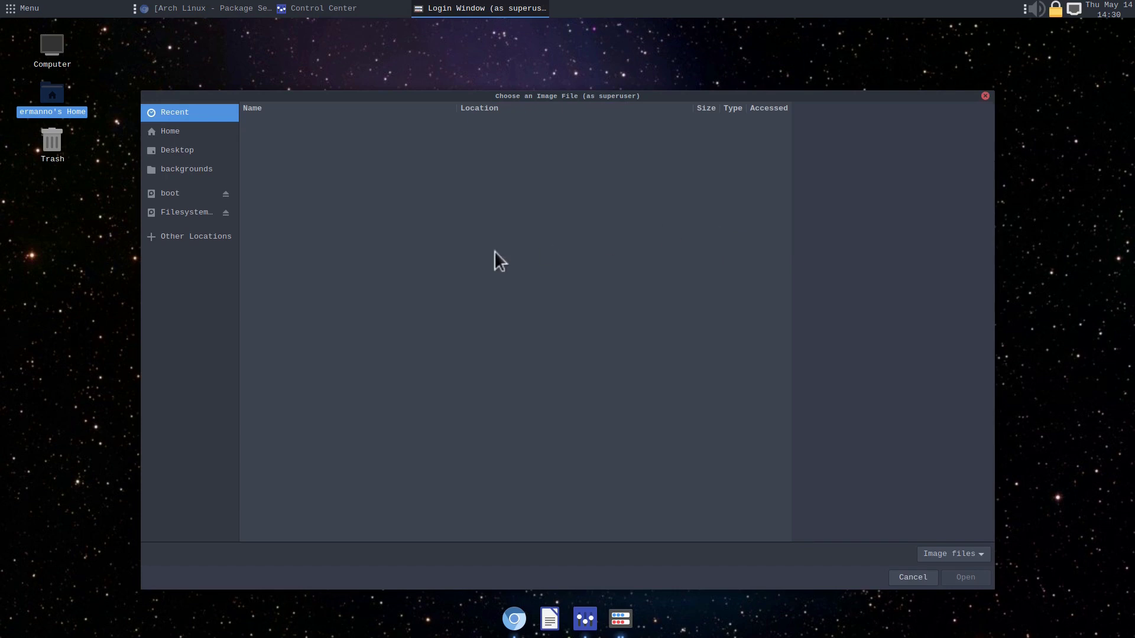
pyautogui.click(165, 168)
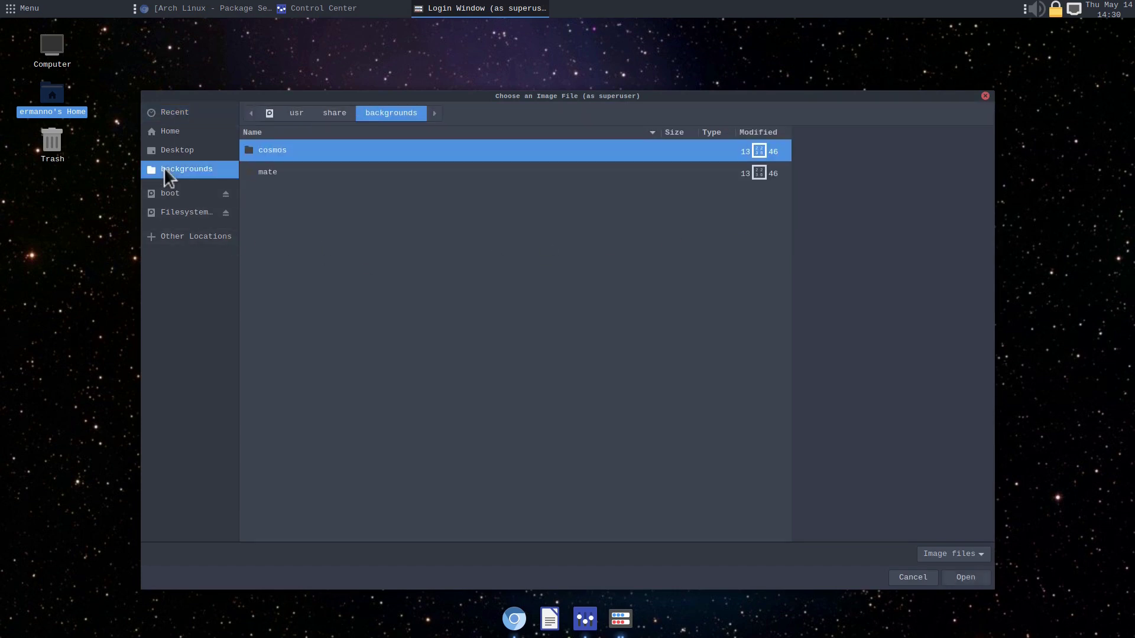
pyautogui.doubleClick(299, 150)
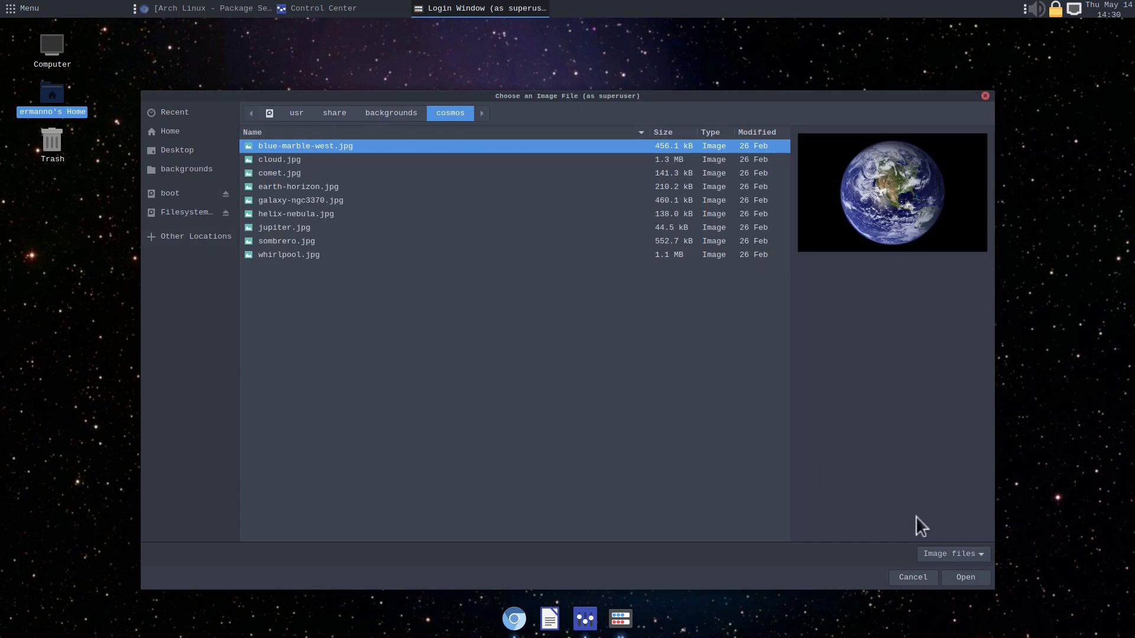
pyautogui.click(962, 577)
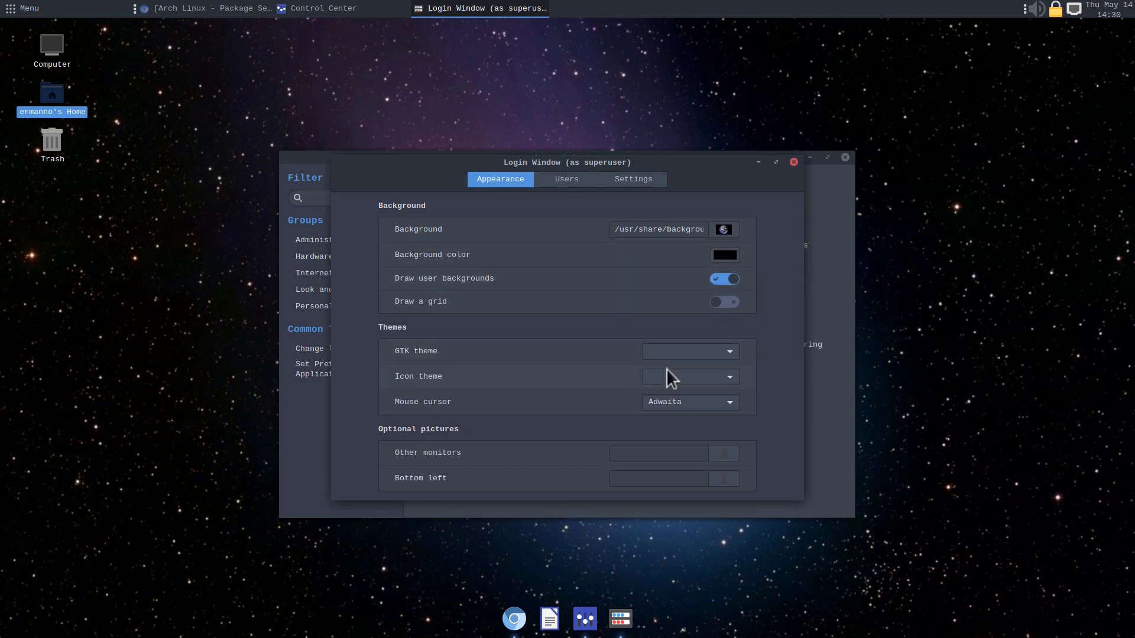
# Step: Set the login screen GTK theme to Arc-Dark and icon theme to Papirus-Dark
pyautogui.click(730, 352)
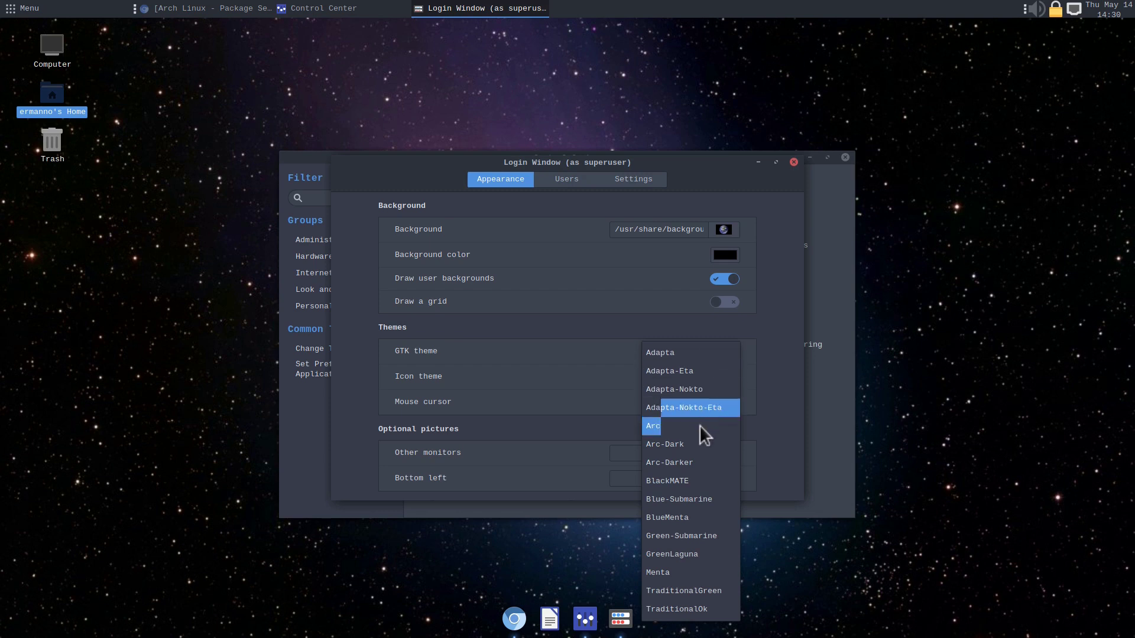
pyautogui.click(696, 441)
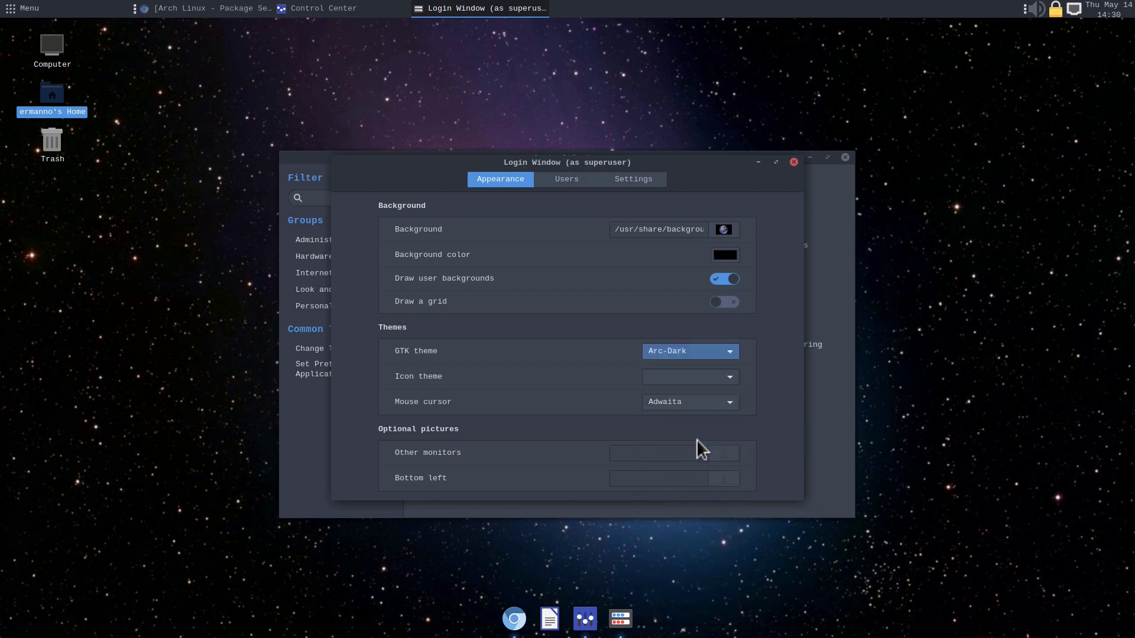
pyautogui.click(730, 376)
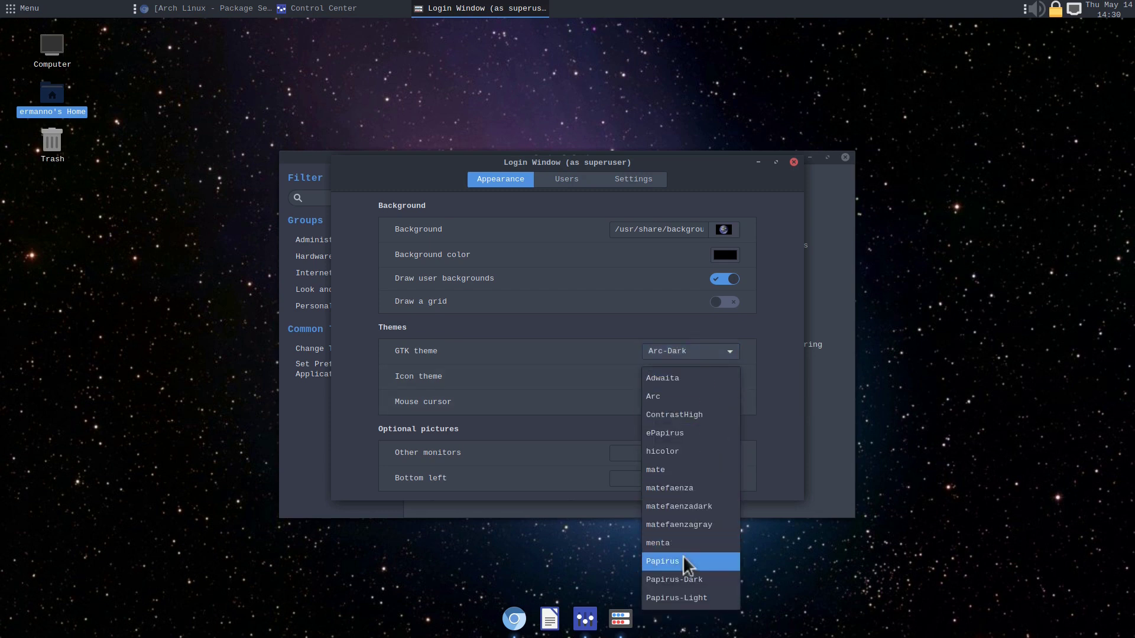
pyautogui.click(679, 581)
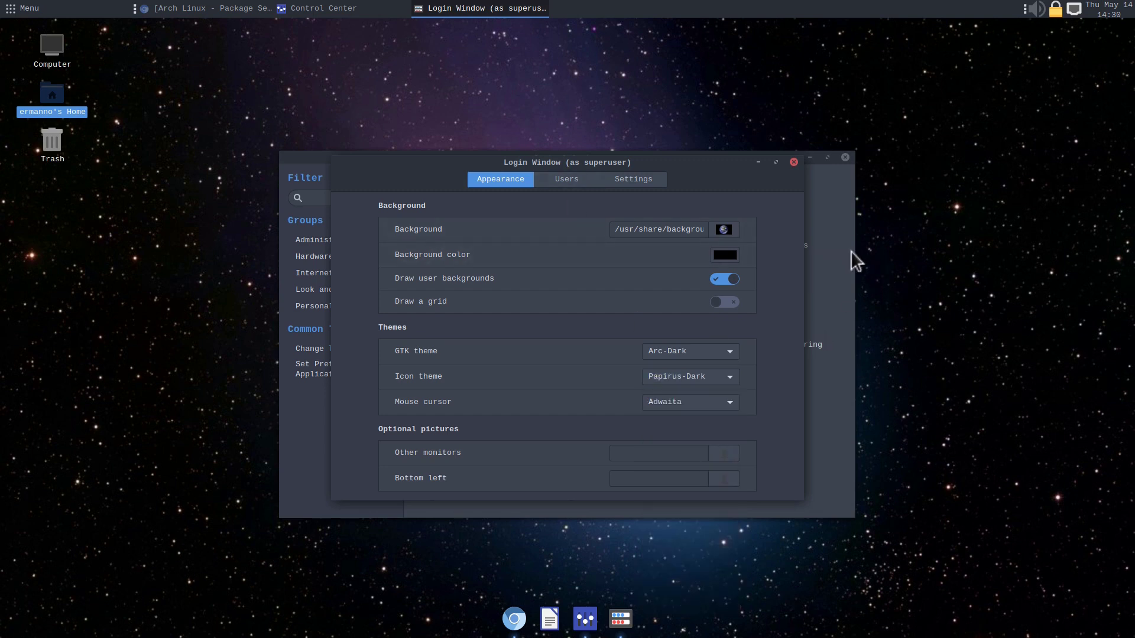
# Step: Switch the desktop icon theme to Papirus-Dark in Appearance, then close Appearance and Control Center
pyautogui.click(839, 207)
pyautogui.click(464, 394)
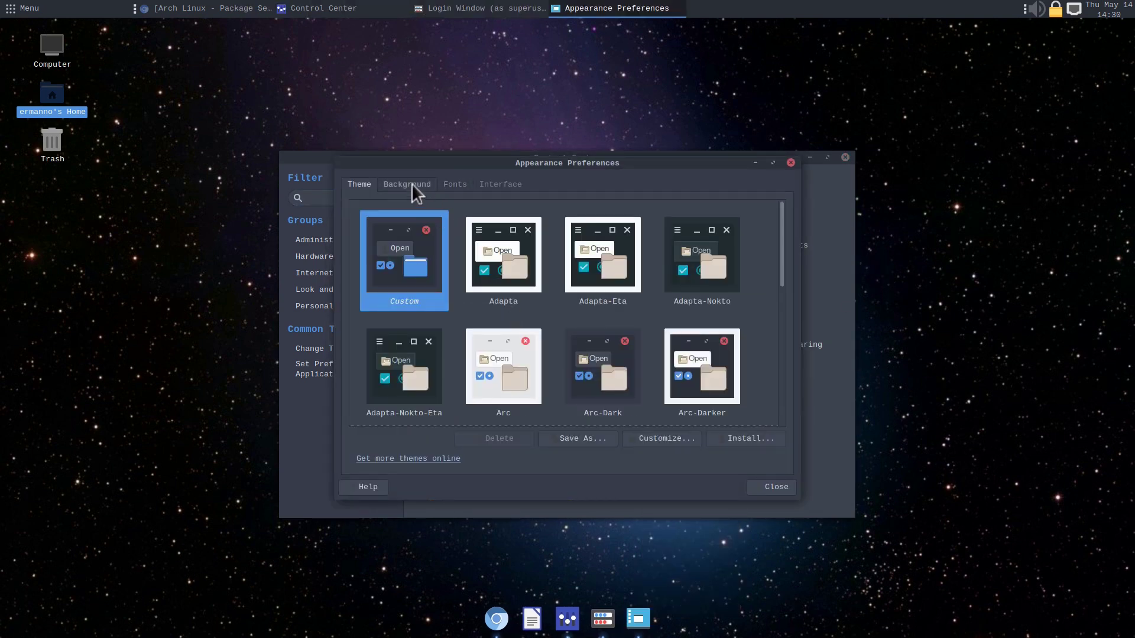
pyautogui.click(641, 440)
pyautogui.click(602, 231)
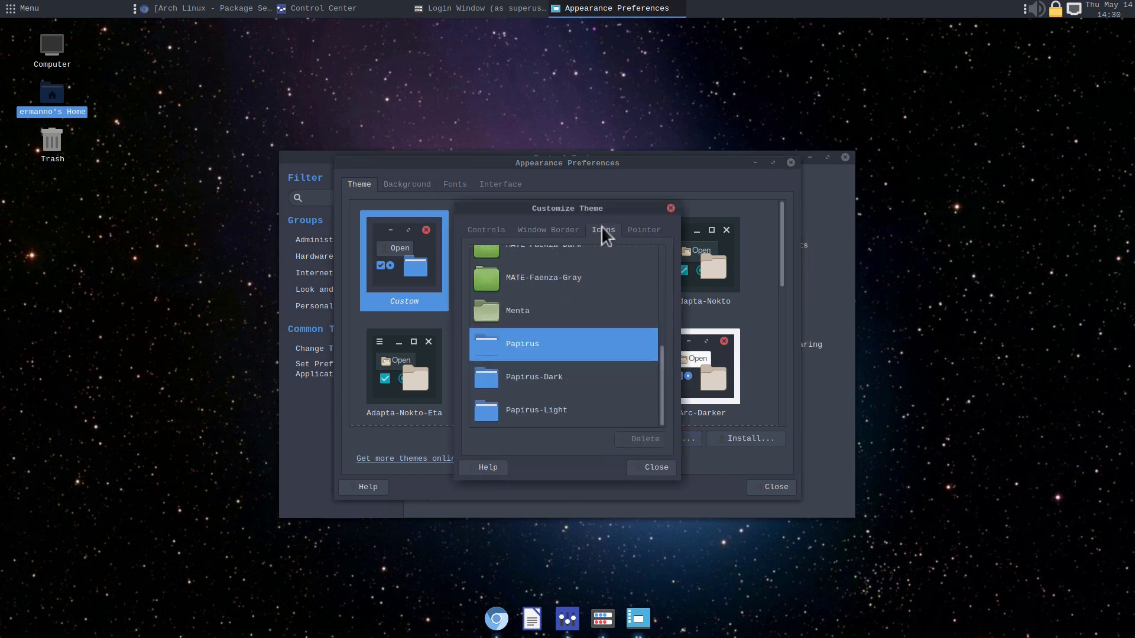
pyautogui.click(542, 379)
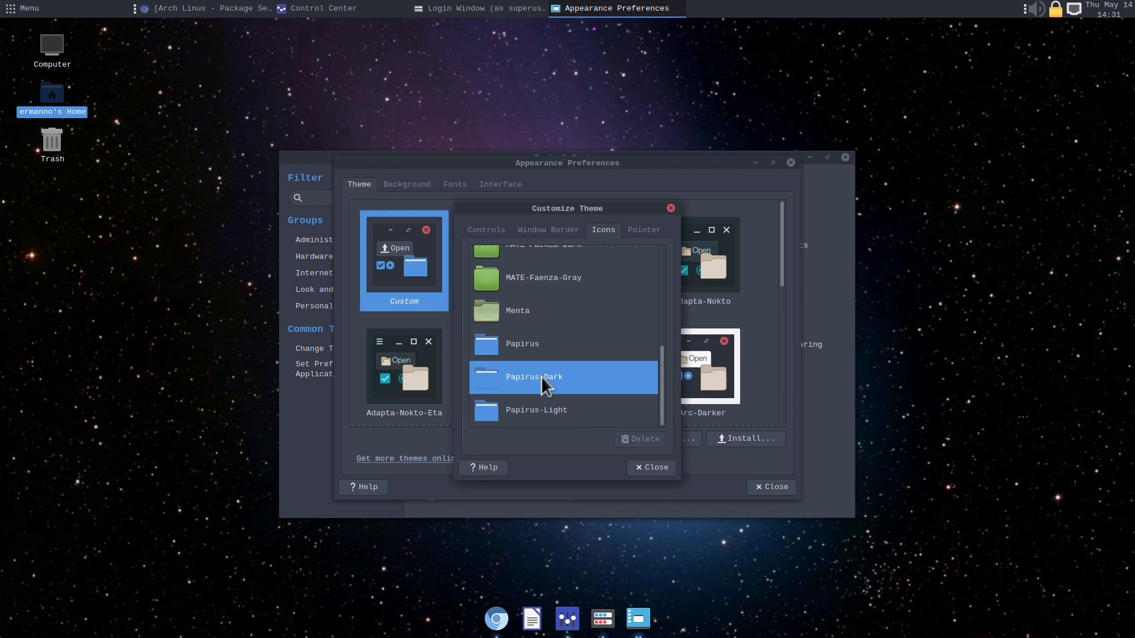
pyautogui.click(654, 468)
pyautogui.click(771, 489)
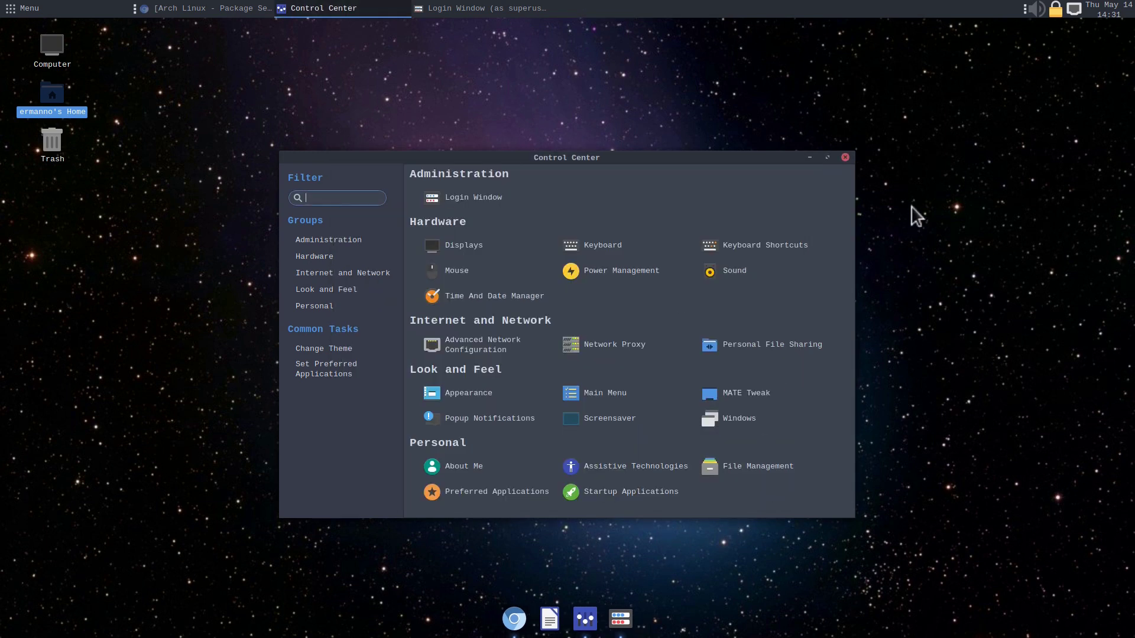
pyautogui.click(845, 158)
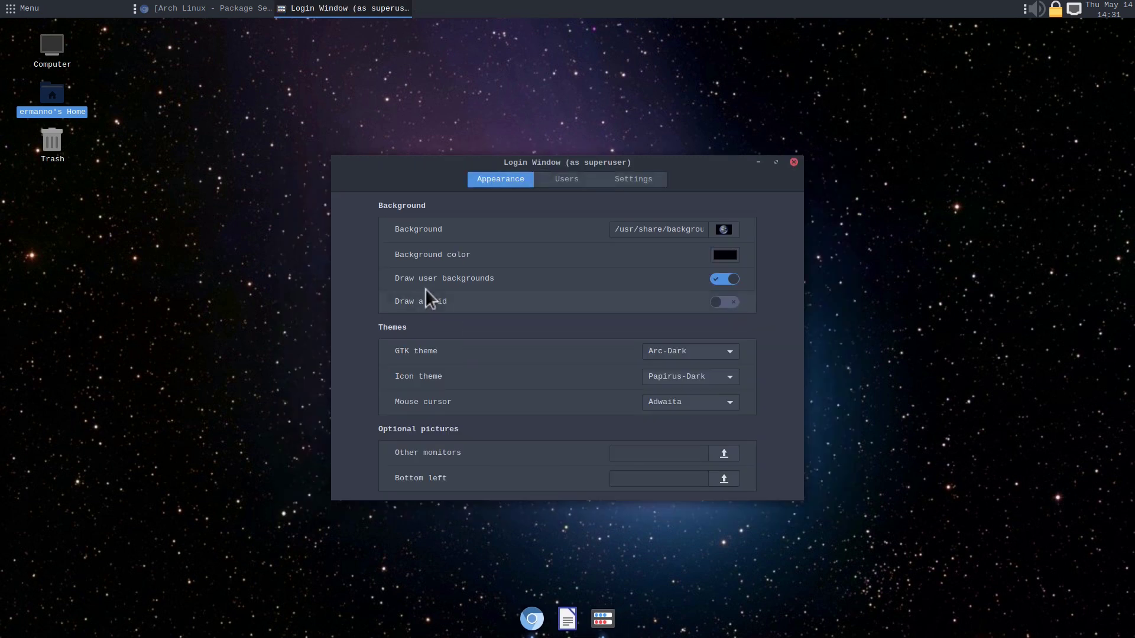
# Step: Review the Users and Settings tabs of the login window settings, then close them
pyautogui.click(564, 178)
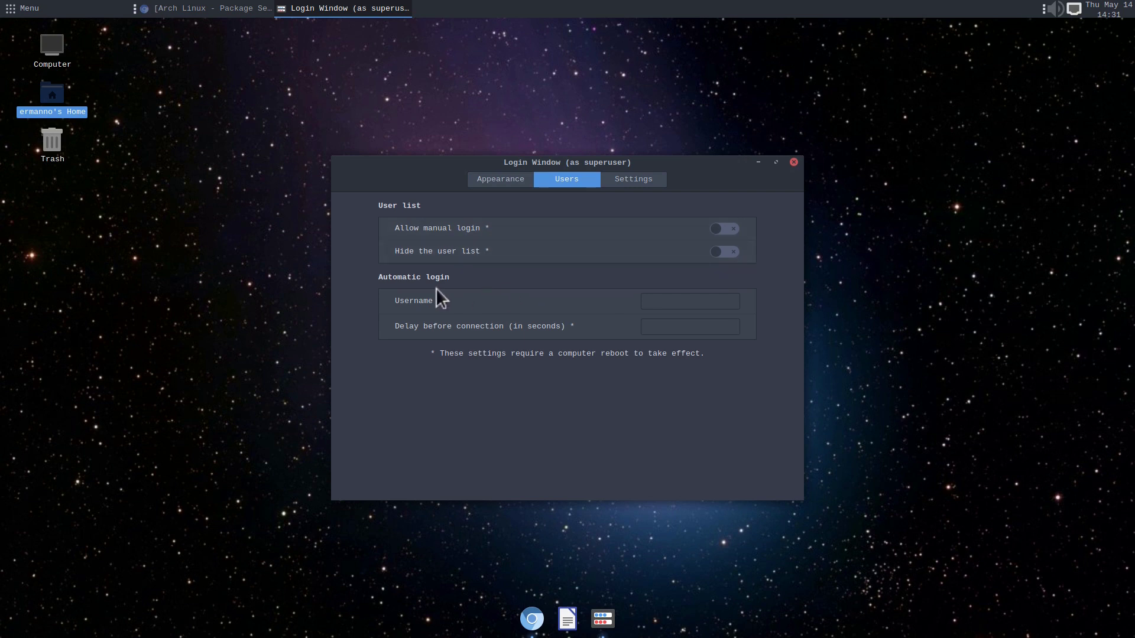
pyautogui.moveTo(654, 300)
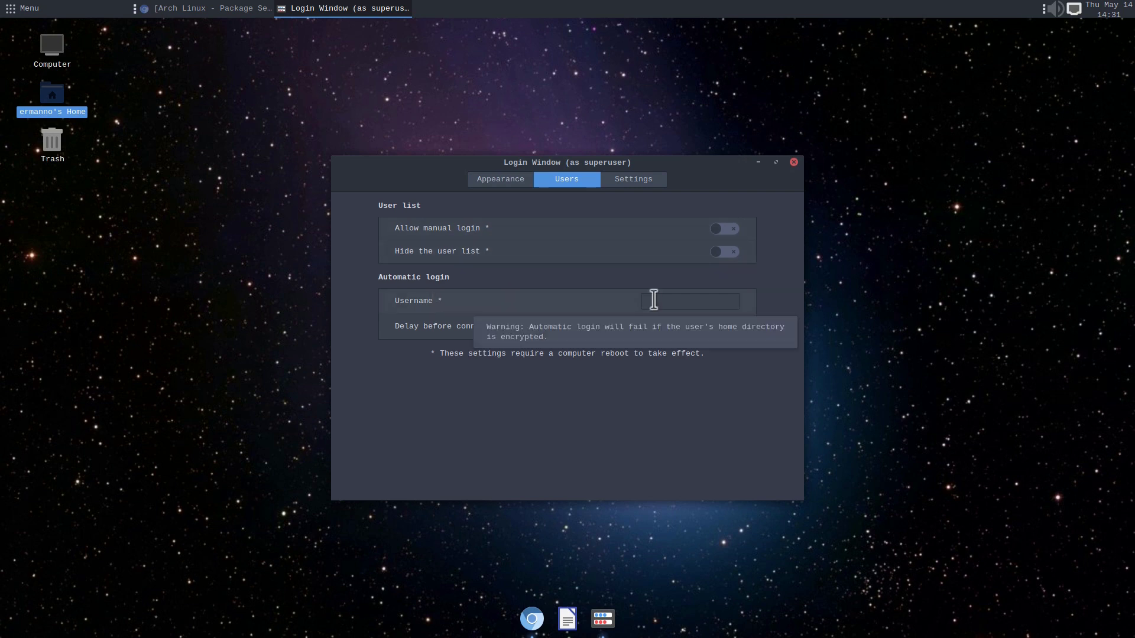
pyautogui.click(650, 178)
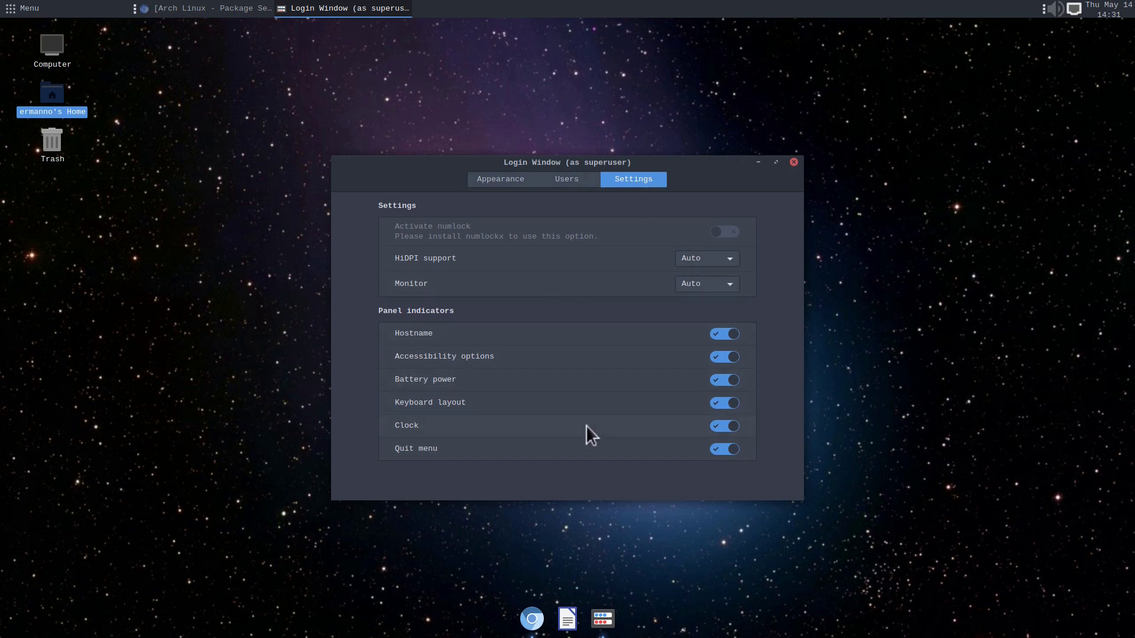
pyautogui.click(793, 162)
# Step: Log out of the MATE session from the application menu
pyautogui.click(18, 8)
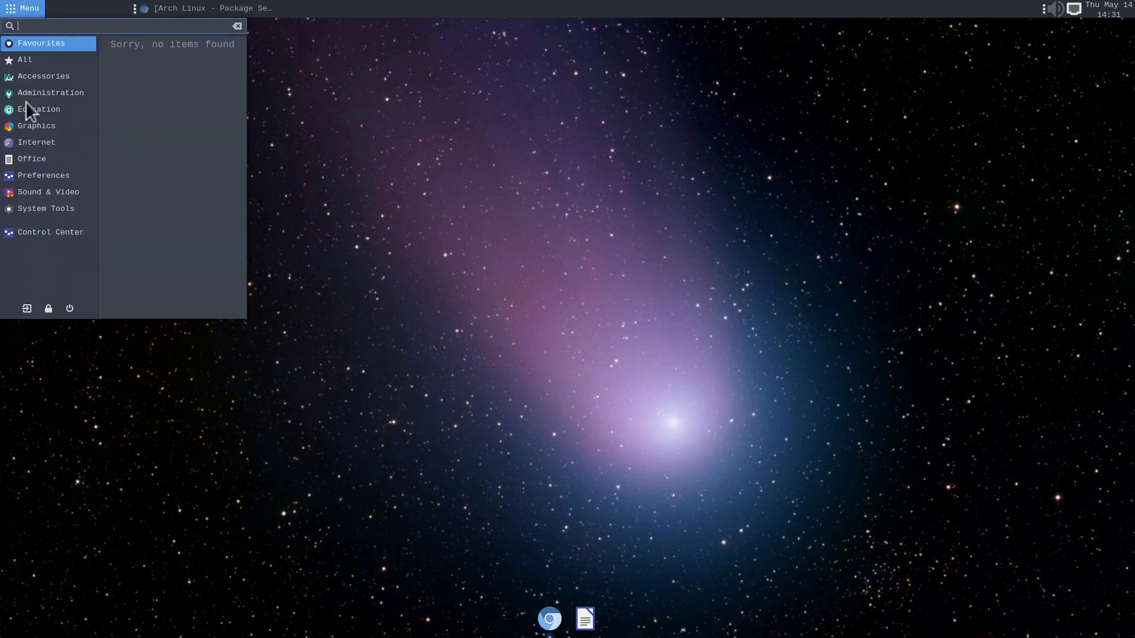
pyautogui.click(26, 309)
pyautogui.click(649, 378)
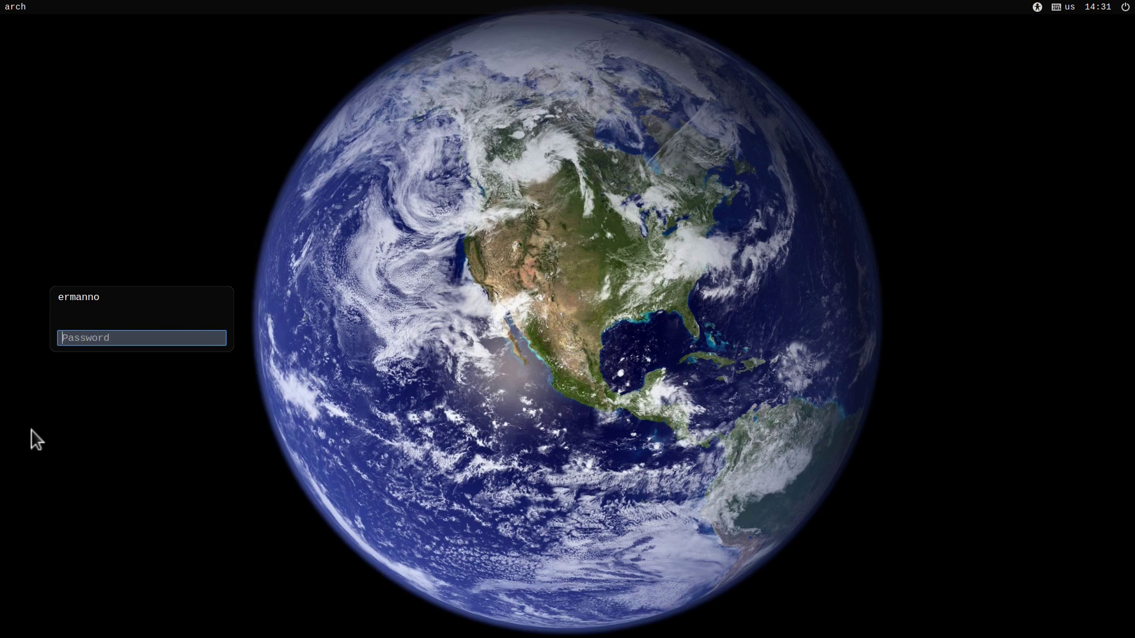
# Step: Log back in with the account password, then open About Me from Control Center
pyautogui.write('*********')
pyautogui.press('Return')
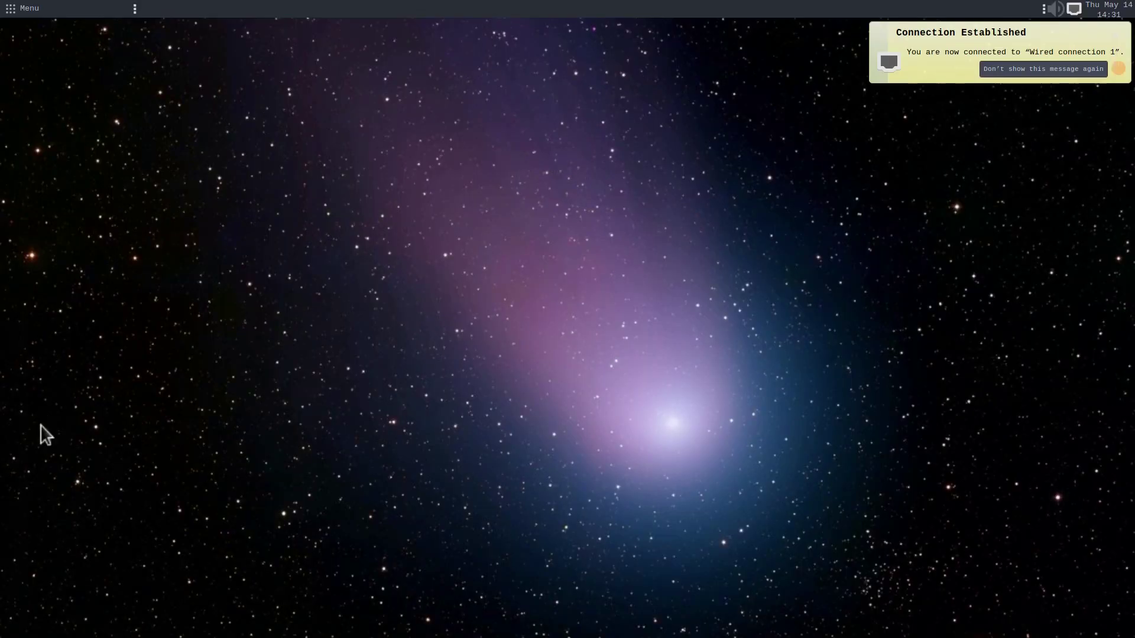
pyautogui.click(12, 8)
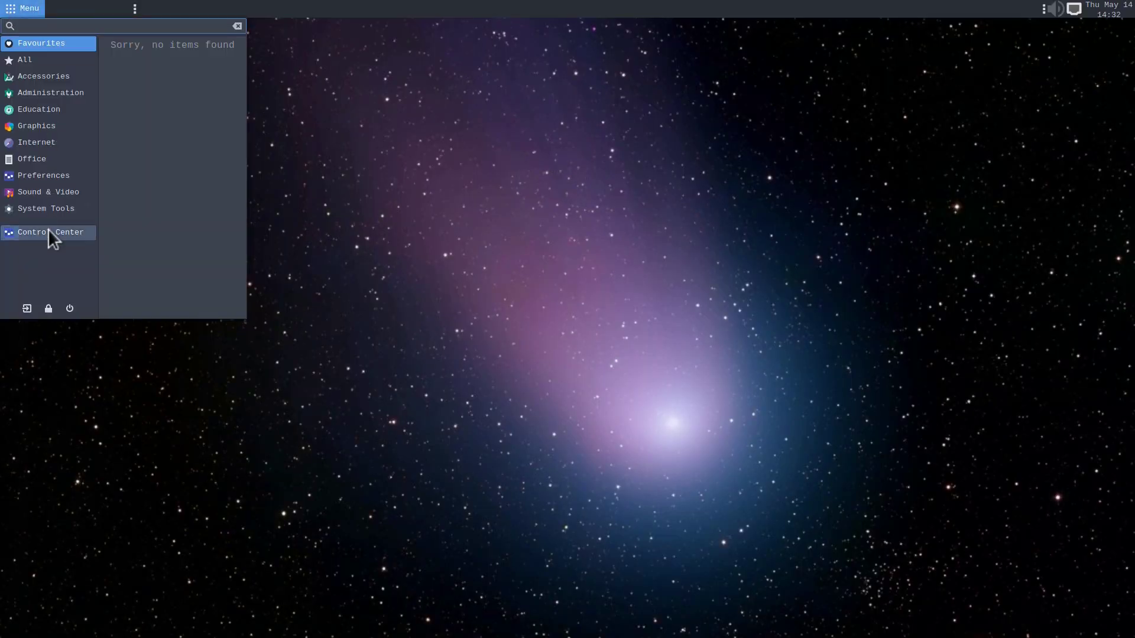
pyautogui.click(47, 230)
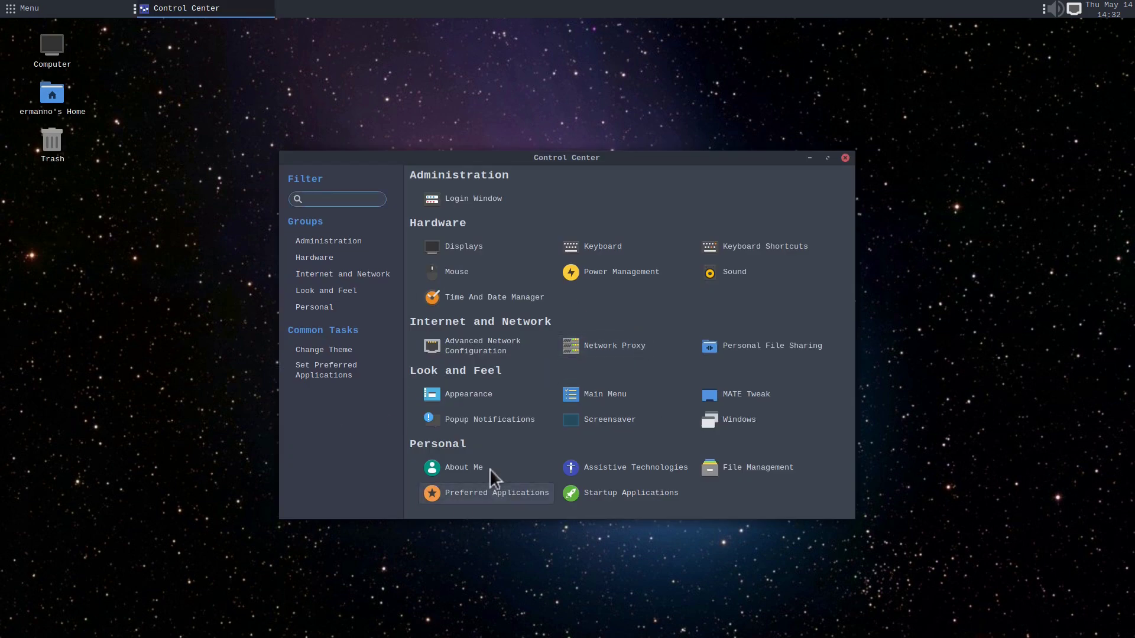
pyautogui.click(469, 470)
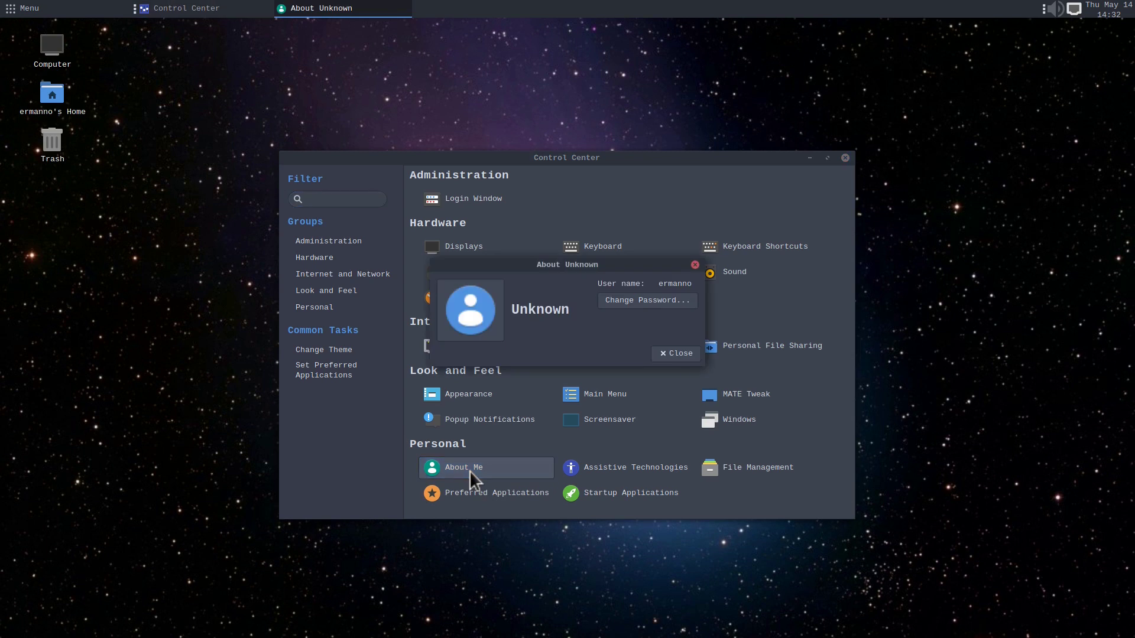
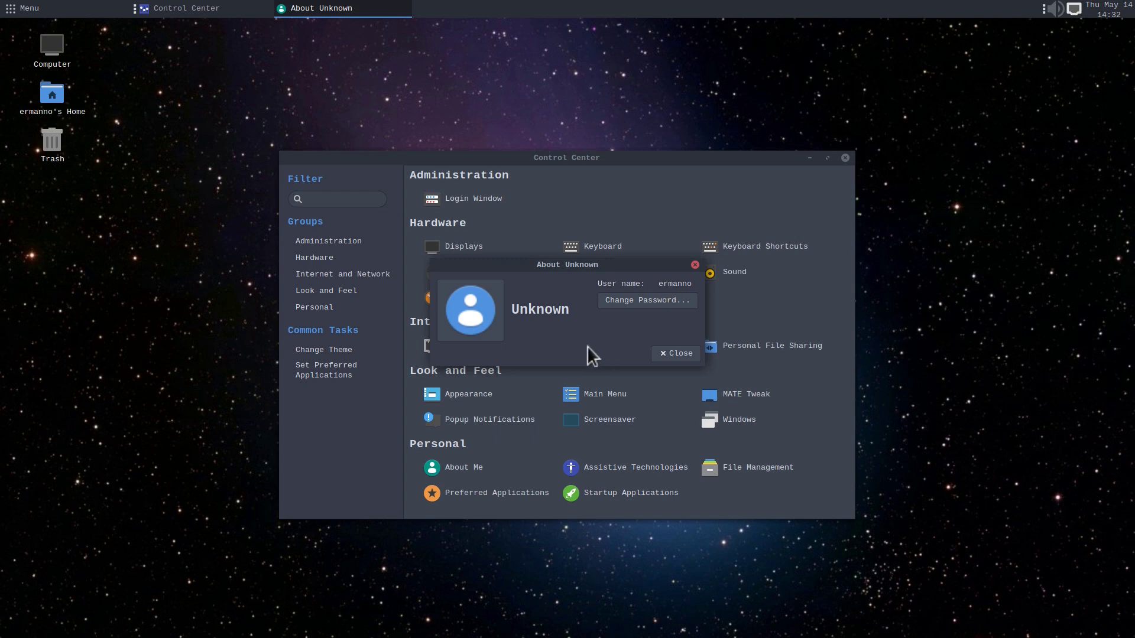
# Step: Close About Me and Control Center, then show System Tools in the application menu
pyautogui.click(681, 354)
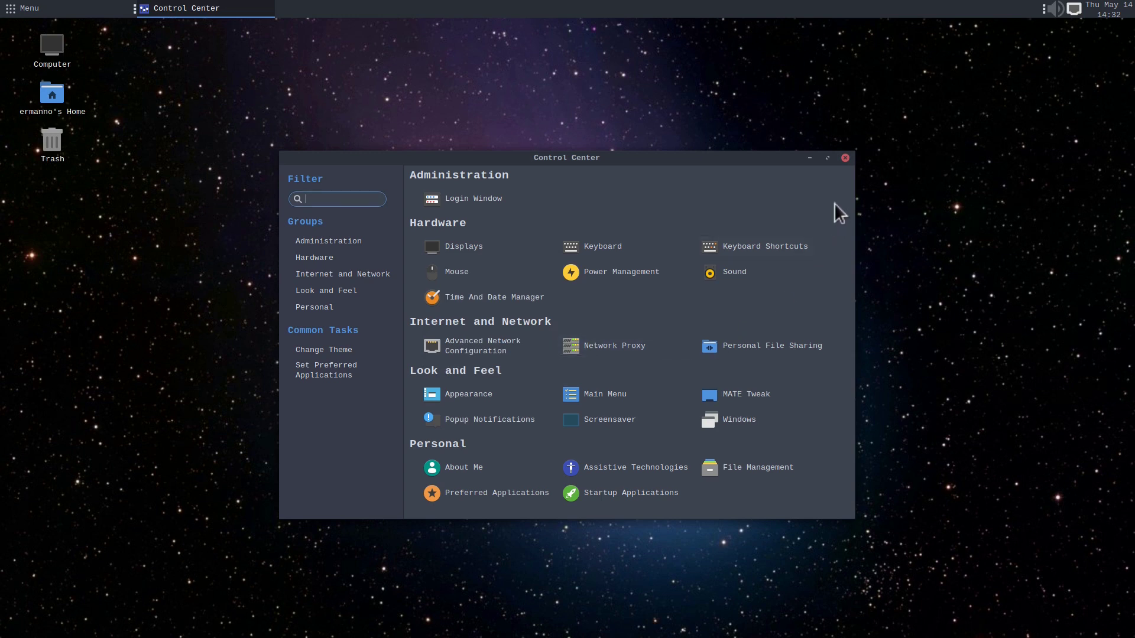
pyautogui.click(844, 158)
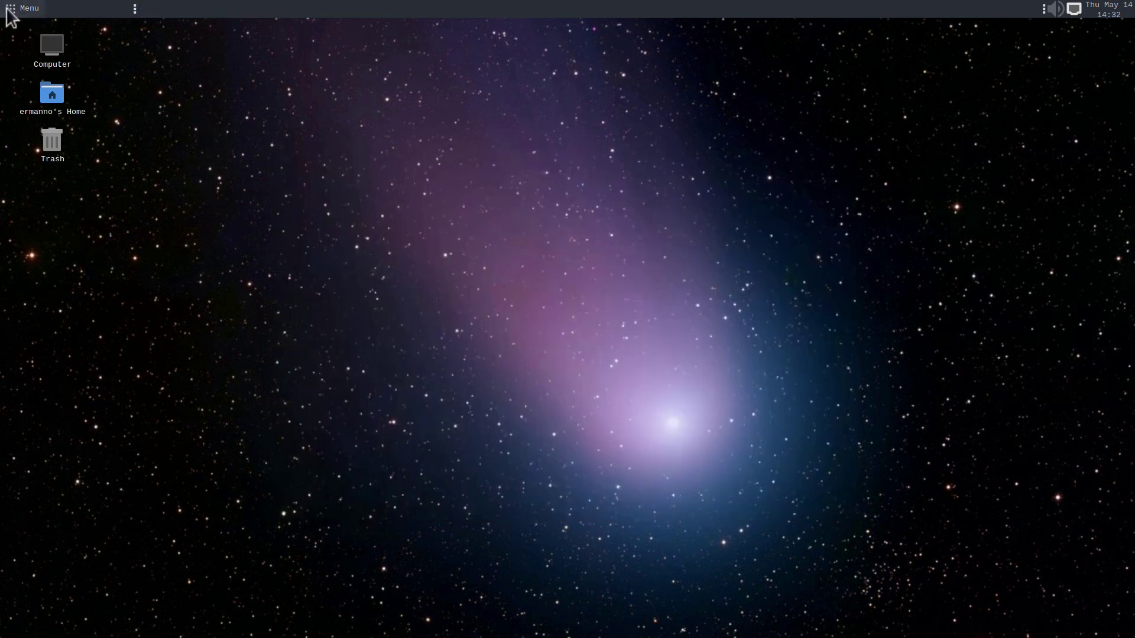
pyautogui.click(10, 9)
pyautogui.click(58, 205)
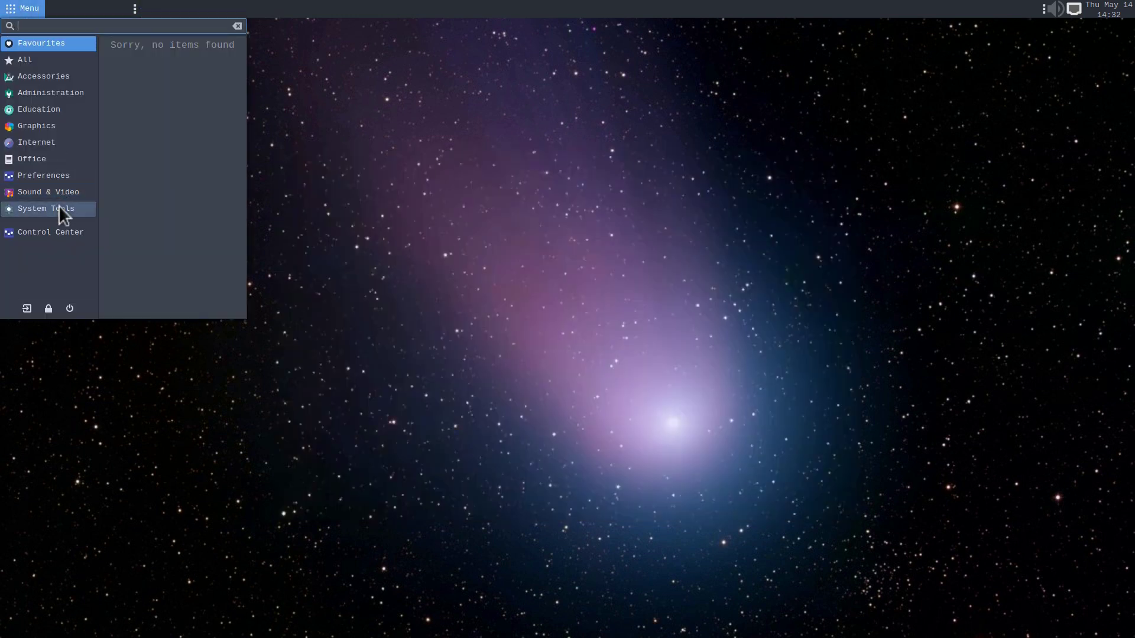
# Step: Launch MATE Terminal, enlarge its text, and install gnome-system-tools with yay, declining diffs
pyautogui.click(203, 184)
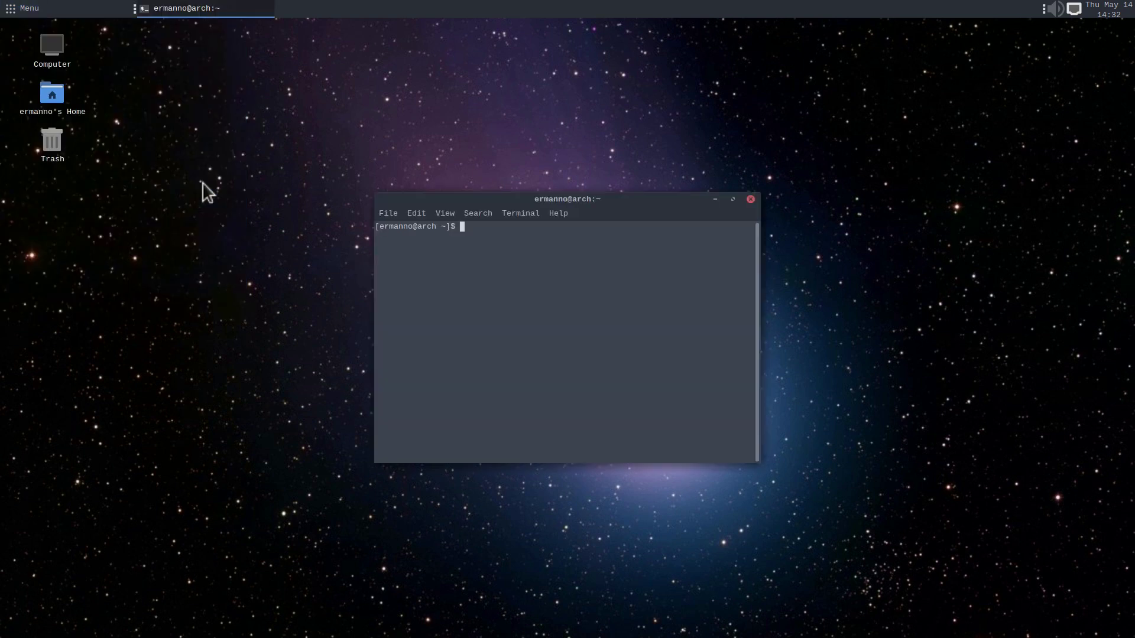
pyautogui.hotkey('ctrl', '+')
pyautogui.hotkey('ctrl', '+')
pyautogui.write('yay ')
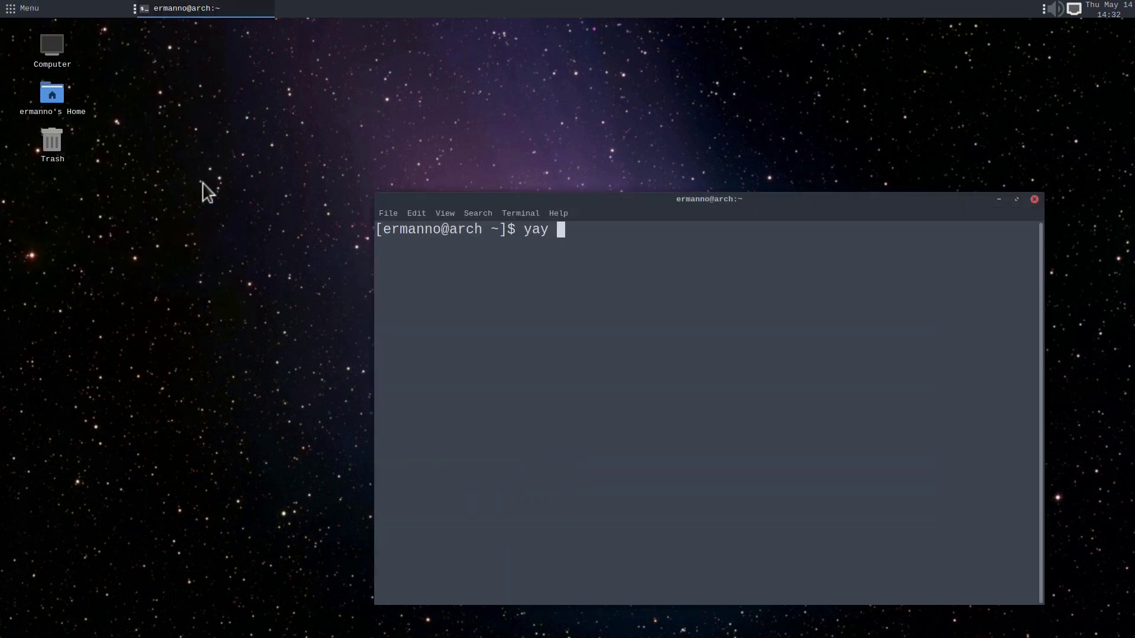
pyautogui.write('-S gnome-syste')
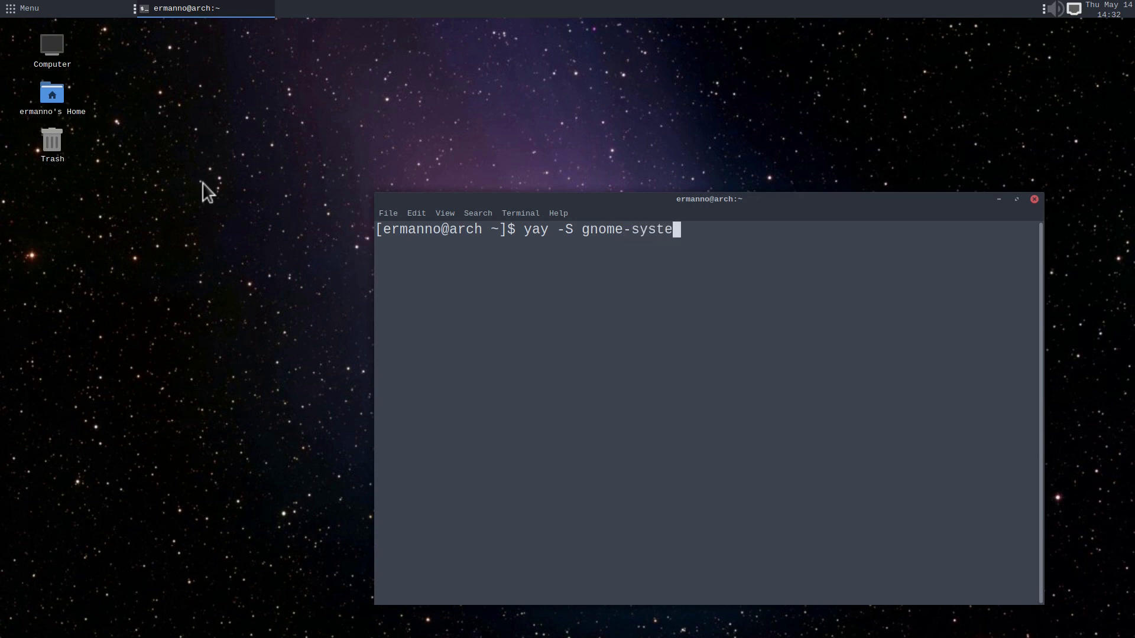
pyautogui.write('m-tools')
pyautogui.press('Return')
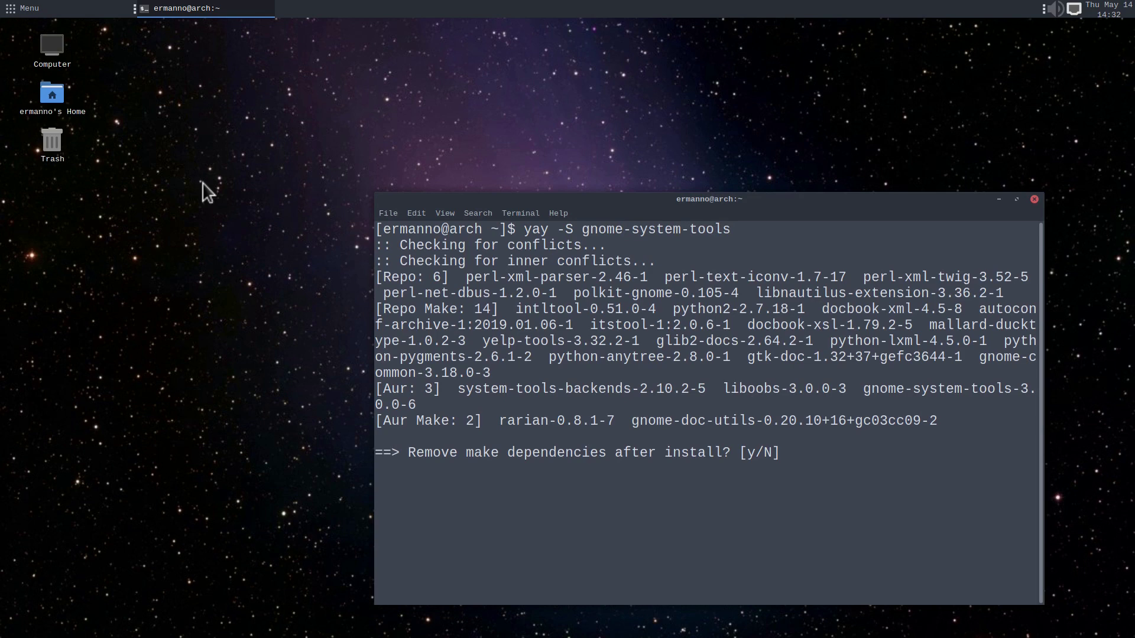
pyautogui.press('Return')
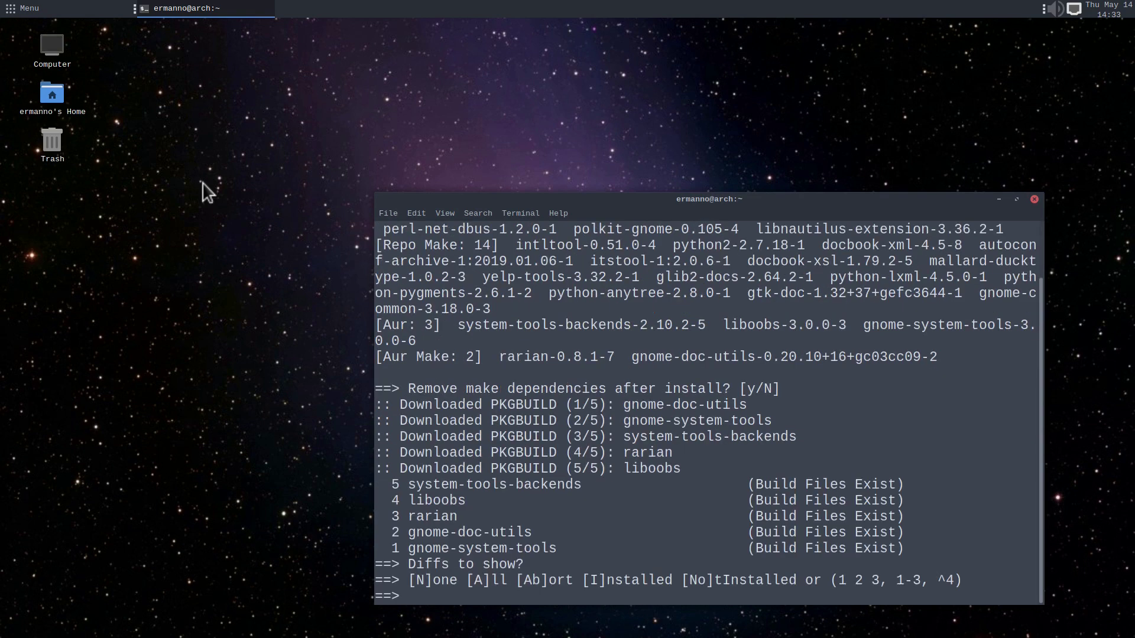
pyautogui.write('N')
pyautogui.press('Return')
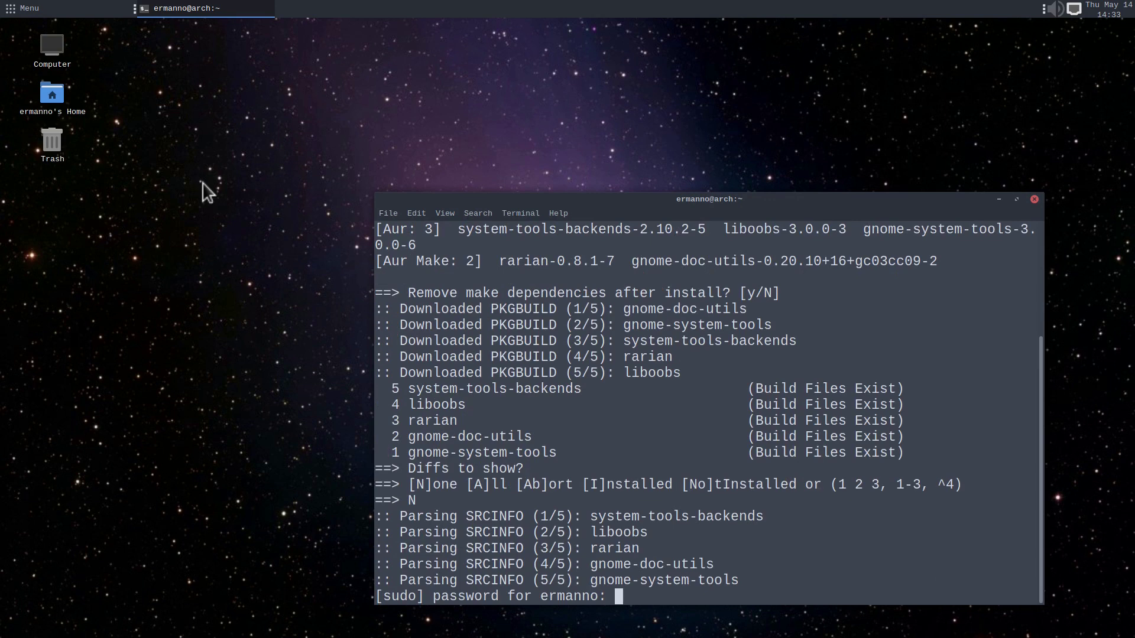
pyautogui.press('Return')
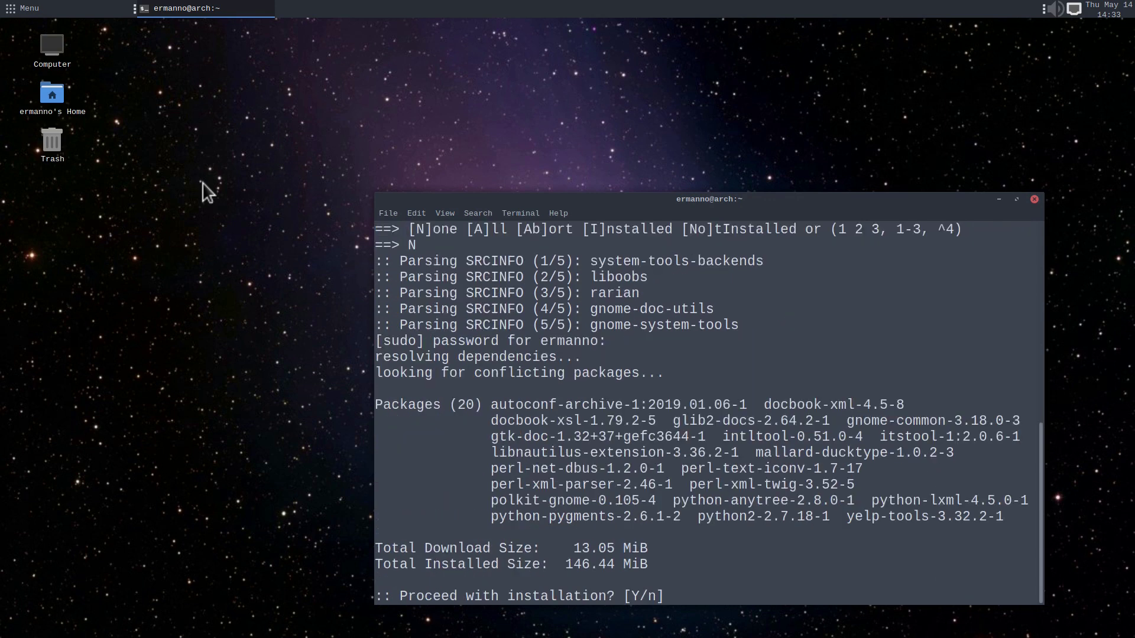
pyautogui.press('Return')
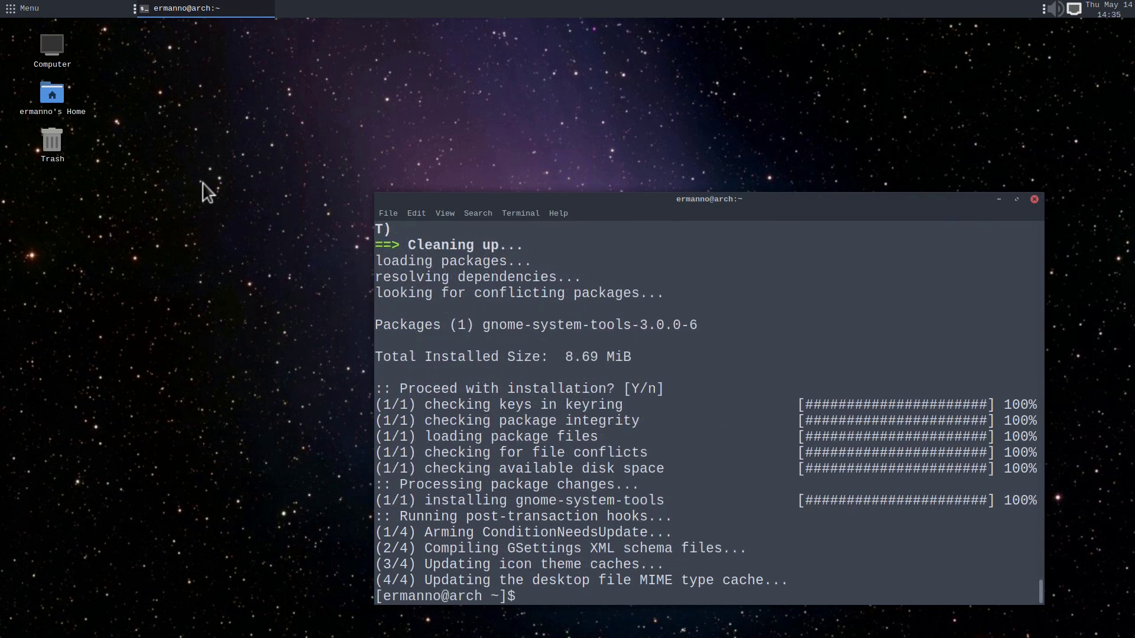
# Step: Close the terminal and open Users and Groups from Control Center
pyautogui.click(1034, 200)
pyautogui.click(13, 7)
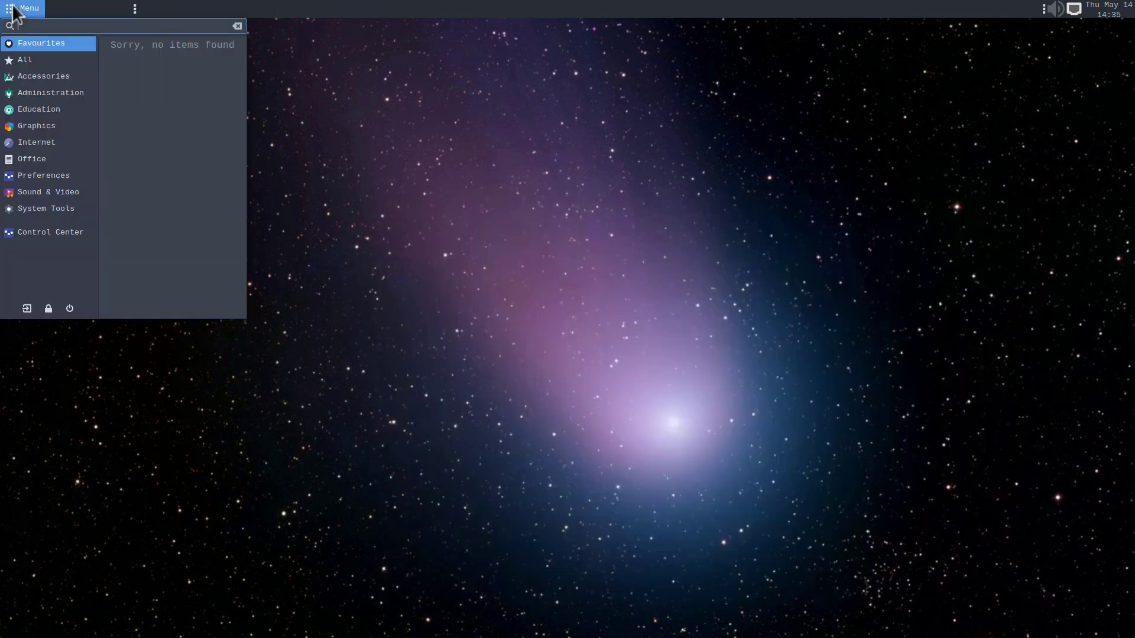
pyautogui.click(38, 232)
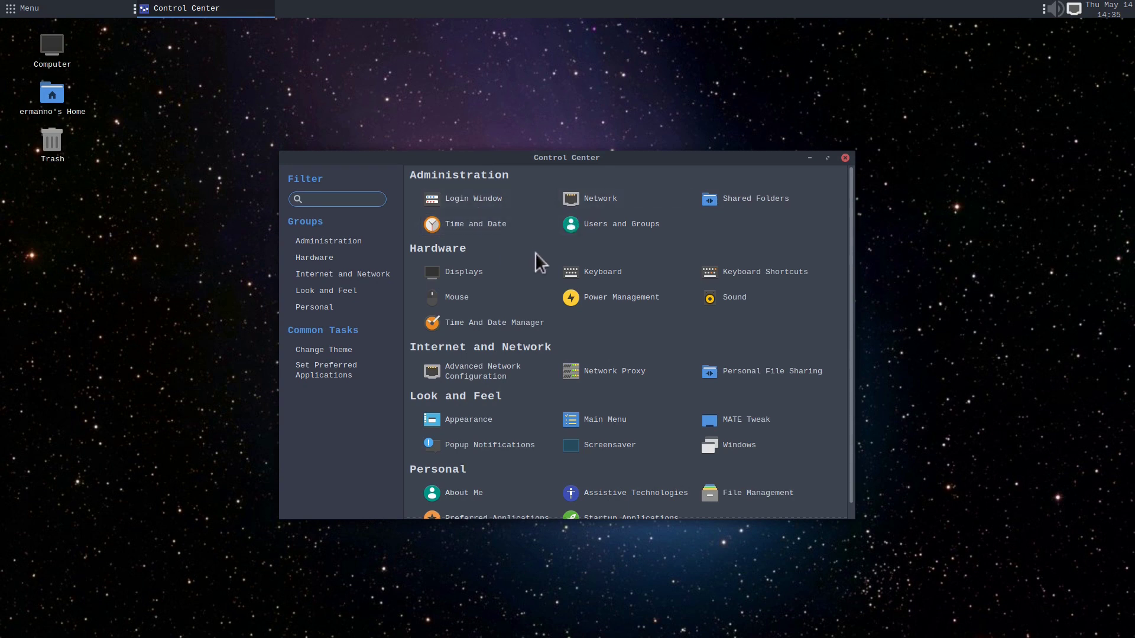
pyautogui.click(638, 224)
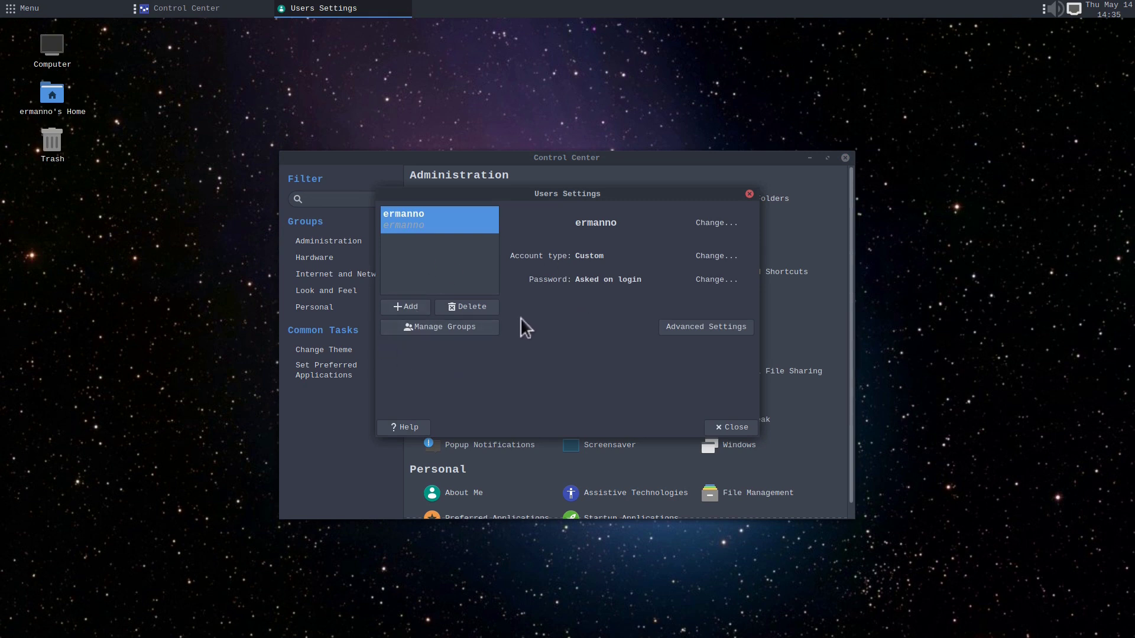
# Step: Set the account's full name to the user's full name, fixing a typo in the surname
pyautogui.click(716, 218)
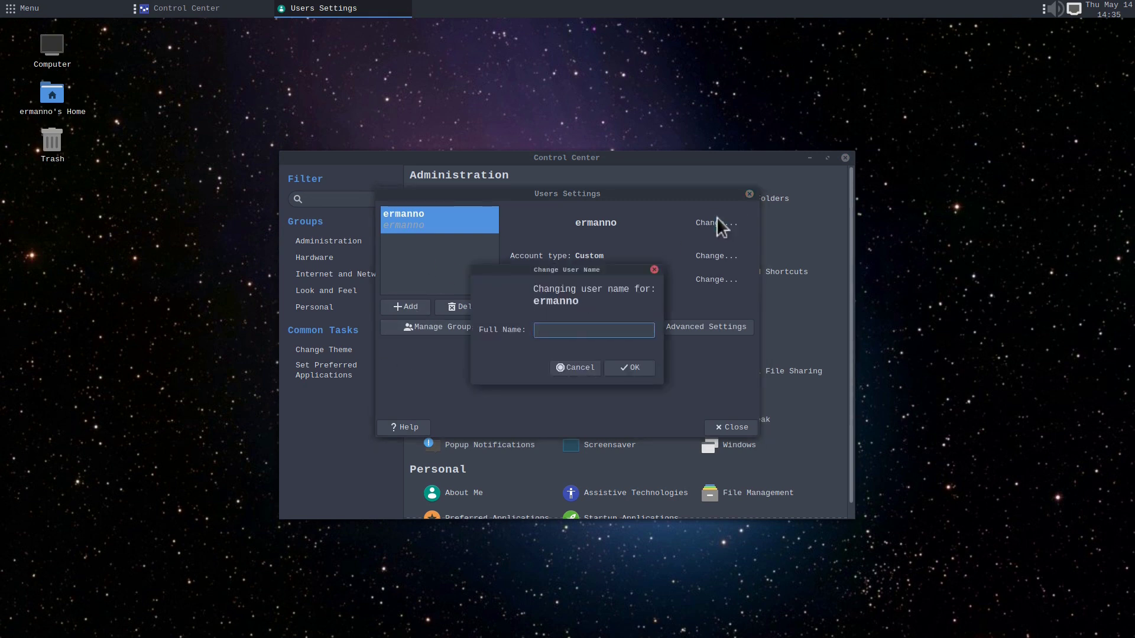
pyautogui.write('Ermanno Frr')
pyautogui.press('BackSpace')
pyautogui.press('BackSpace')
pyautogui.write('errari')
pyautogui.click(630, 368)
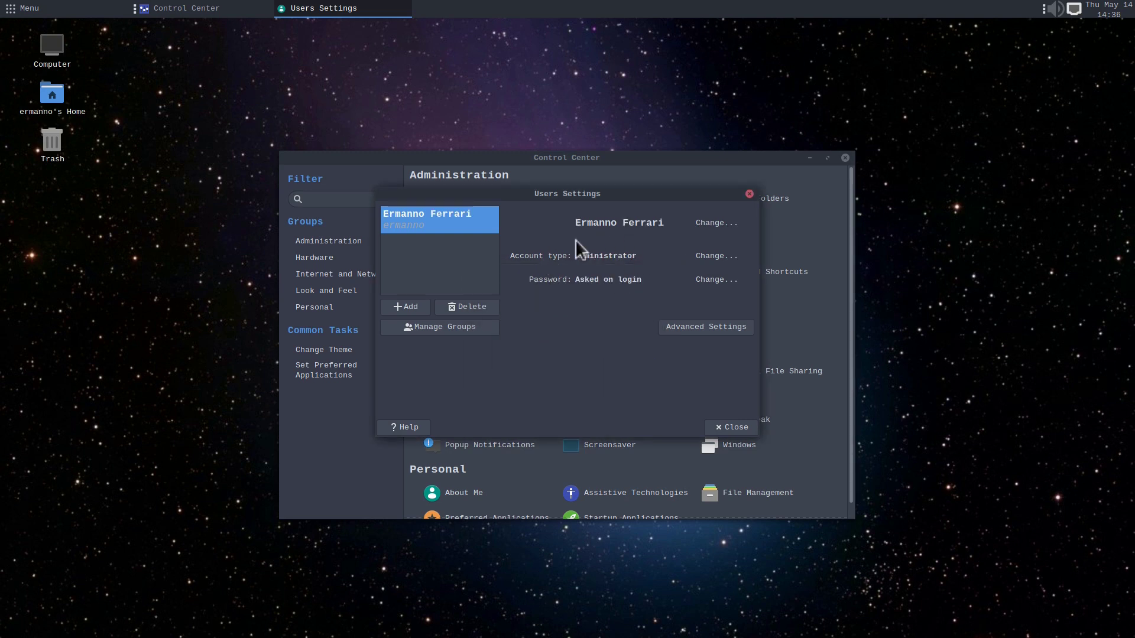
# Step: Authenticate and make the account an Administrator, then close Users Settings and Control Center
pyautogui.click(712, 258)
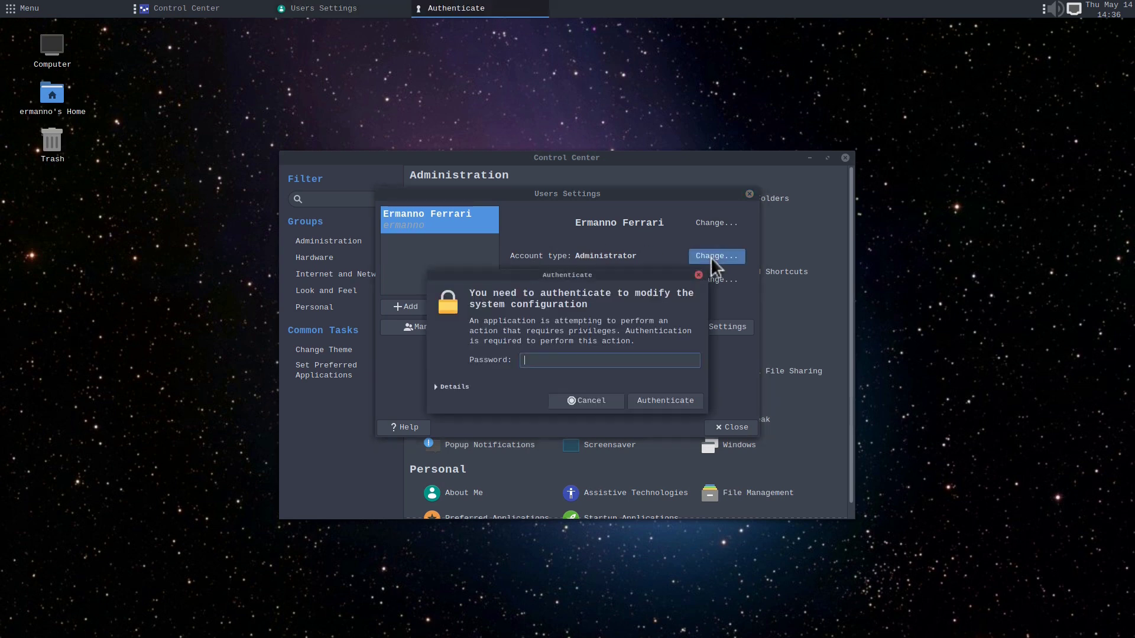
pyautogui.write('********')
pyautogui.press('Return')
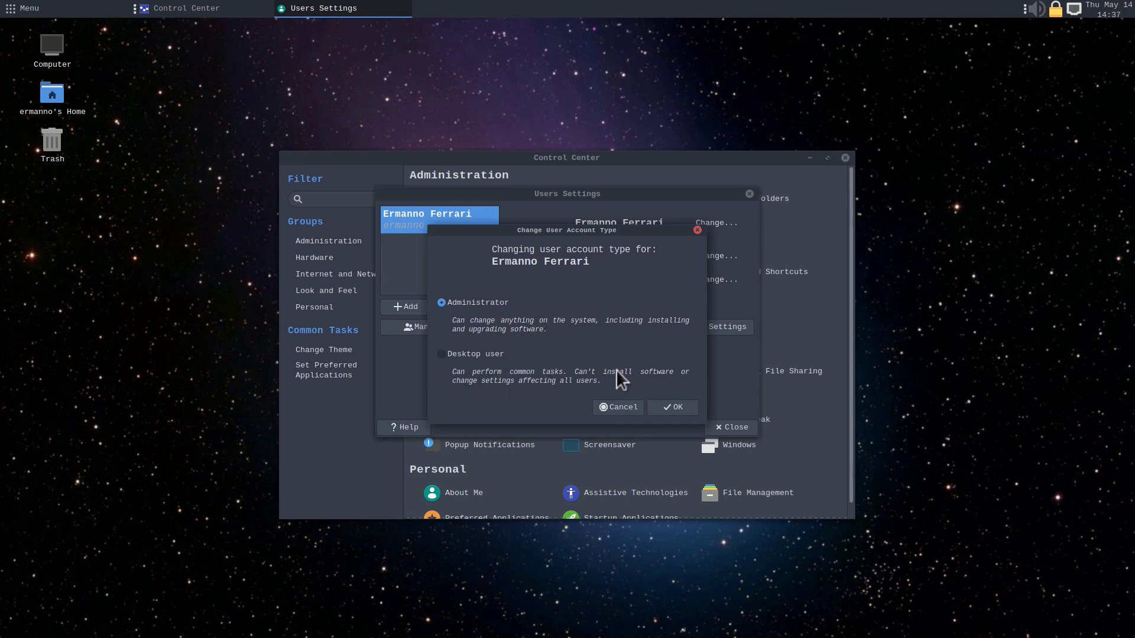
pyautogui.click(677, 407)
pyautogui.click(731, 426)
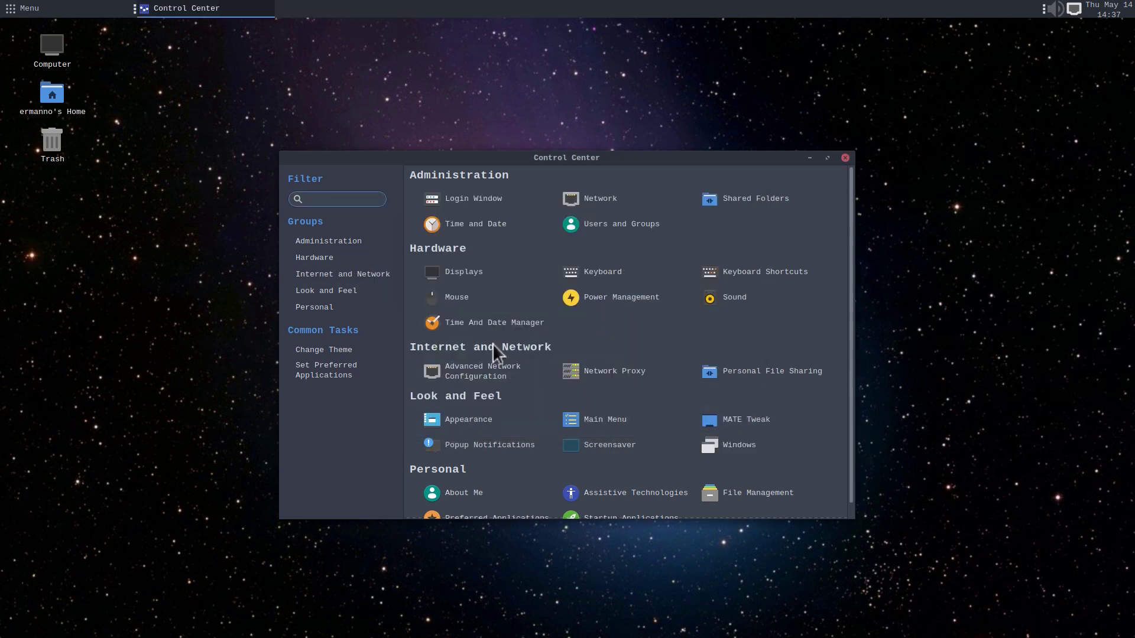
pyautogui.click(845, 158)
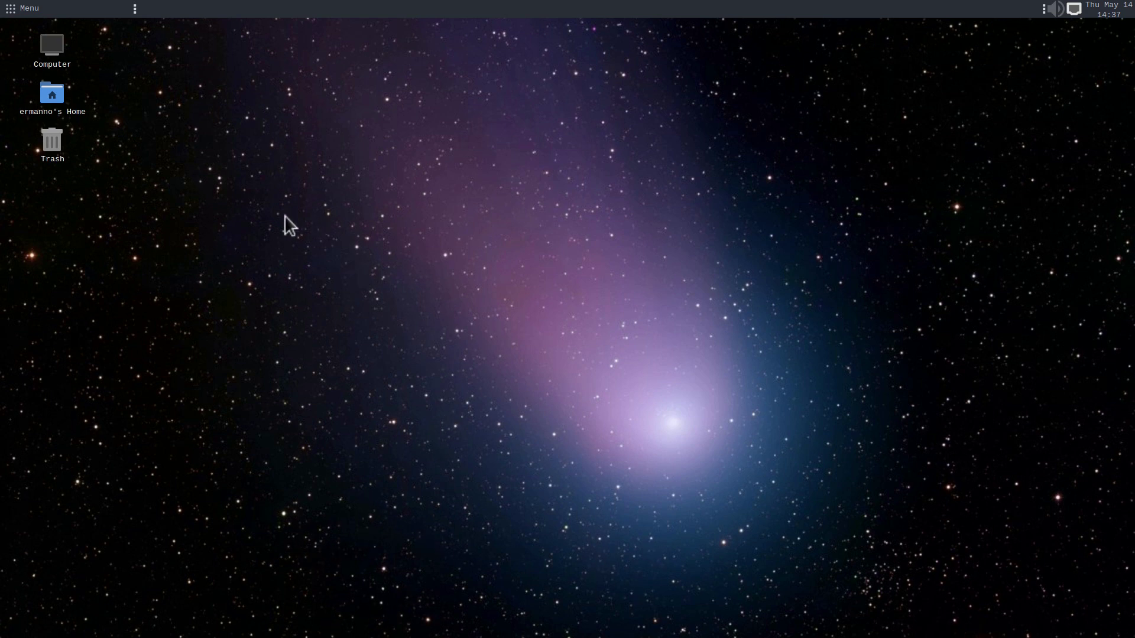
# Step: Open Startup Applications from Control Center
pyautogui.click(20, 9)
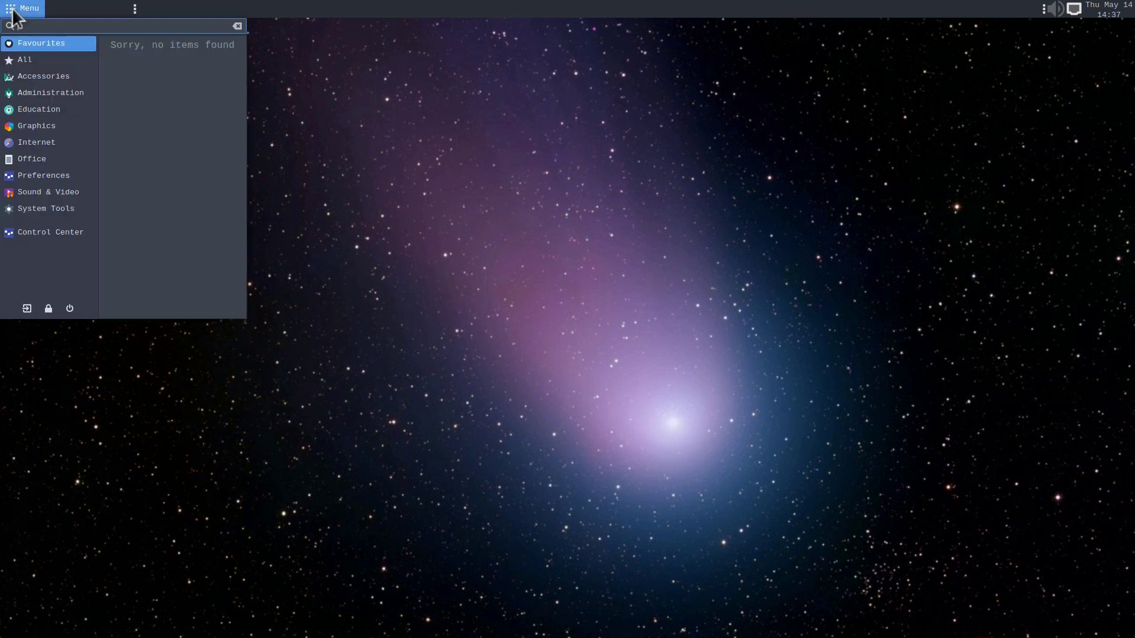
pyautogui.click(43, 225)
pyautogui.scroll(-1, 637, 343)
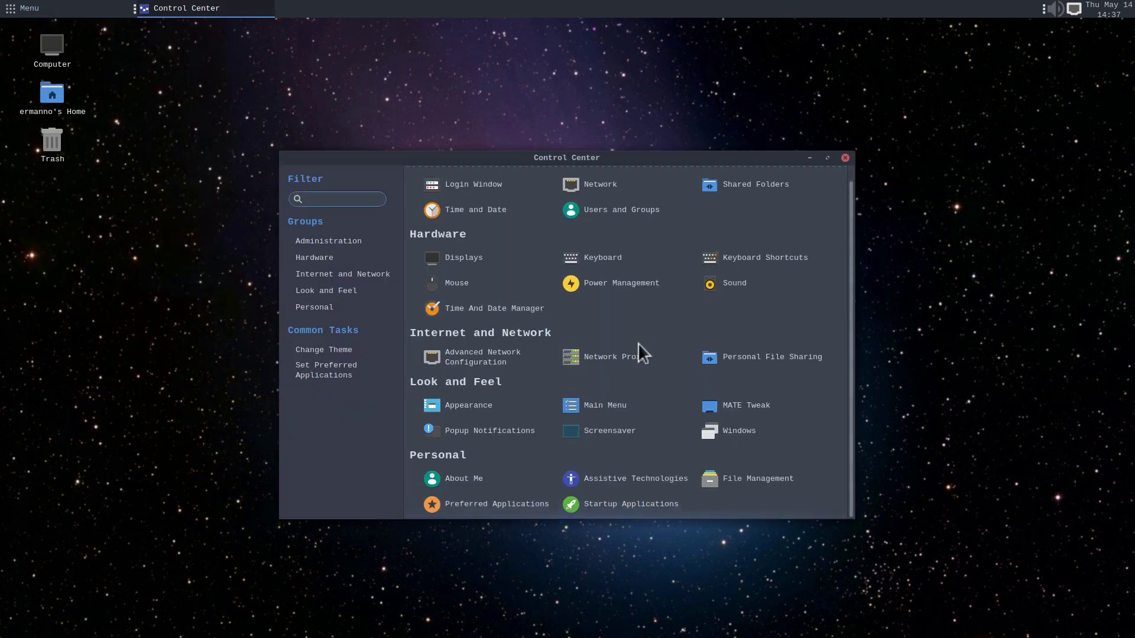
pyautogui.click(612, 505)
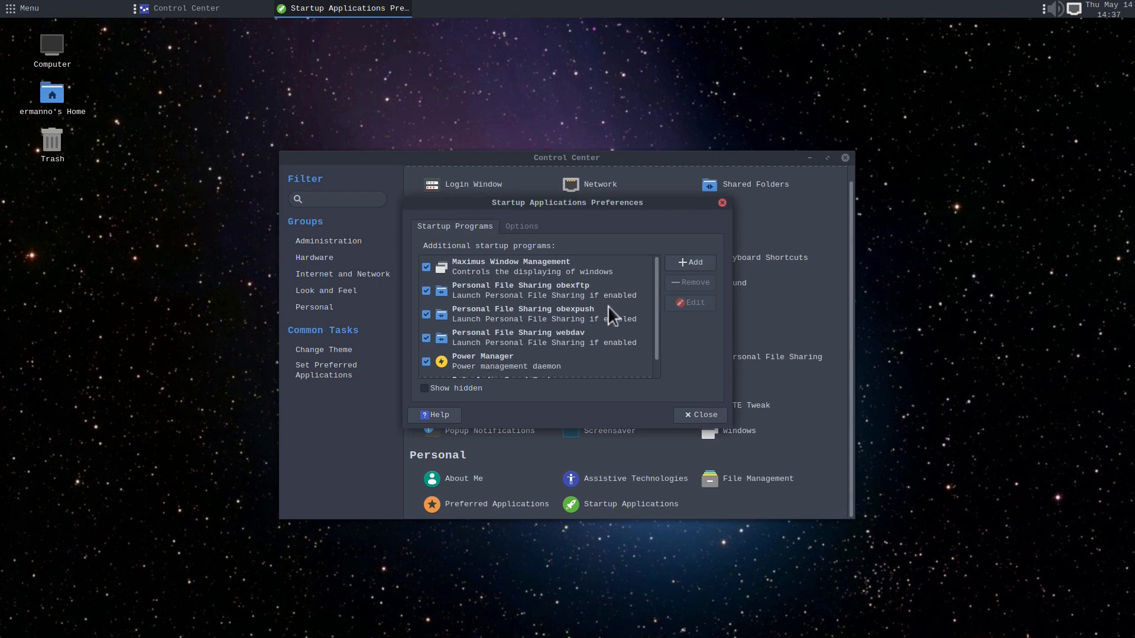
pyautogui.scroll(-1, 608, 306)
pyautogui.scroll(1, 608, 306)
# Step: Add a new startup entry named Plank and browse Other Locations for its command
pyautogui.click(683, 262)
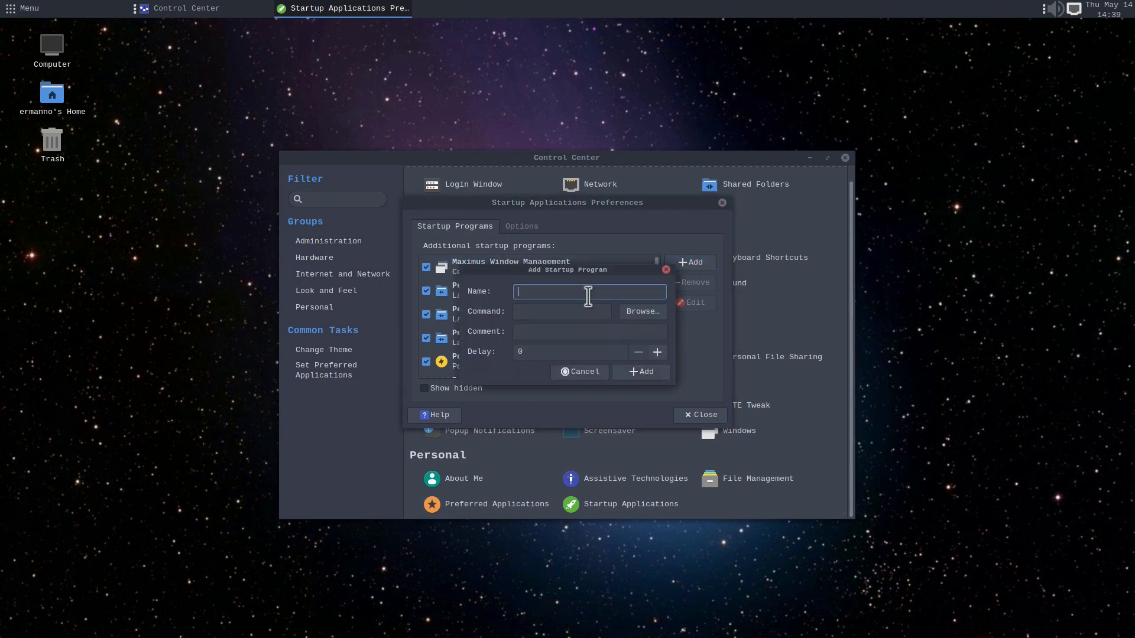
pyautogui.write('Plank')
pyautogui.click(637, 310)
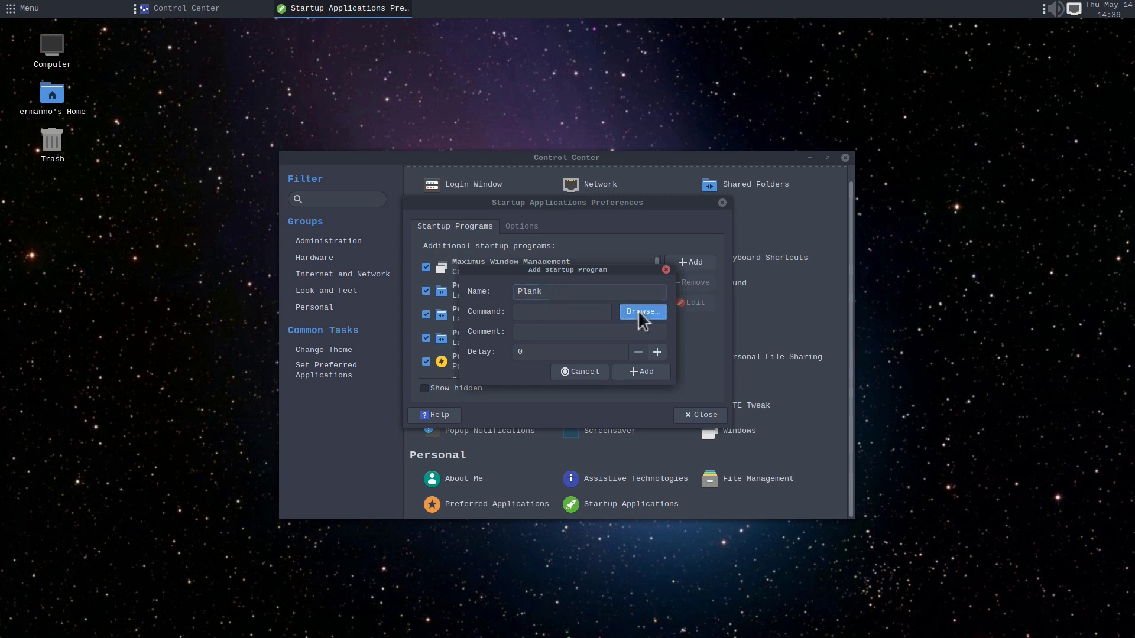
pyautogui.click(234, 265)
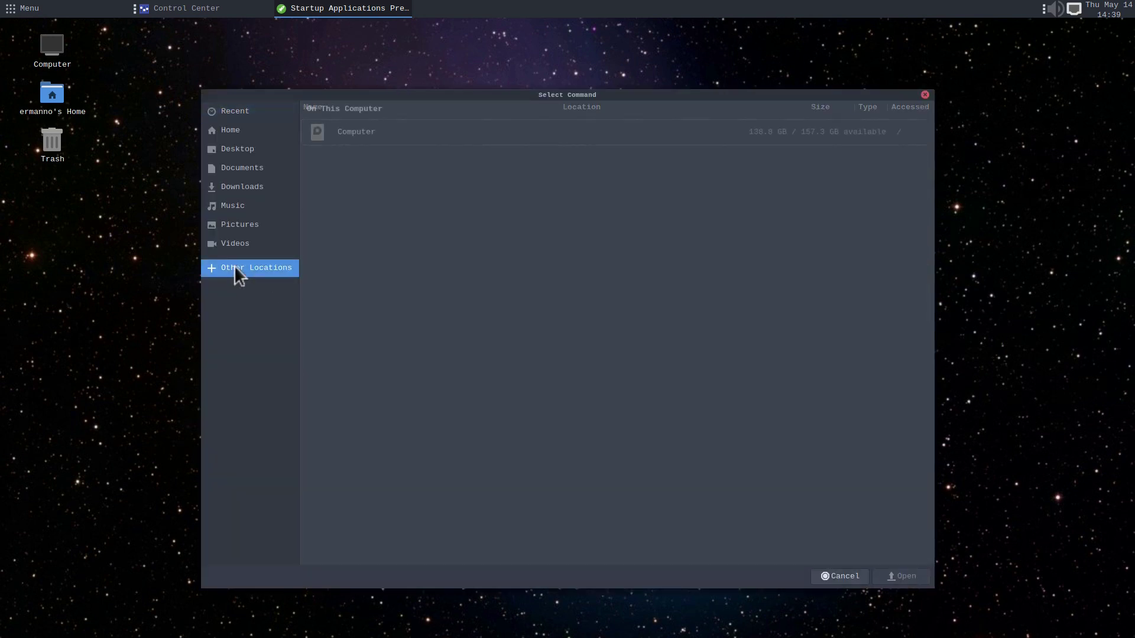
# Step: Pick /usr/bin/plank from the computer's file system as the Plank entry's command
pyautogui.click(324, 132)
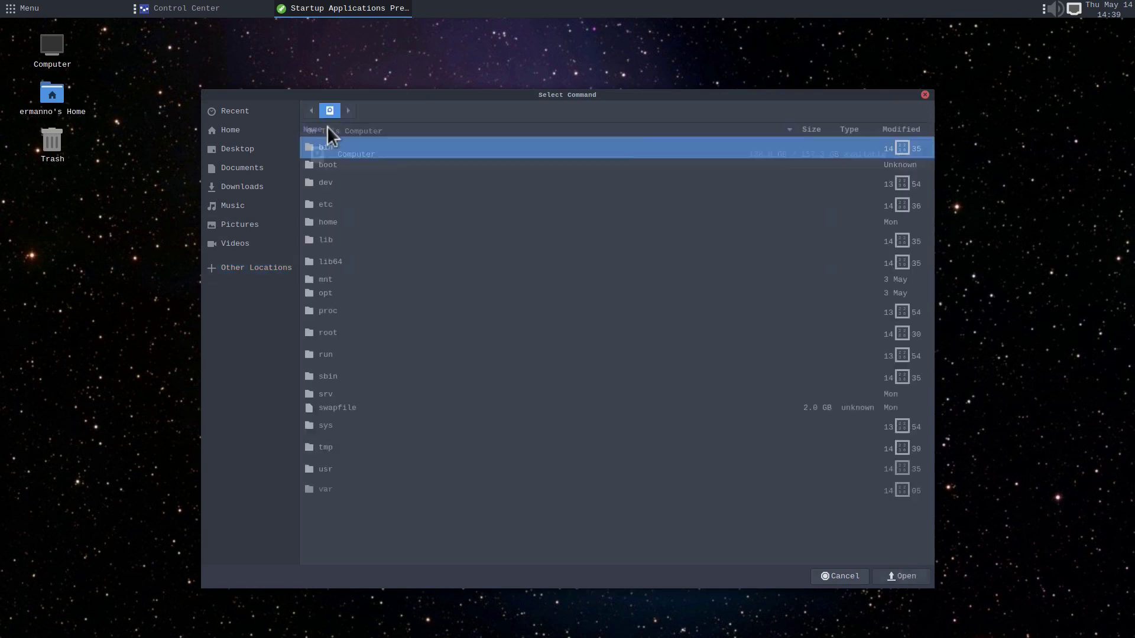
pyautogui.doubleClick(325, 469)
pyautogui.doubleClick(345, 153)
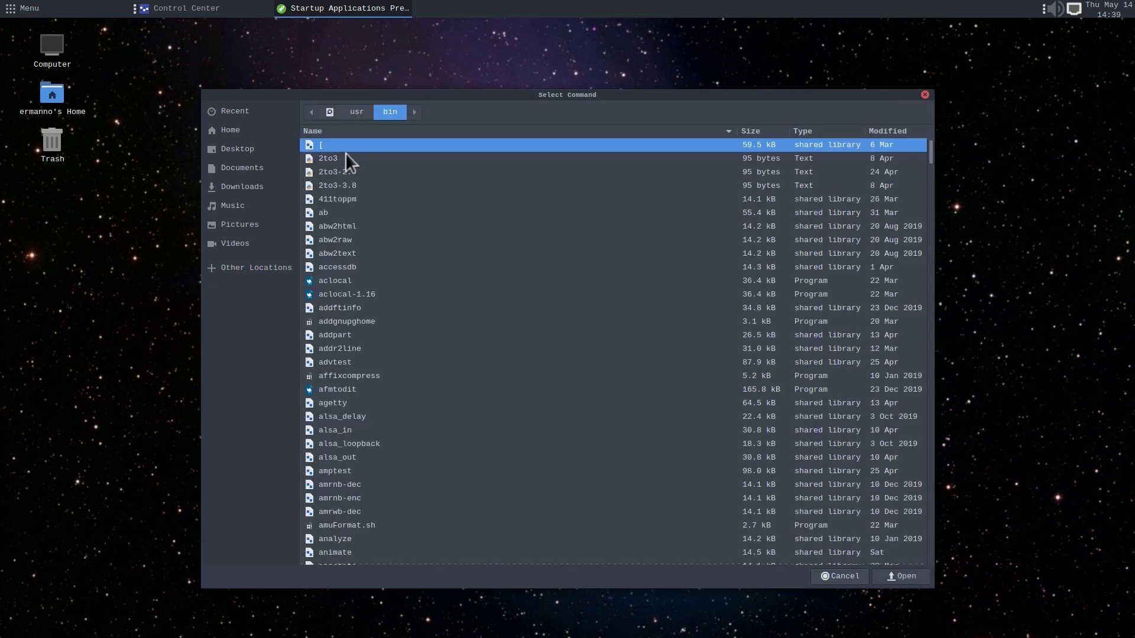
pyautogui.scroll(-5, 587, 295)
pyautogui.scroll(-20, 586, 295)
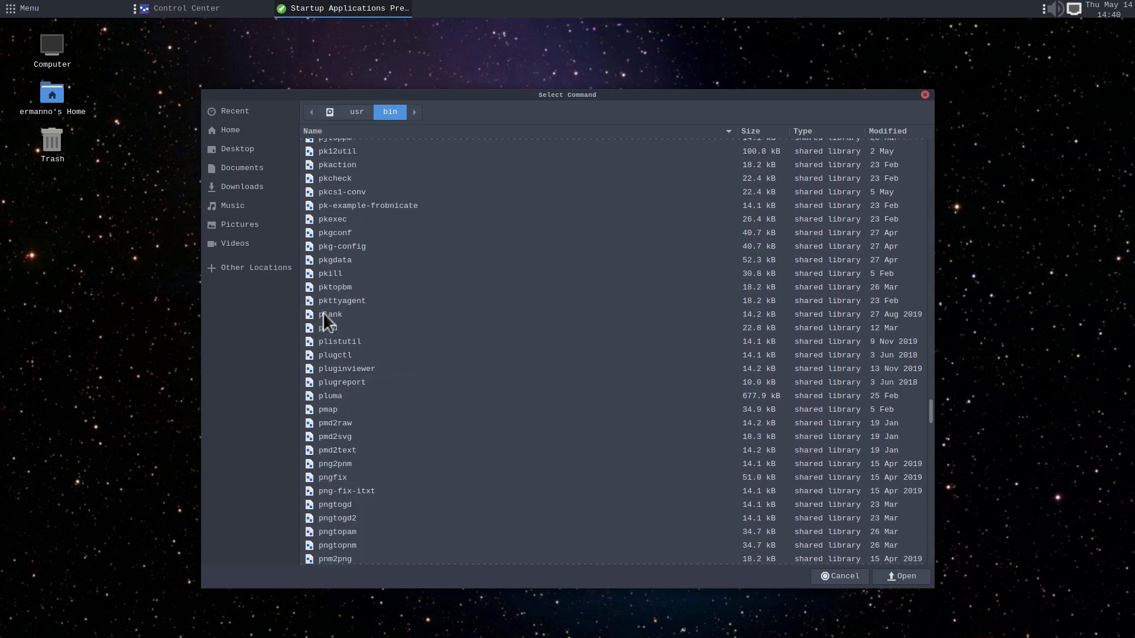
pyautogui.click(323, 312)
pyautogui.click(902, 577)
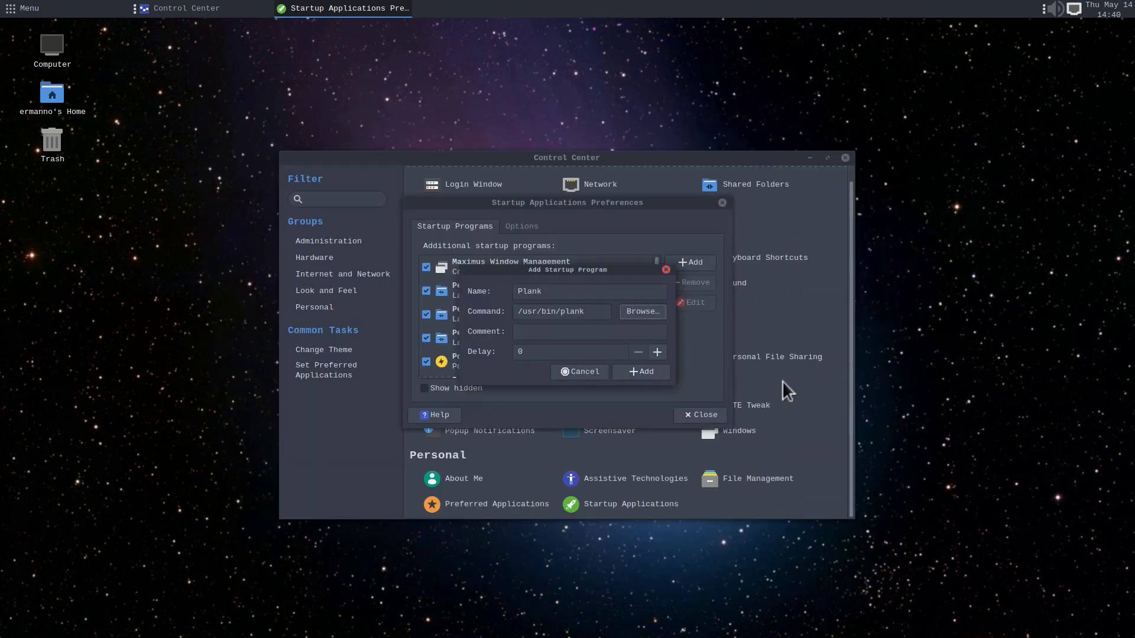
# Step: Save the Plank startup entry and close Startup Applications and Control Center
pyautogui.click(637, 370)
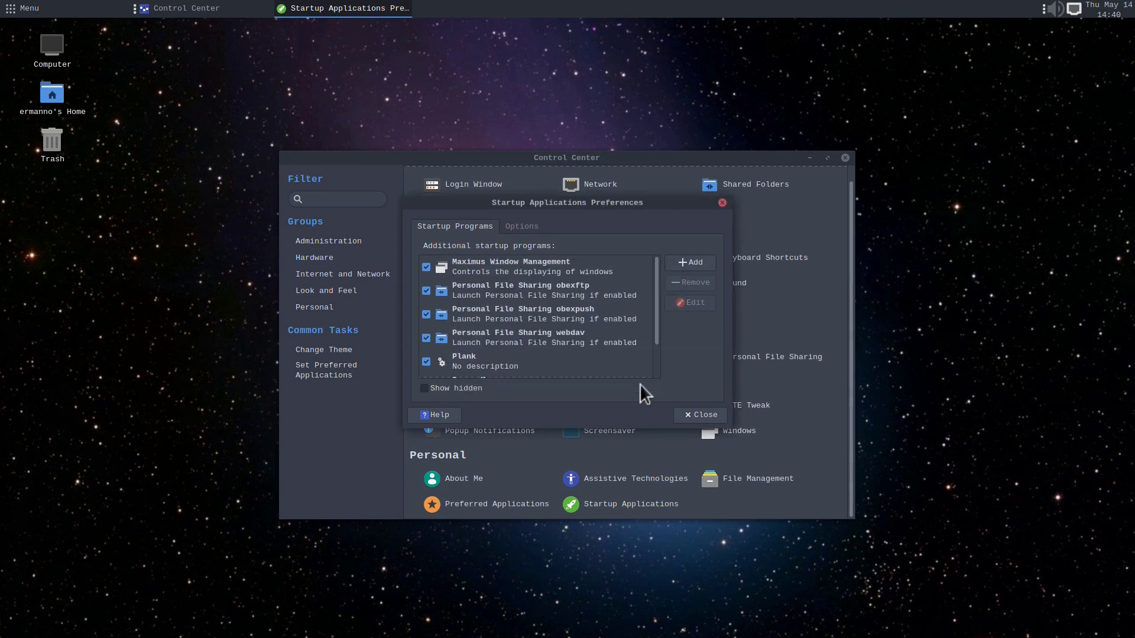
pyautogui.click(699, 413)
pyautogui.click(845, 157)
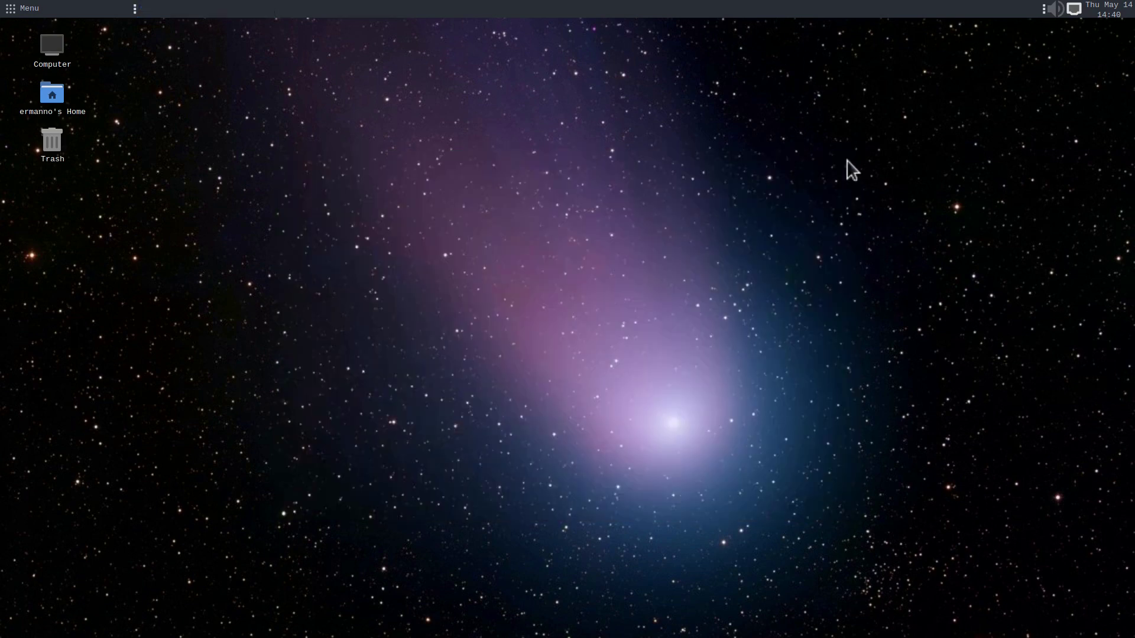
# Step: Log out and back in with the account password, dismissing the network notification
pyautogui.click(12, 8)
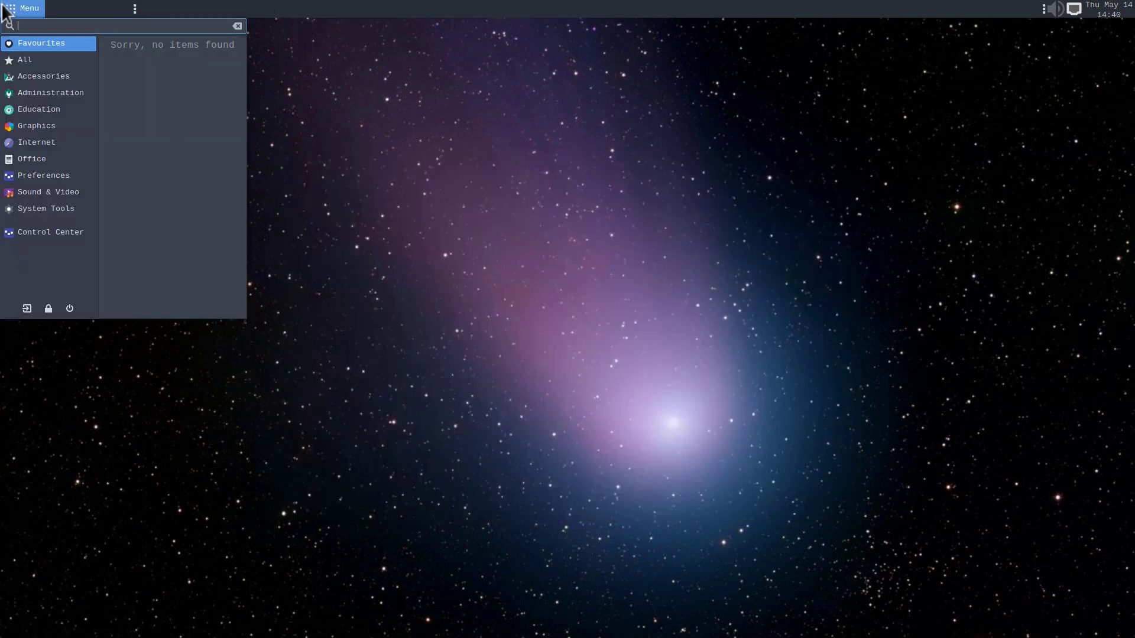
pyautogui.click(24, 309)
pyautogui.click(653, 375)
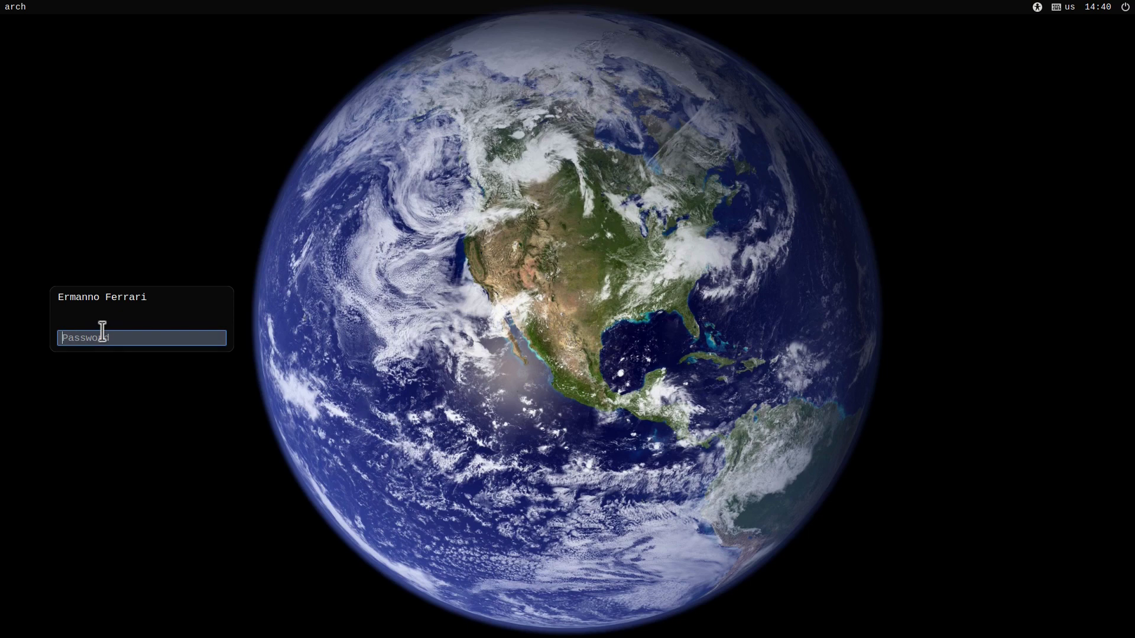
pyautogui.write('•••••••')
pyautogui.press('Return')
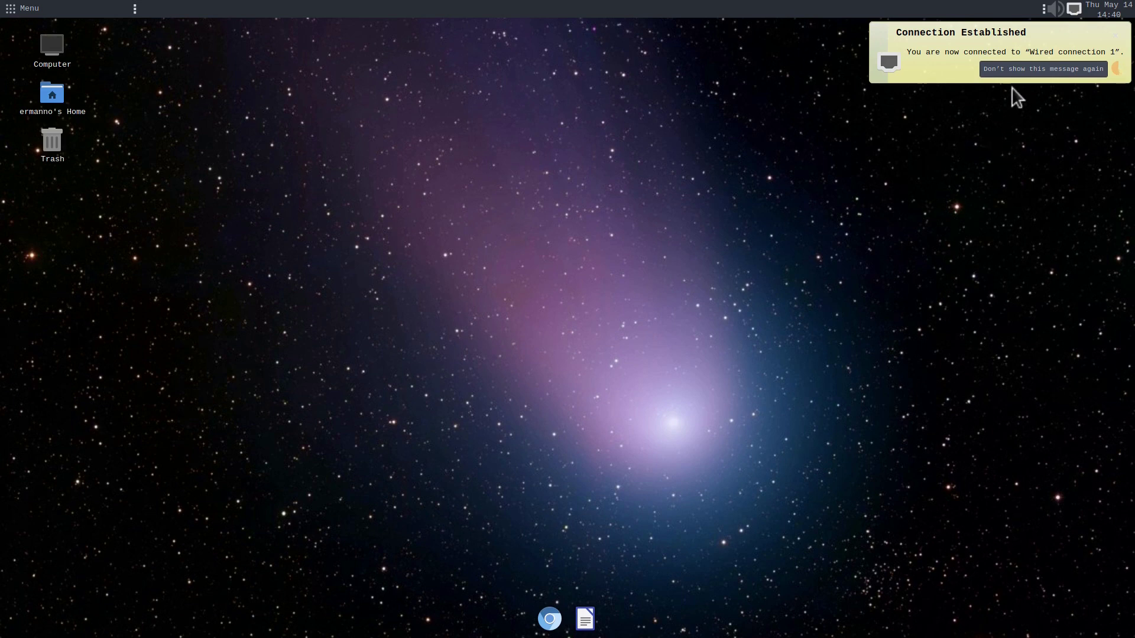
pyautogui.click(1020, 69)
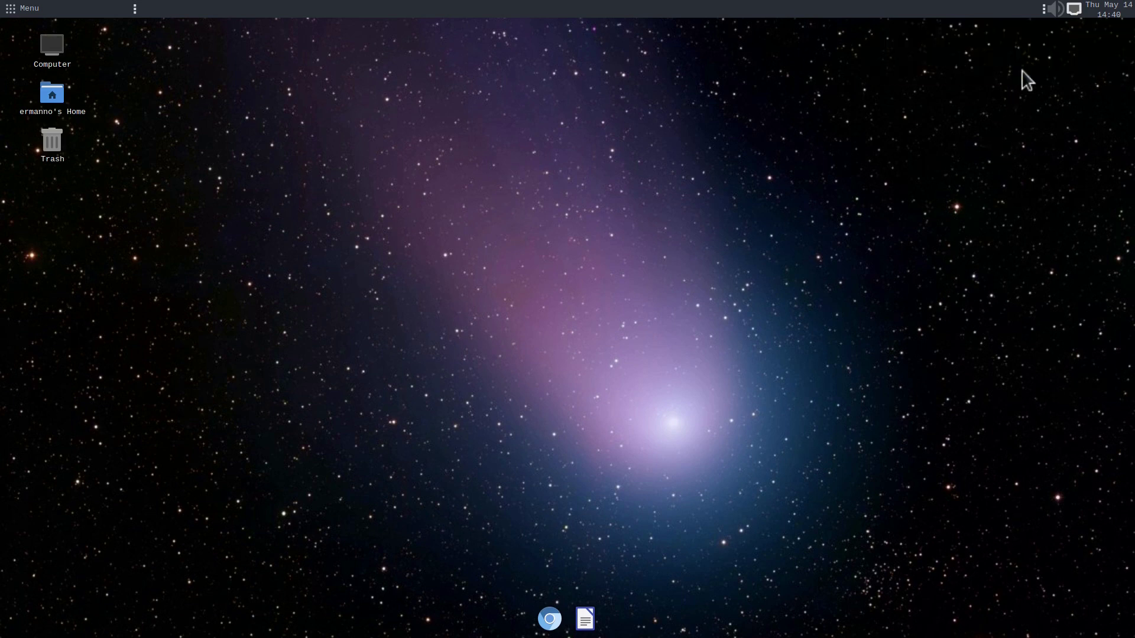
pyautogui.click(24, 9)
# Step: Launch MATE Terminal, enlarge its text, and install chromemateria-gtk-theme with yay, declining diffs
pyautogui.click(49, 209)
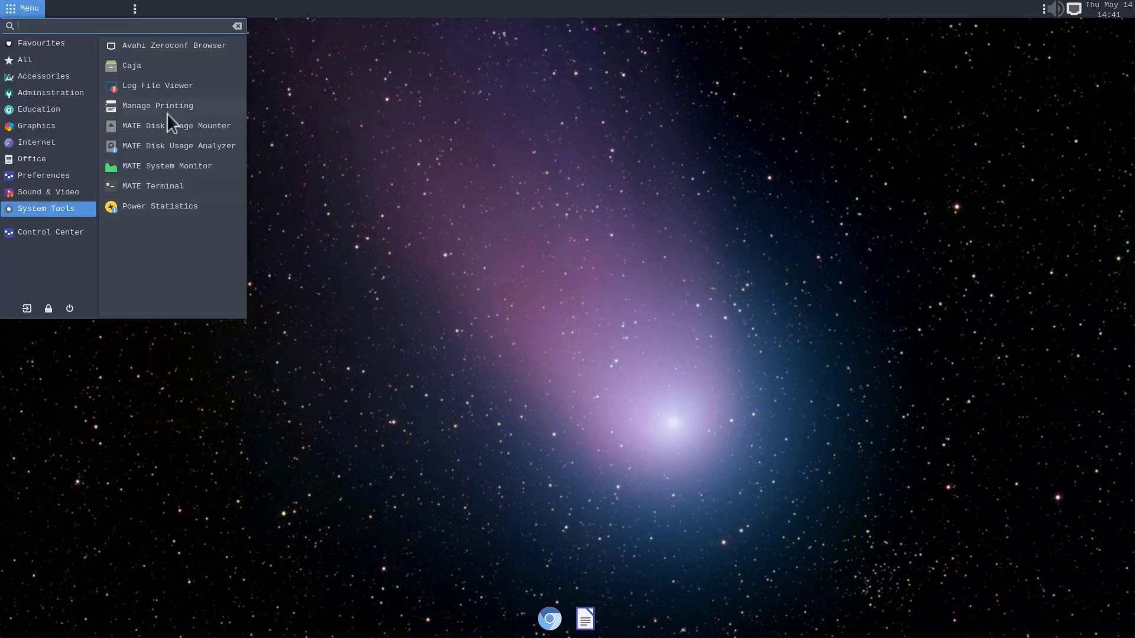
pyautogui.click(137, 187)
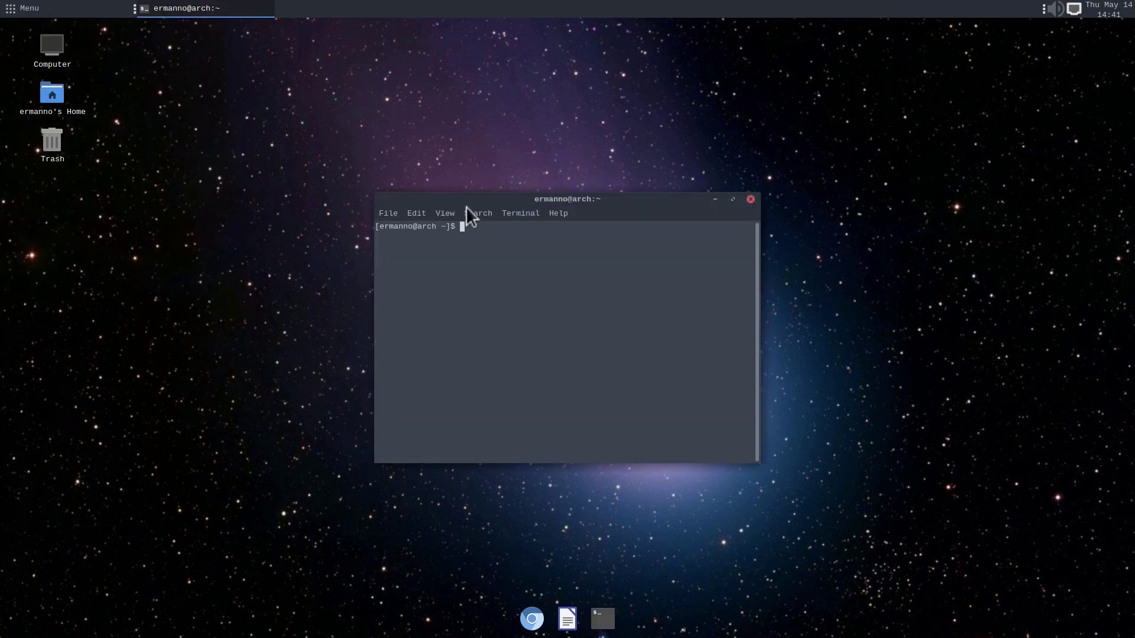
pyautogui.hotkey('ctrl', '+')
pyautogui.hotkey('ctrl', '+')
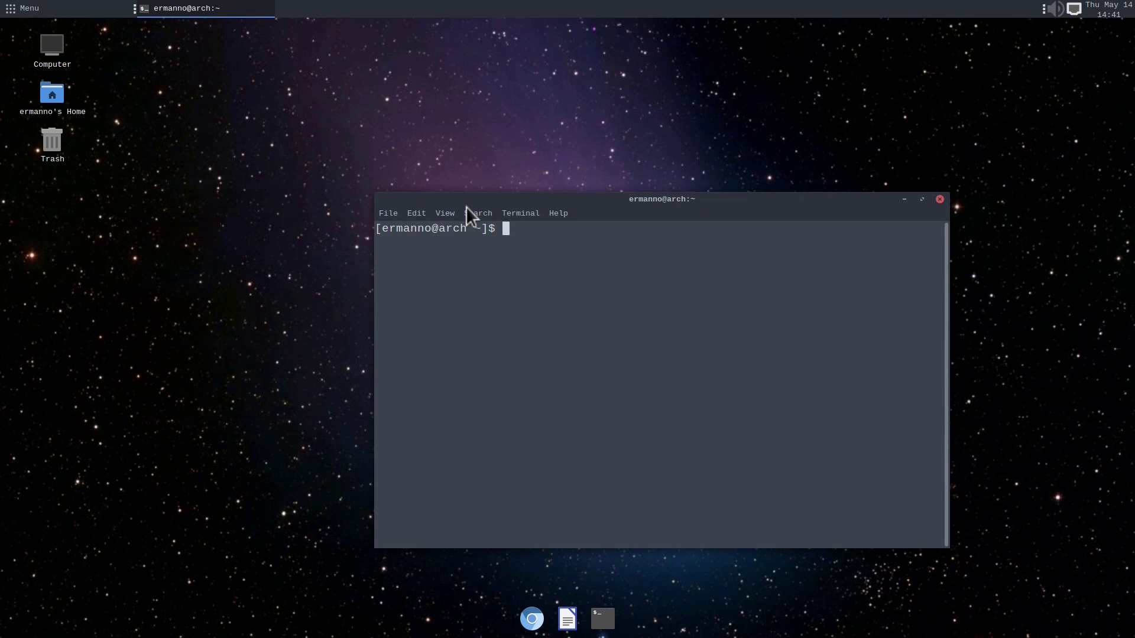
pyautogui.write('yay -S')
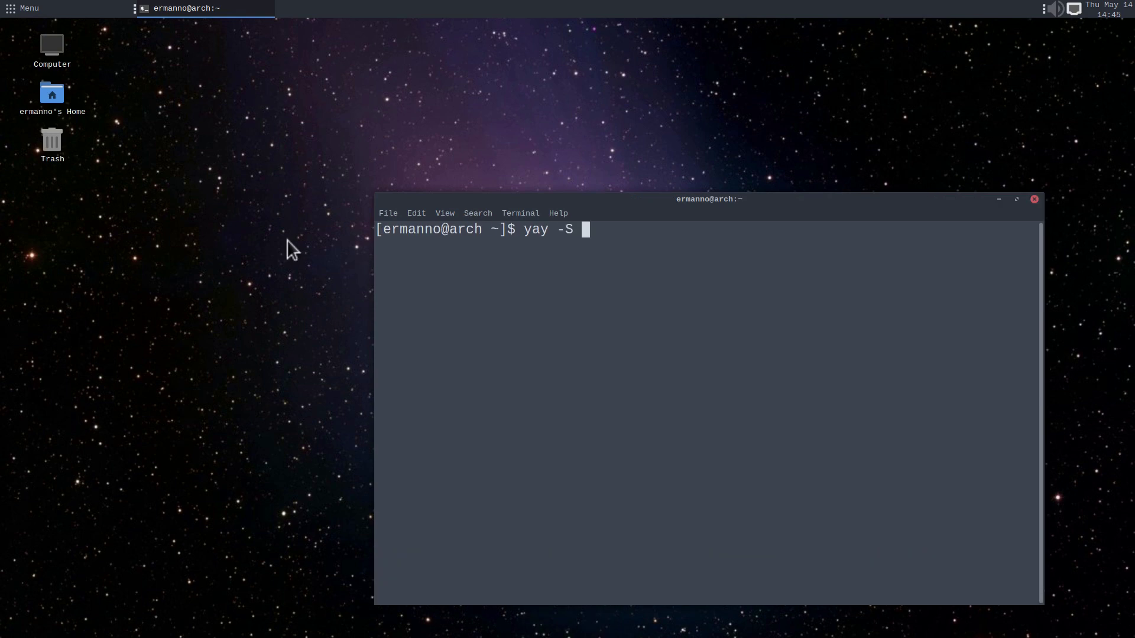
pyautogui.write('chromemater')
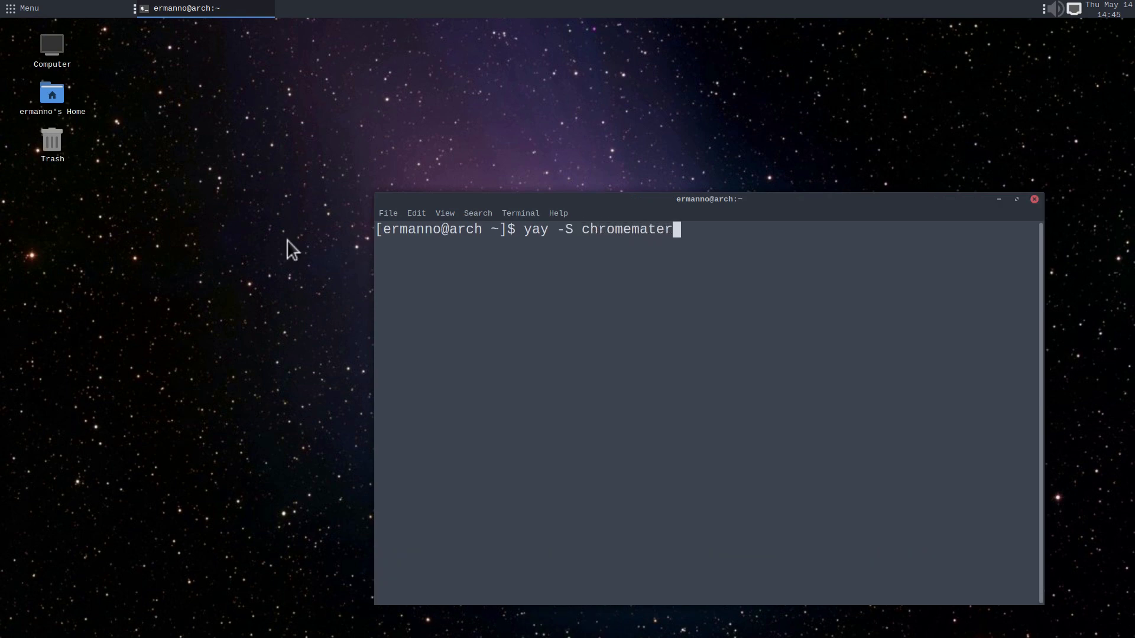
pyautogui.write('ia-gtk-theme')
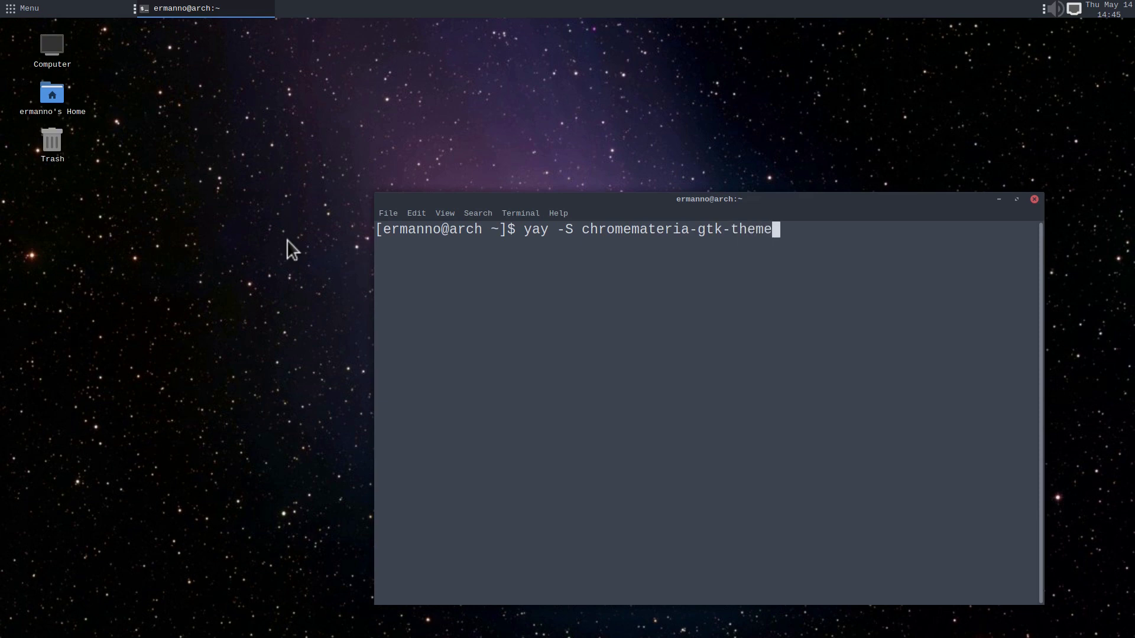
pyautogui.press('Return')
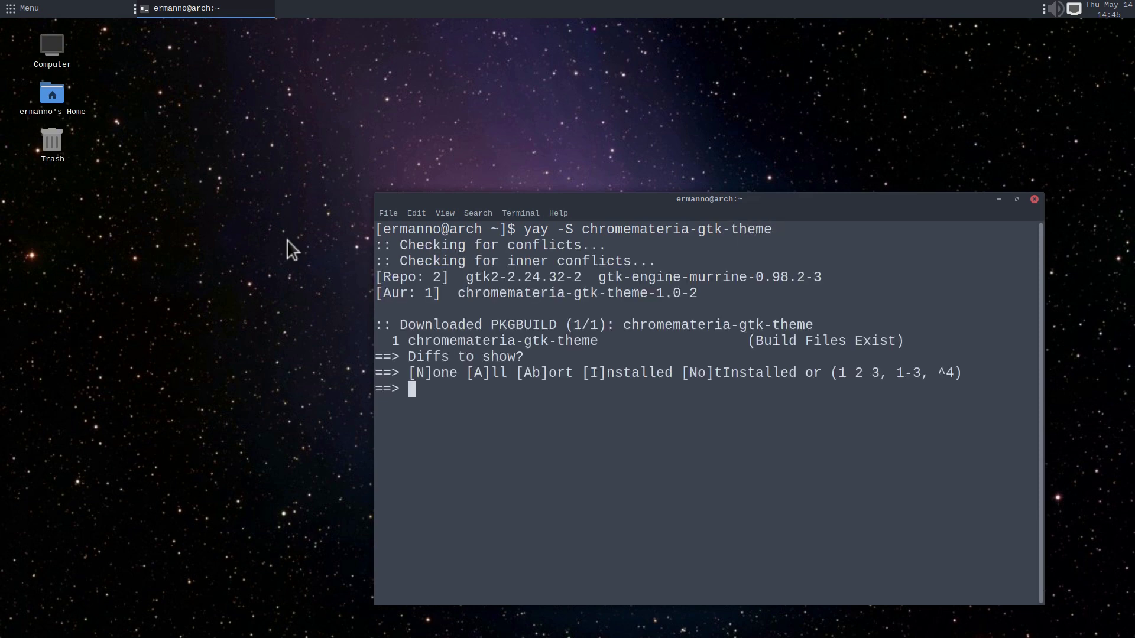
pyautogui.write('N')
pyautogui.press('Return')
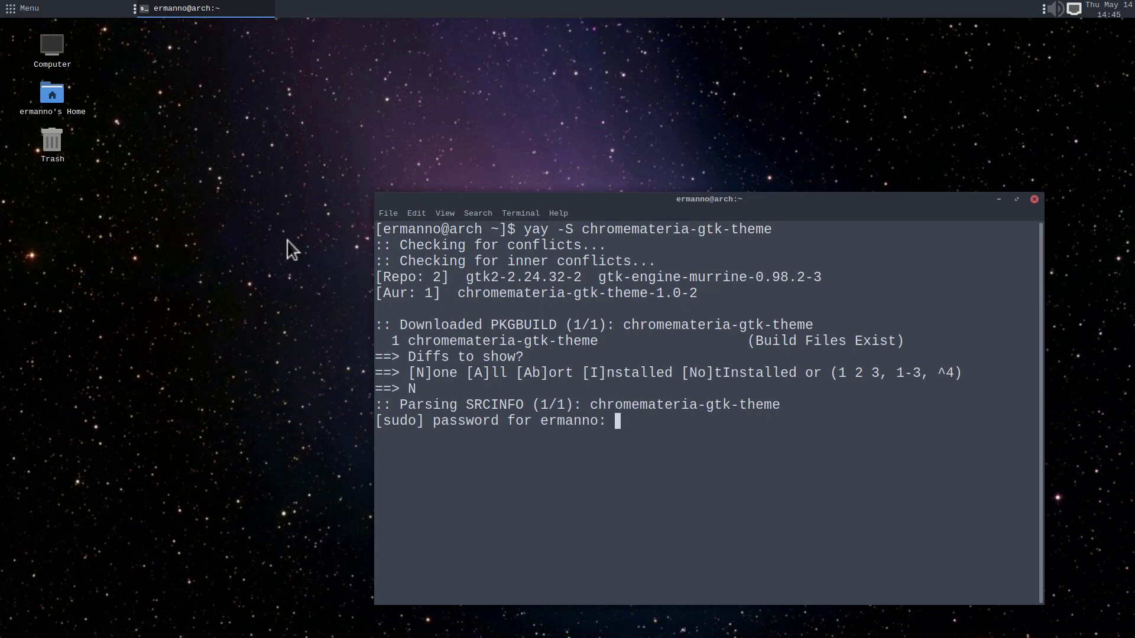
pyautogui.press('Return')
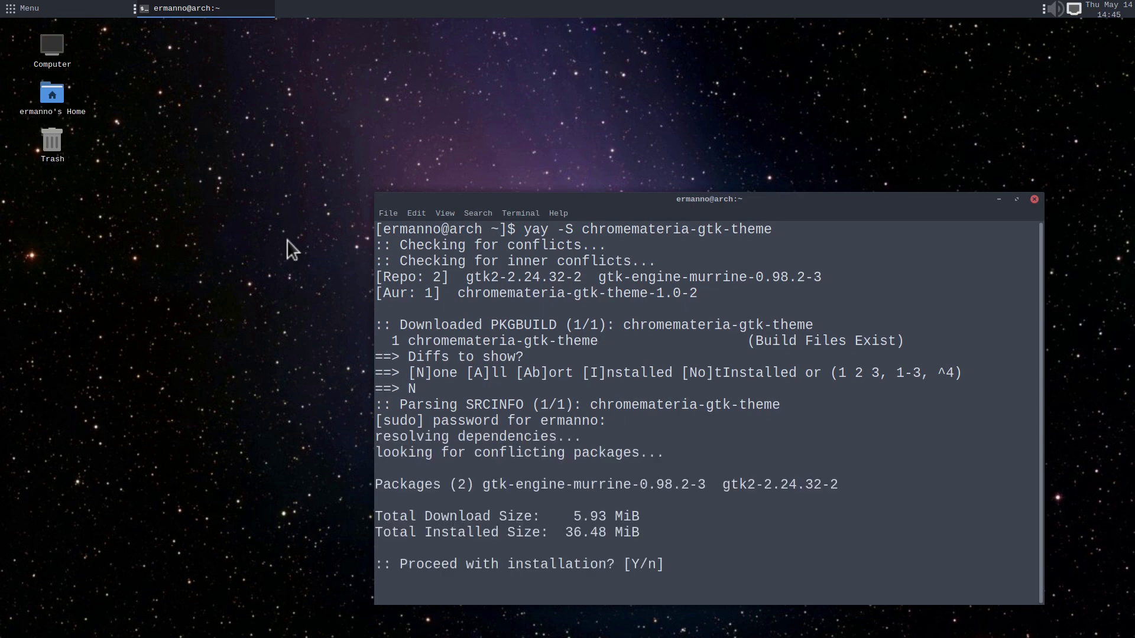
pyautogui.press('Return')
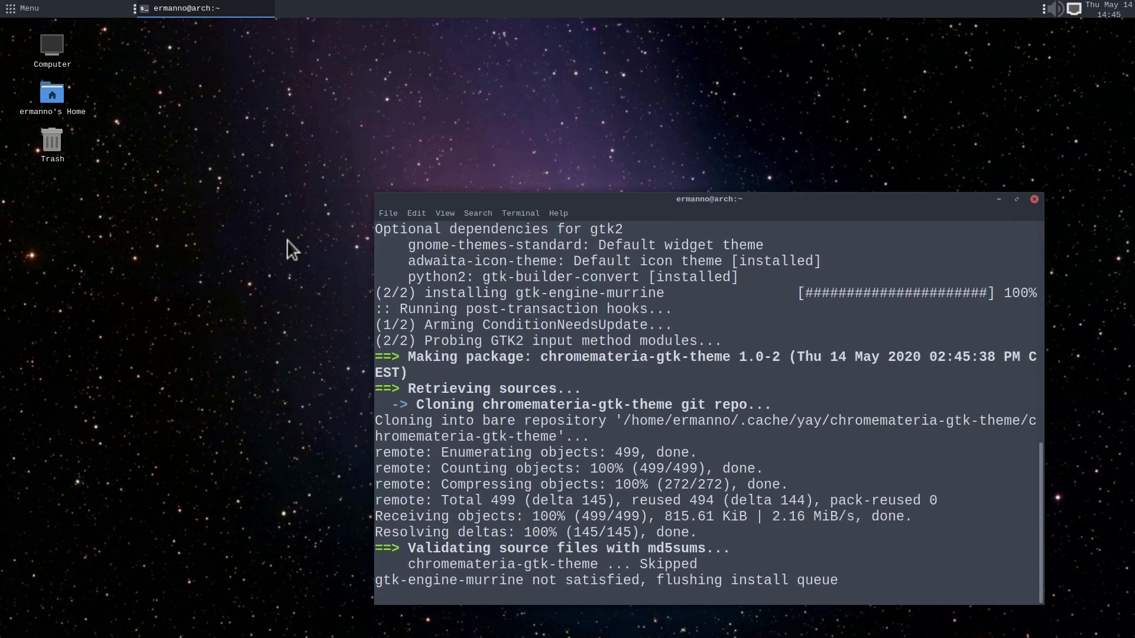
# Step: Close the terminal, apply the ChromeMateria theme in Appearance, then close Control Center
pyautogui.click(1033, 200)
pyautogui.click(13, 8)
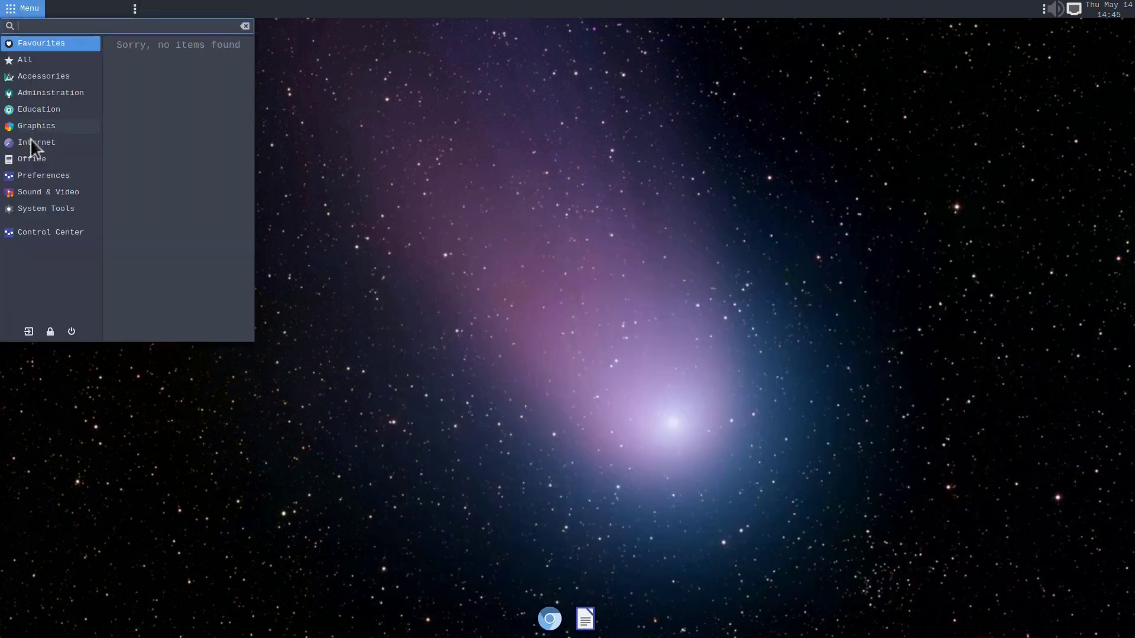
pyautogui.click(30, 231)
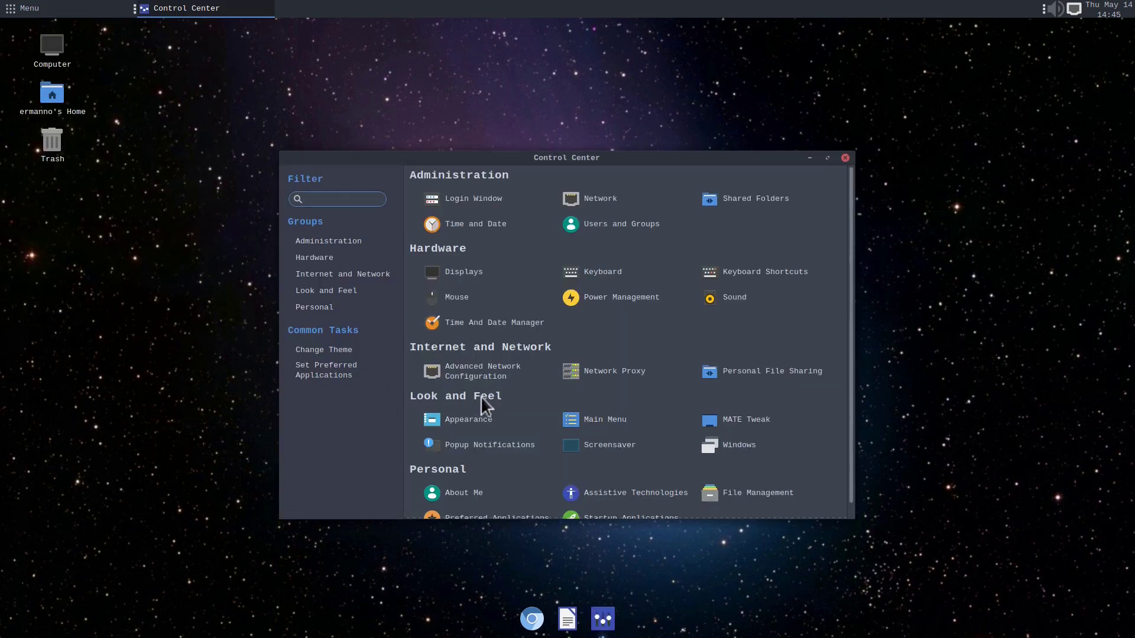
pyautogui.click(472, 423)
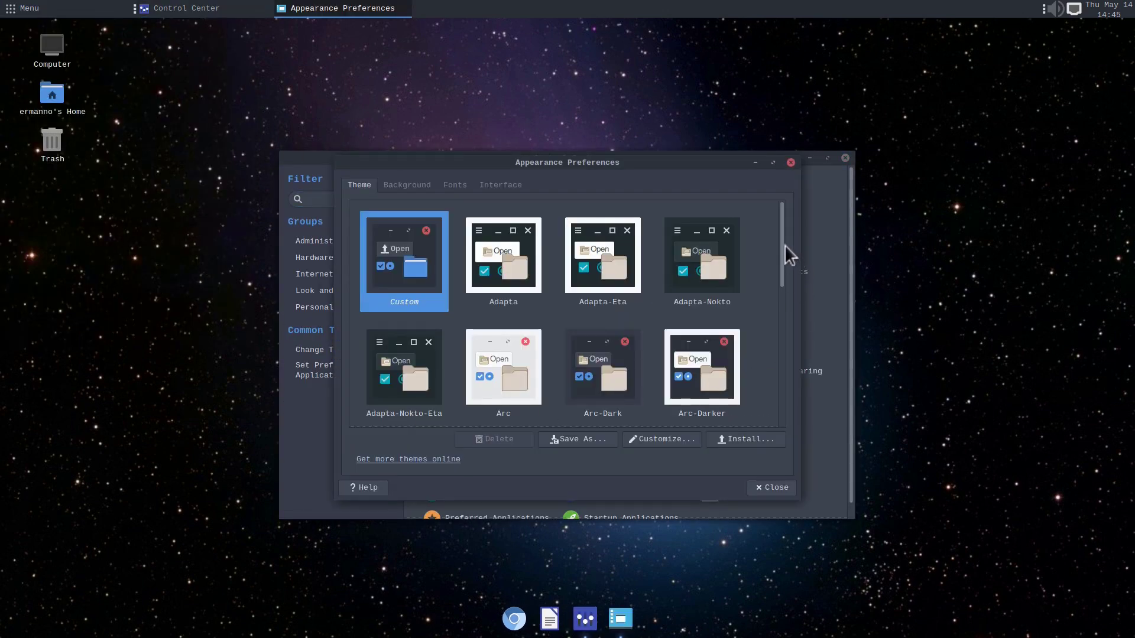
pyautogui.moveTo(781, 253); pyautogui.dragTo(758, 332)
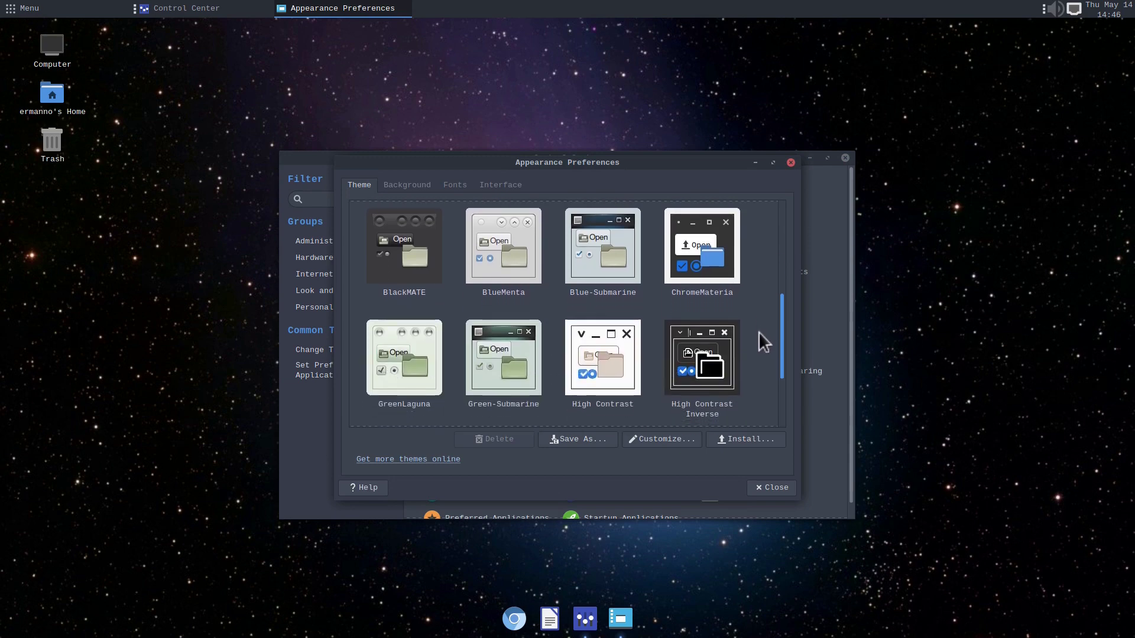
pyautogui.click(691, 245)
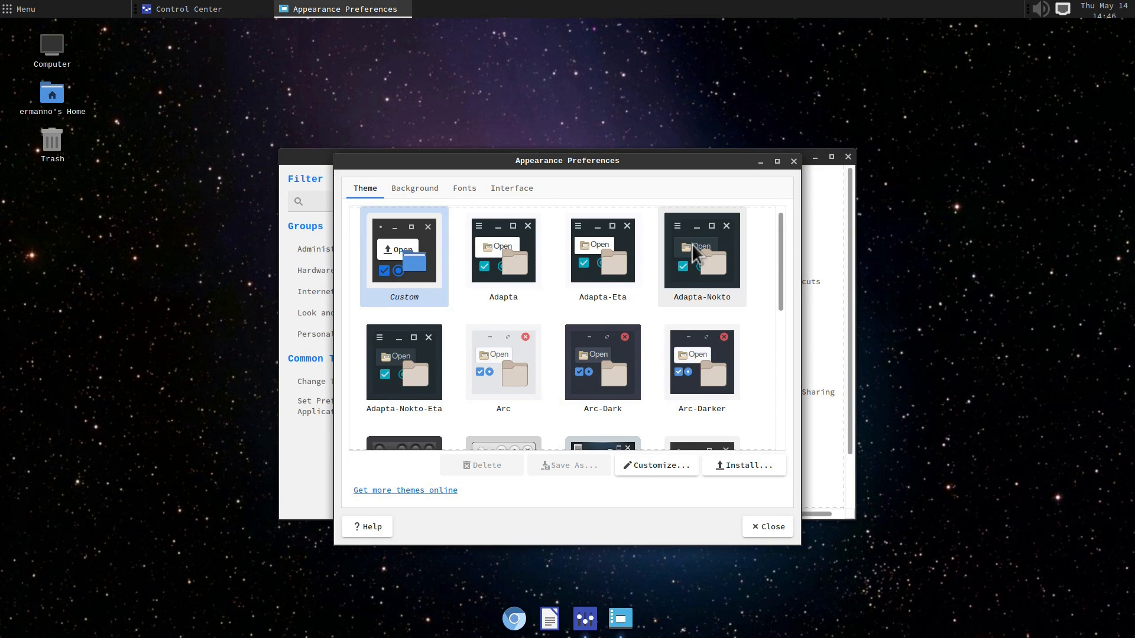
pyautogui.click(763, 526)
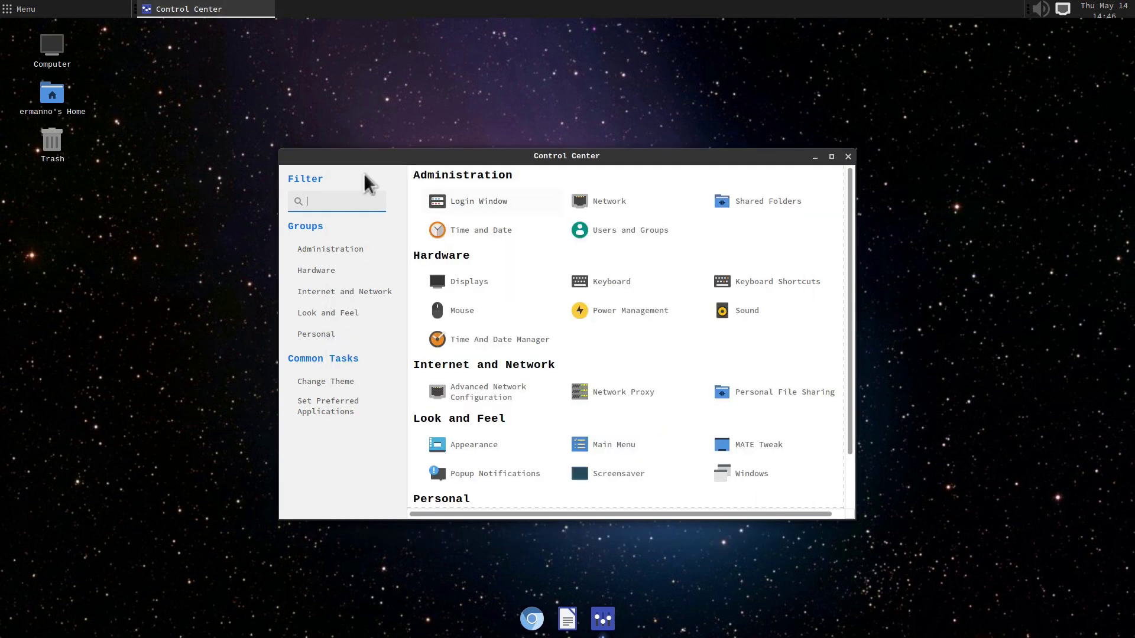
pyautogui.click(849, 157)
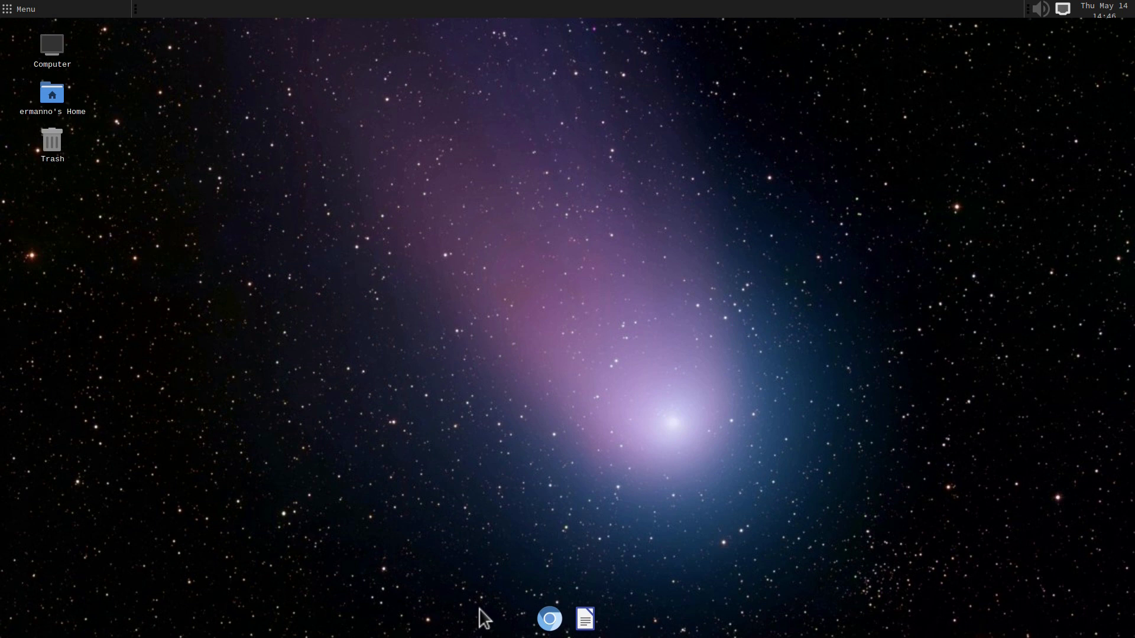
# Step: Open Chromium maximized and load github.com/UnsteadyZen/plank-themes
pyautogui.click(549, 618)
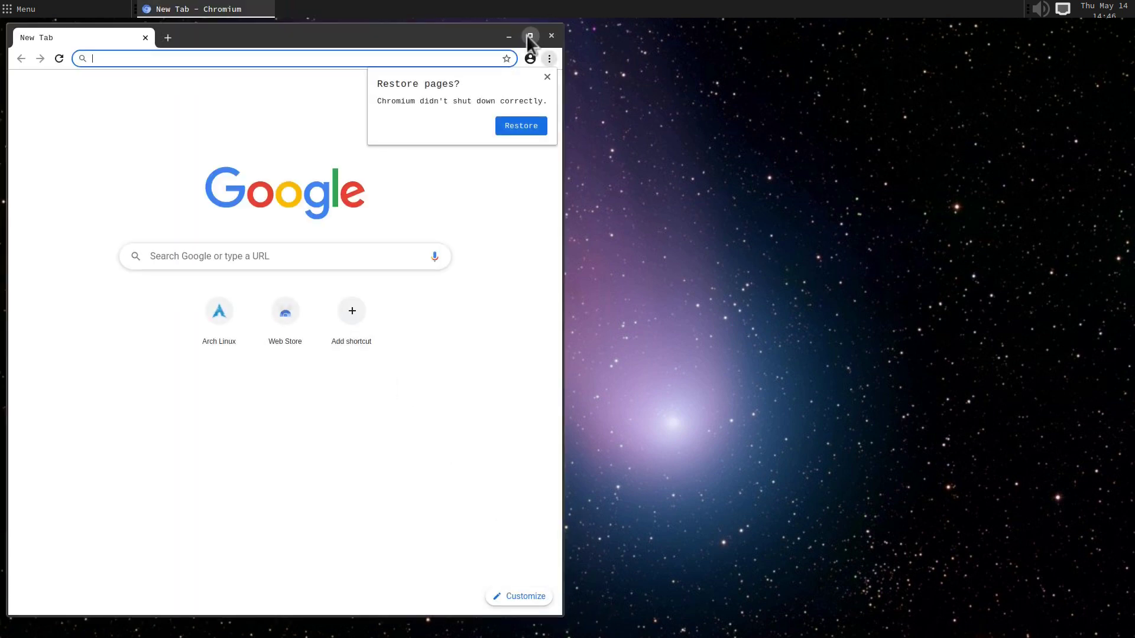
pyautogui.click(529, 35)
pyautogui.click(1124, 67)
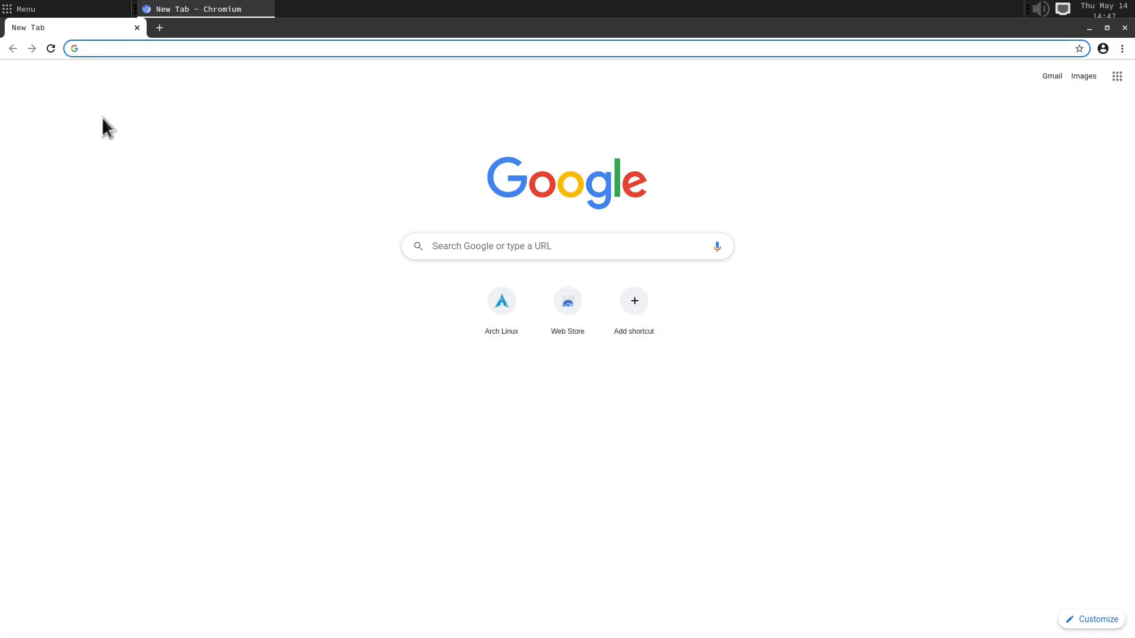
pyautogui.write('github')
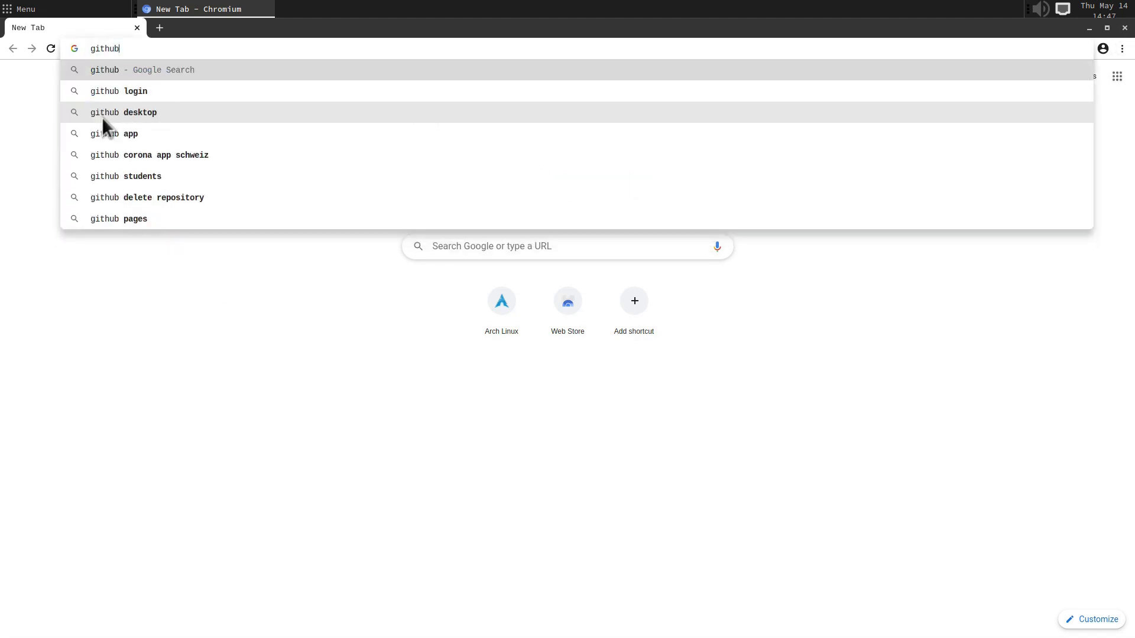
pyautogui.write('.com/')
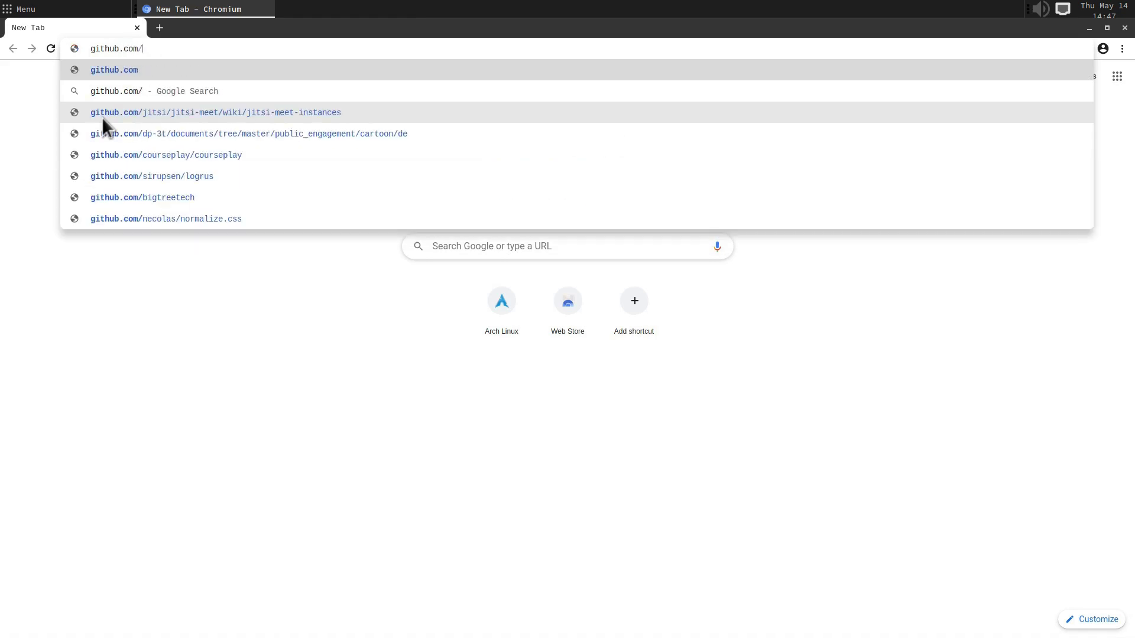
pyautogui.write('Unsteady')
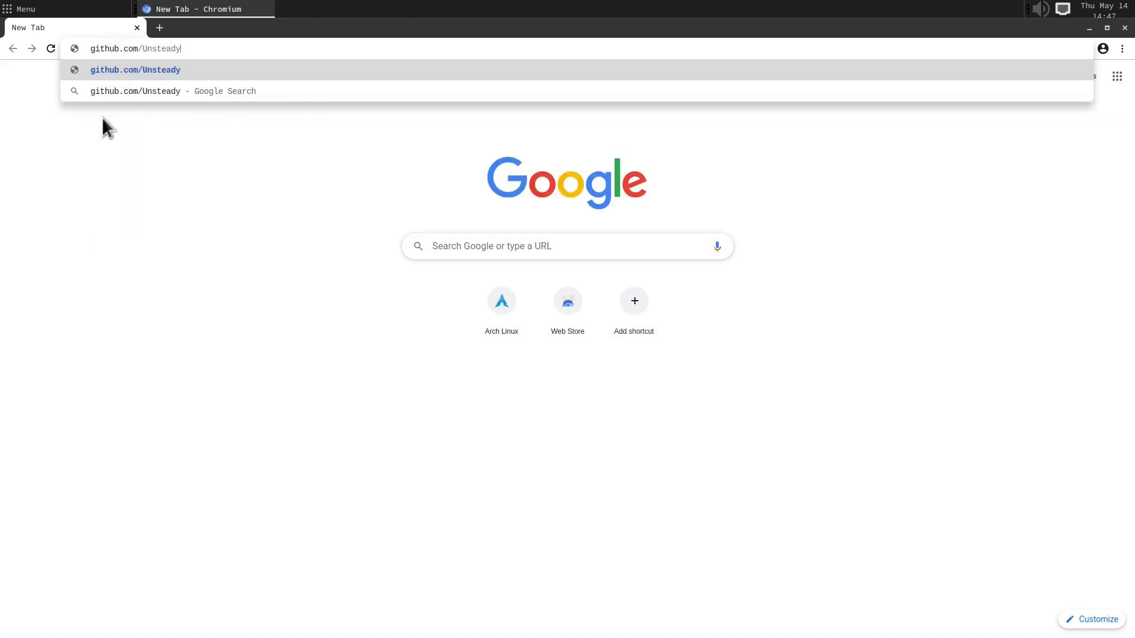
pyautogui.write('Zen/plank-themes')
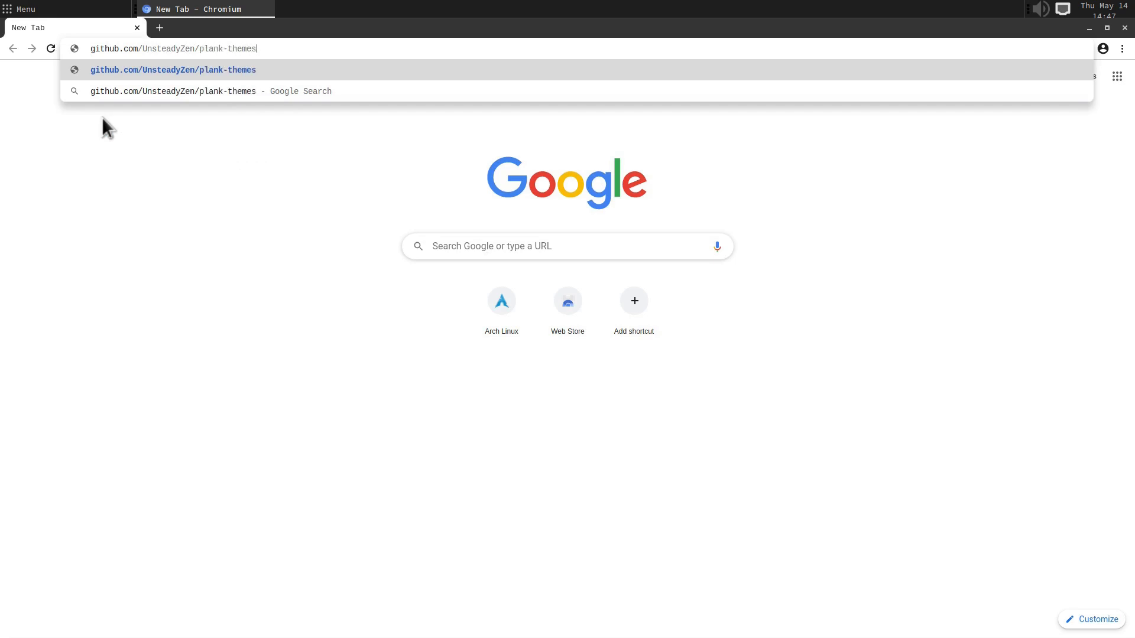
pyautogui.press('Return')
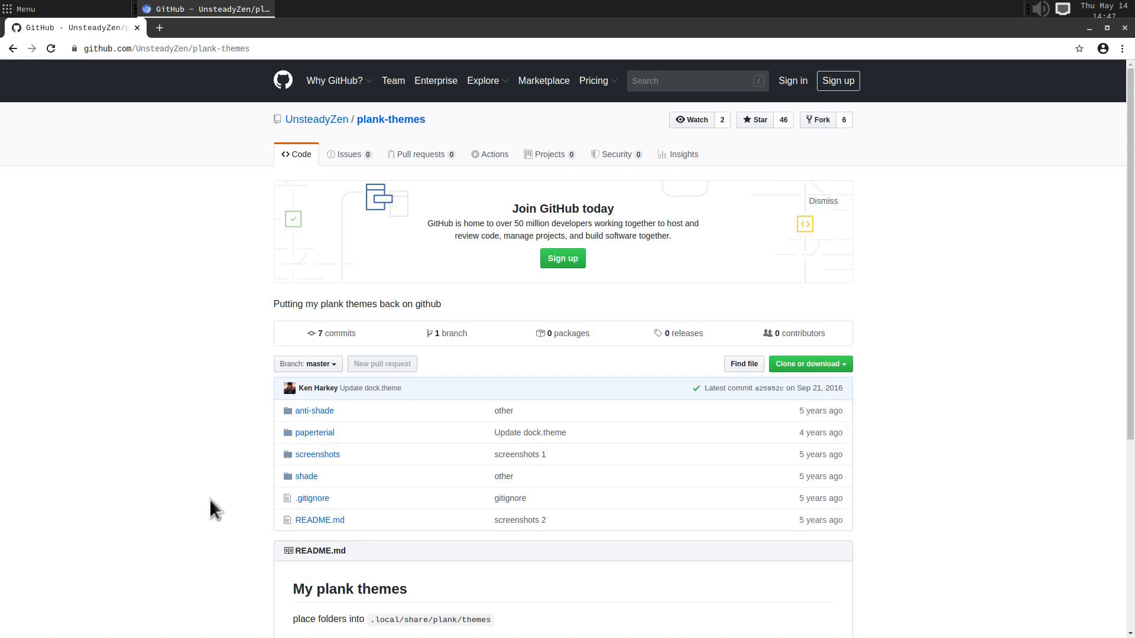
# Step: Download the plank-themes repository as plank-themes-master.zip
pyautogui.scroll(-5, 209, 499)
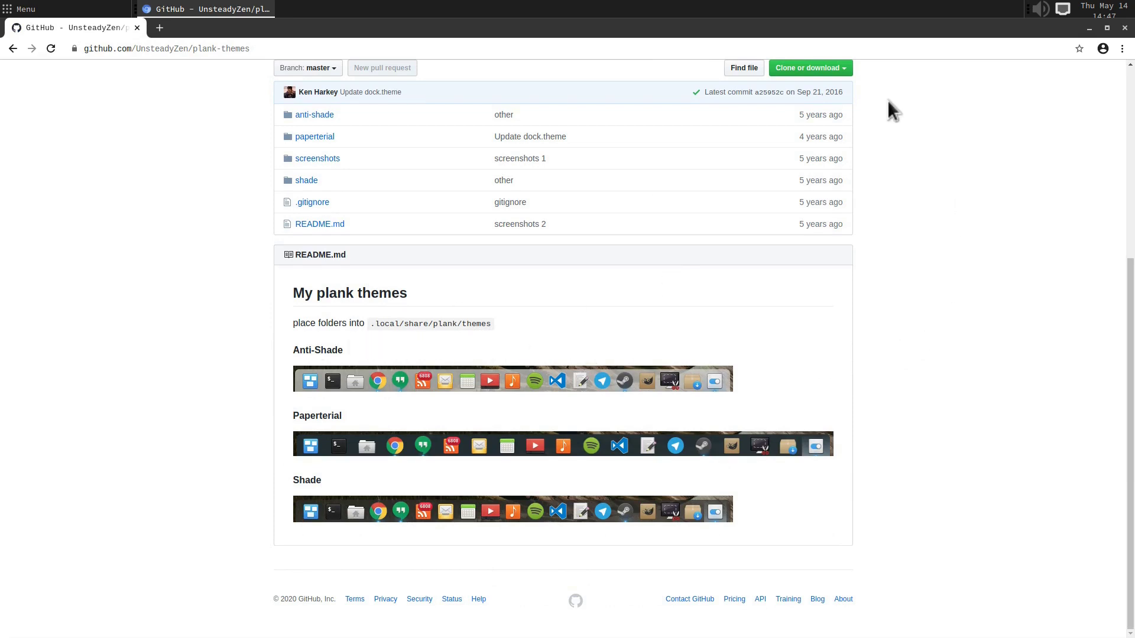
pyautogui.click(838, 68)
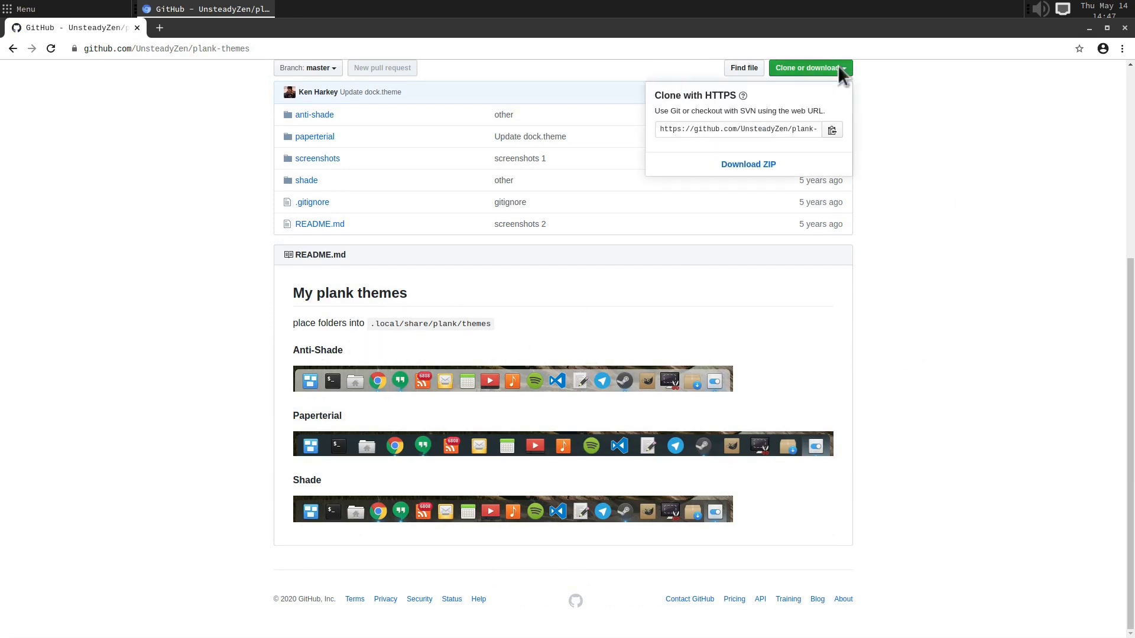
pyautogui.click(739, 173)
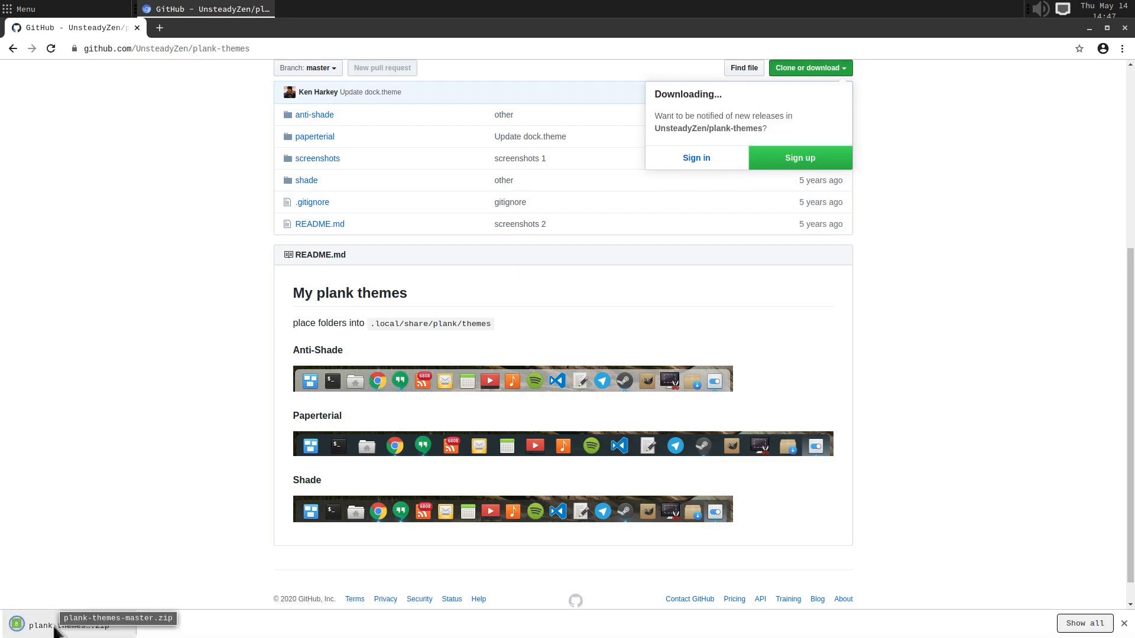
# Step: Launch MATE Terminal from the application menu
pyautogui.click(5, 10)
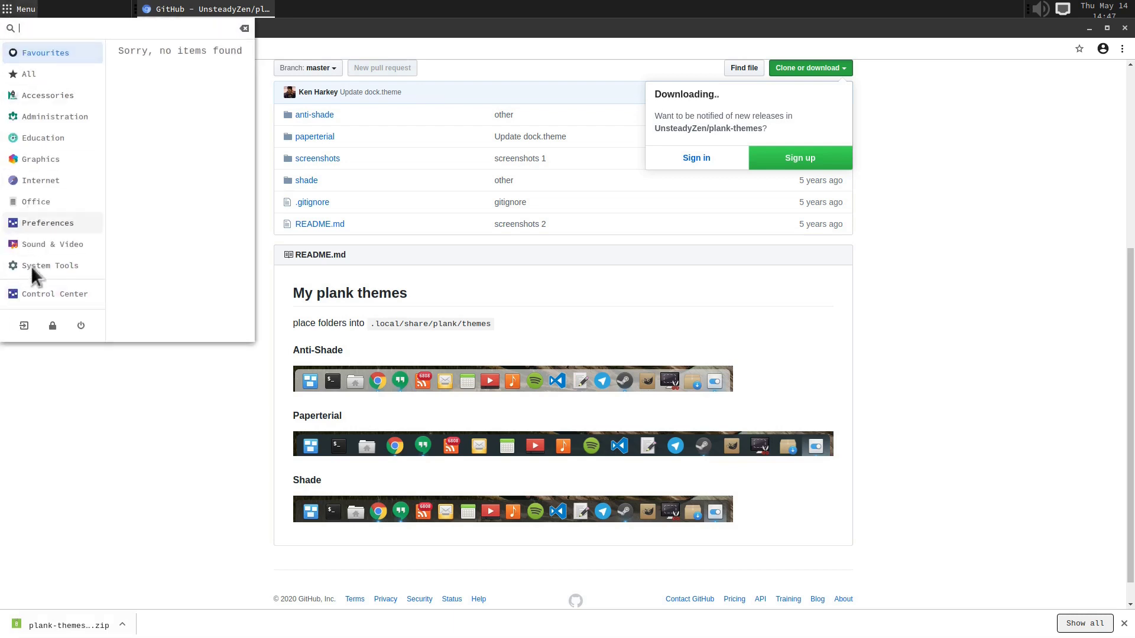
pyautogui.moveTo(38, 264)
pyautogui.click(157, 200)
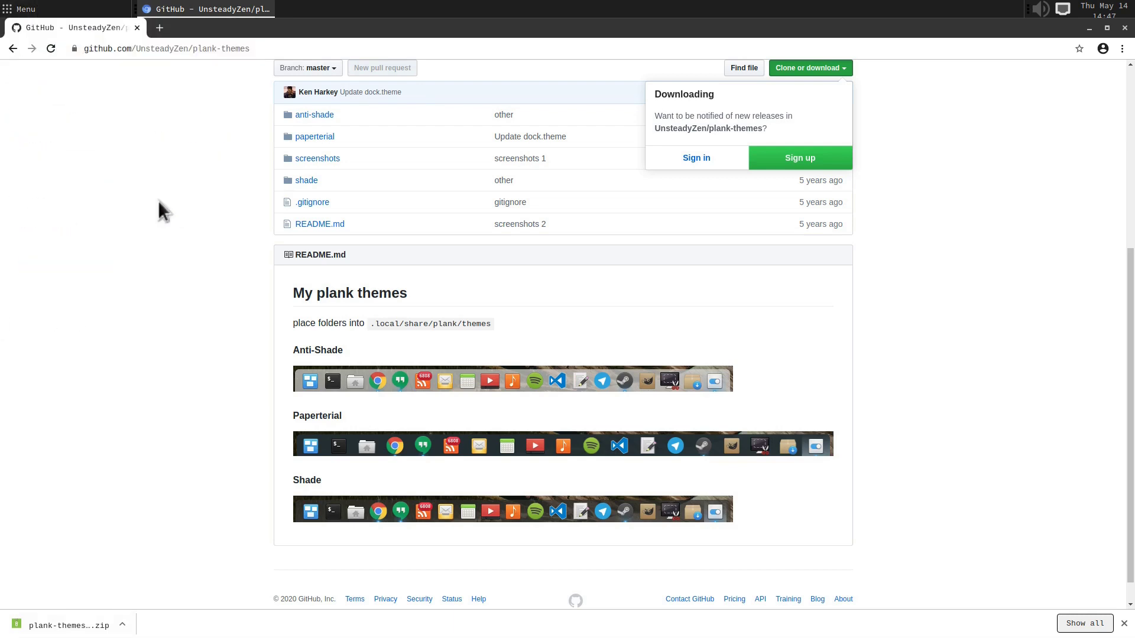
# Step: Enlarge the terminal text and install the unzip package with sudo pacman -S unzip
pyautogui.hotkey('ctrl', '+')
pyautogui.hotkey('ctrl', '+')
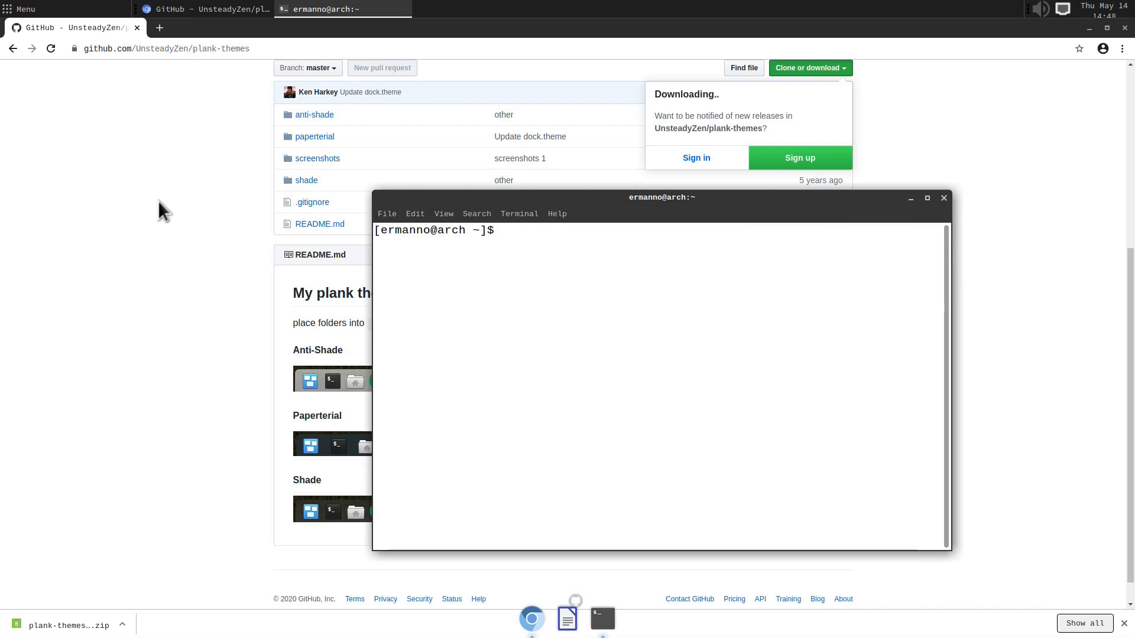
pyautogui.write('sudo pacman -S')
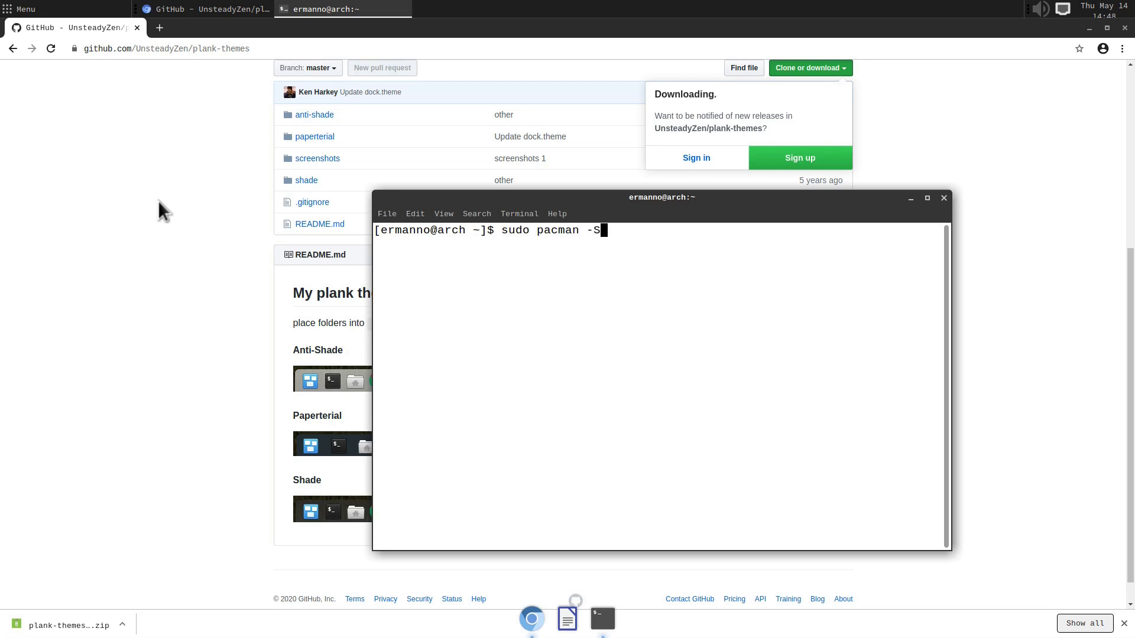
pyautogui.write(' unzip')
pyautogui.press('Return')
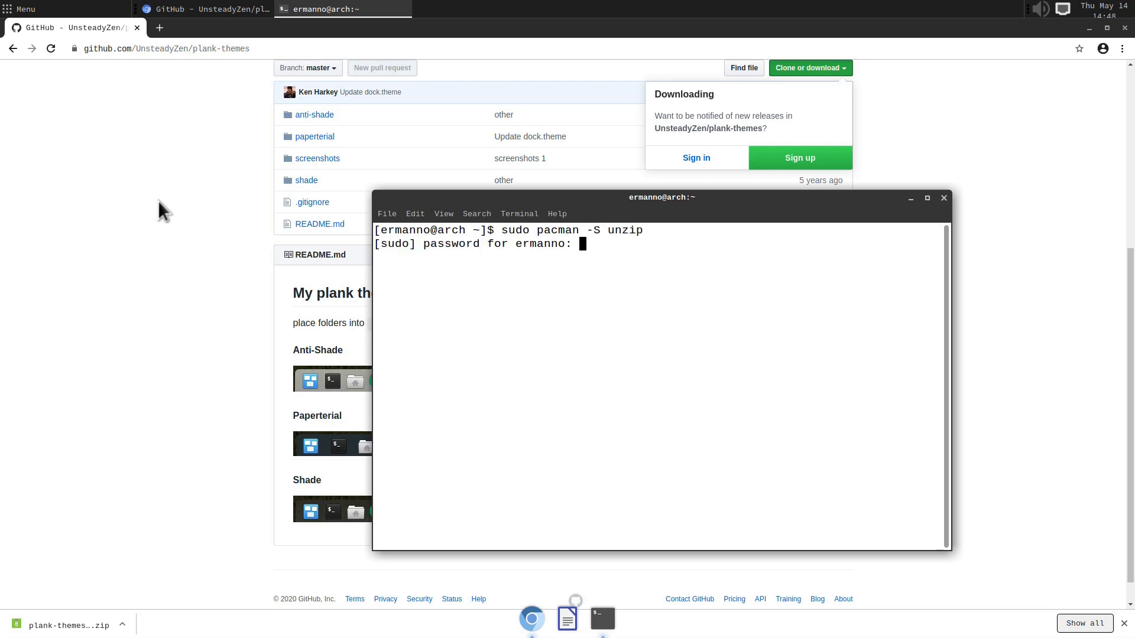
pyautogui.press('Return')
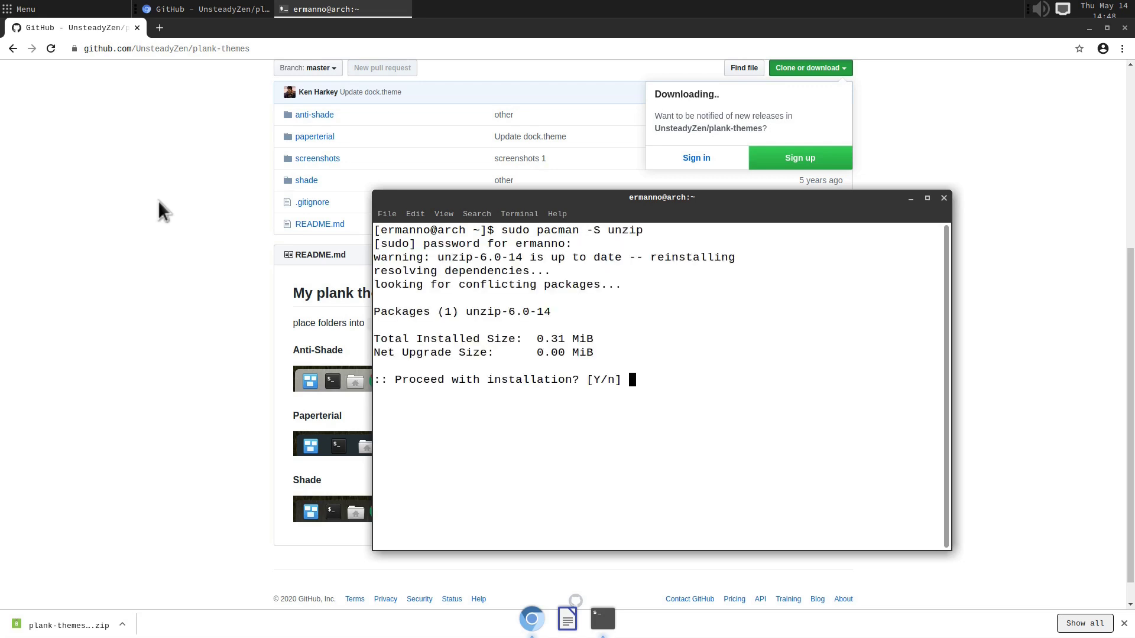
pyautogui.press('Return')
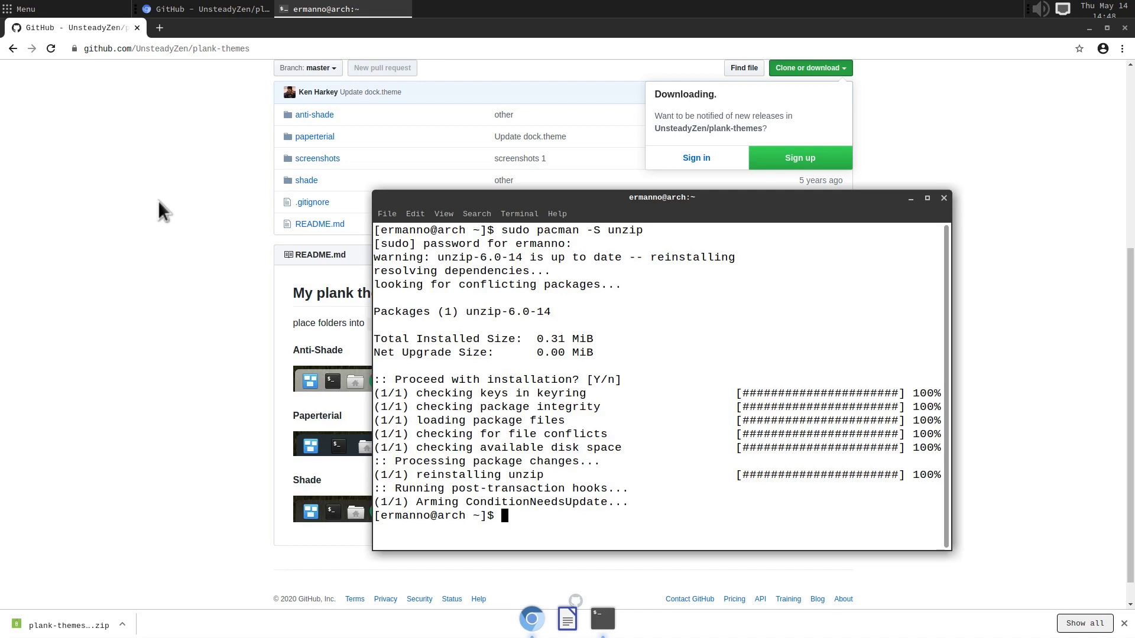
pyautogui.hotkey('ctrl', 'l')
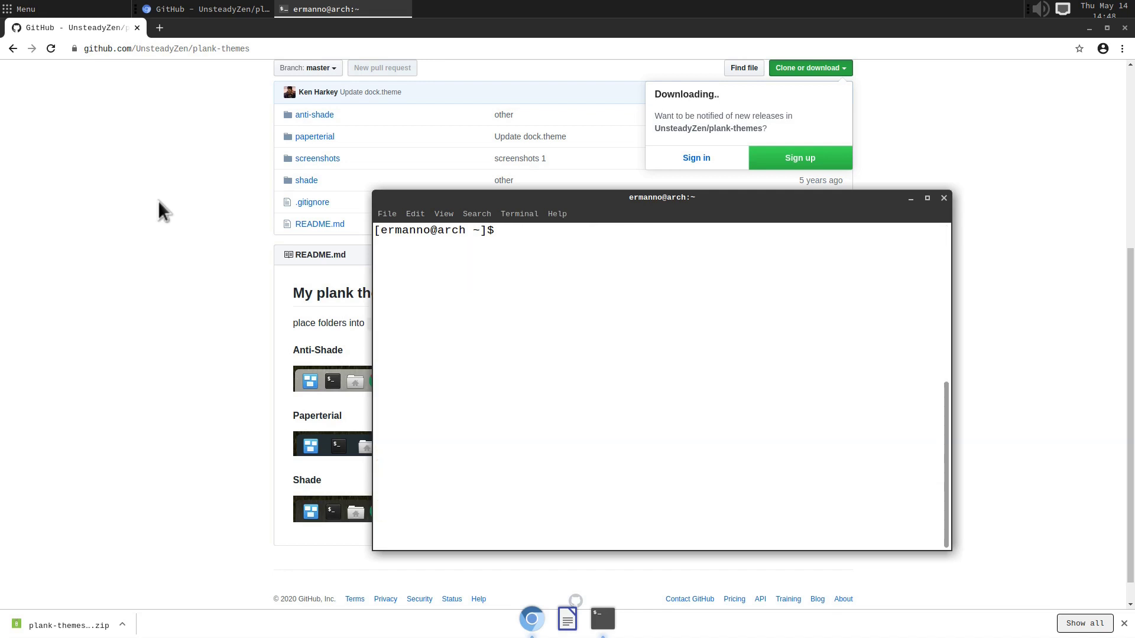
# Step: Extract plank-themes-master.zip inside the Downloads folder
pyautogui.write('cd Down')
pyautogui.press('Tab')
pyautogui.press('Return')
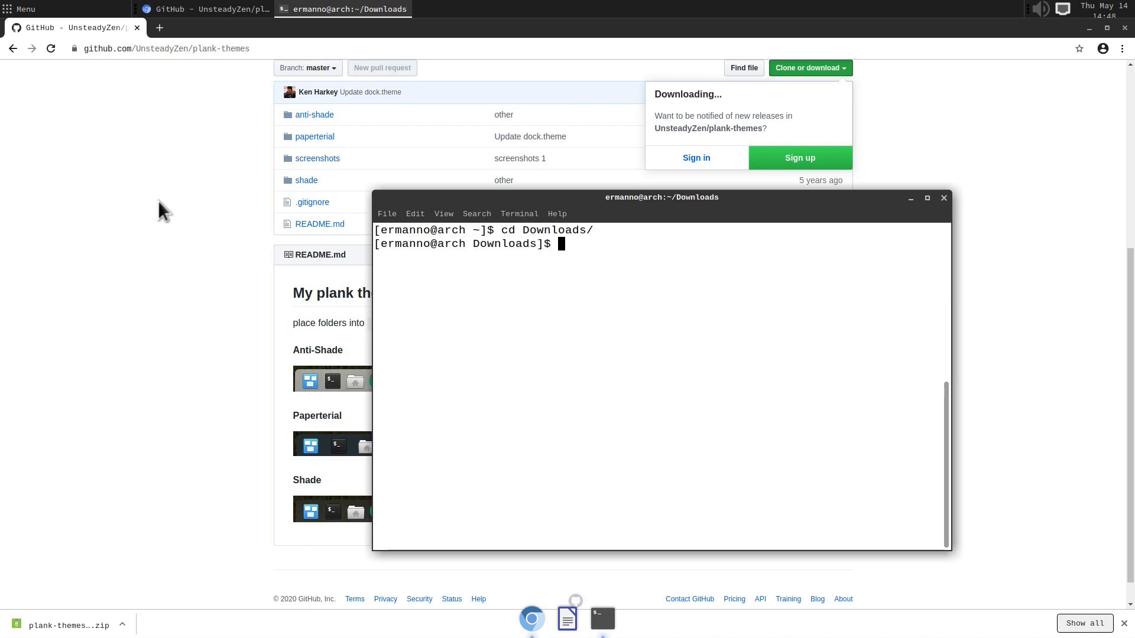
pyautogui.write('unzip p')
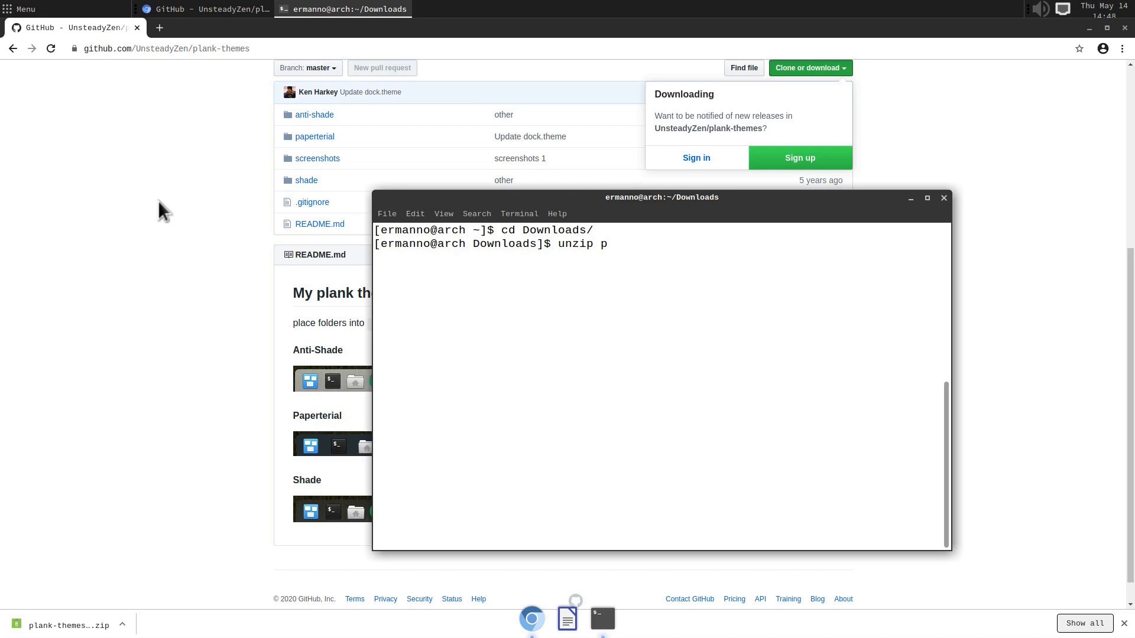
pyautogui.press('Tab')
pyautogui.press('Return')
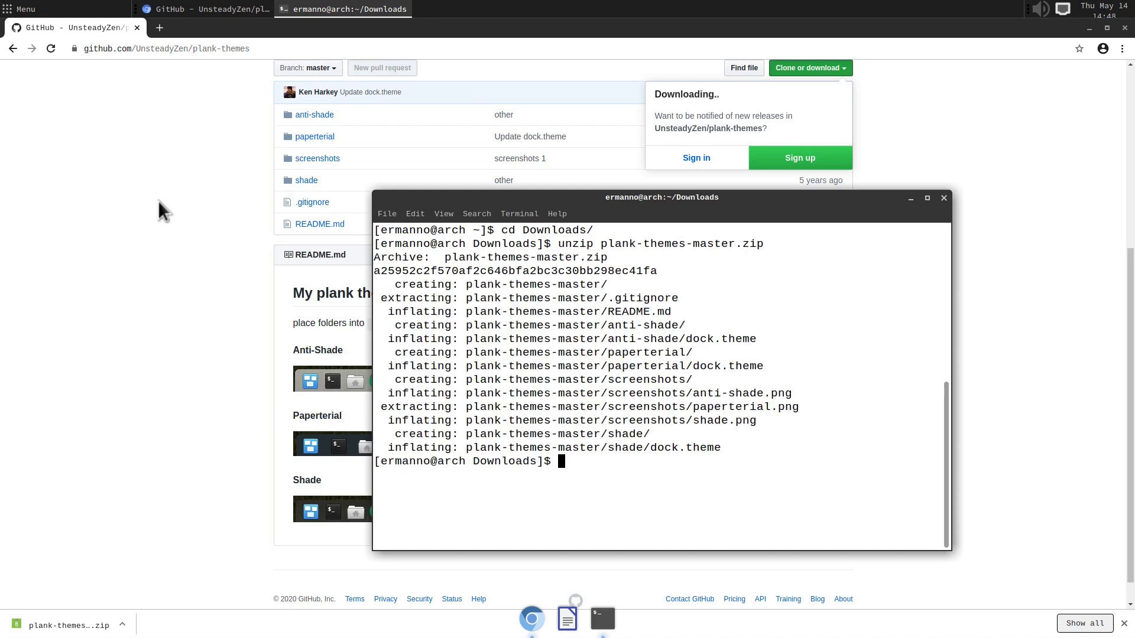
# Step: From home, copy Downloads/plank-themes-master/* into .local/share/plank/themes/ with sudo cp -r, then close the terminal
pyautogui.write('cd')
pyautogui.press('Return')
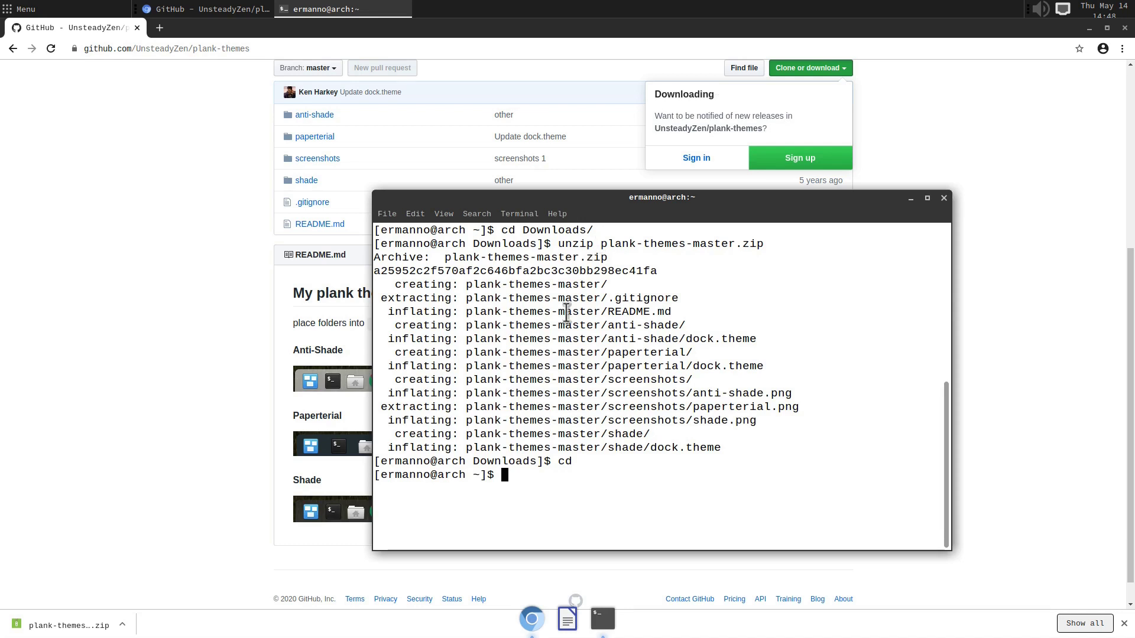
pyautogui.moveTo(614, 193); pyautogui.dragTo(753, 114)
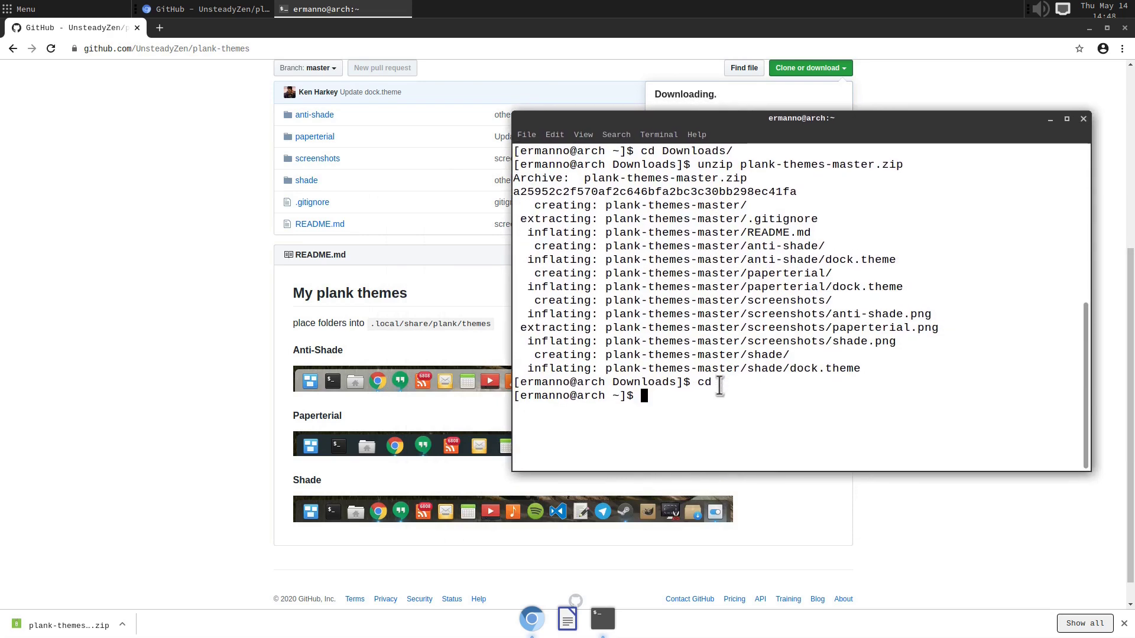
pyautogui.write('sudo cp -r')
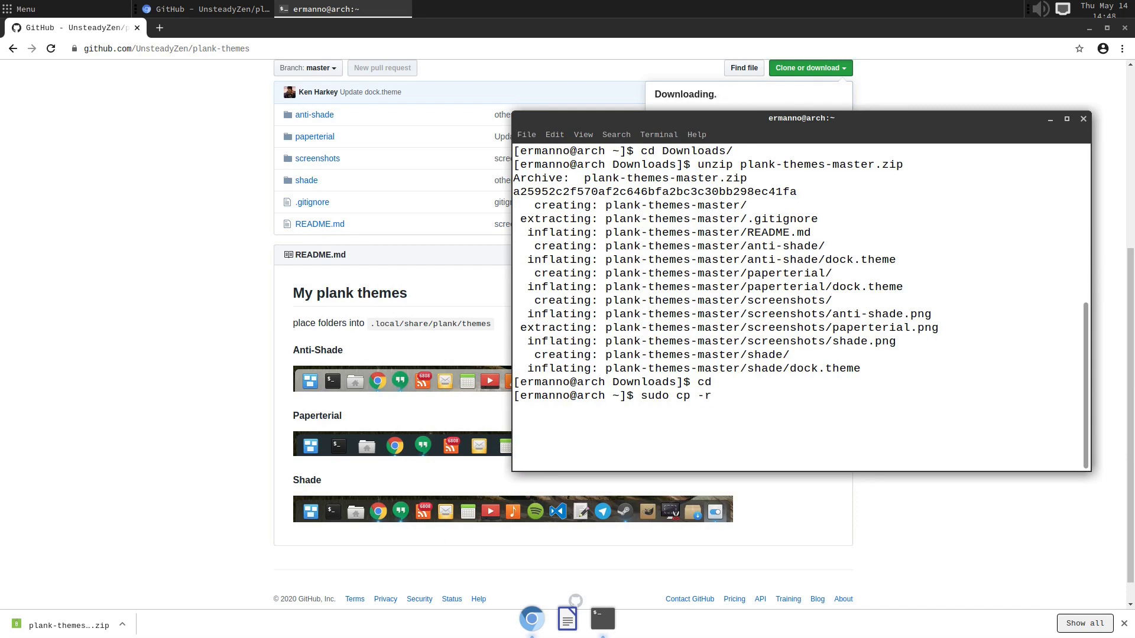
pyautogui.write(' Do')
pyautogui.press('Tab')
pyautogui.write('p')
pyautogui.press('Tab')
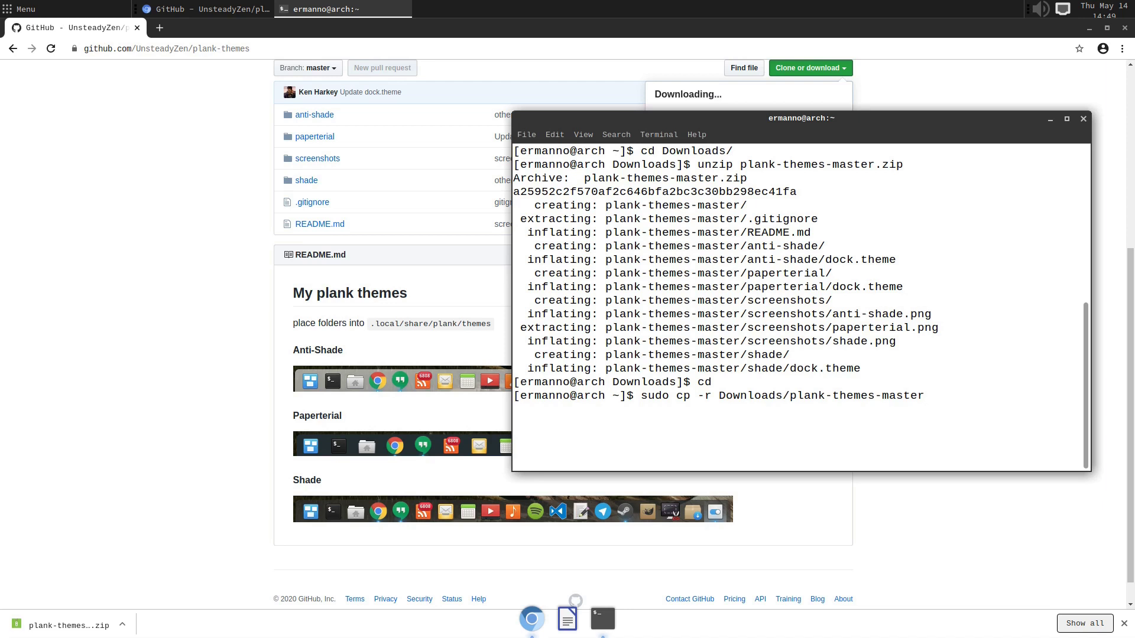
pyautogui.write('/* .local/share/plank/')
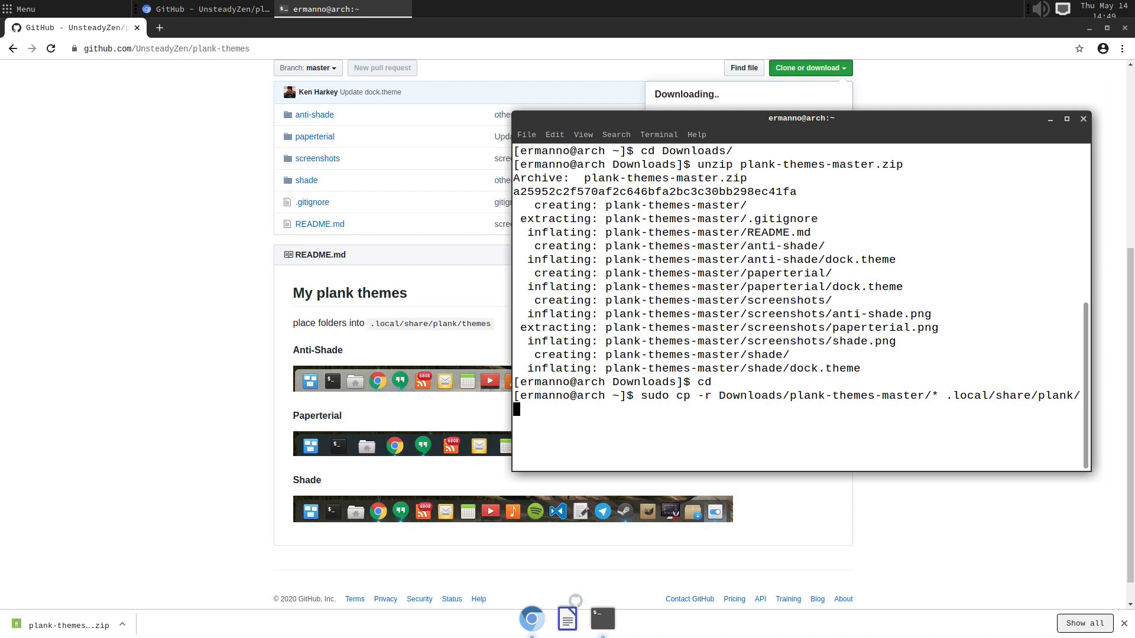
pyautogui.write('themes/')
pyautogui.press('Return')
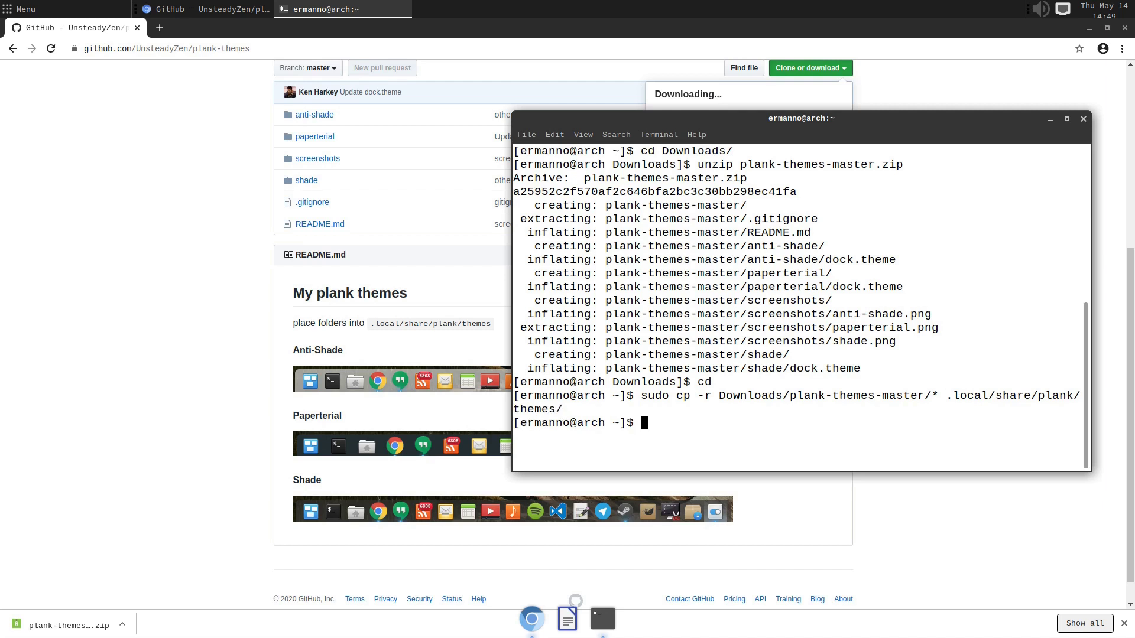
pyautogui.click(1080, 118)
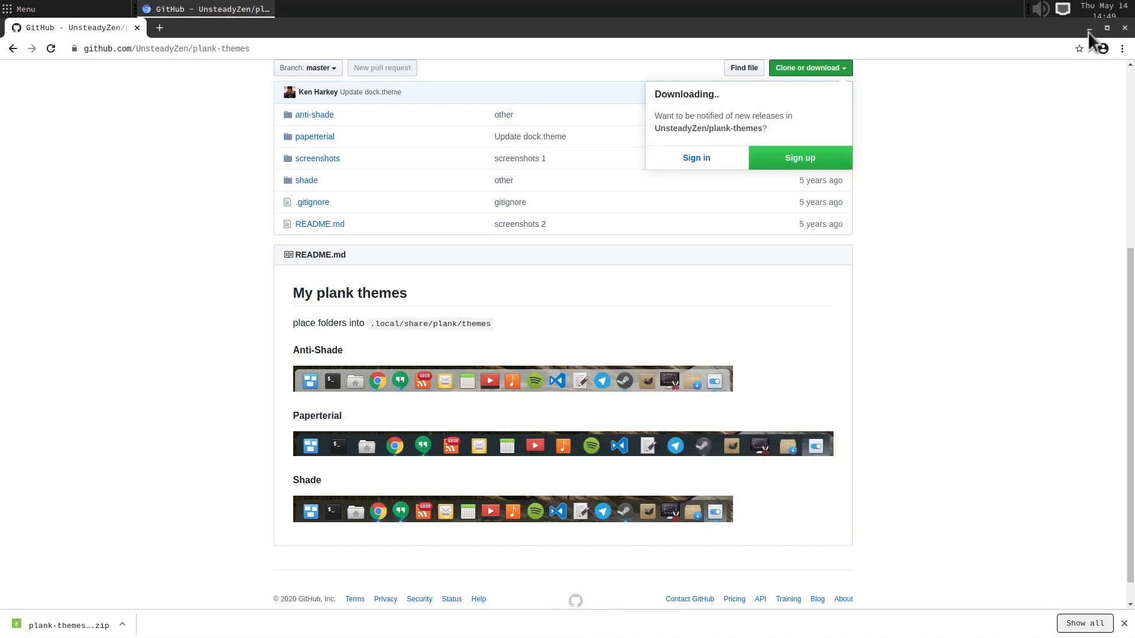
# Step: Minimize the browser and open Plank Preferences from the dock's context menu
pyautogui.click(1088, 30)
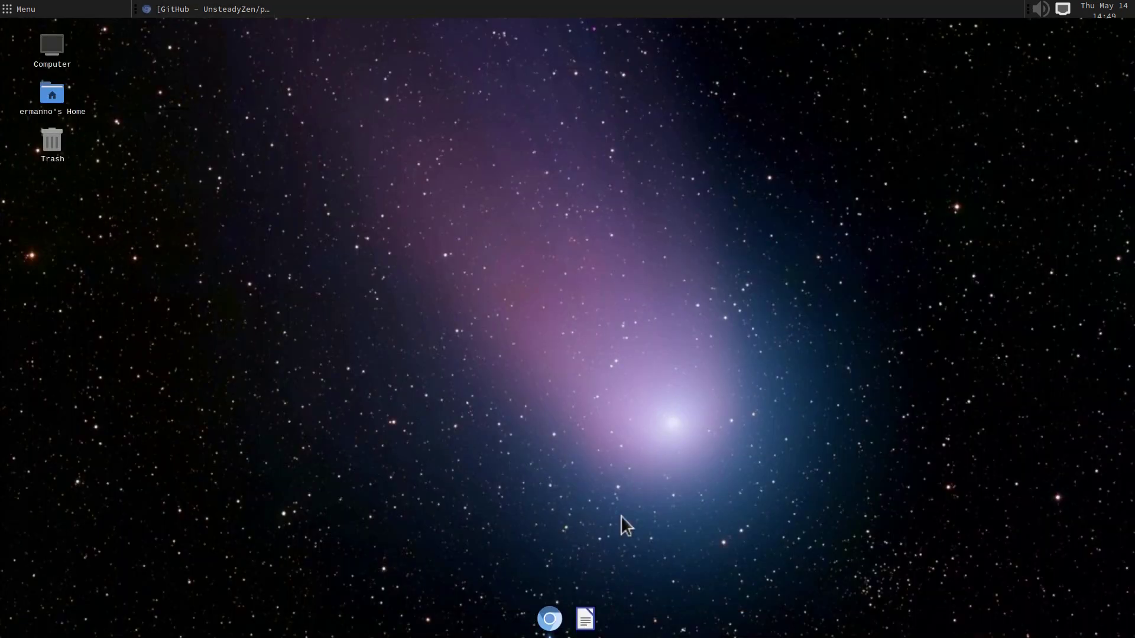
pyautogui.rightClick(607, 626)
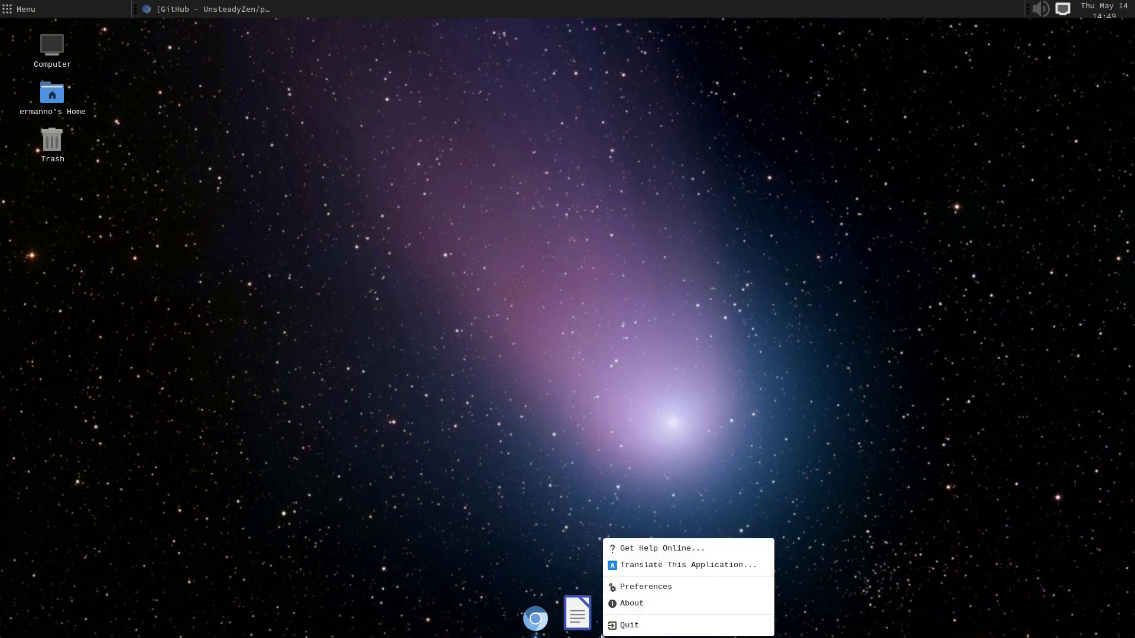
pyautogui.click(629, 588)
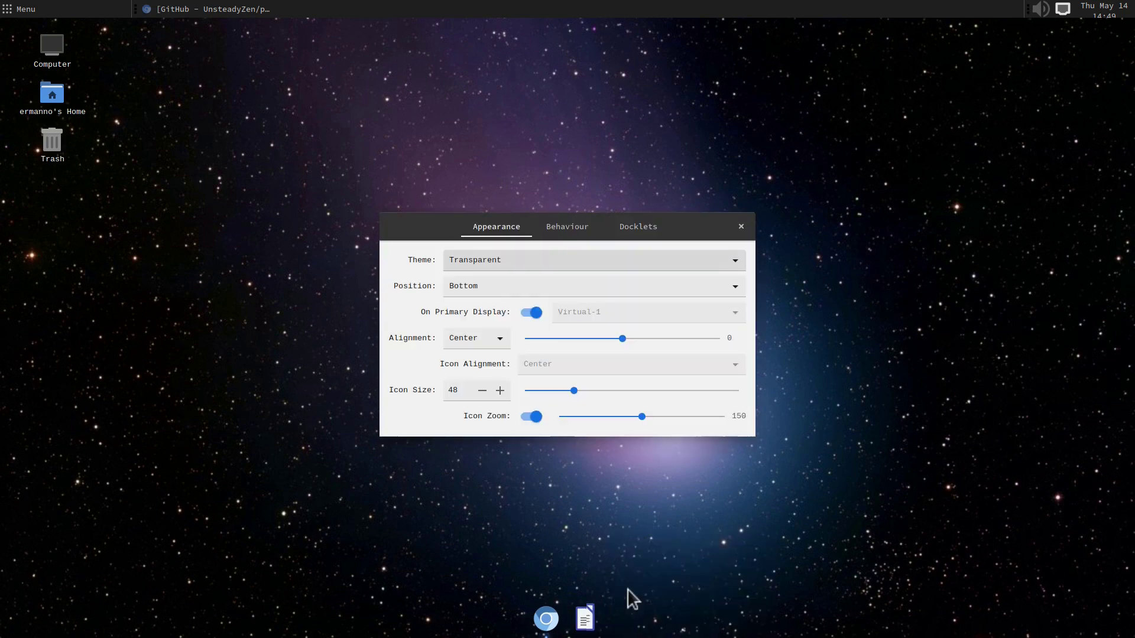
# Step: Try the anti-shade, paperterial and screenshots dock themes, settle on shade, and close preferences
pyautogui.click(547, 260)
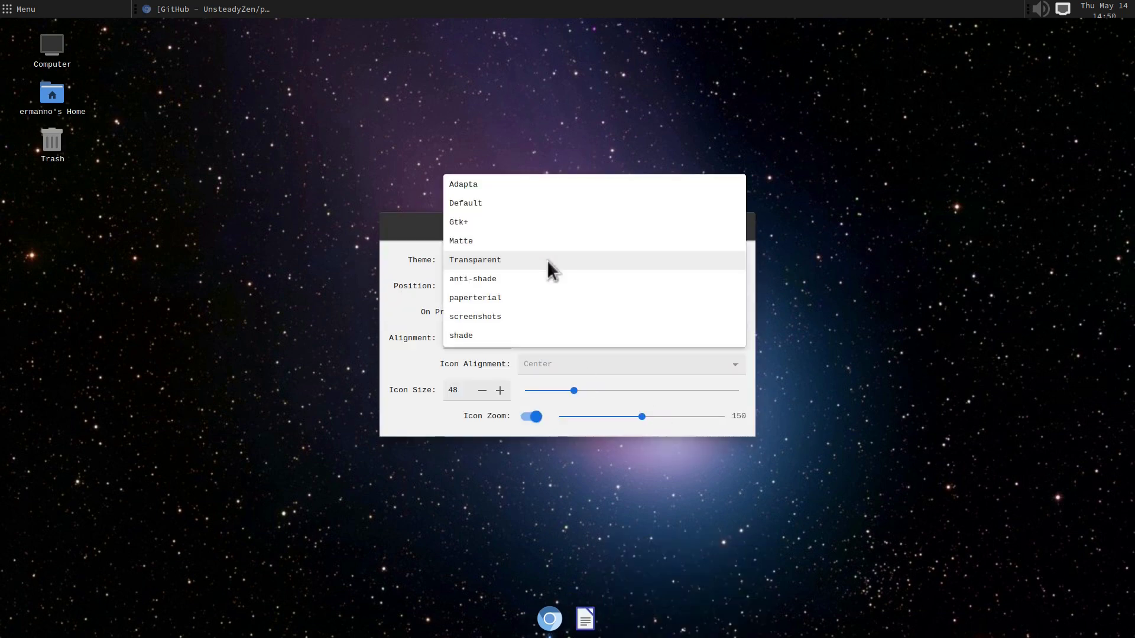
pyautogui.click(516, 274)
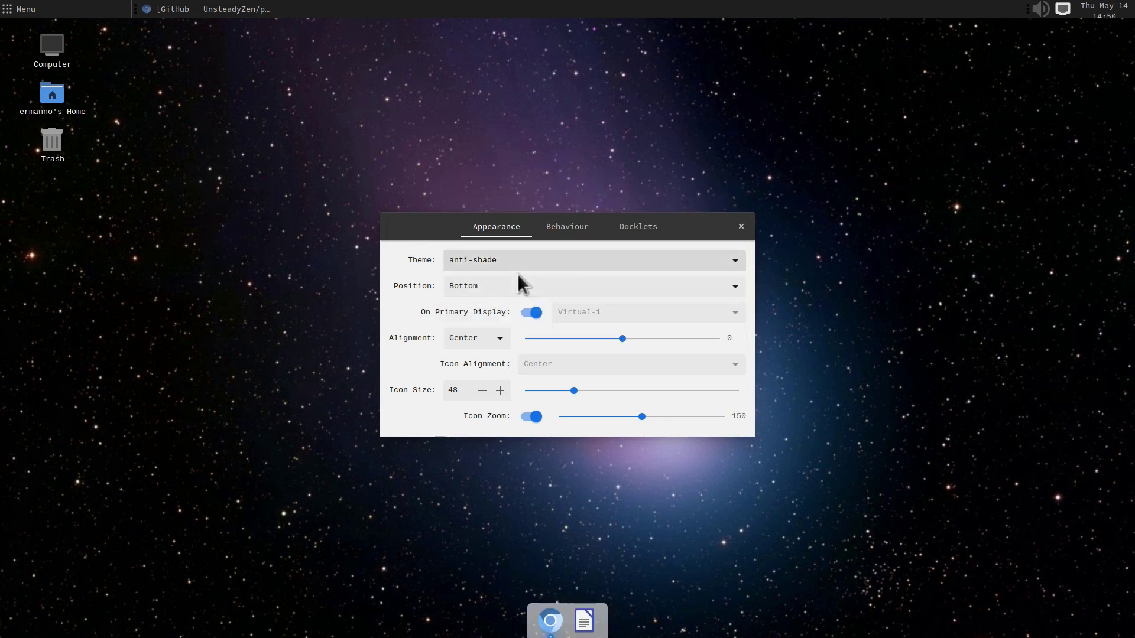
pyautogui.click(526, 260)
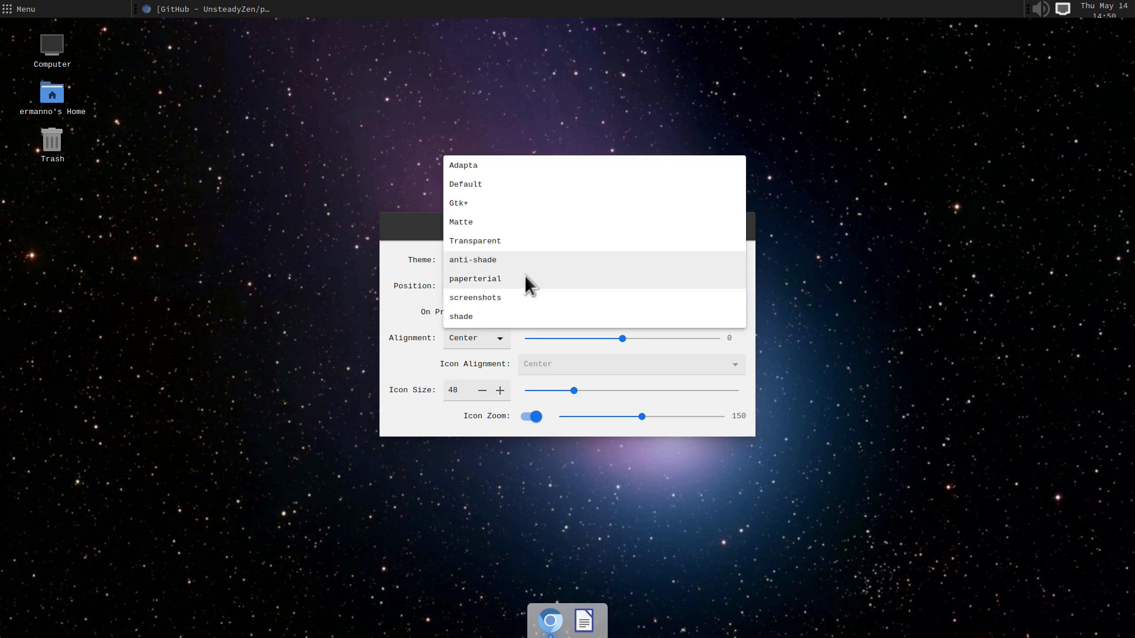
pyautogui.click(525, 279)
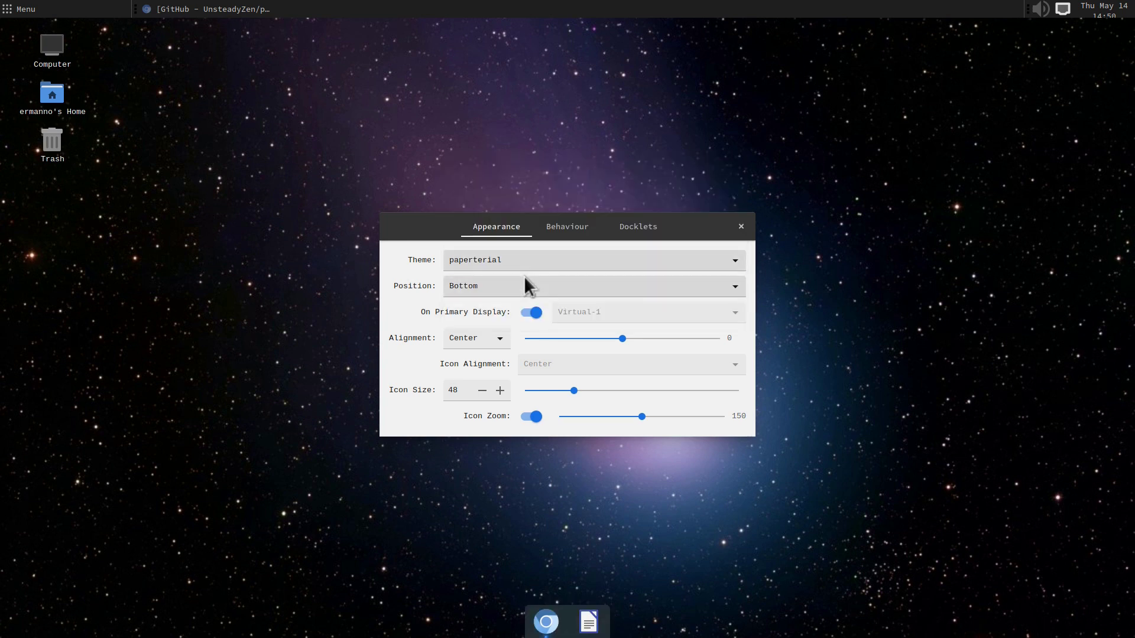
pyautogui.click(525, 265)
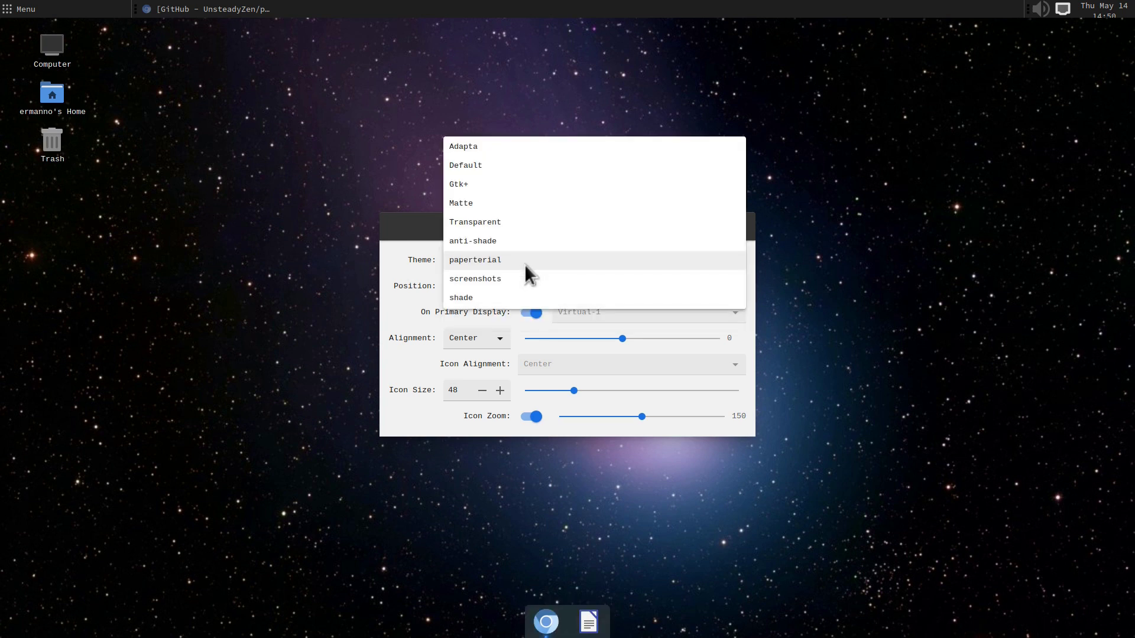
pyautogui.click(519, 284)
pyautogui.click(533, 260)
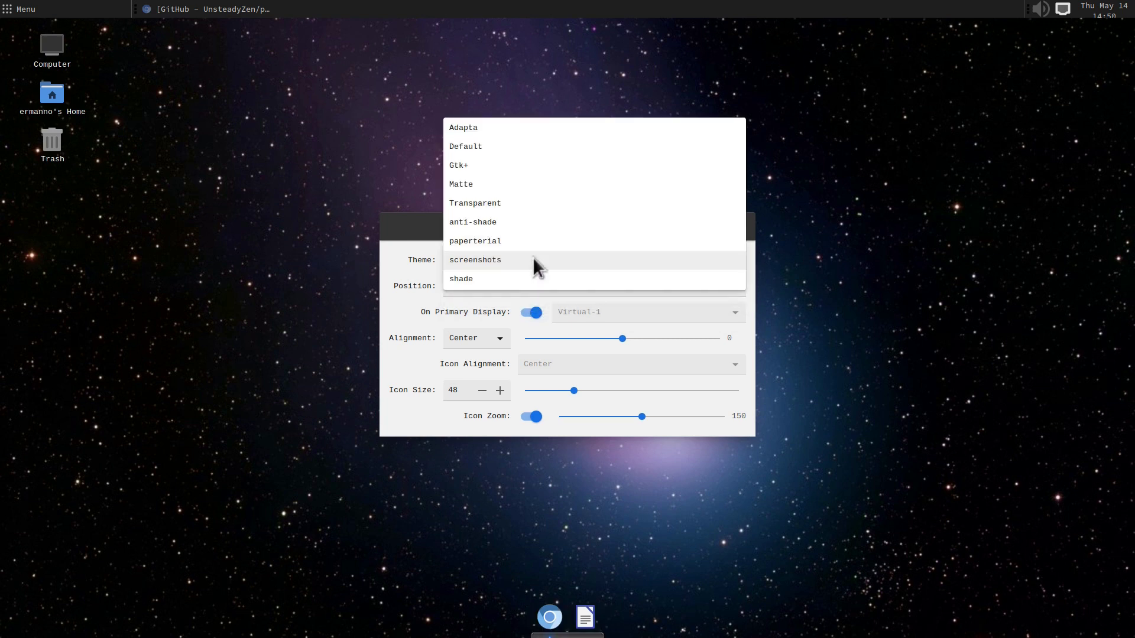
pyautogui.click(534, 280)
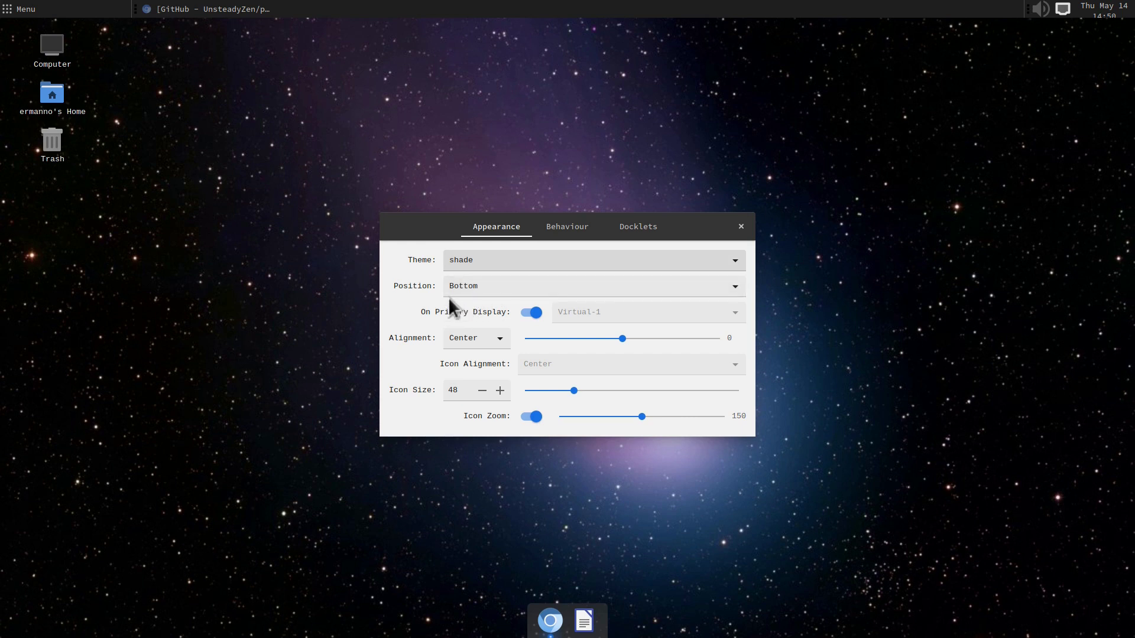
pyautogui.click(741, 226)
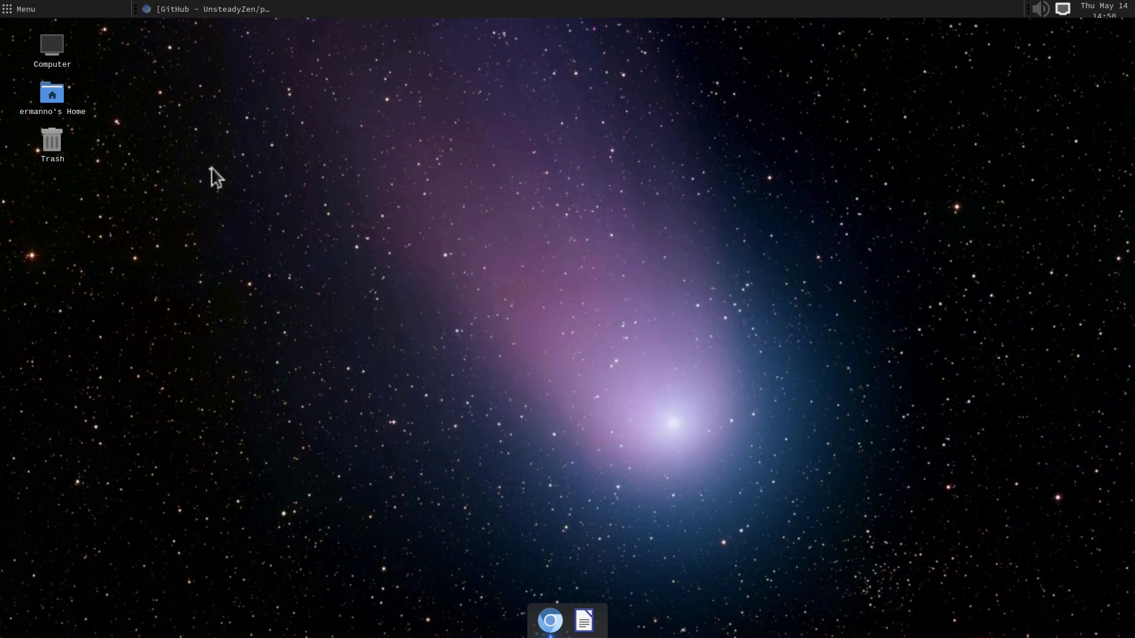
# Step: Launch MATE Terminal from the menu, pin it with Keep in Dock, and close it
pyautogui.click(8, 9)
pyautogui.moveTo(52, 261)
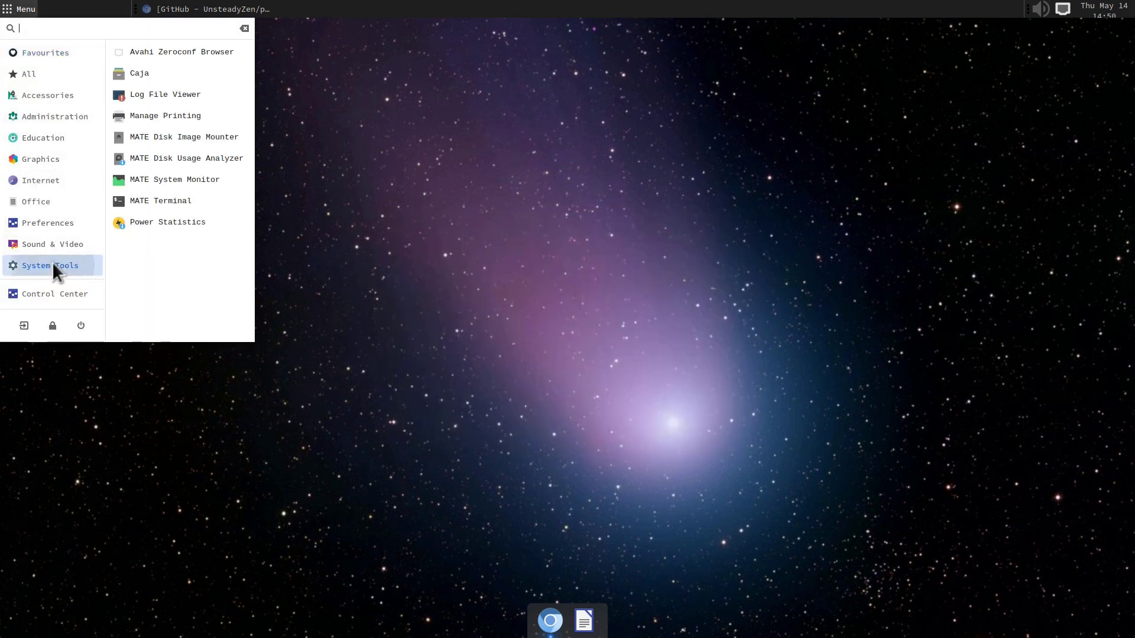
pyautogui.click(179, 199)
pyautogui.rightClick(609, 612)
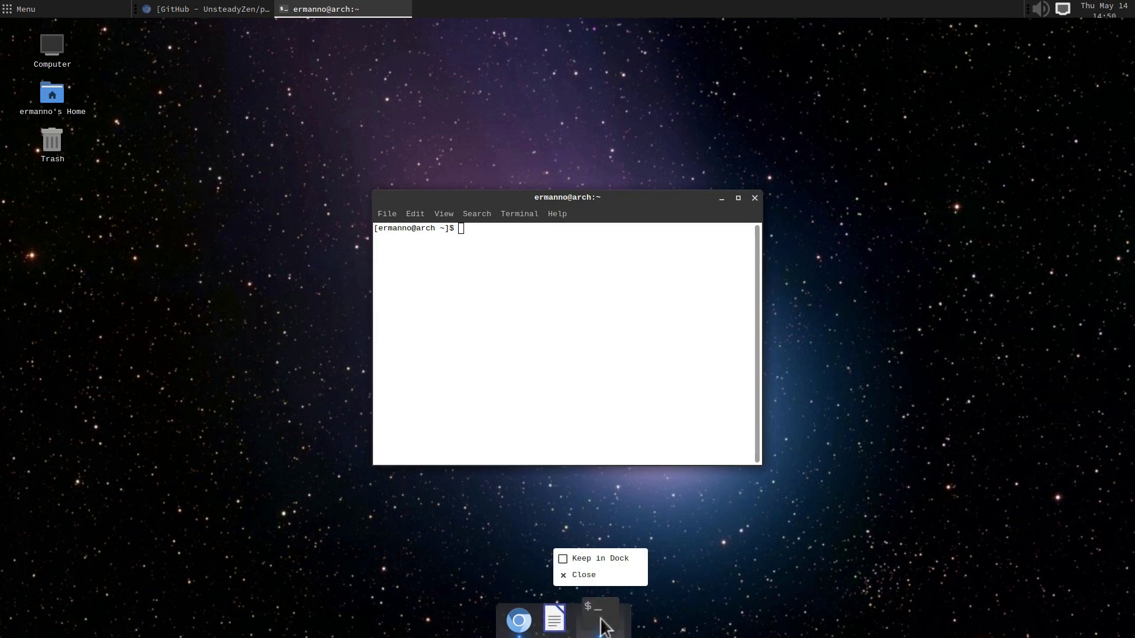
pyautogui.click(600, 558)
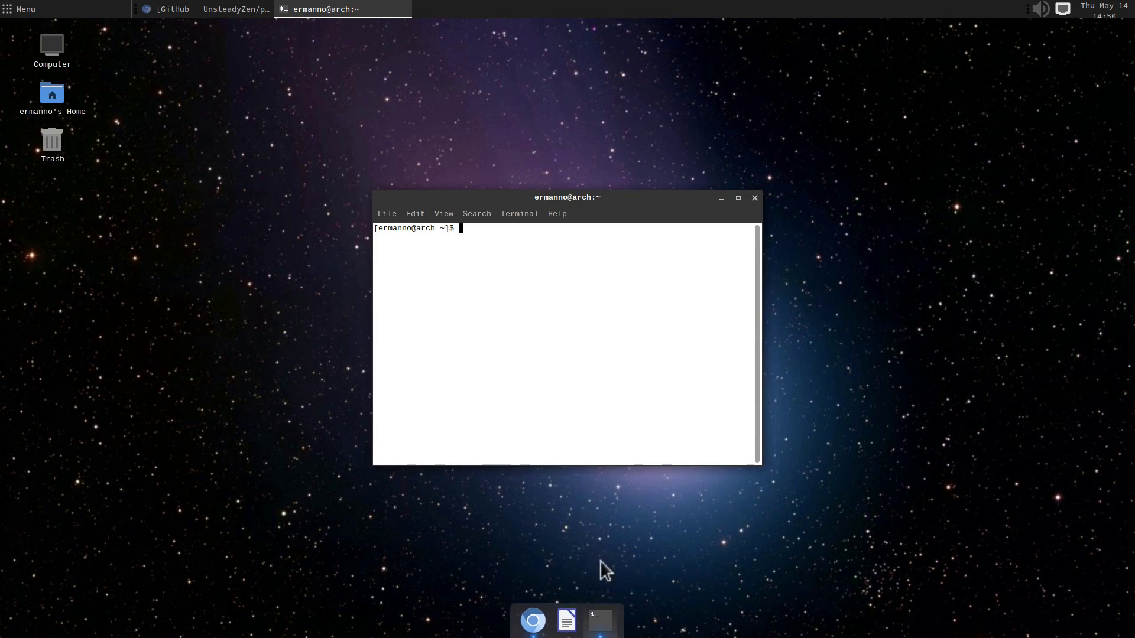
pyautogui.click(755, 198)
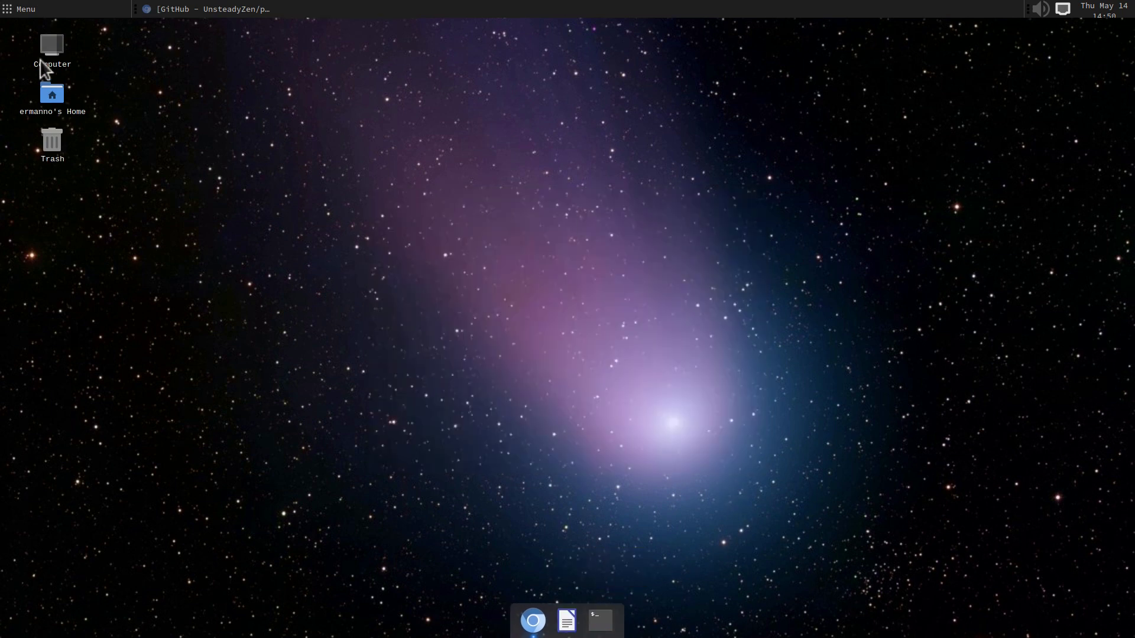
# Step: Launch Control Center, pin it to the dock, close it, and reopen it from the dock
pyautogui.click(9, 9)
pyautogui.click(64, 293)
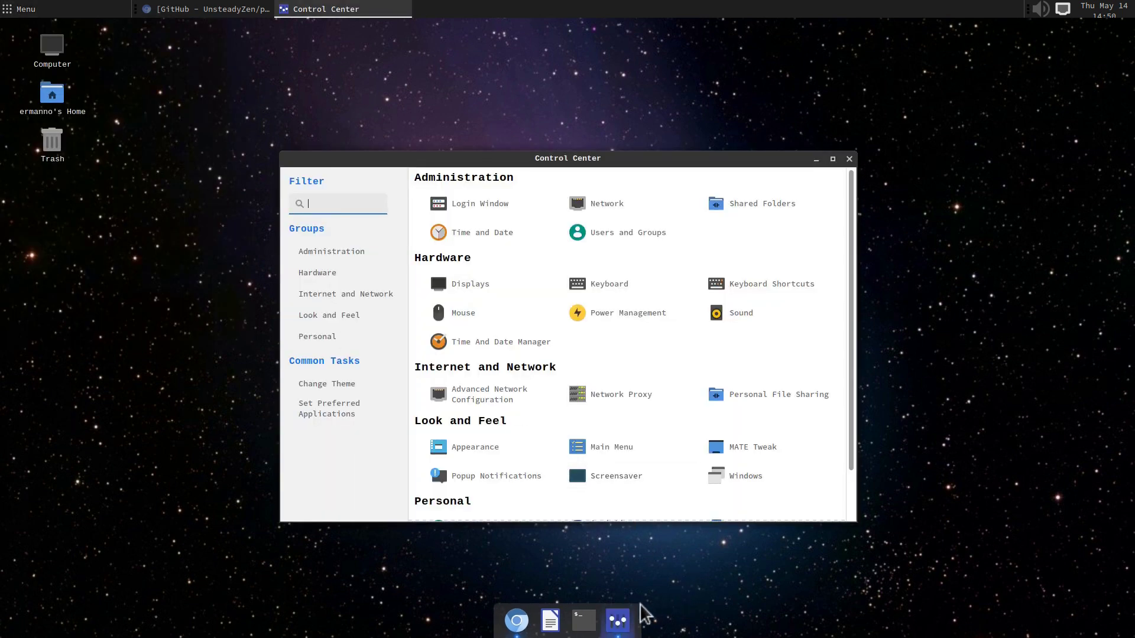
pyautogui.rightClick(618, 619)
pyautogui.click(617, 556)
pyautogui.click(849, 158)
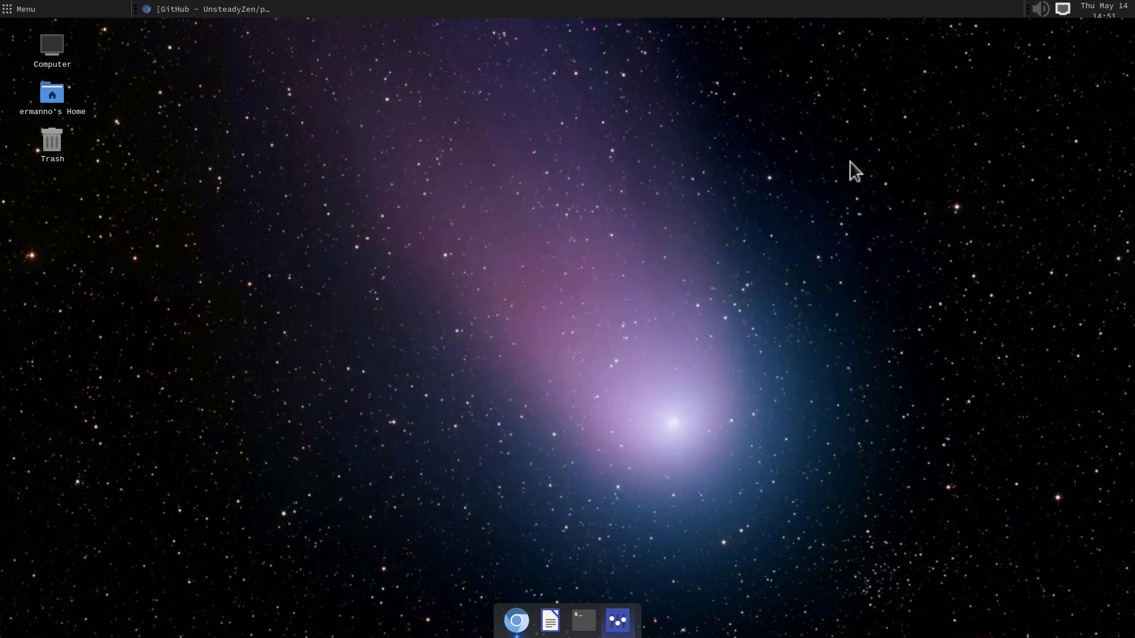
pyautogui.click(617, 619)
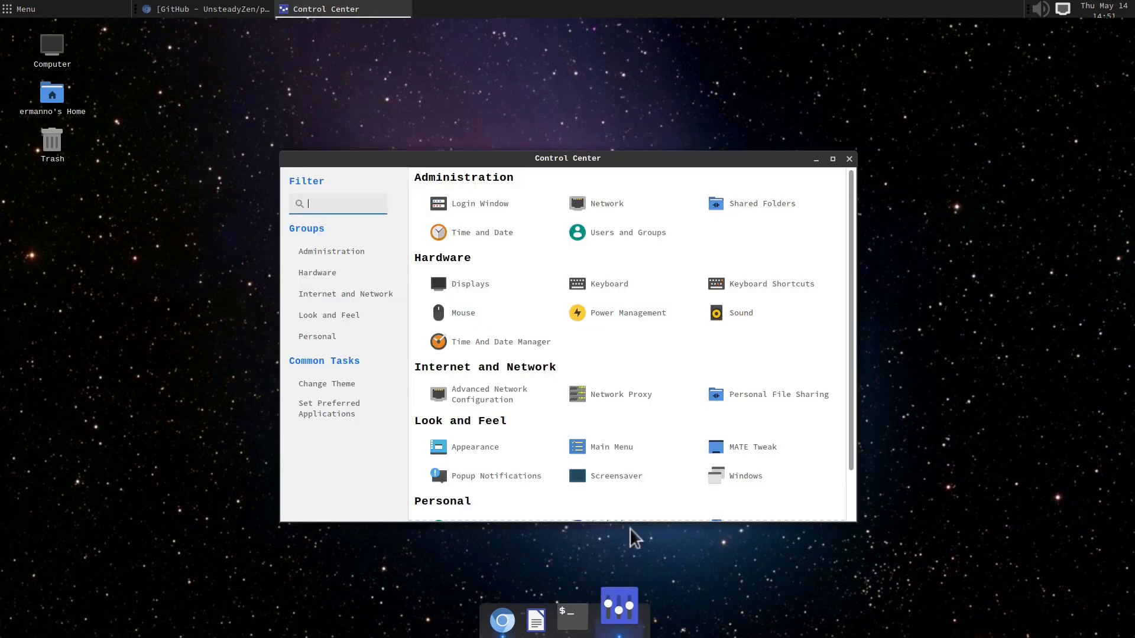
# Step: Open Screensaver settings and, once locked, save a 'Come to my desk' note signed with the user's name
pyautogui.click(609, 475)
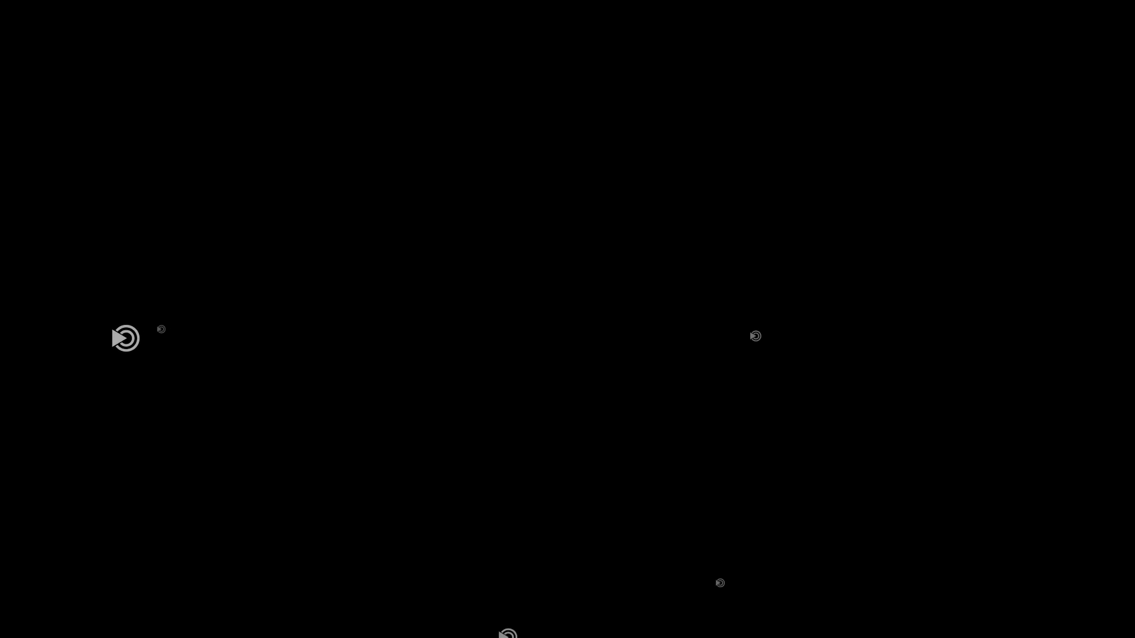
pyautogui.moveTo(736, 159)
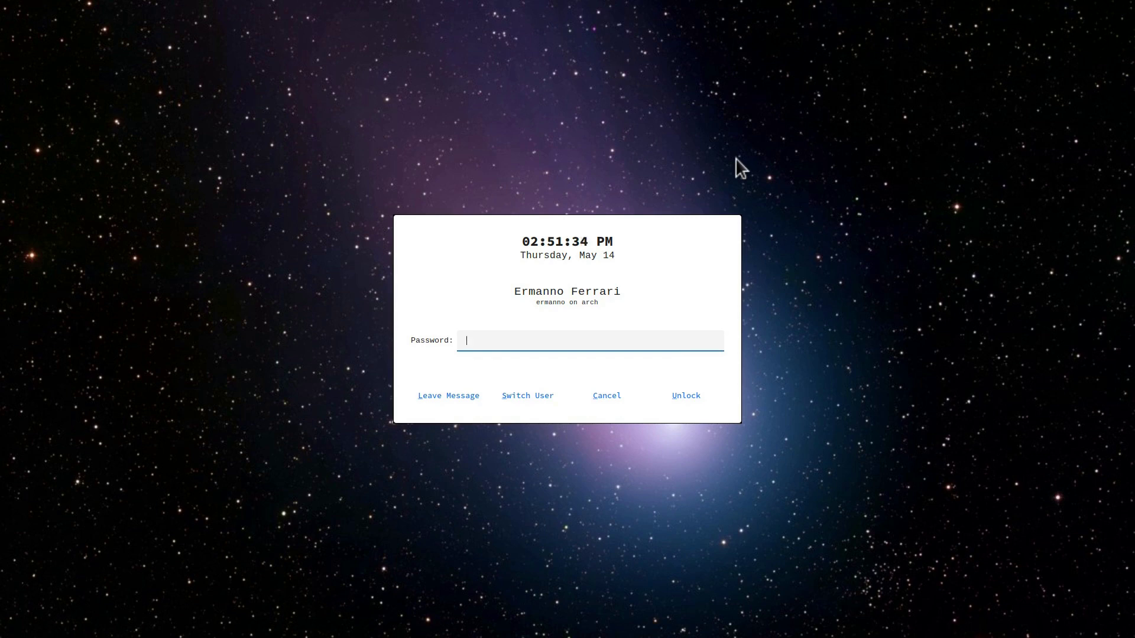
pyautogui.click(453, 399)
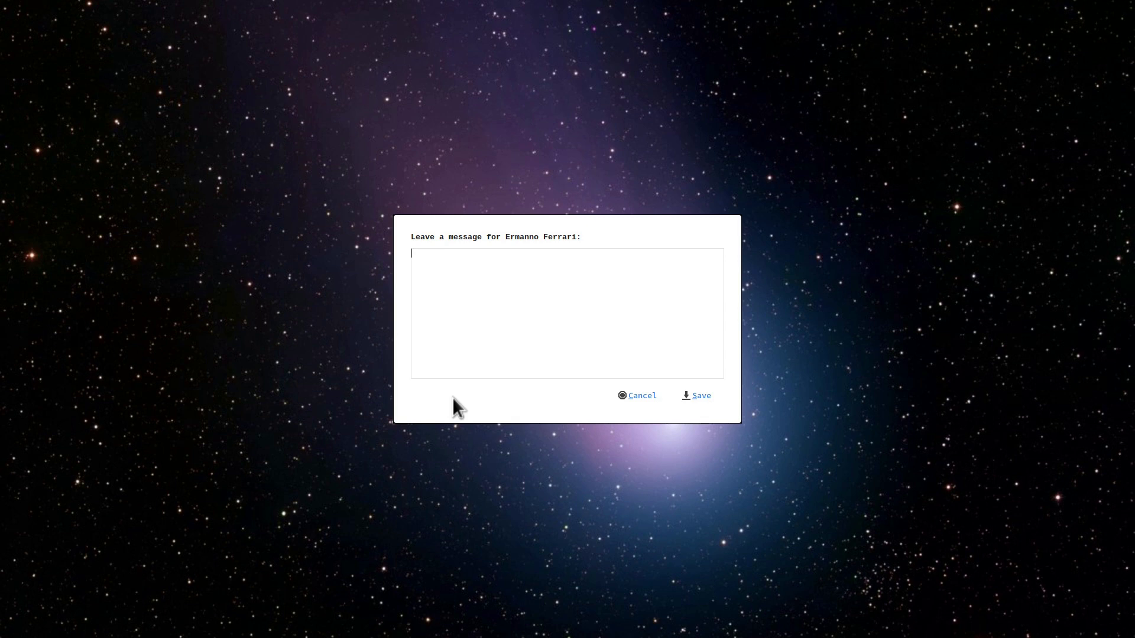
pyautogui.write('Come to my desk -Ermanno')
pyautogui.click(699, 395)
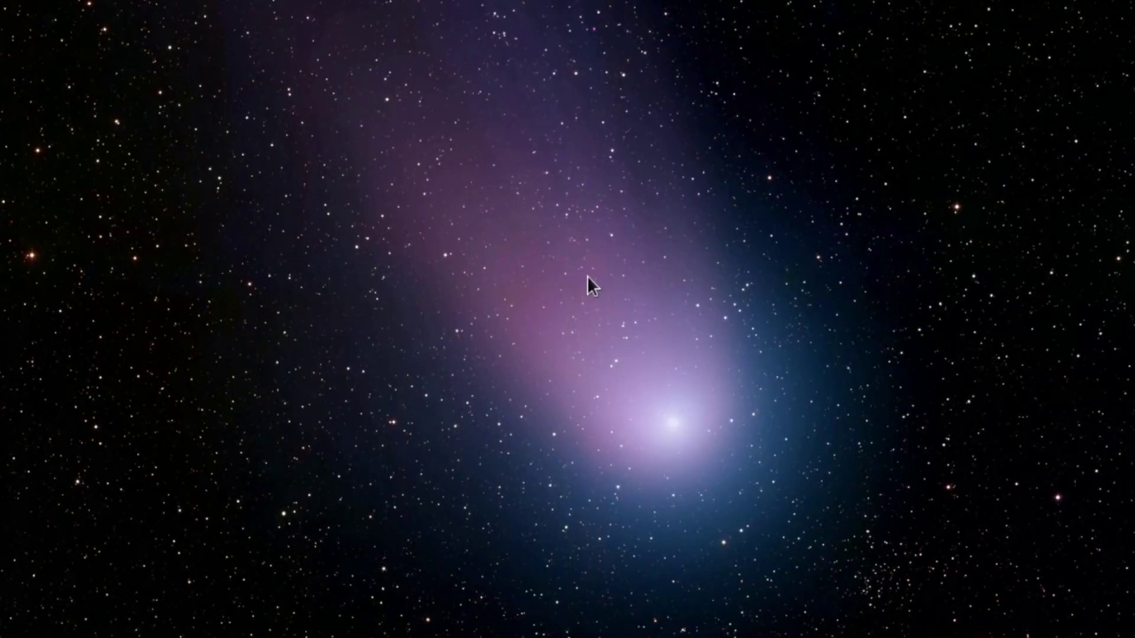
# Step: Unlock the session with the account password and close the Screensaver and Control Center windows
pyautogui.write('••••••••••')
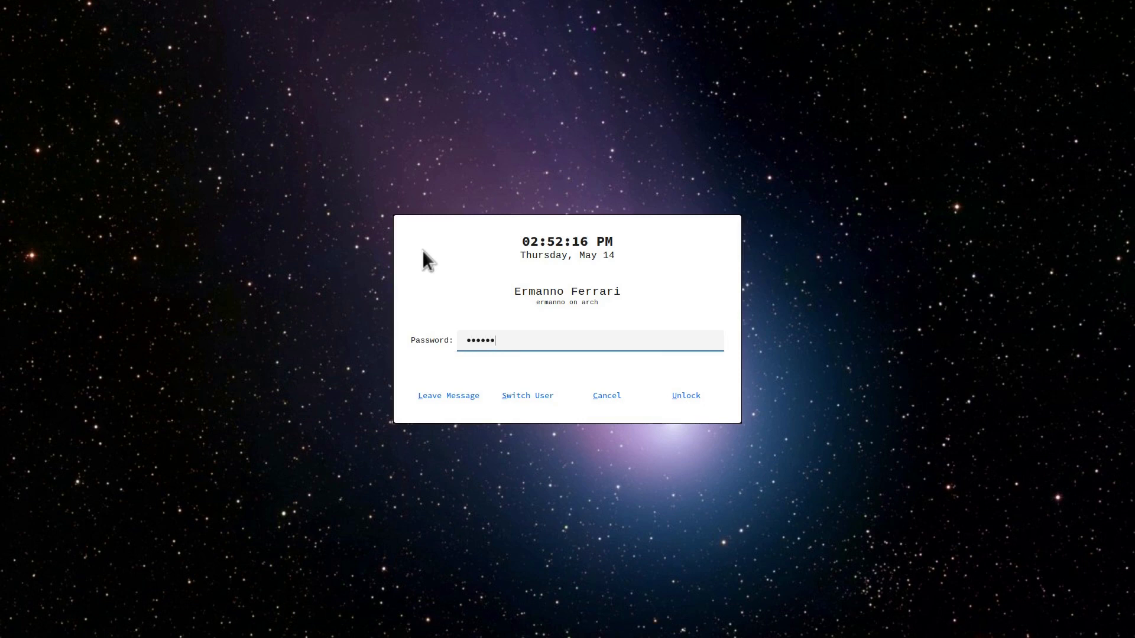
pyautogui.press('Return')
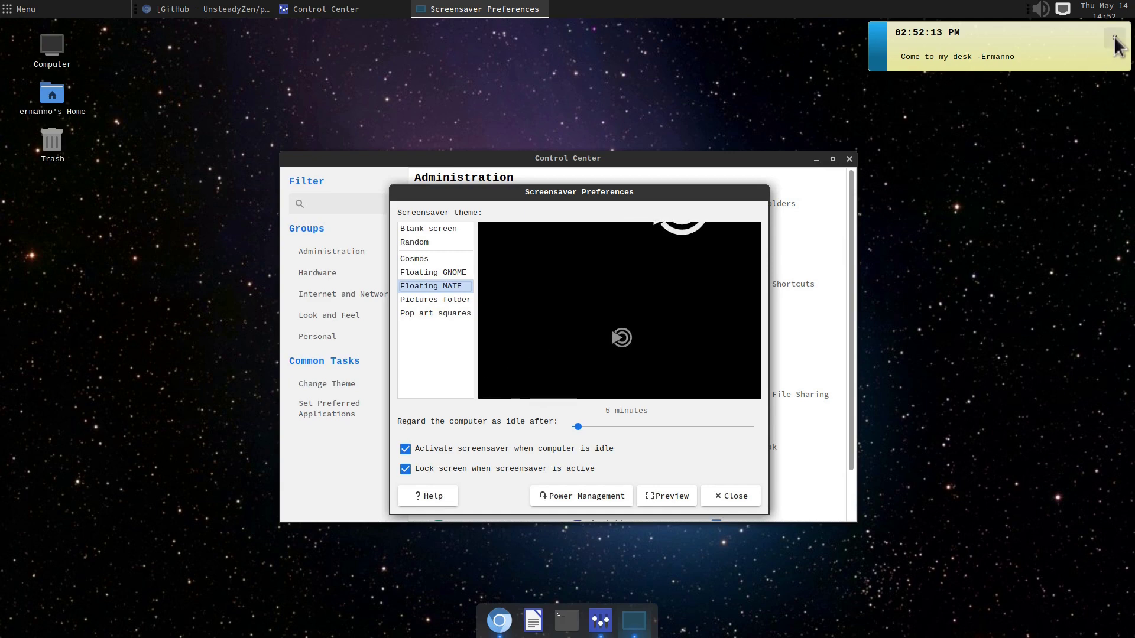
pyautogui.click(733, 495)
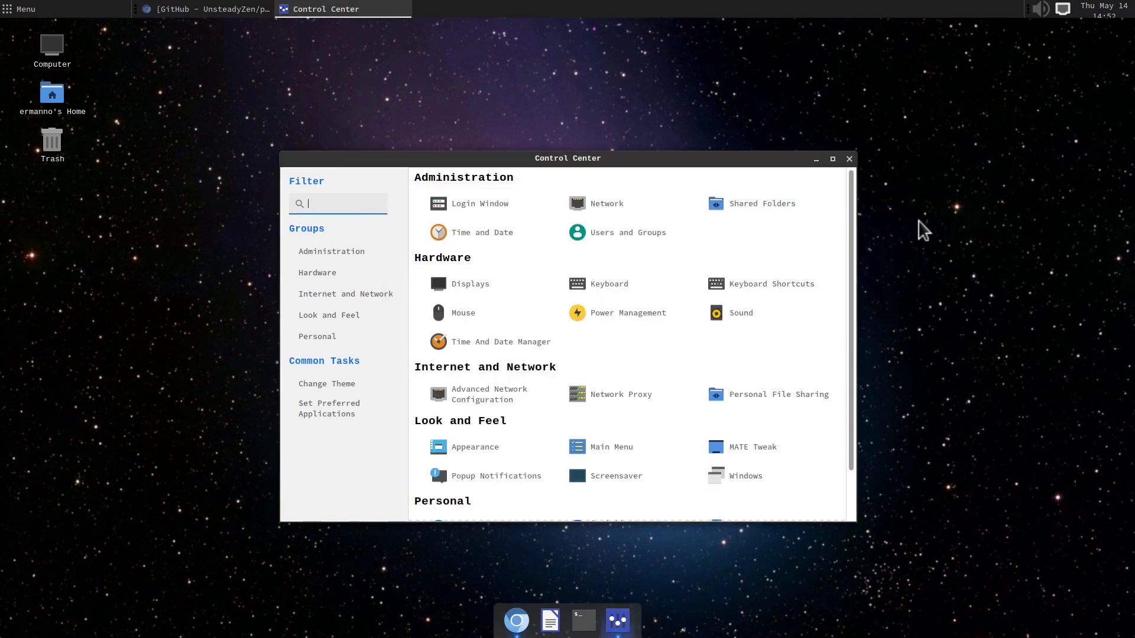
pyautogui.click(849, 159)
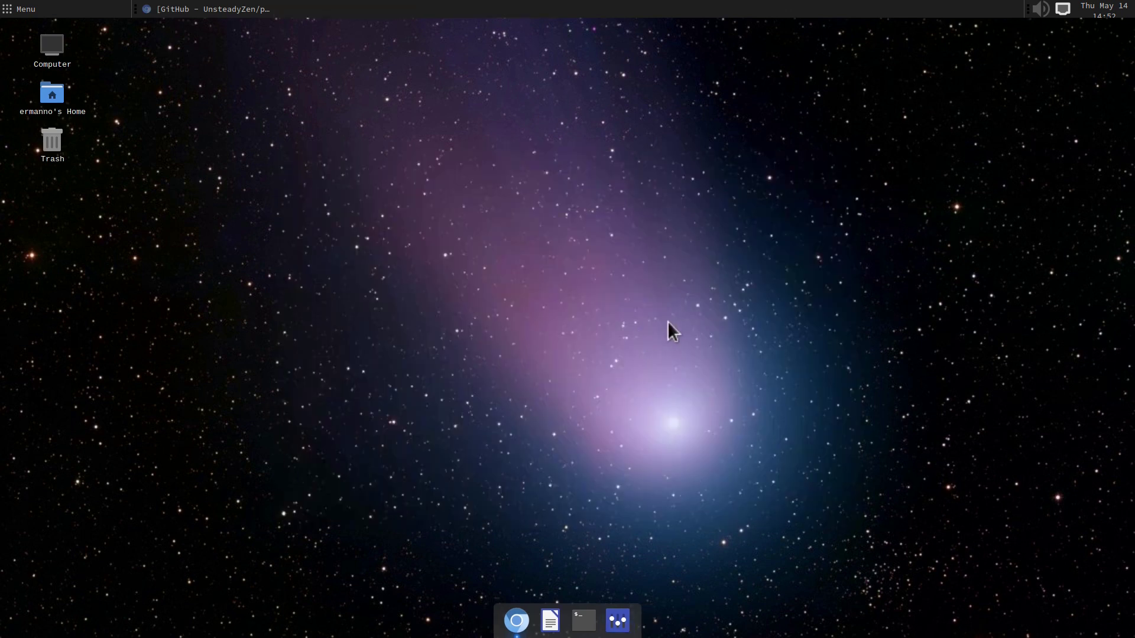
# Step: Open a new terminal with larger text and bring up the Default profile's preferences
pyautogui.click(584, 620)
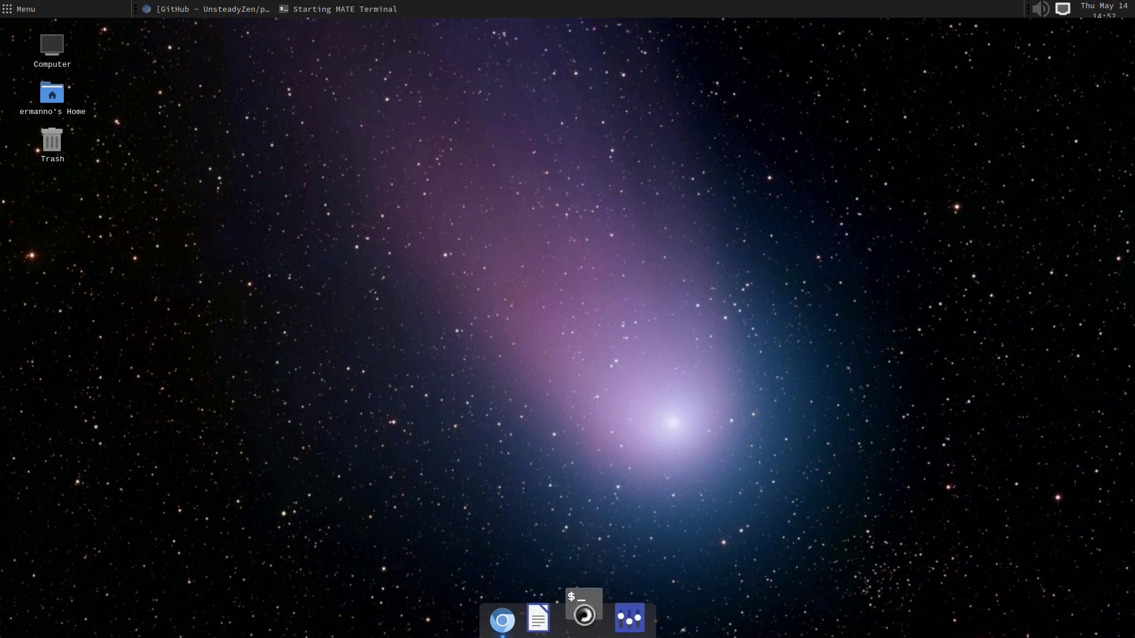
pyautogui.moveTo(512, 199); pyautogui.dragTo(242, 163)
pyautogui.hotkey('ctrl', '+')
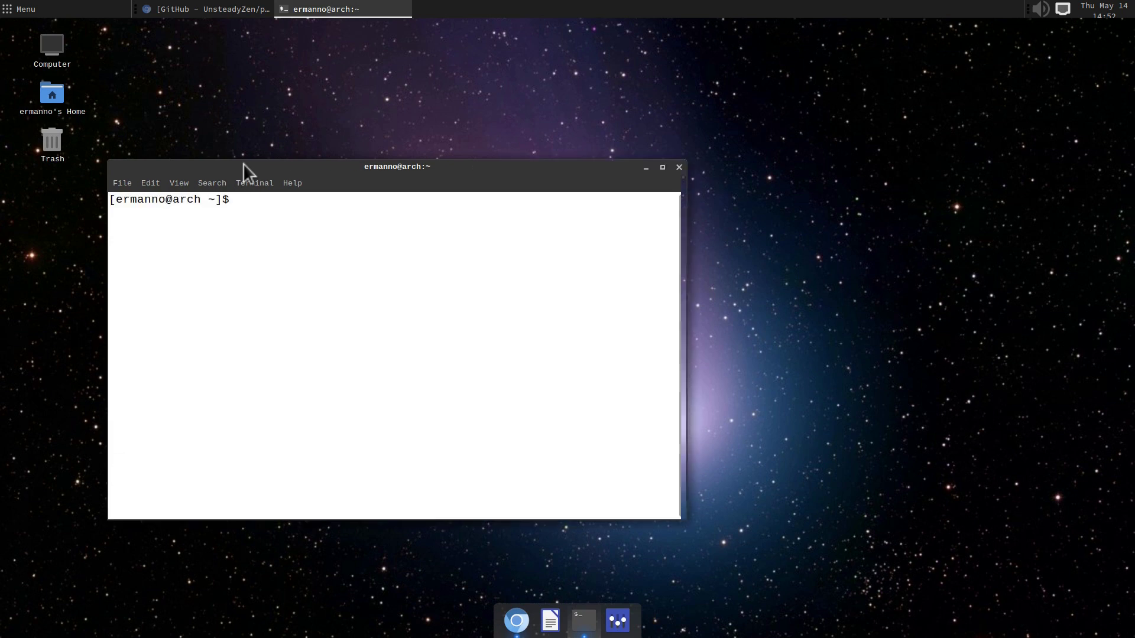
pyautogui.click(155, 181)
pyautogui.click(207, 296)
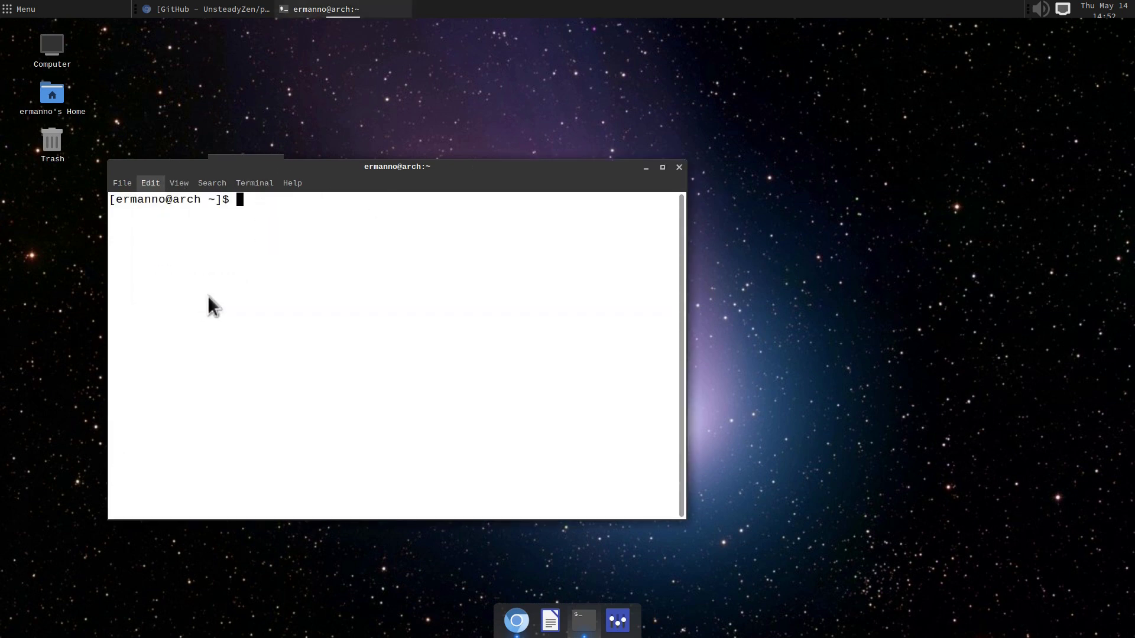
pyautogui.moveTo(480, 152); pyautogui.dragTo(884, 117)
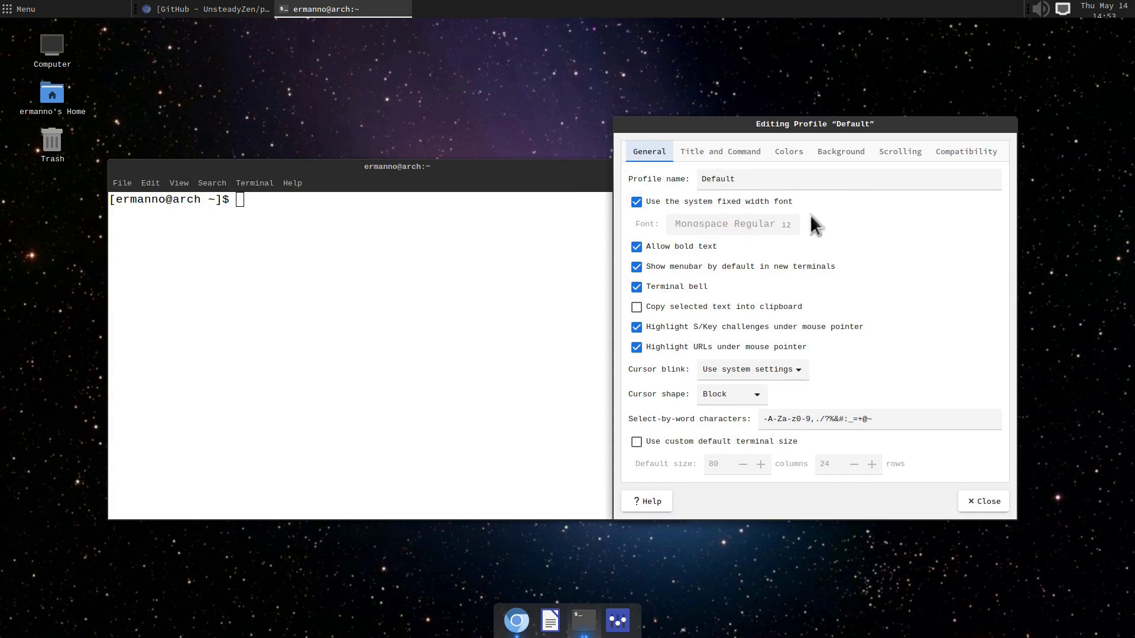
# Step: Turn off the system fixed-width font and set the profile font to Source Code Pro Regular, size 14
pyautogui.click(636, 203)
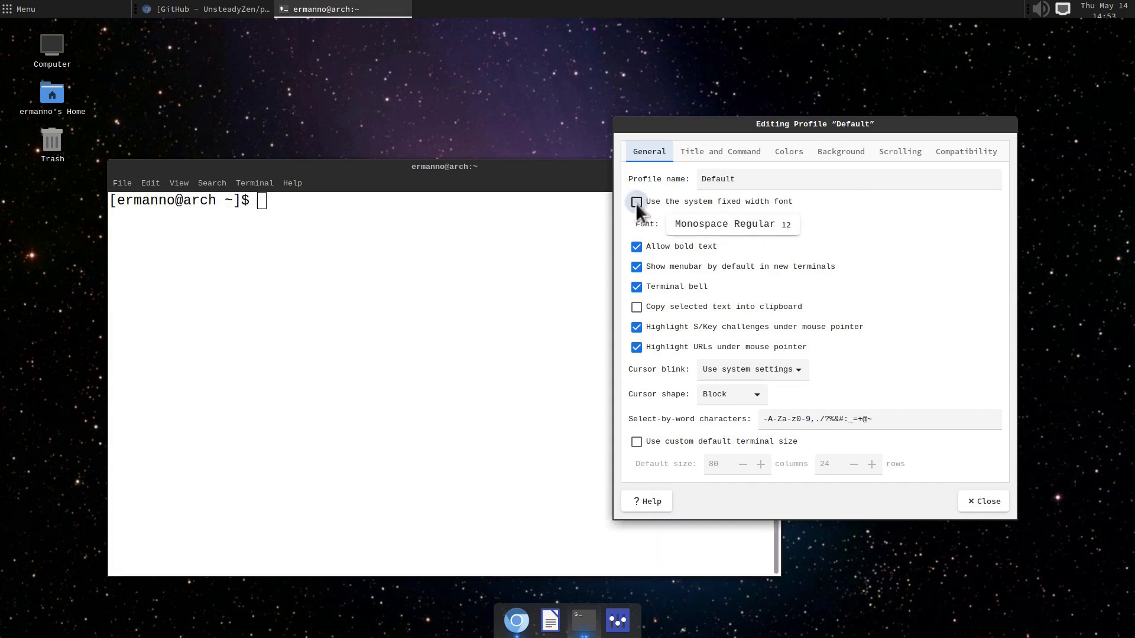
pyautogui.click(746, 227)
pyautogui.scroll(-3, 775, 294)
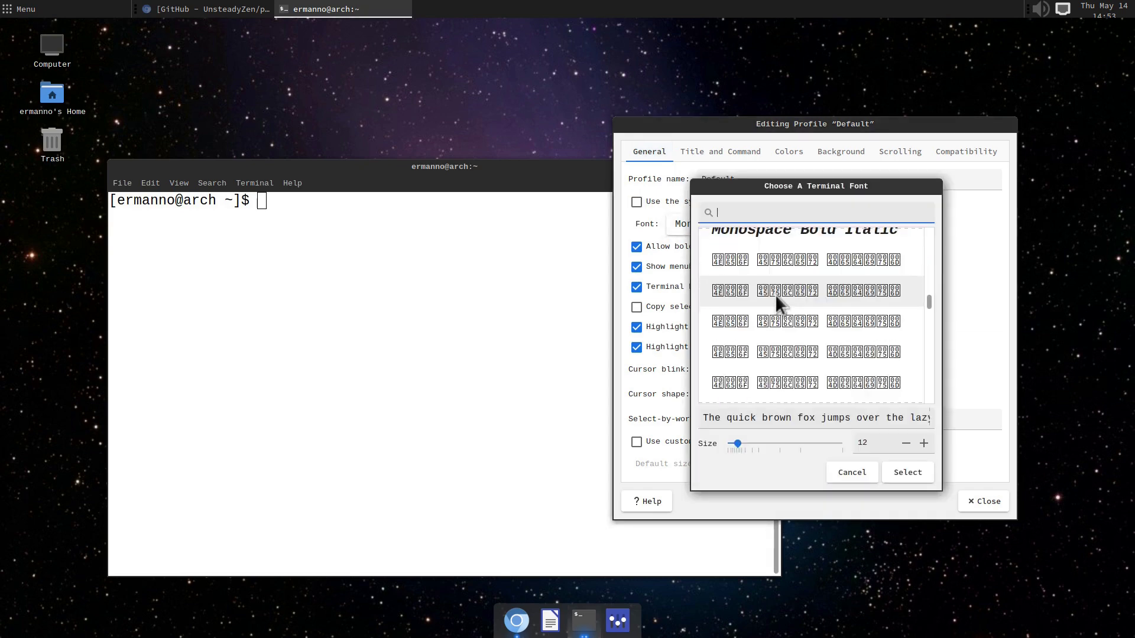
pyautogui.scroll(-12, 775, 294)
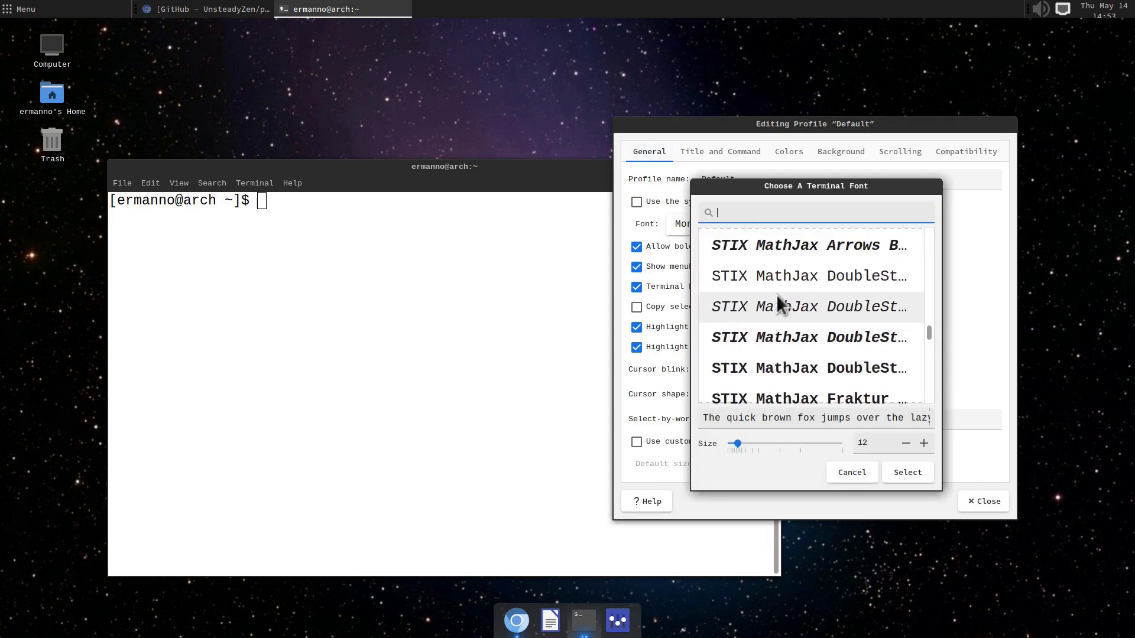
pyautogui.scroll(5, 775, 294)
pyautogui.scroll(-2, 775, 294)
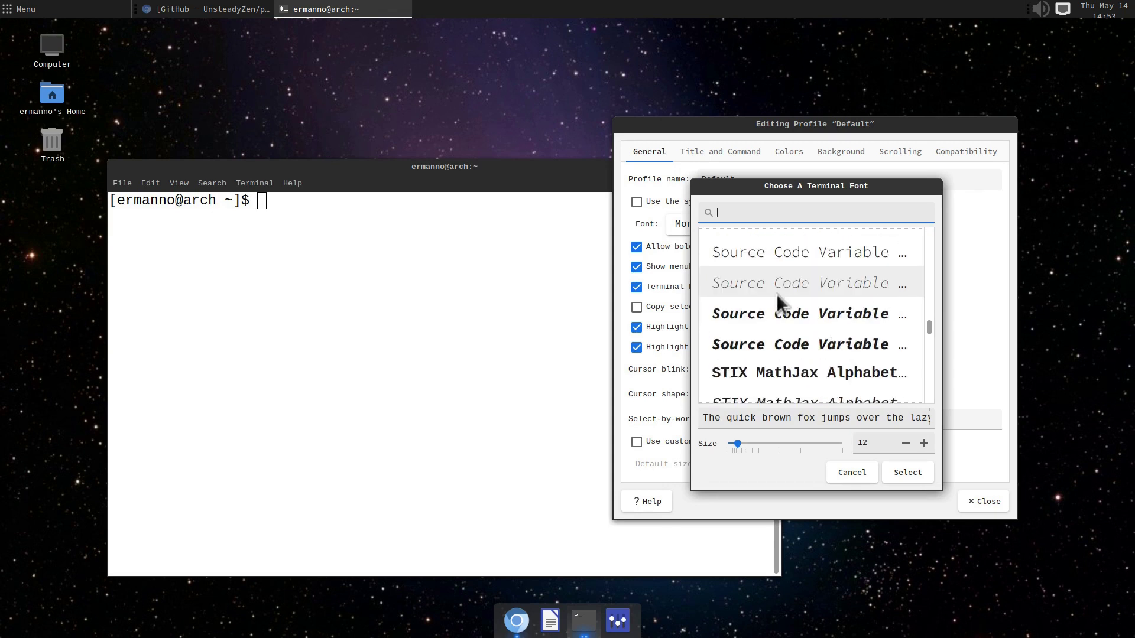
pyautogui.scroll(5, 761, 244)
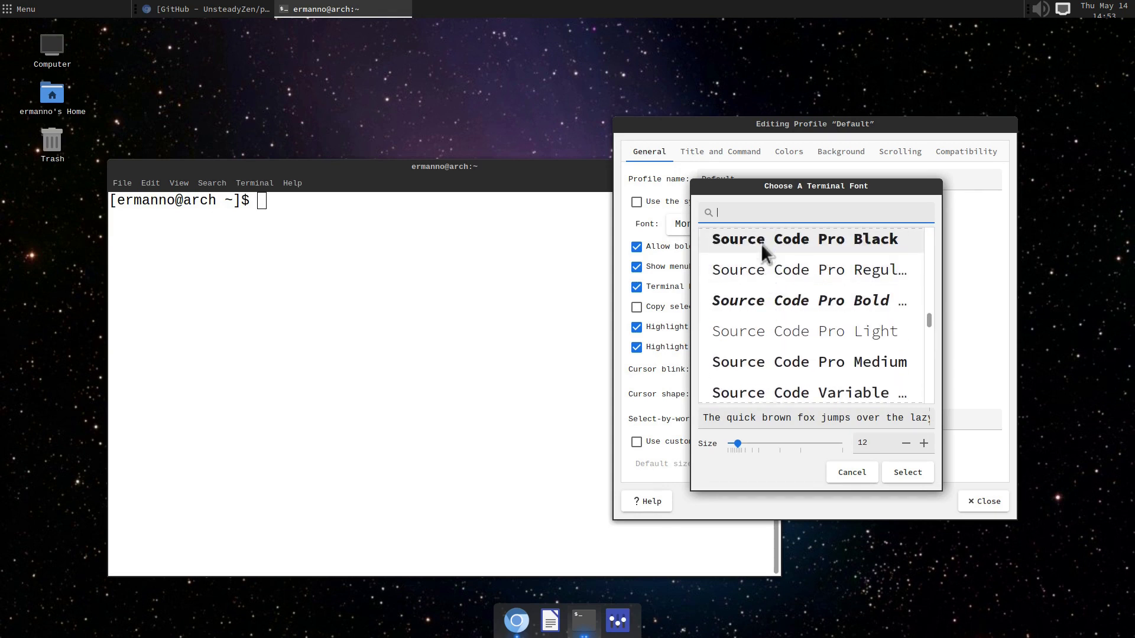
pyautogui.click(771, 264)
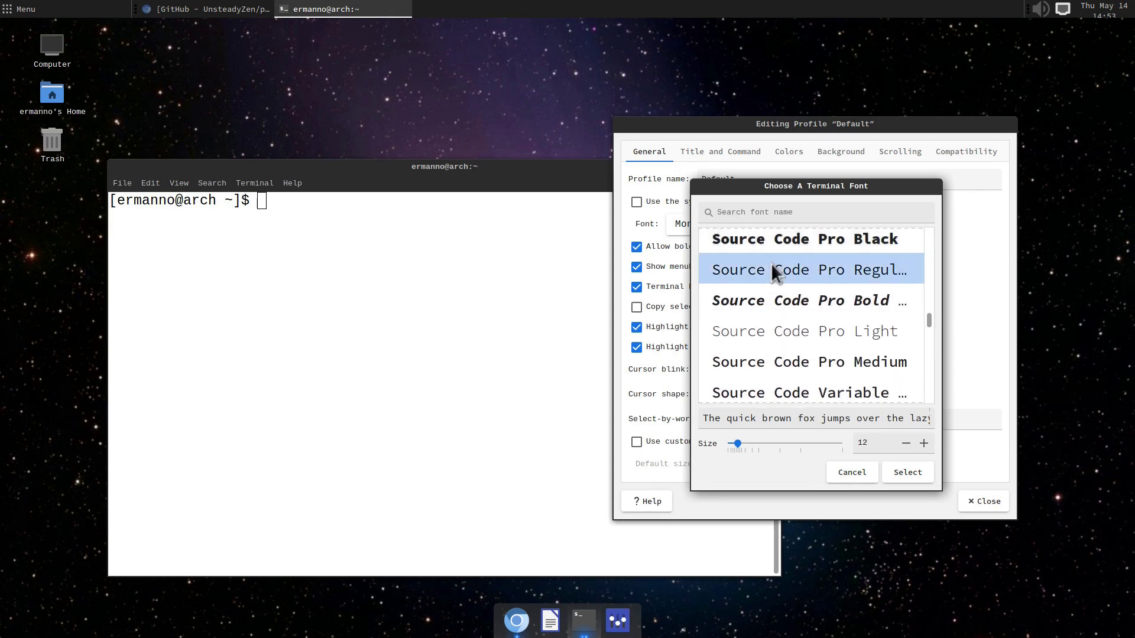
pyautogui.doubleClick(922, 442)
pyautogui.click(901, 472)
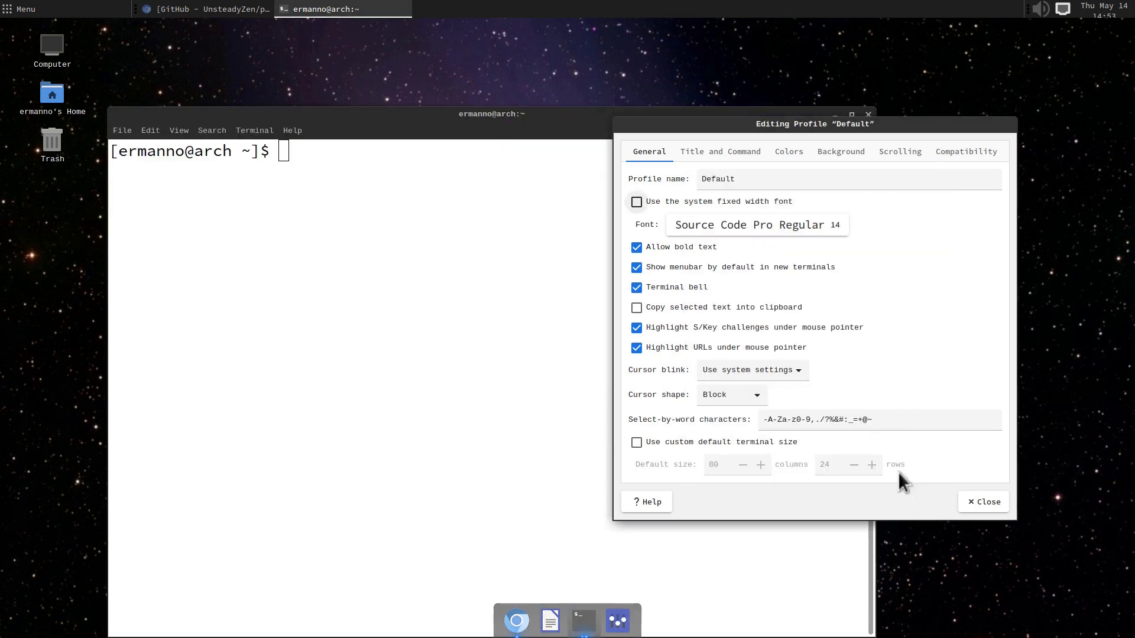
# Step: Set the Default profile's cursor shape to Underline and cursor blink to Always blink
pyautogui.moveTo(378, 112); pyautogui.dragTo(362, 61)
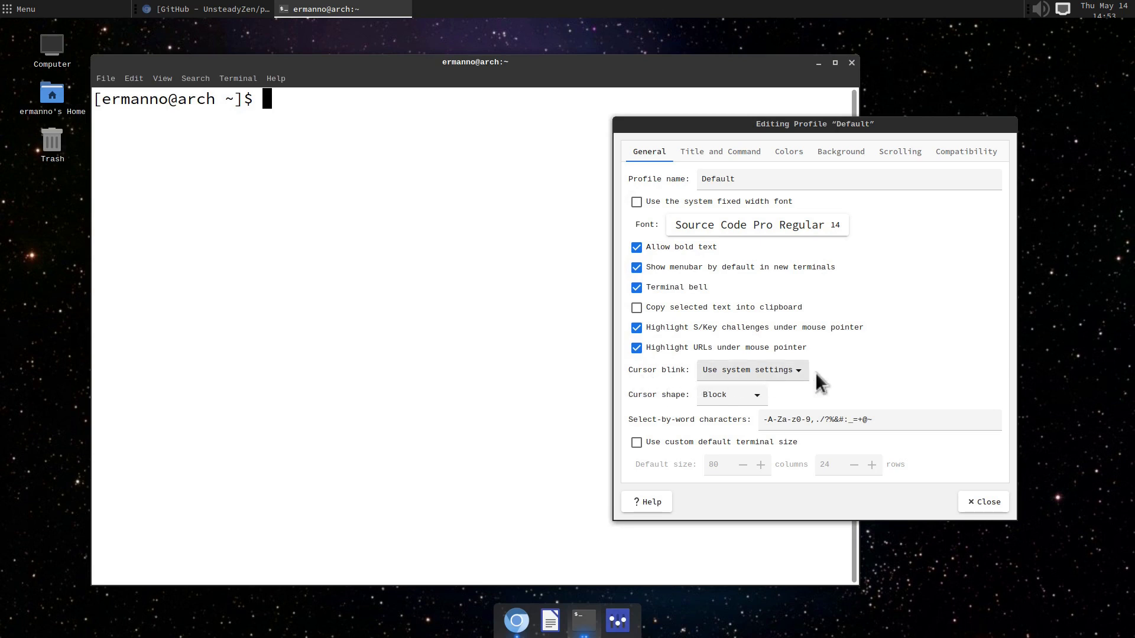
pyautogui.click(732, 395)
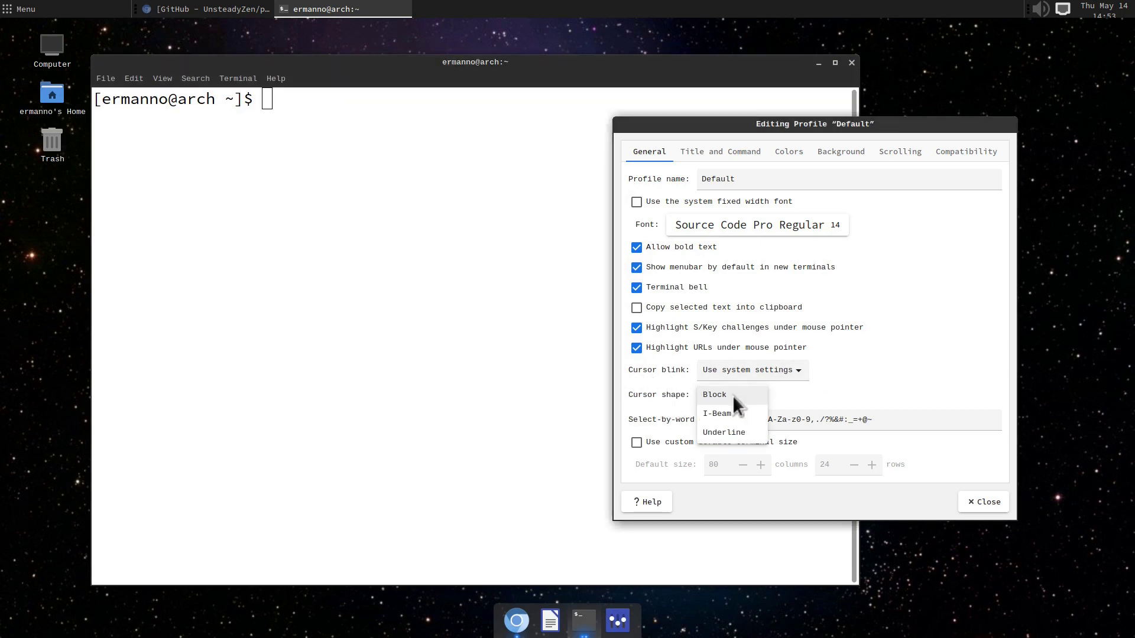
pyautogui.click(732, 434)
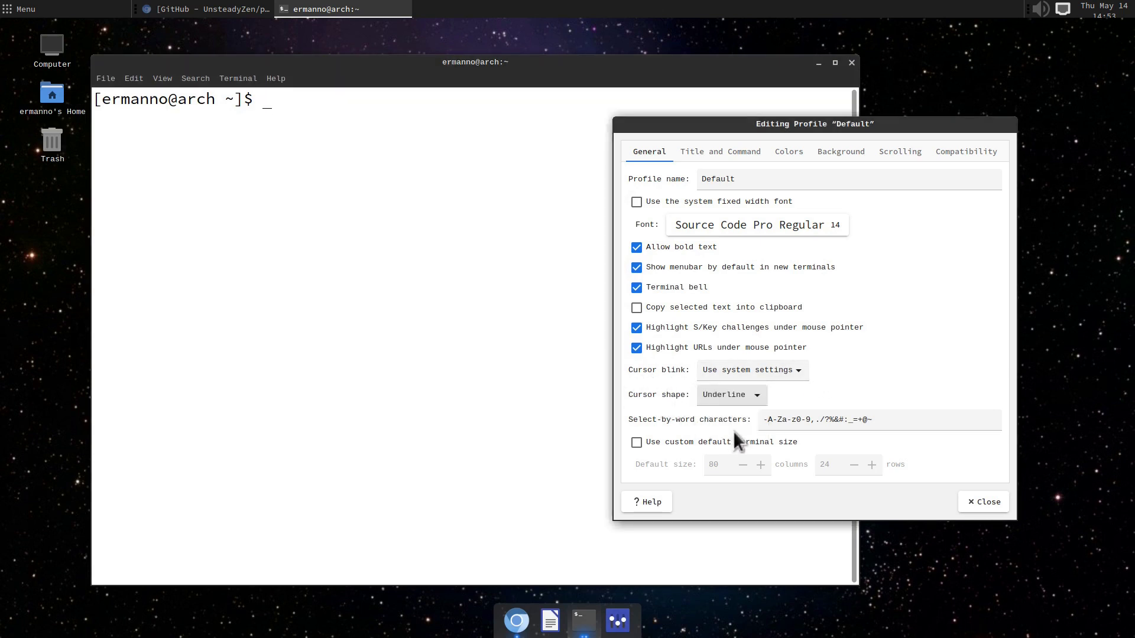
pyautogui.click(784, 370)
pyautogui.click(761, 386)
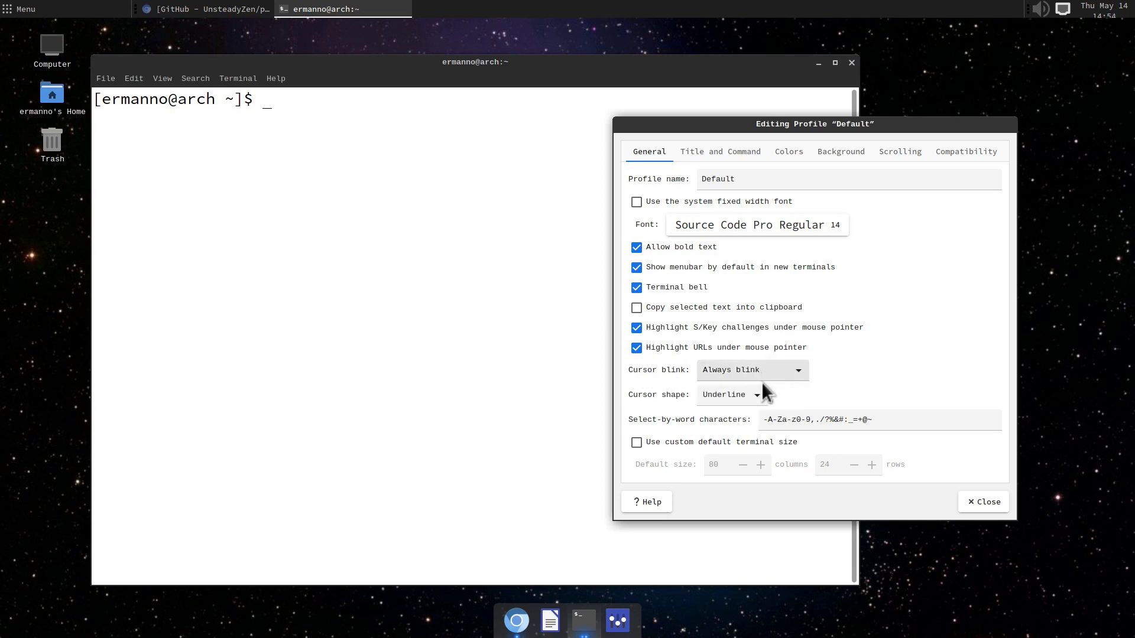
pyautogui.click(400, 213)
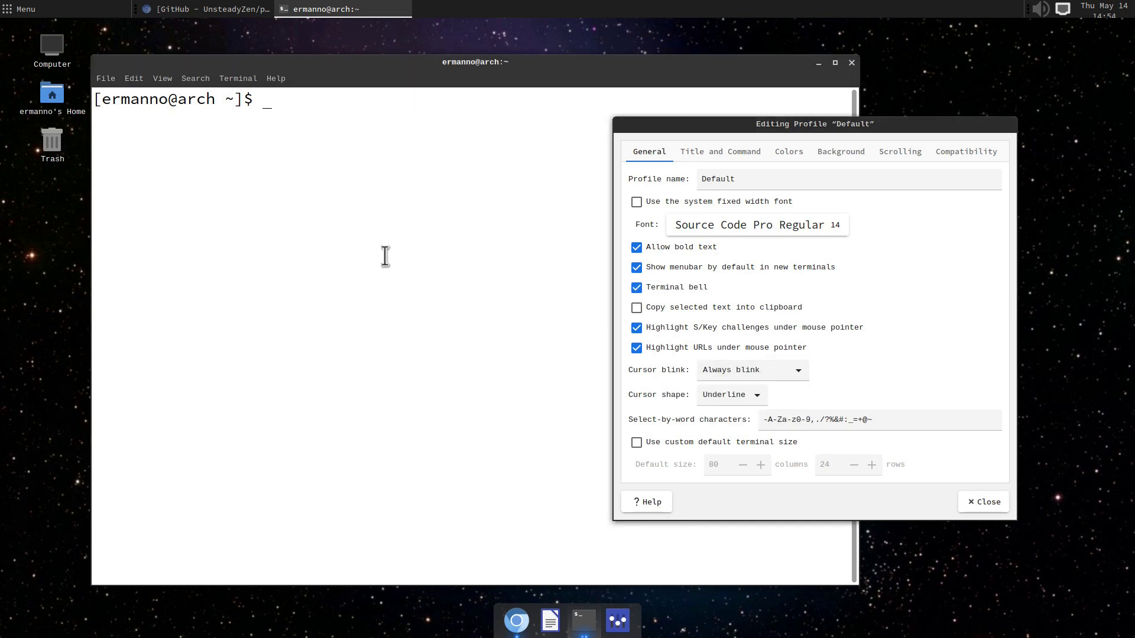
pyautogui.click(730, 151)
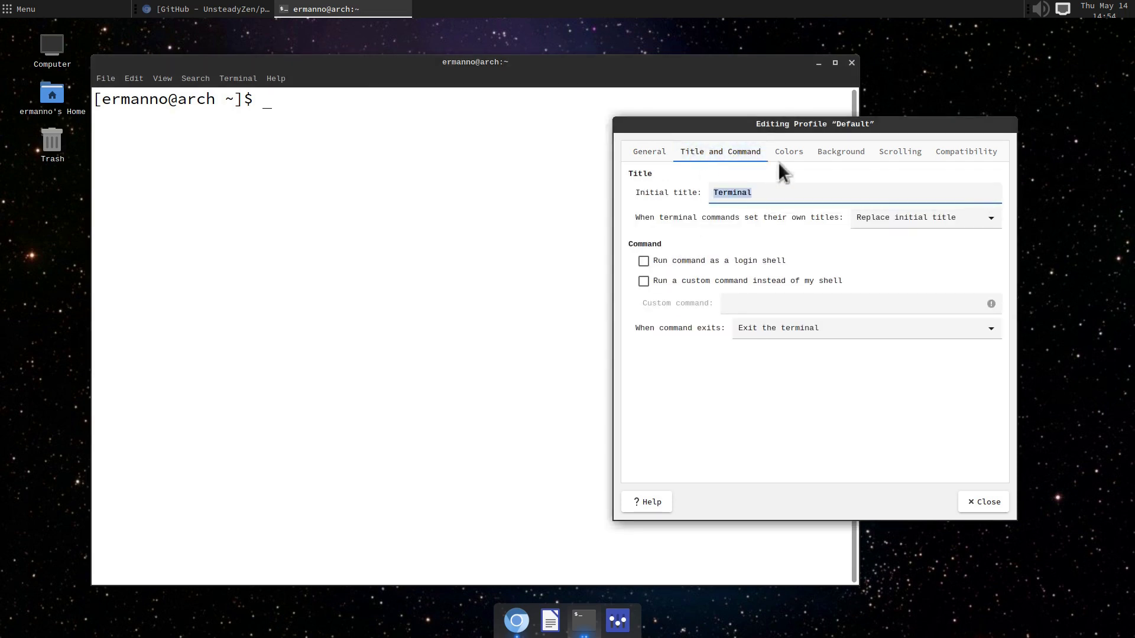
# Step: Stop using system theme colours, apply the Gray on black scheme, and make the text colour green
pyautogui.click(802, 148)
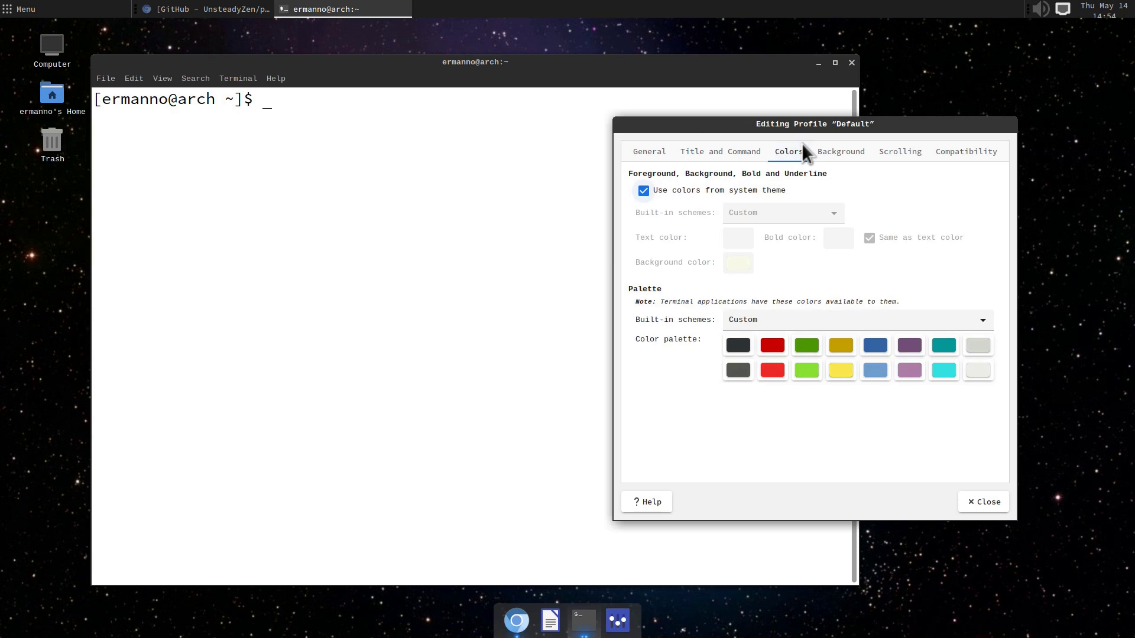
pyautogui.click(662, 190)
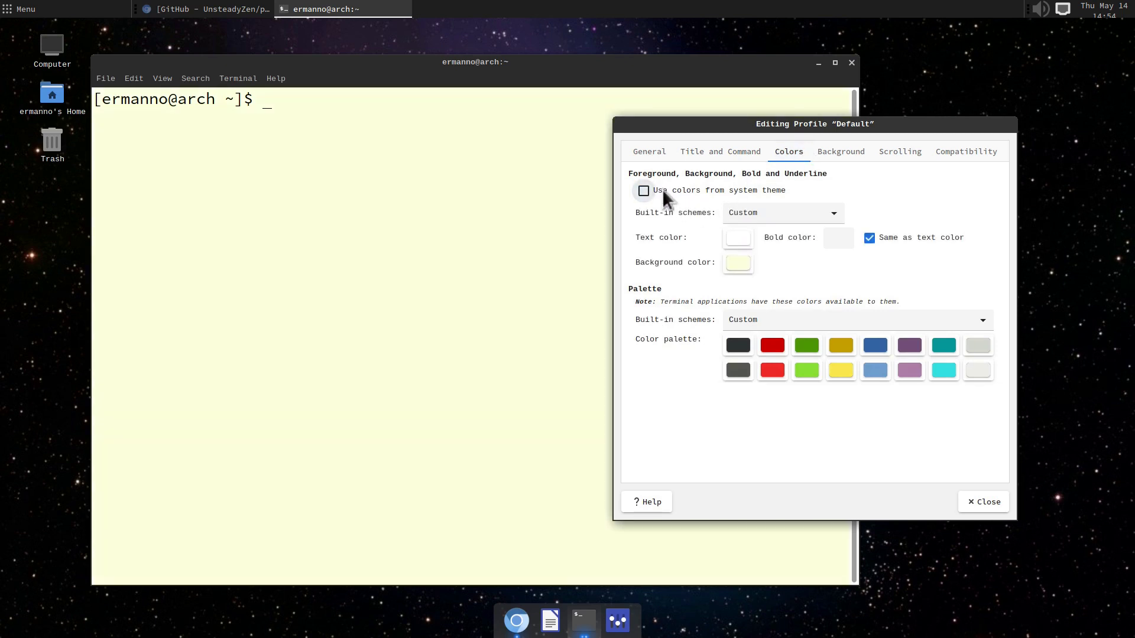
pyautogui.click(826, 214)
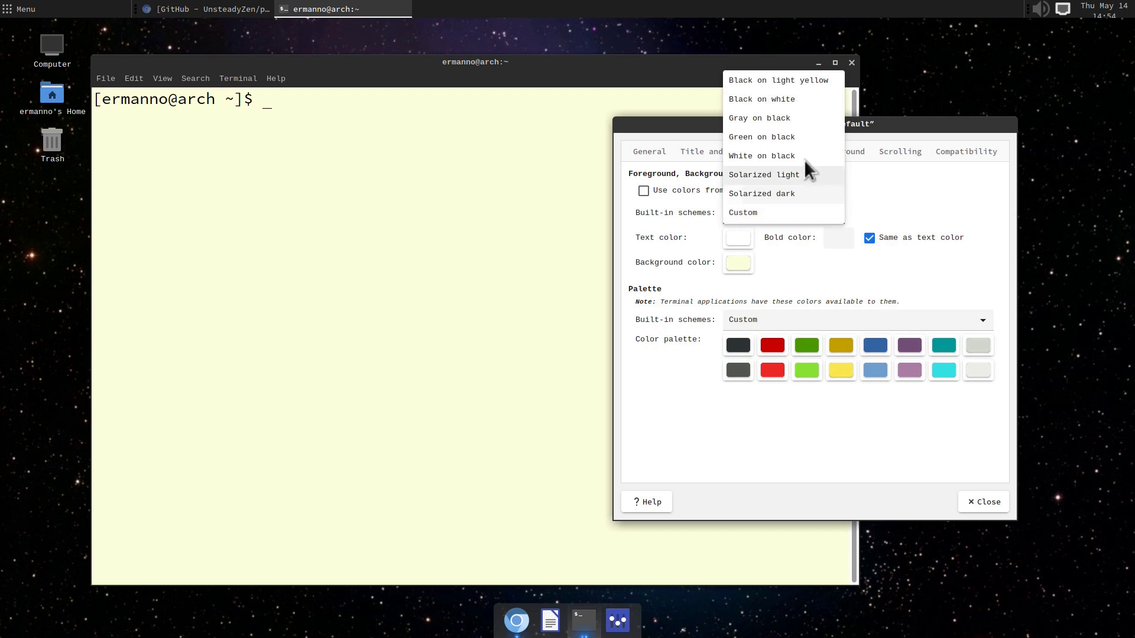
pyautogui.click(803, 118)
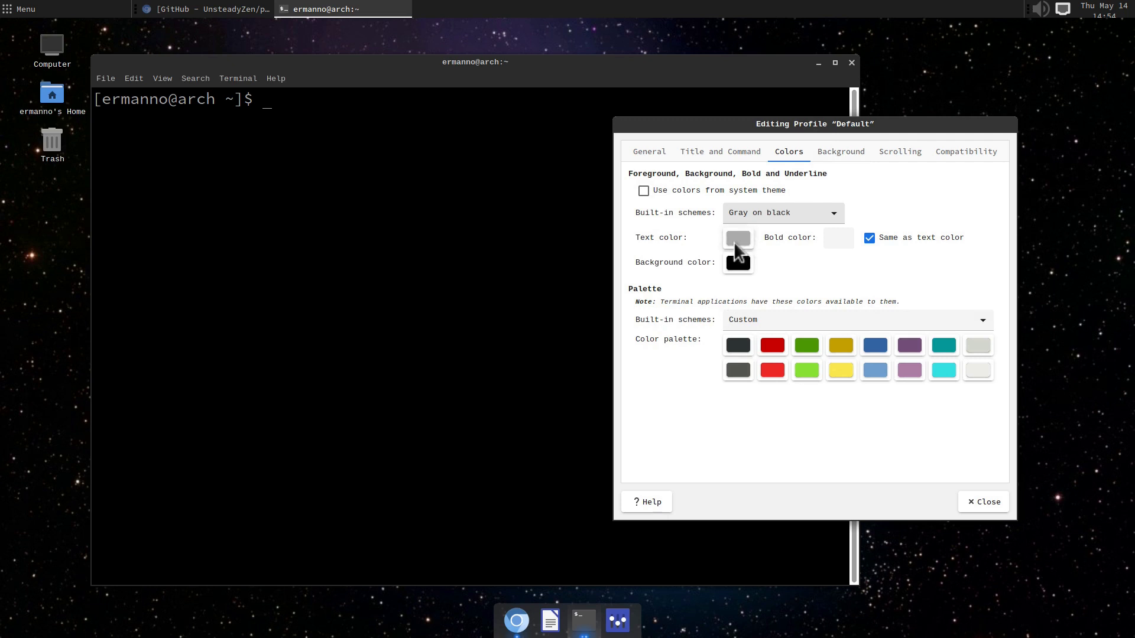
pyautogui.click(734, 240)
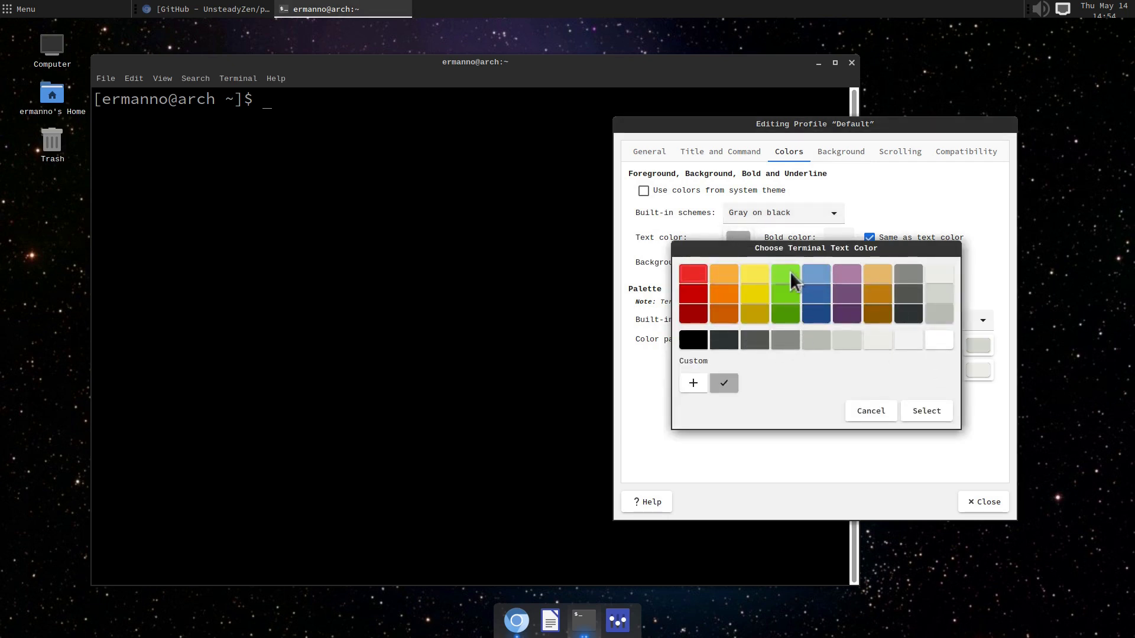
pyautogui.click(913, 408)
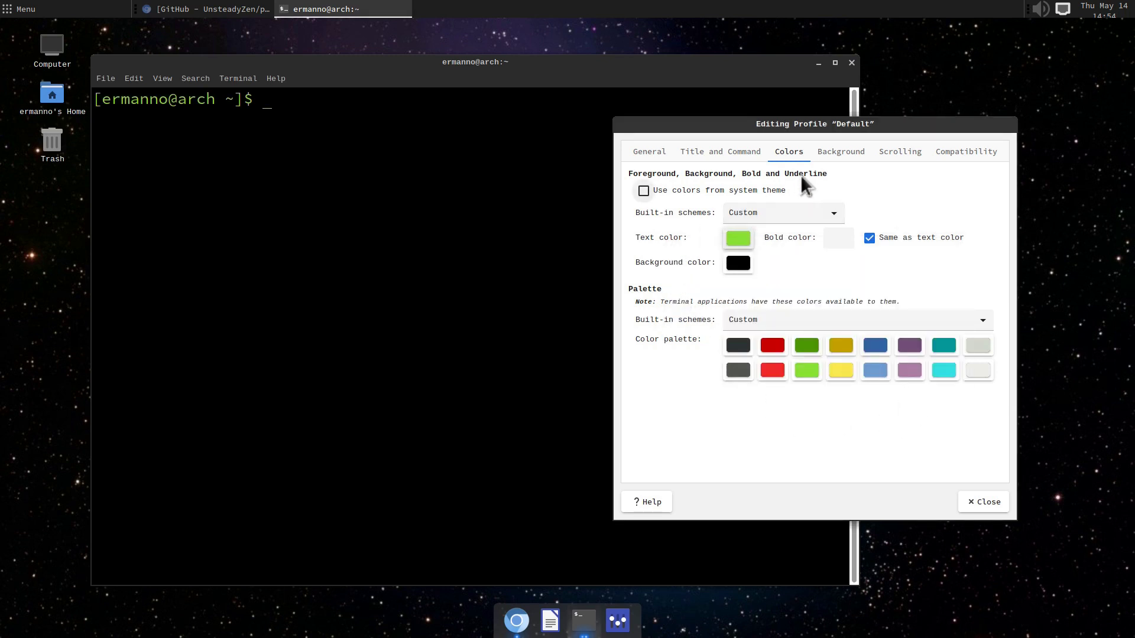
pyautogui.click(824, 152)
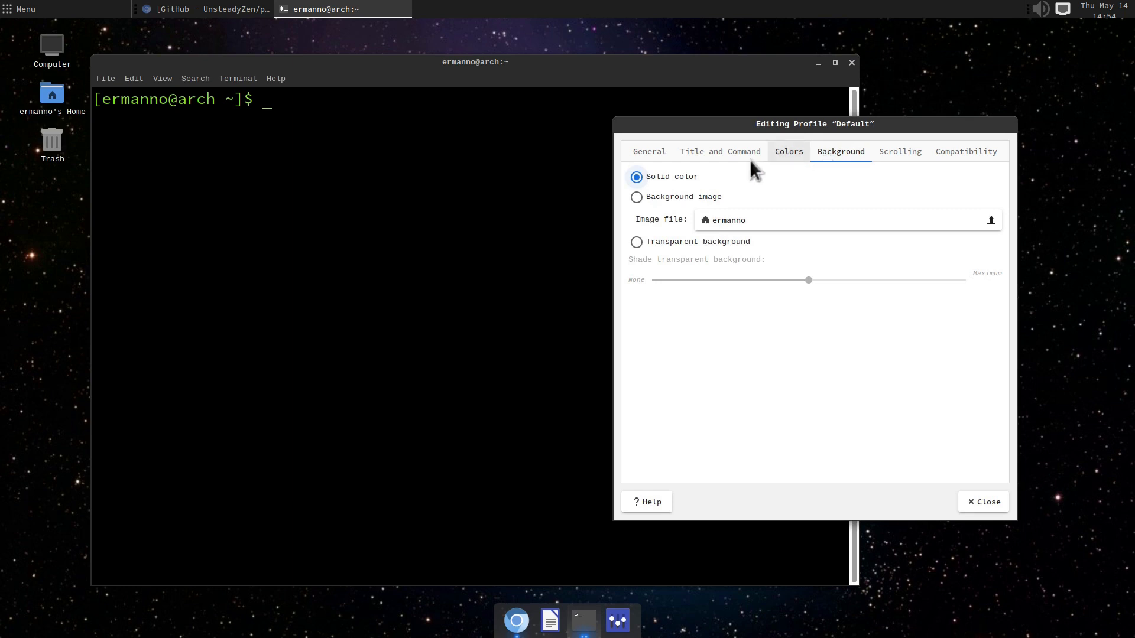
# Step: Give the terminal a transparent background with reduced shading and close the profile editor
pyautogui.click(661, 239)
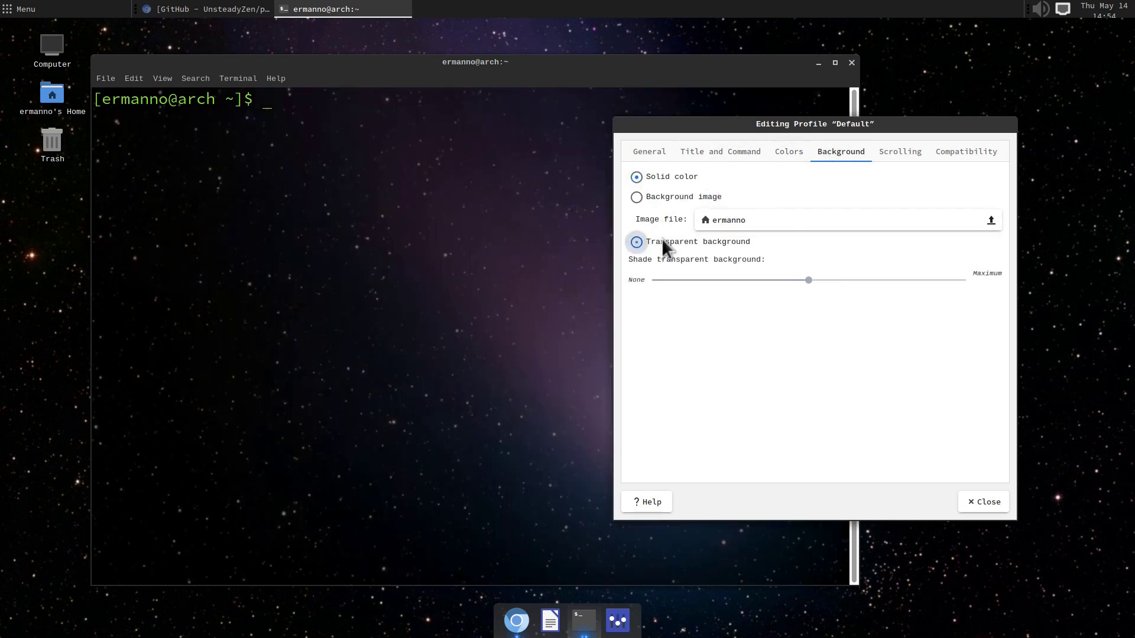
pyautogui.moveTo(809, 280); pyautogui.dragTo(860, 279)
pyautogui.click(991, 501)
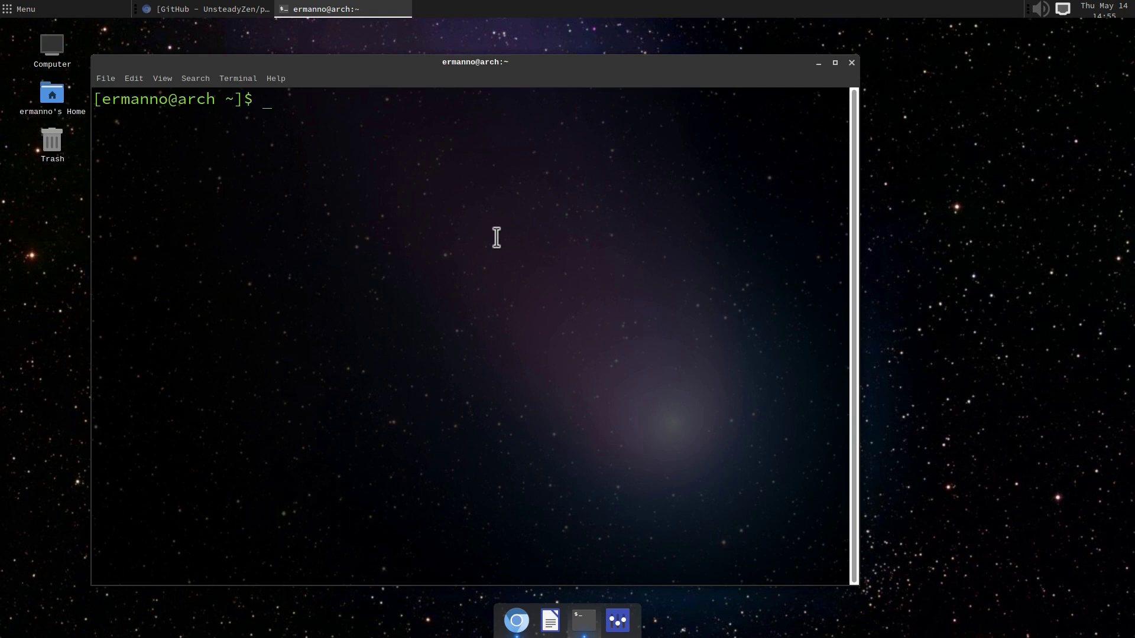
# Step: Install the archlinux-wallpaper package with sudo pacman -S archlinux-wallpaper, accepting the installation
pyautogui.write('sudo pacman -S arch')
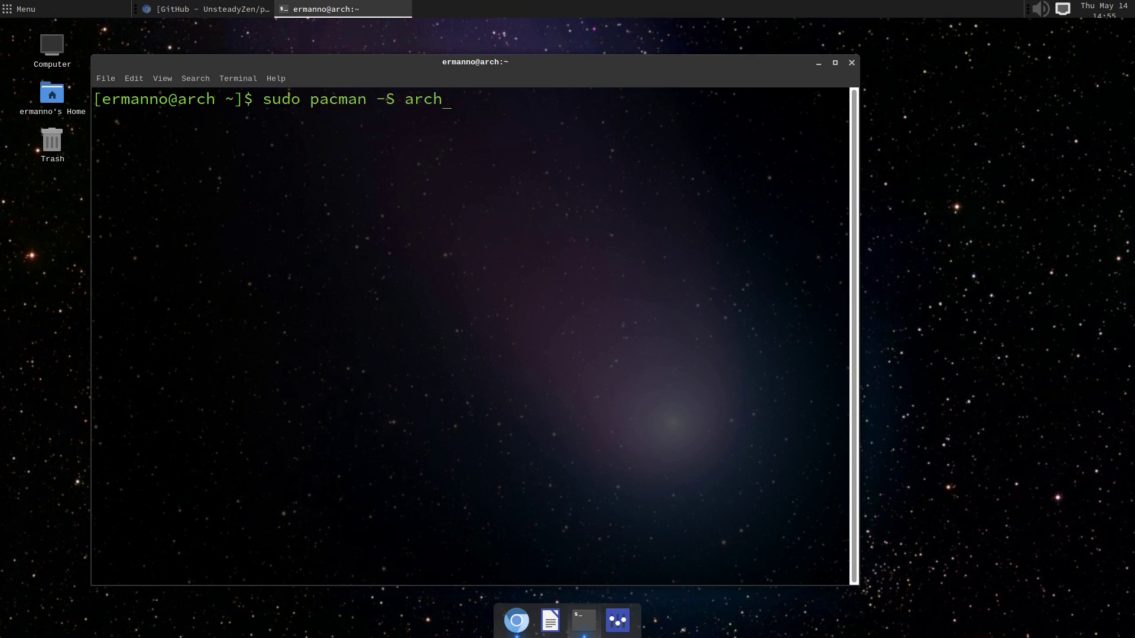
pyautogui.write('linux-wallpape')
pyautogui.write('r')
pyautogui.press('Return')
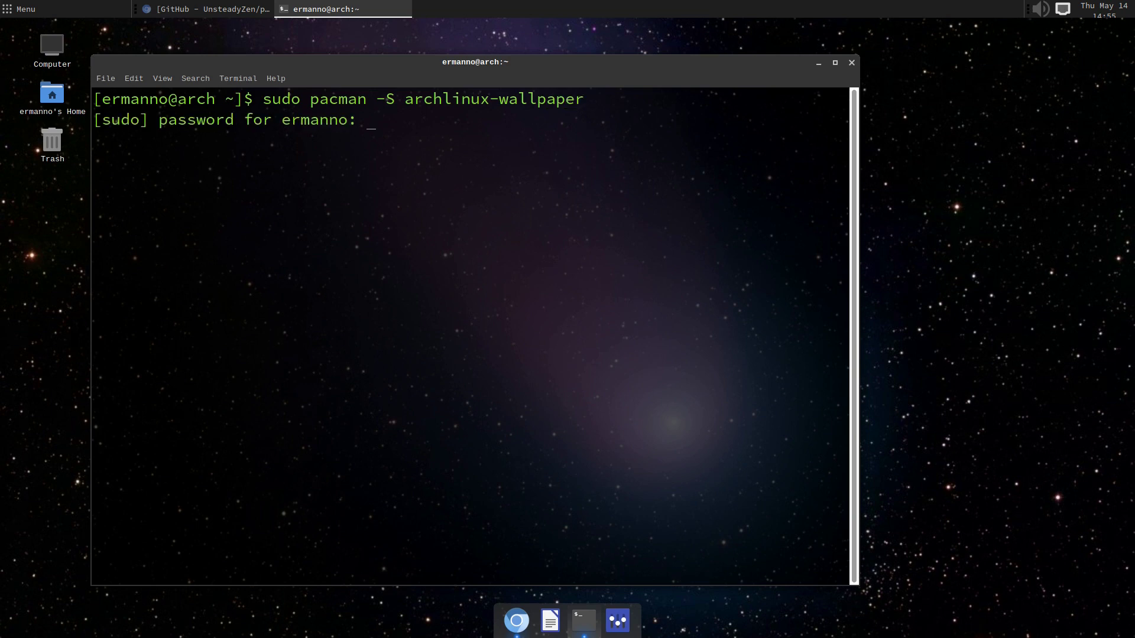
pyautogui.press('Return')
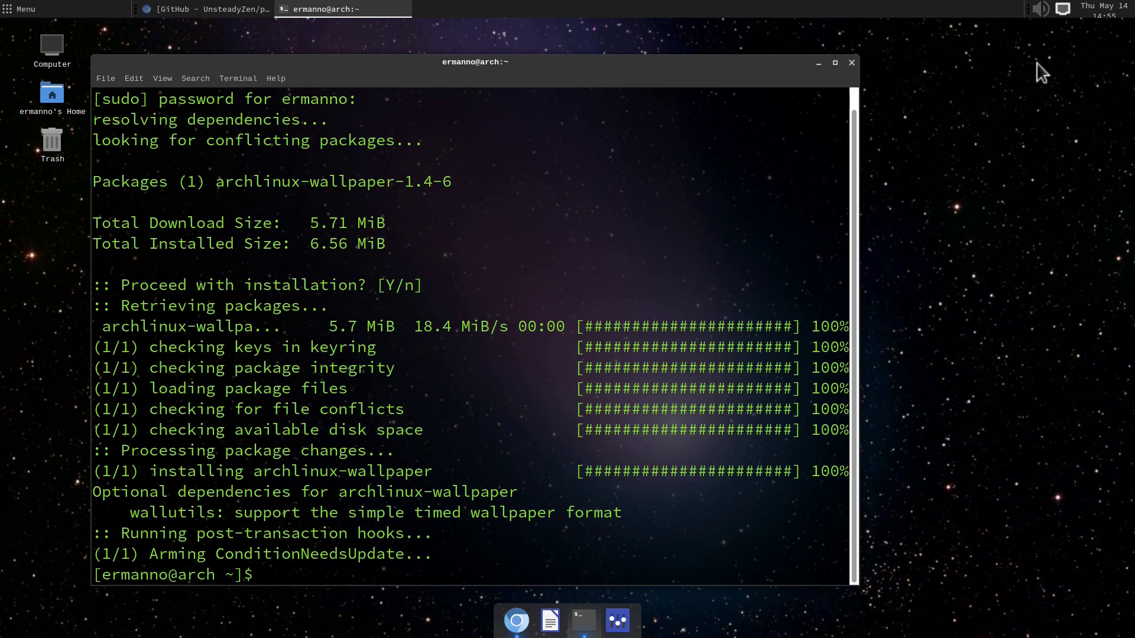
# Step: Add every image from /usr/share/backgrounds/archlinux as desktop wallpapers, then close Appearance Preferences
pyautogui.click(851, 62)
pyautogui.rightClick(500, 131)
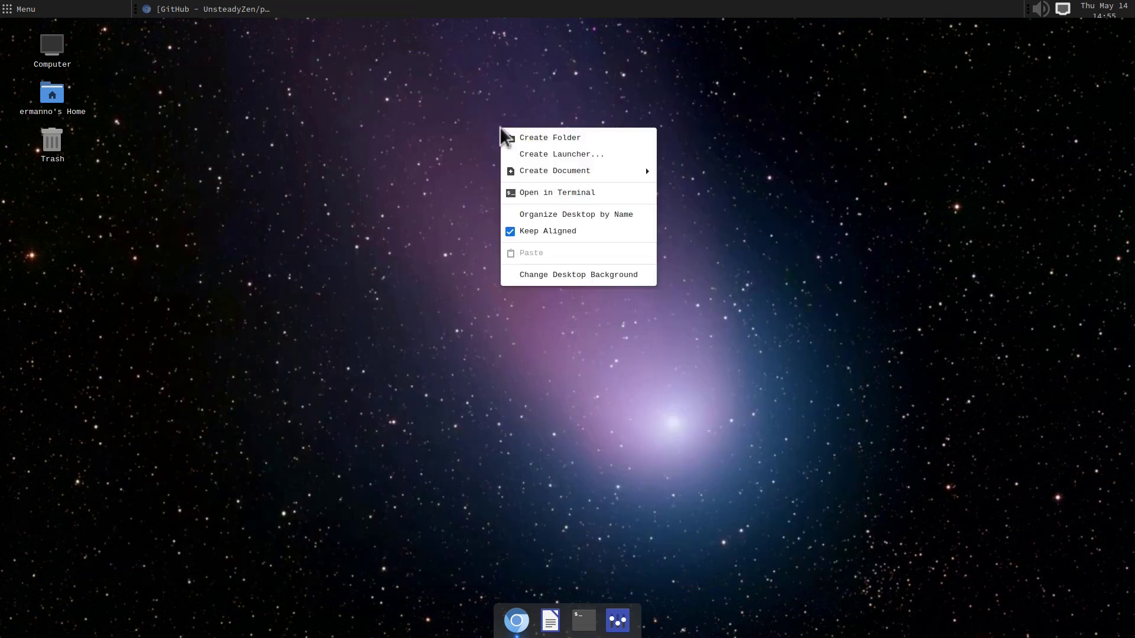
pyautogui.click(558, 276)
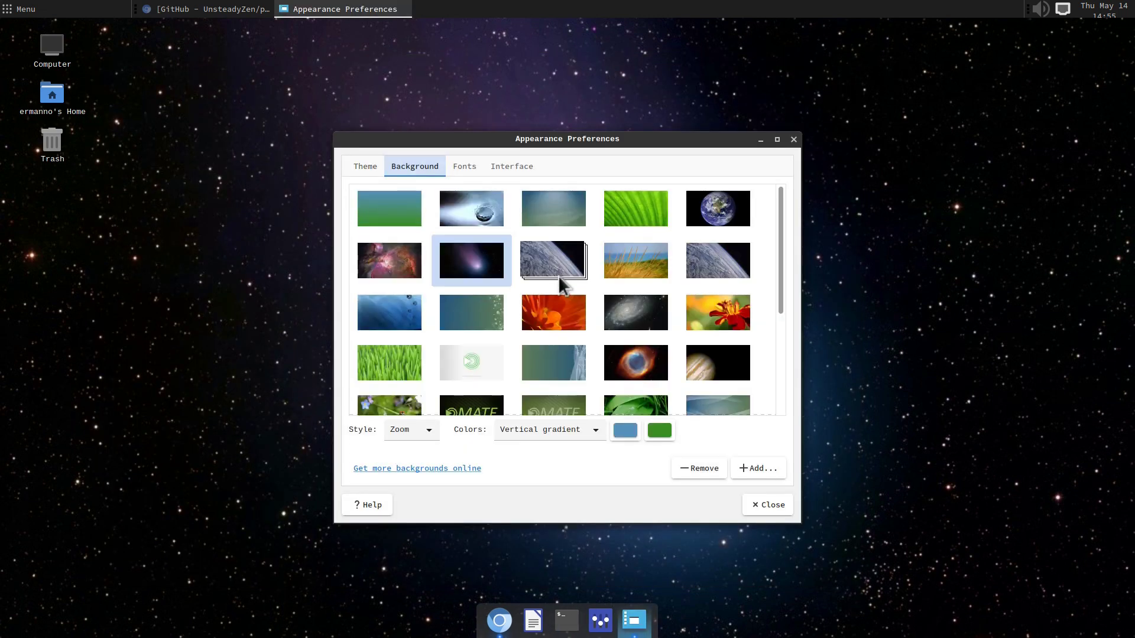
pyautogui.click(766, 469)
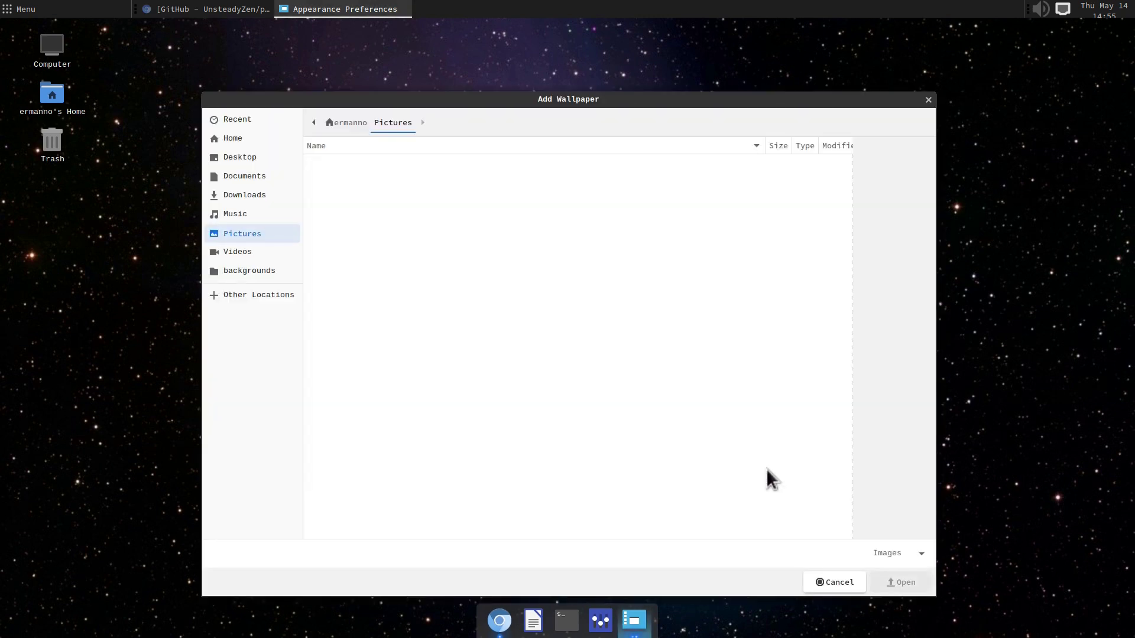
pyautogui.click(250, 271)
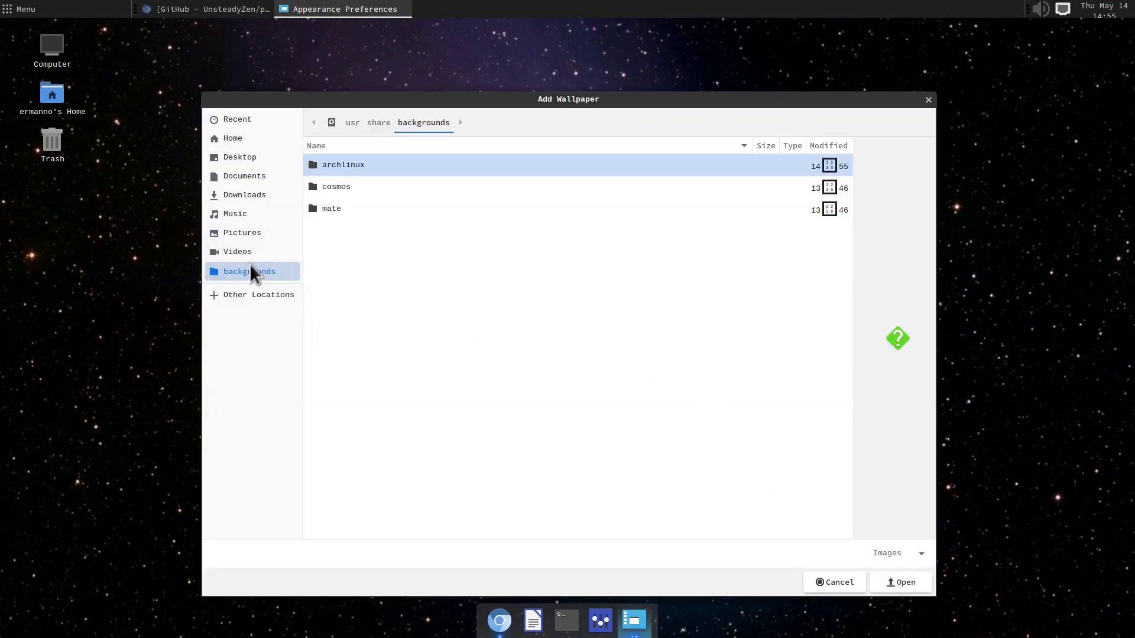
pyautogui.doubleClick(343, 164)
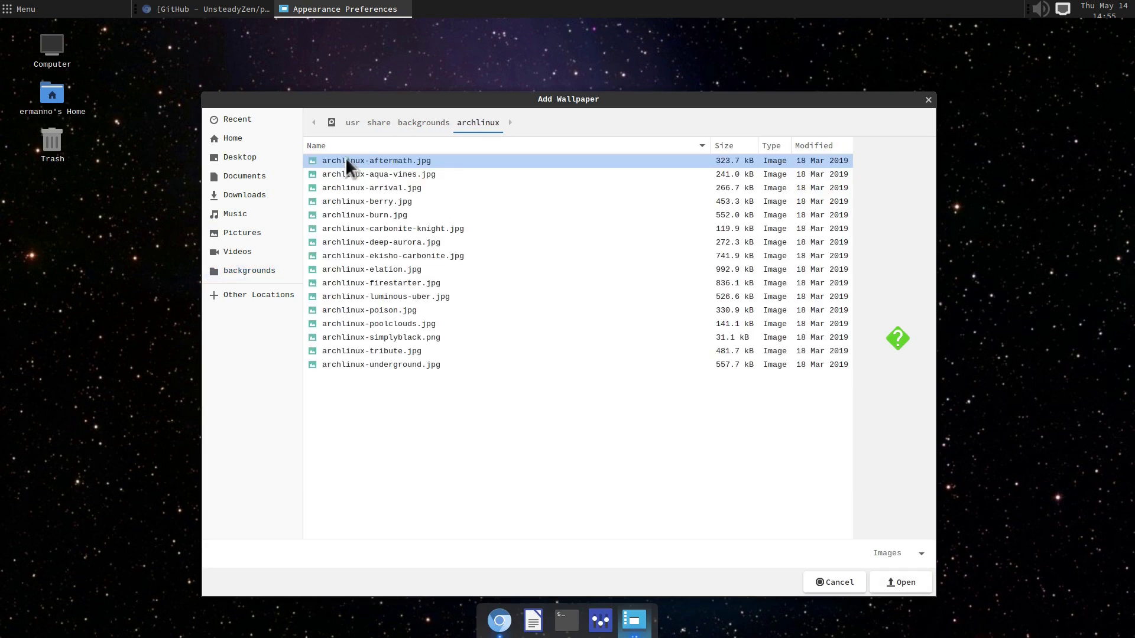
pyautogui.keyDown('shift'); pyautogui.click(366, 364); pyautogui.keyUp('shift')
pyautogui.click(898, 579)
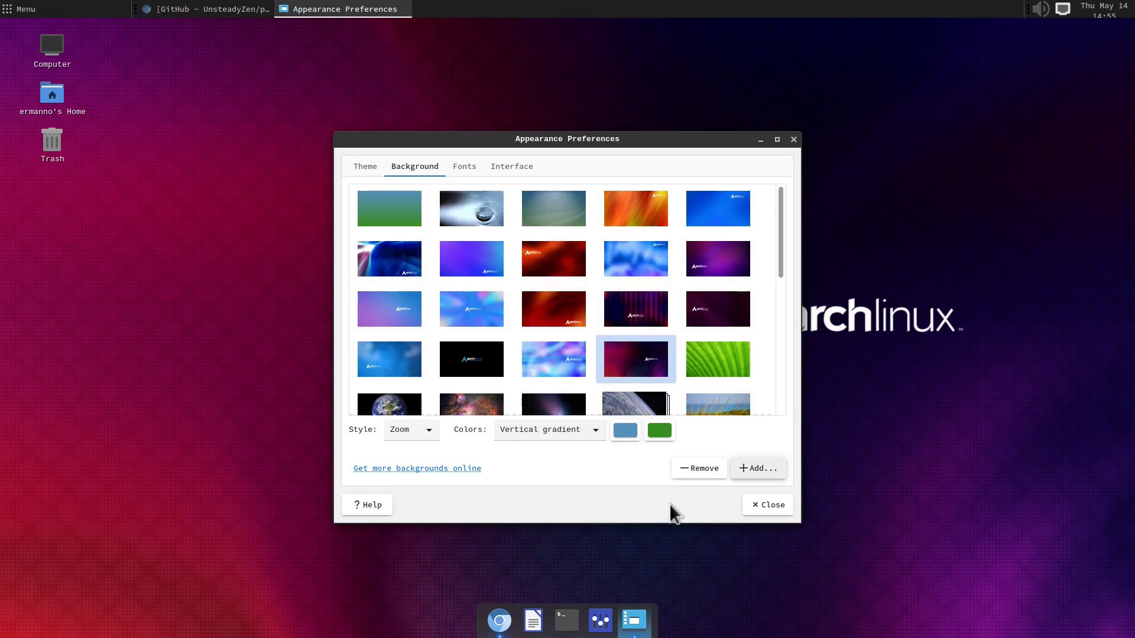
pyautogui.click(759, 509)
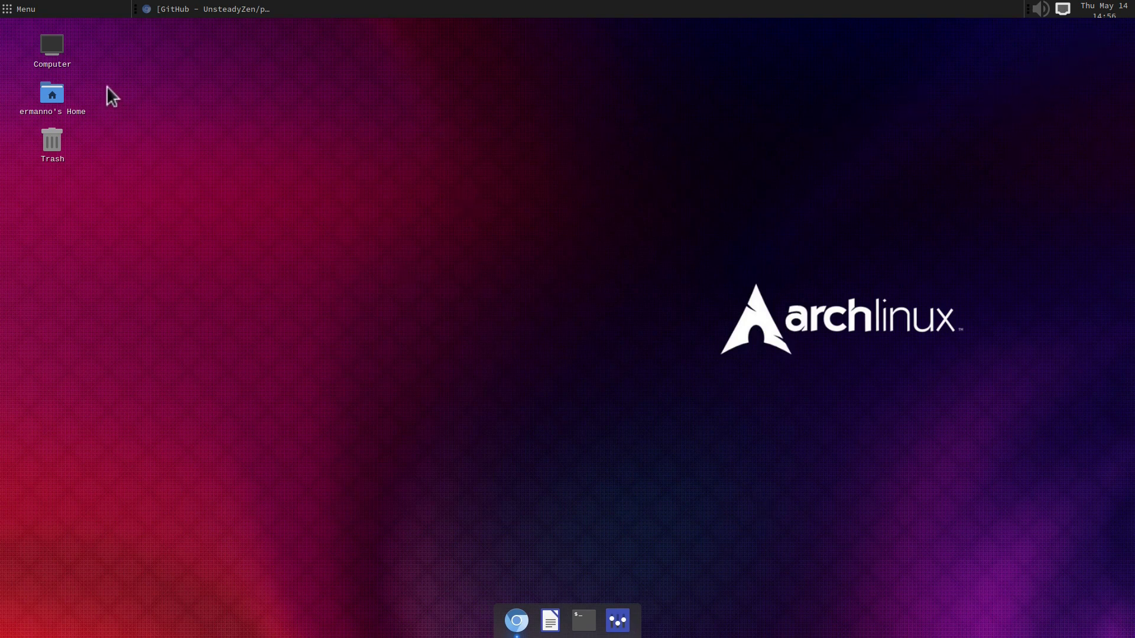
pyautogui.click(9, 10)
pyautogui.click(21, 324)
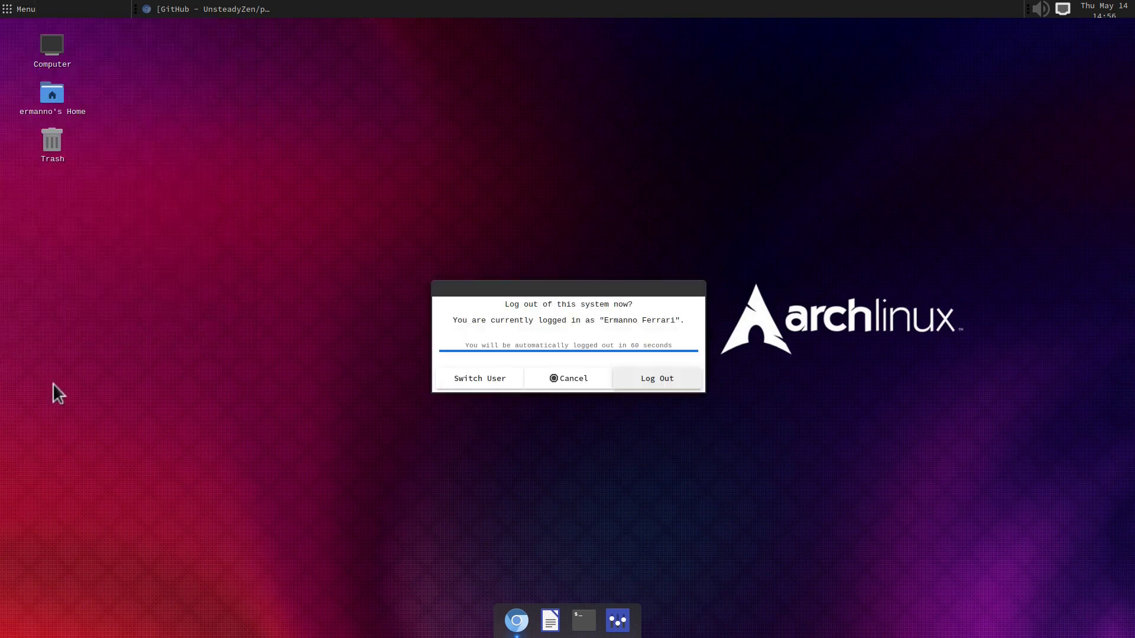
pyautogui.click(630, 387)
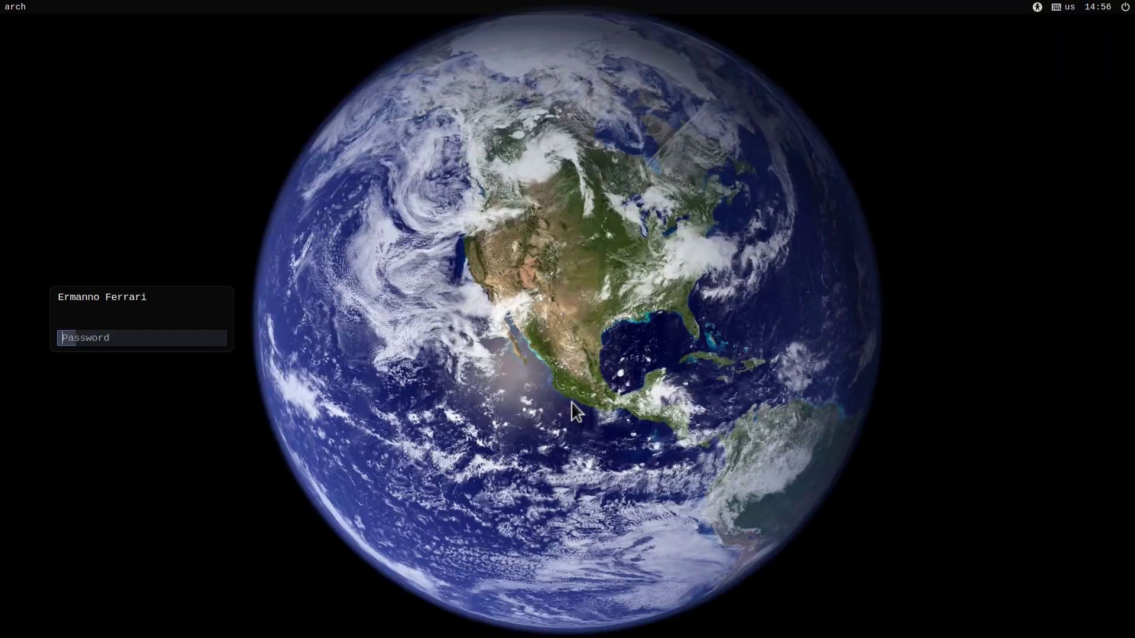
pyautogui.write('••••••••••')
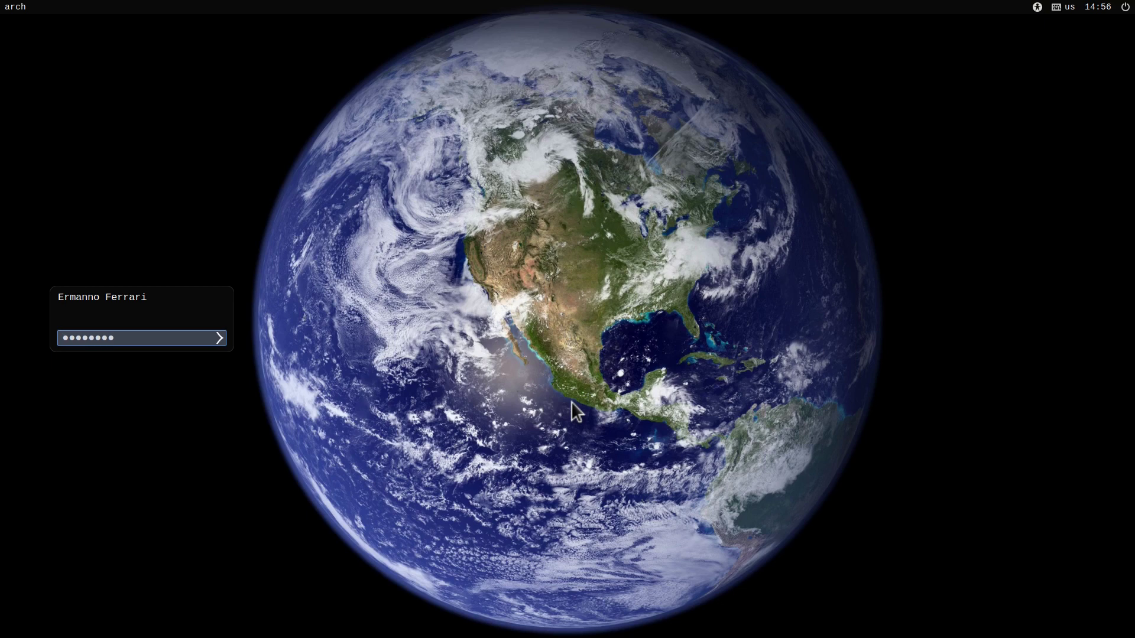
pyautogui.press('Return')
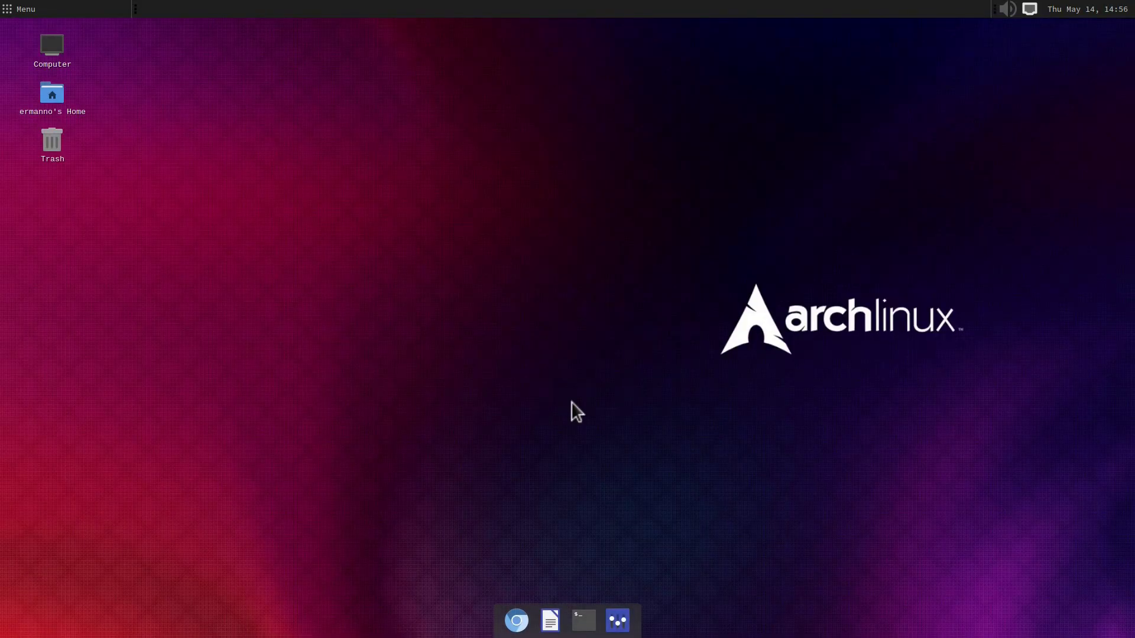